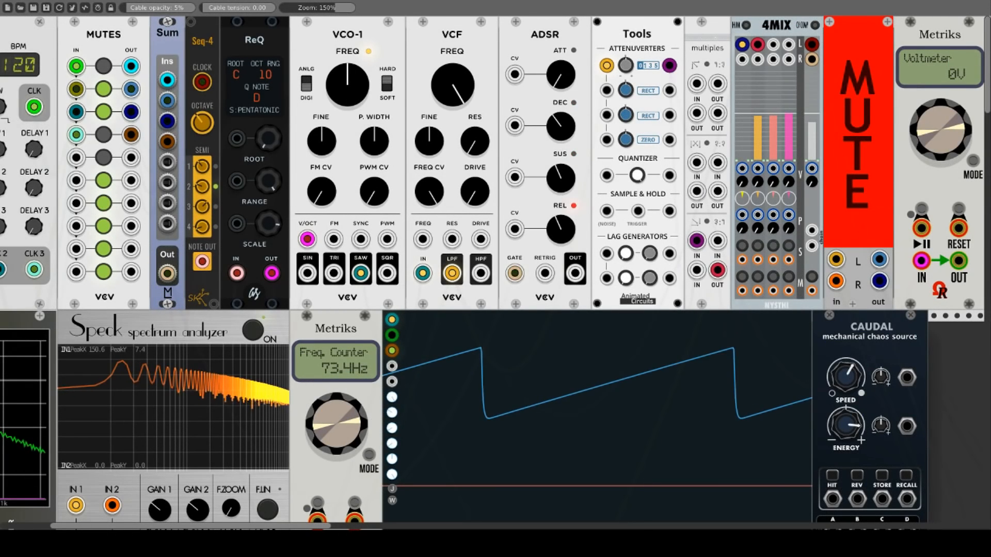
- Connect the Tools module's second attenuverter output to the second input of the 3:1 multiples section and adjust the first two attenuverter knobs
right_click(645, 24)
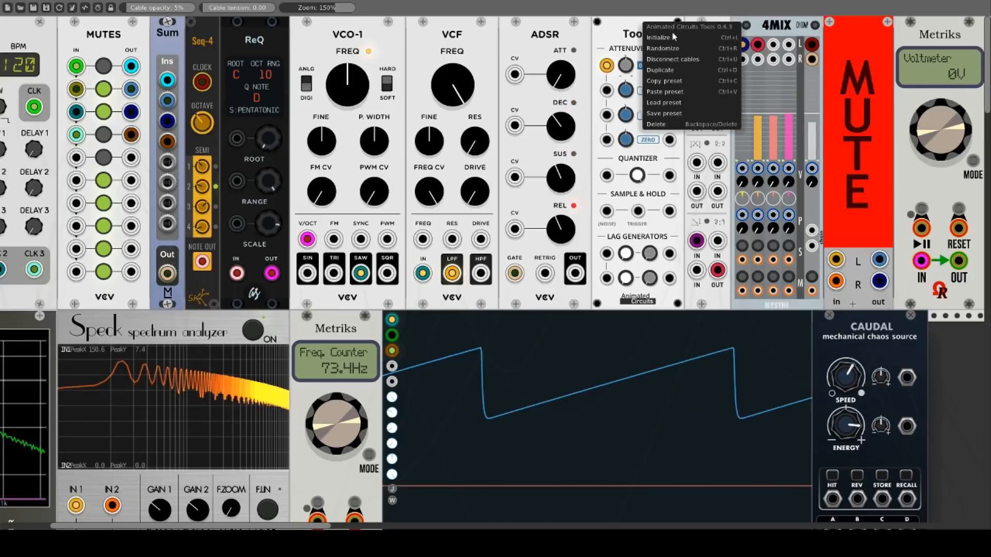
click(616, 33)
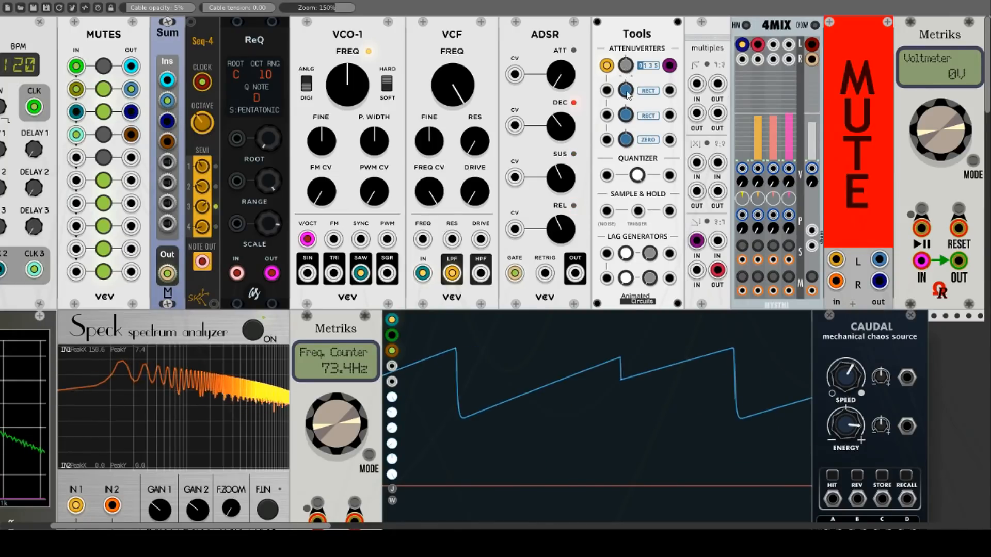
drag(625, 67, 626, 7)
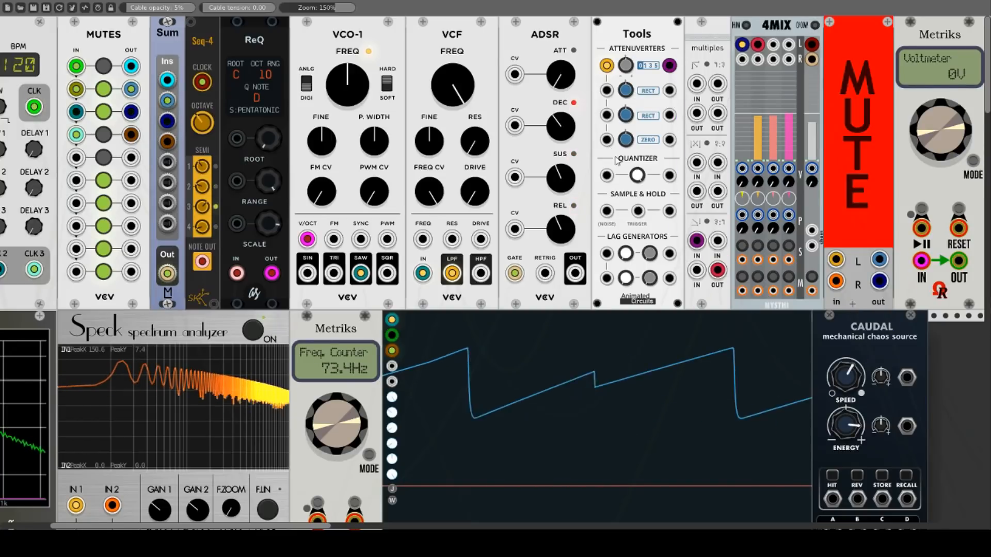
drag(669, 90, 717, 241)
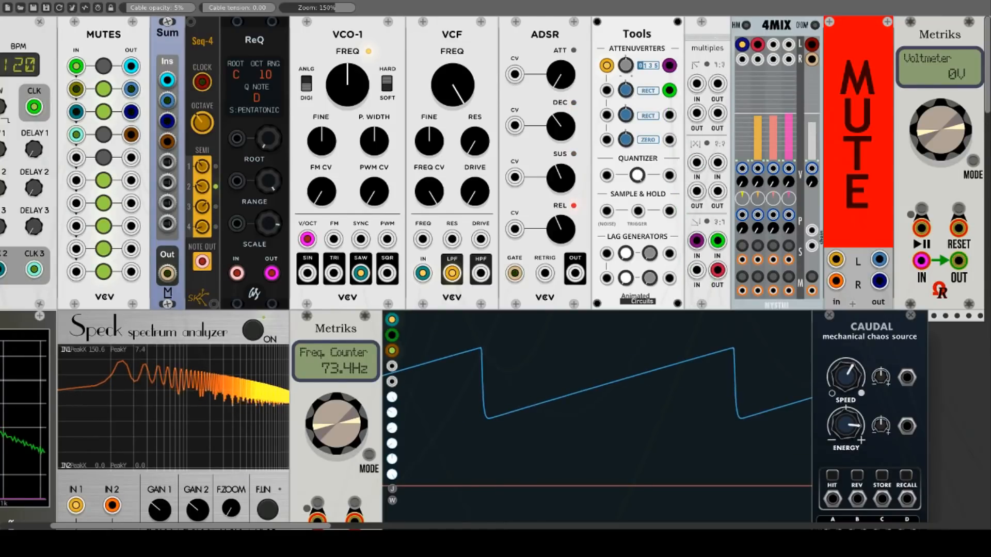
mouse_move(626, 90)
mouse_down()
mouse_move(625, 19)
mouse_move(626, 91)
mouse_move(627, 38)
mouse_up()
- Change the first attenuverter's voltage range, adjust its knob, and toggle rectification on the second attenuverter
click(646, 67)
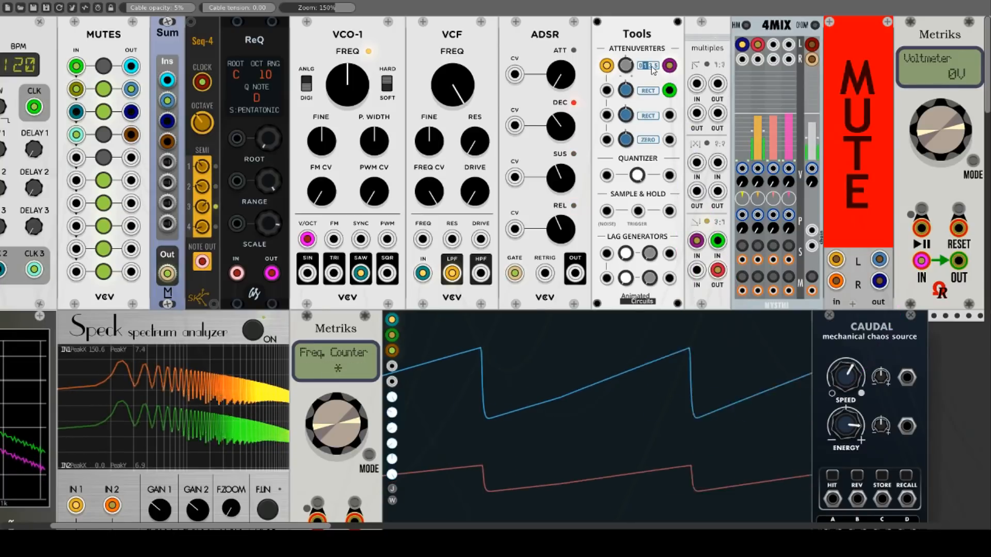
click(656, 67)
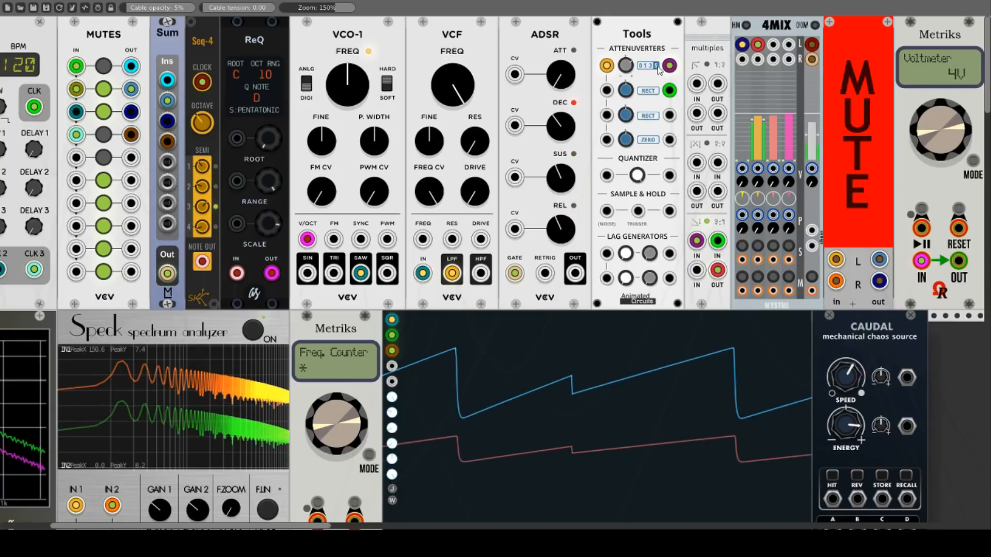
mouse_move(626, 68)
mouse_down()
mouse_move(627, 31)
mouse_move(627, 105)
mouse_move(627, 70)
mouse_up()
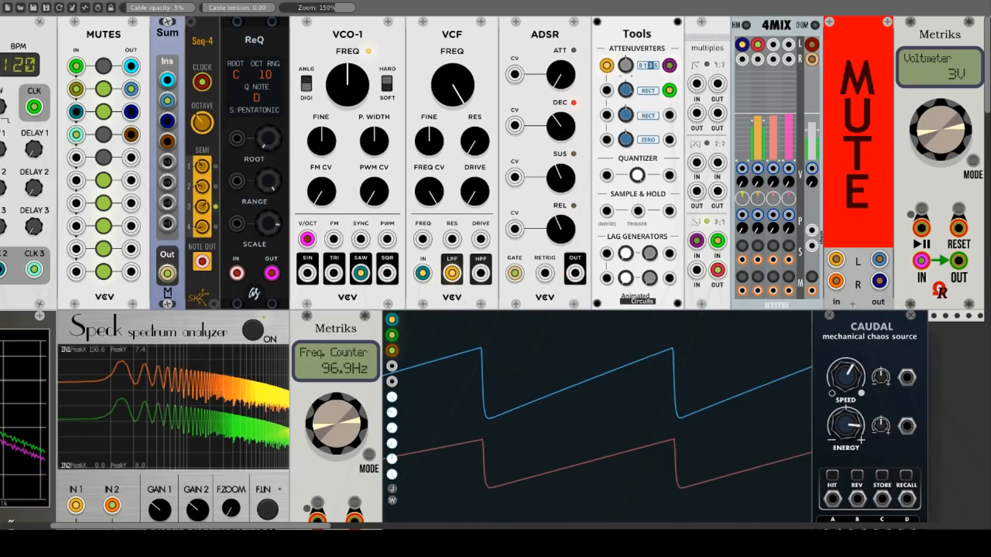
click(645, 93)
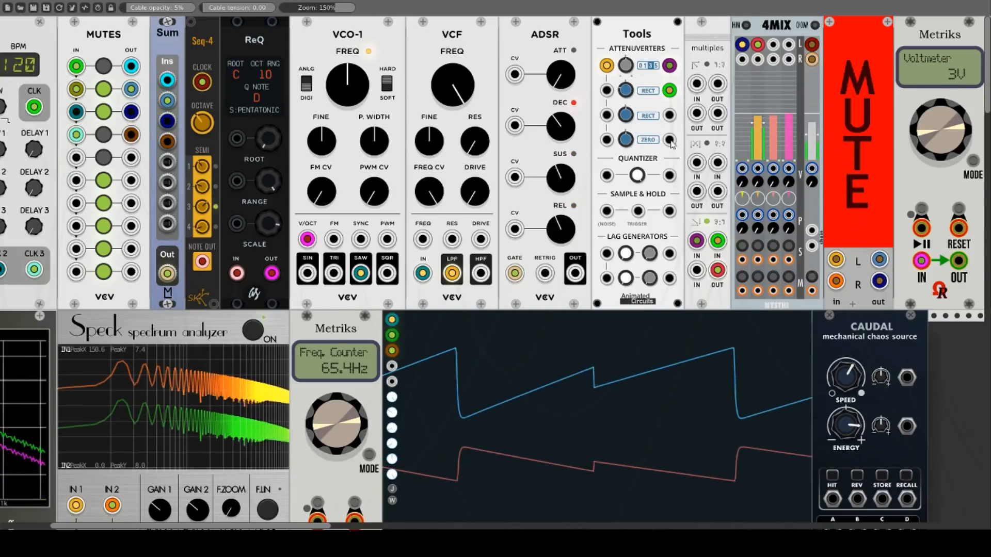
- Connect the fourth attenuverter's output to the third input of the 3:1 multiples section, toggle its ZERO option, and test the attenuverter knobs
drag(669, 139, 698, 270)
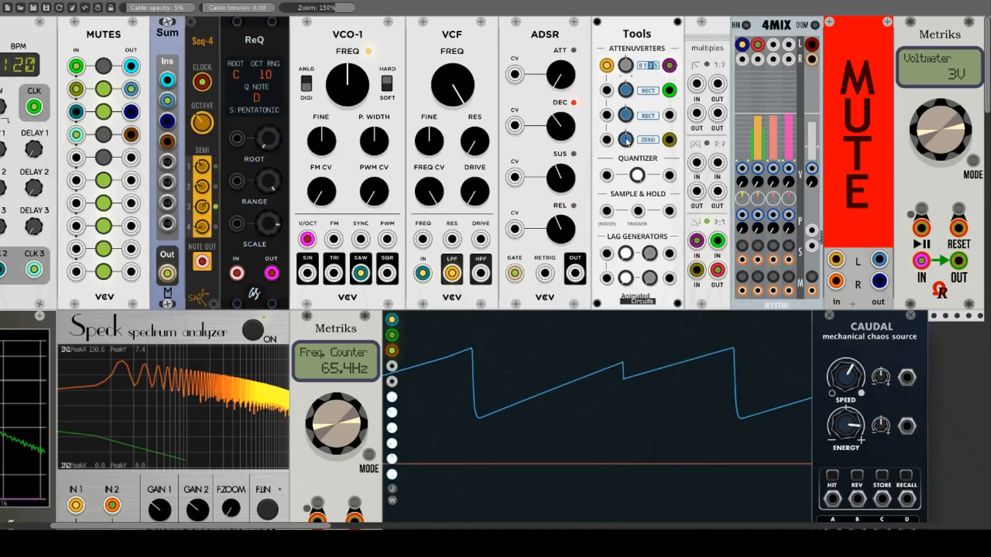
drag(626, 139, 626, 46)
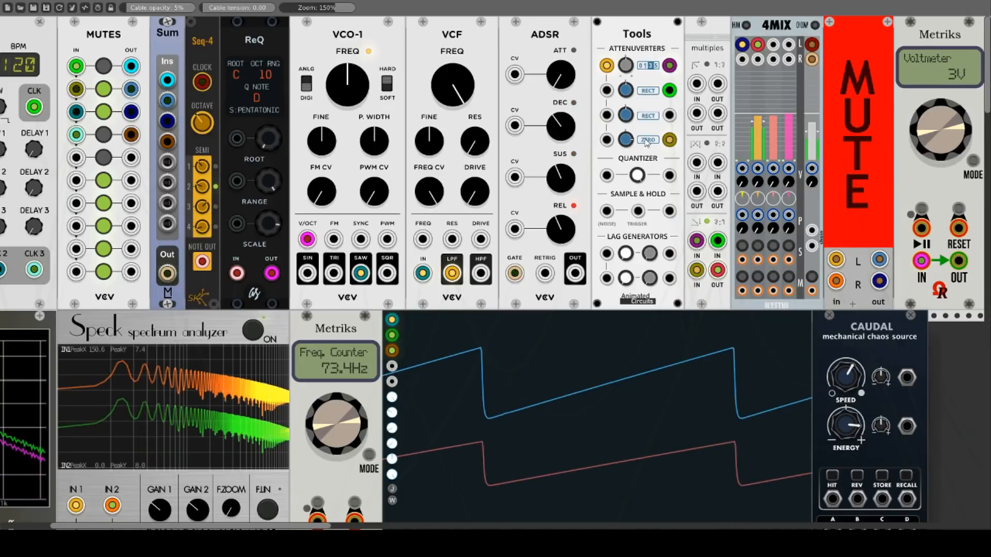
click(646, 140)
drag(626, 142, 626, 80)
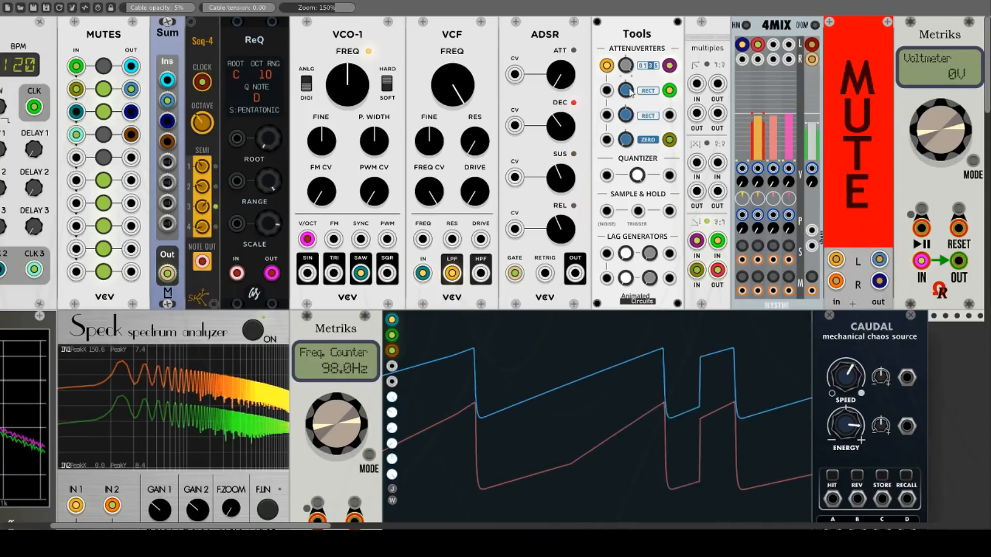
drag(628, 91, 628, 237)
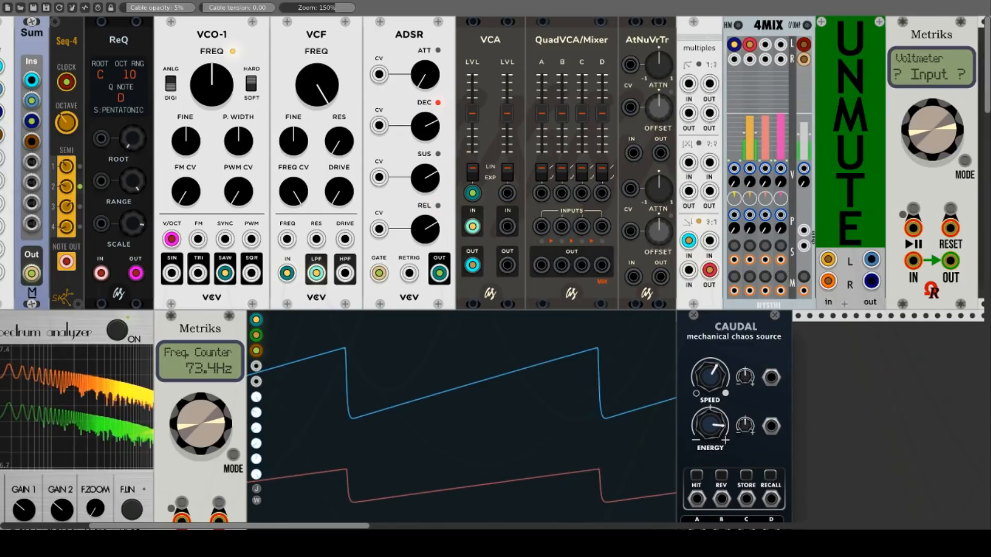
- Check the full module names and versions of the VCA and the QuadVCA/Mixer
right_click(495, 44)
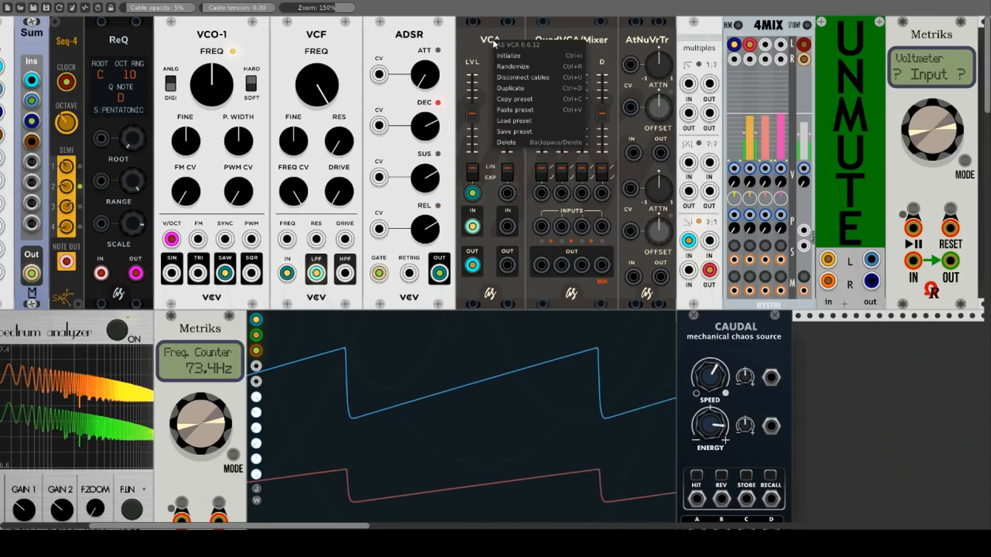
click(564, 40)
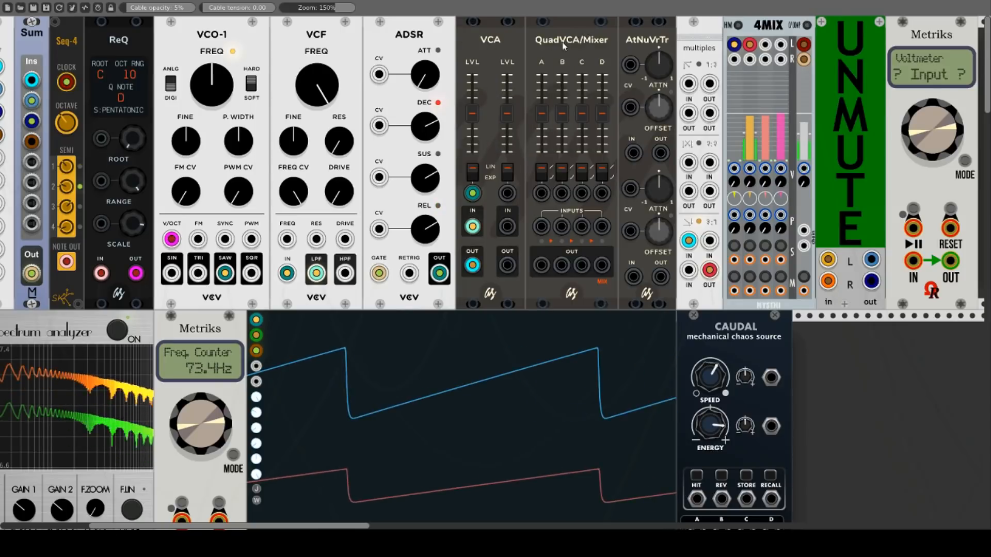
right_click(569, 46)
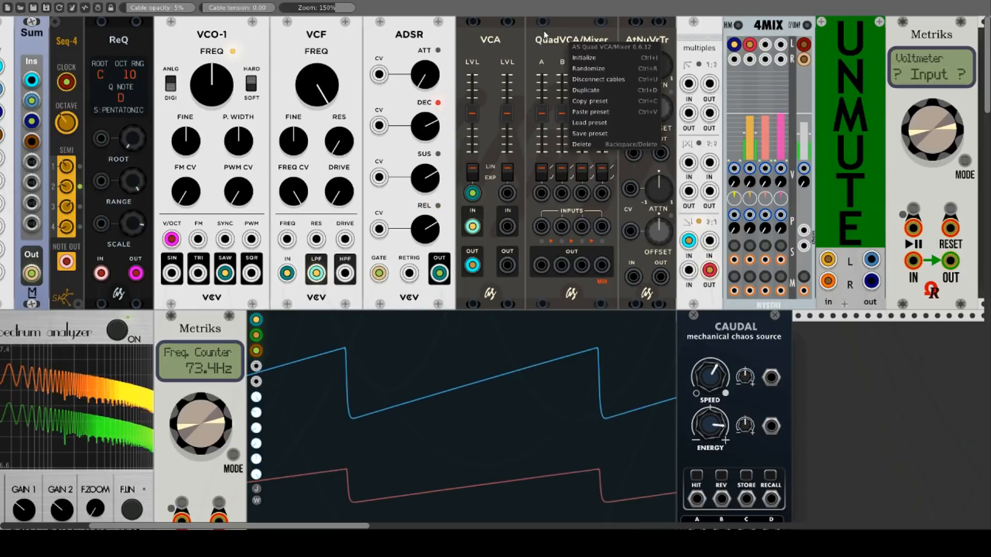
click(555, 71)
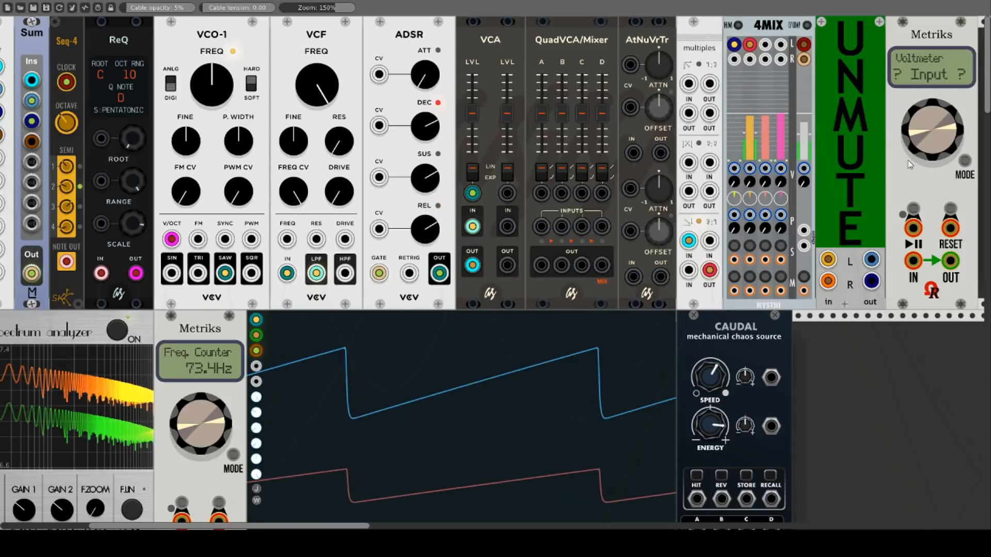
- Switch the output to MUTE, raise the first VCA's level to maximum, and compare its linear and exponential responses, ending on exponential
click(858, 163)
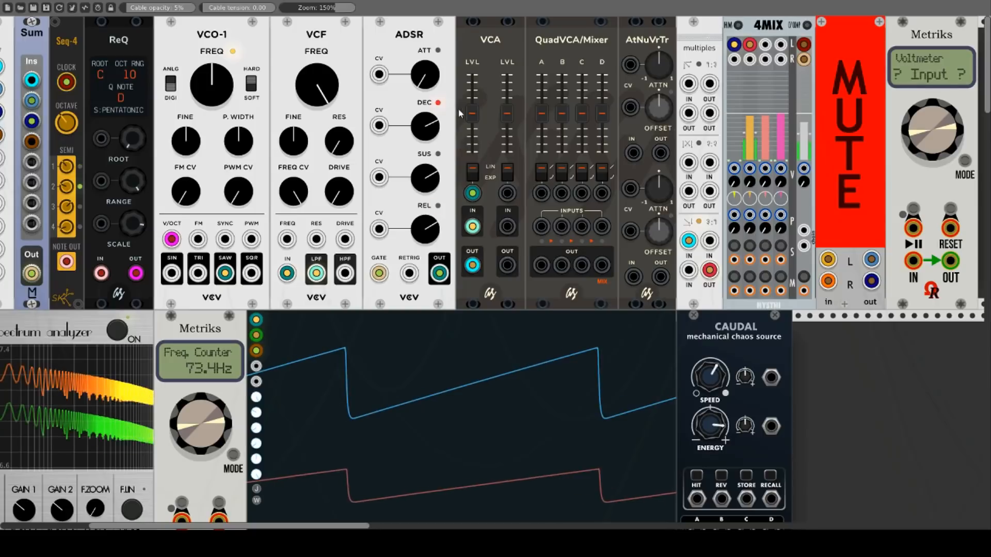
mouse_move(471, 113)
mouse_down()
mouse_move(472, 76)
mouse_move(472, 150)
mouse_move(471, 76)
mouse_up()
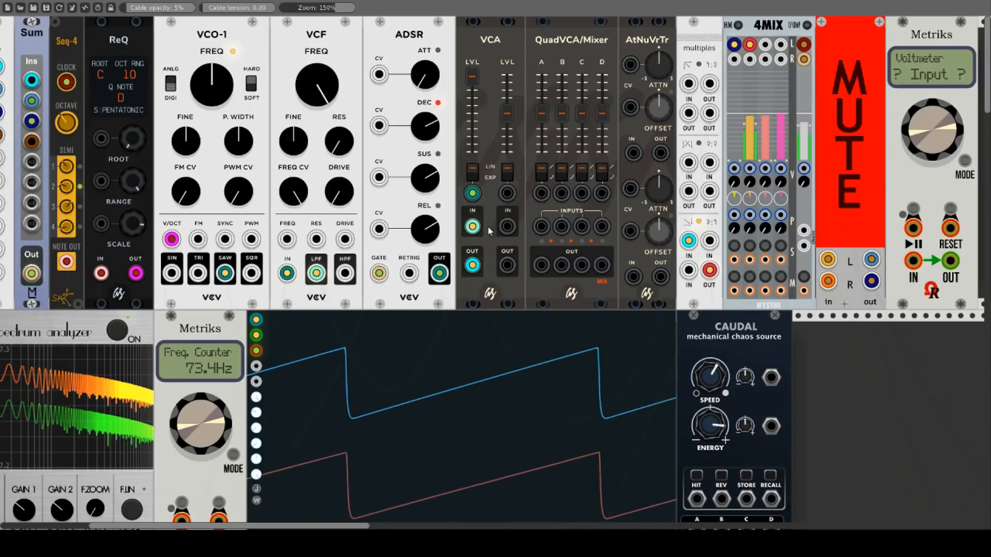
click(473, 172)
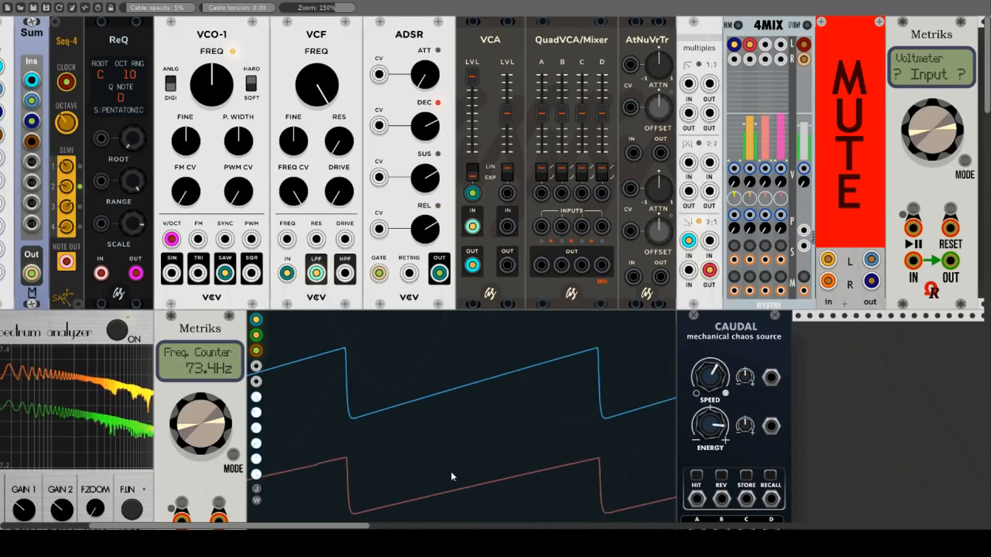
click(474, 169)
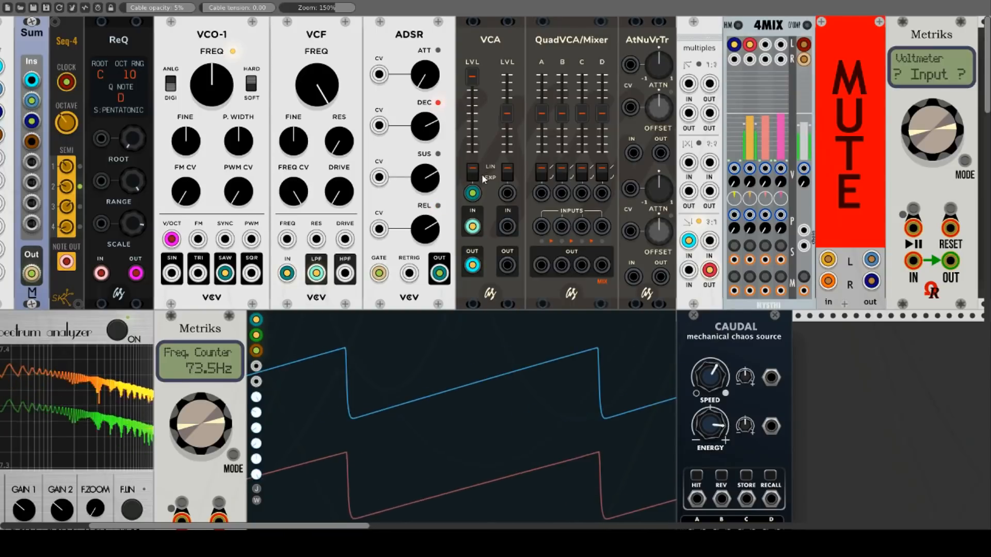
click(472, 176)
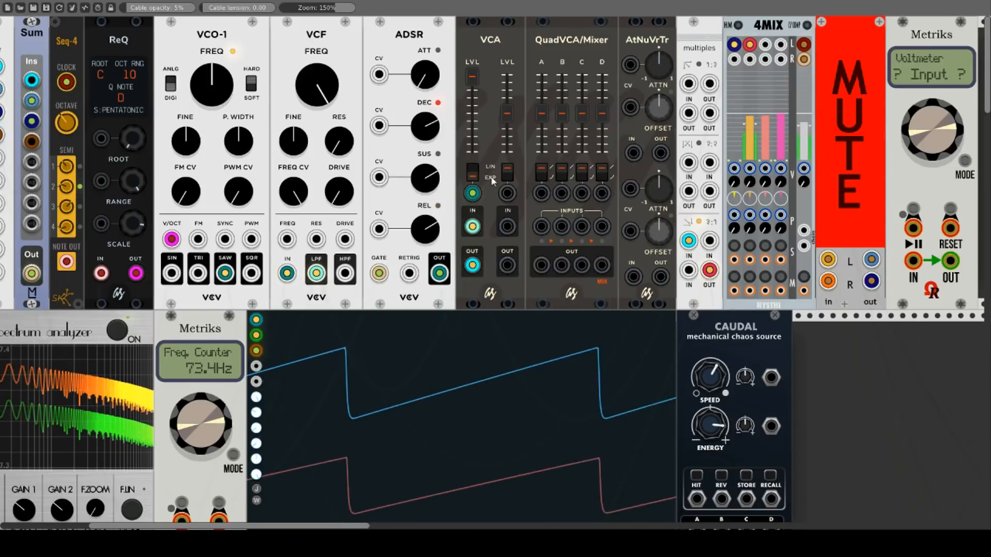
- Move the VCA's CV and input cables to QuadVCA/Mixer channel A and its output cable to MIX, then adjust channel A's level
drag(472, 194, 541, 194)
drag(474, 226, 540, 226)
drag(472, 265, 602, 265)
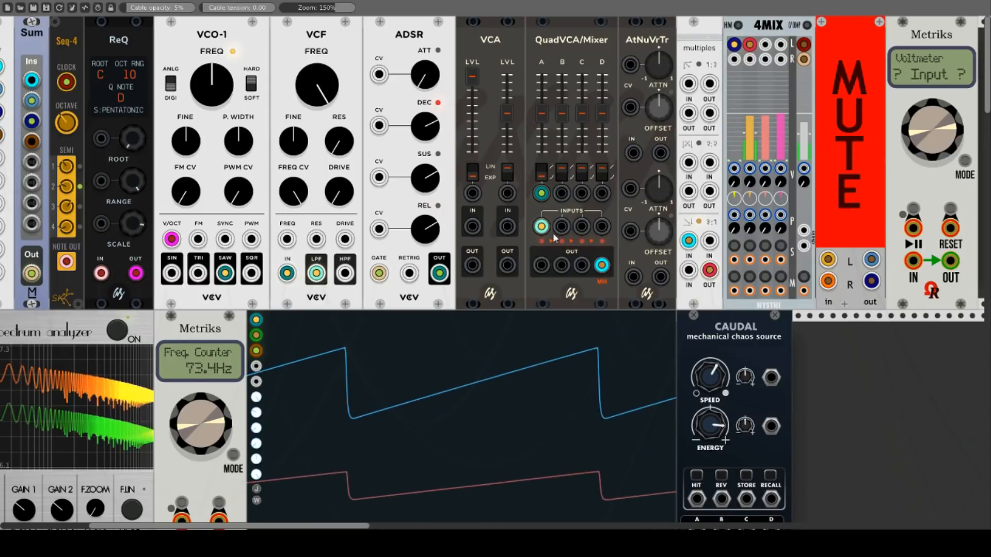
mouse_move(541, 104)
mouse_down()
mouse_move(542, 80)
mouse_move(542, 113)
mouse_up()
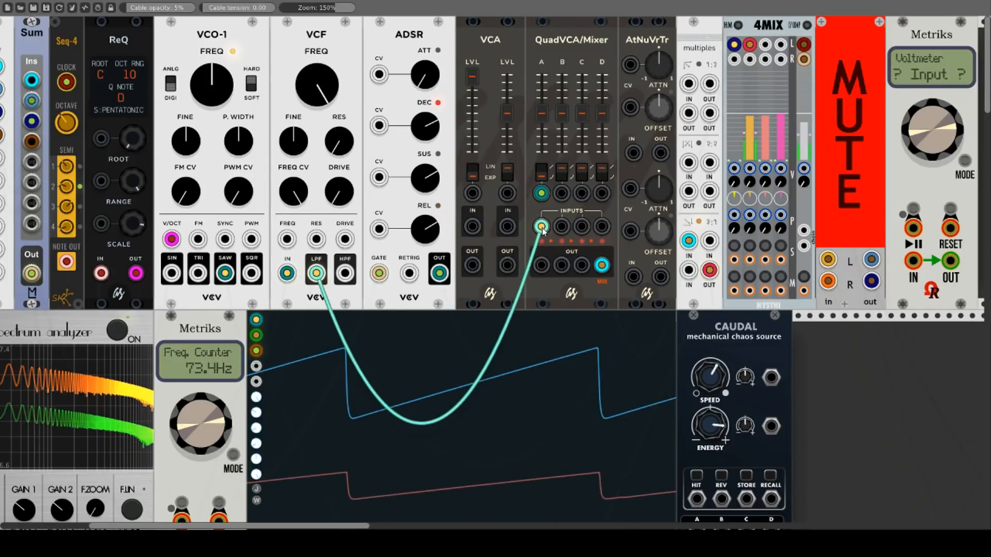
- Repatch the audio input, output and envelope cables from the QuadVCA/Mixer to the first AtNuVrTr channel's IN, OUT and attenuation CV
mouse_move(542, 228)
mouse_down()
mouse_move(630, 104)
mouse_move(629, 73)
mouse_move(633, 153)
mouse_up()
drag(601, 265, 658, 160)
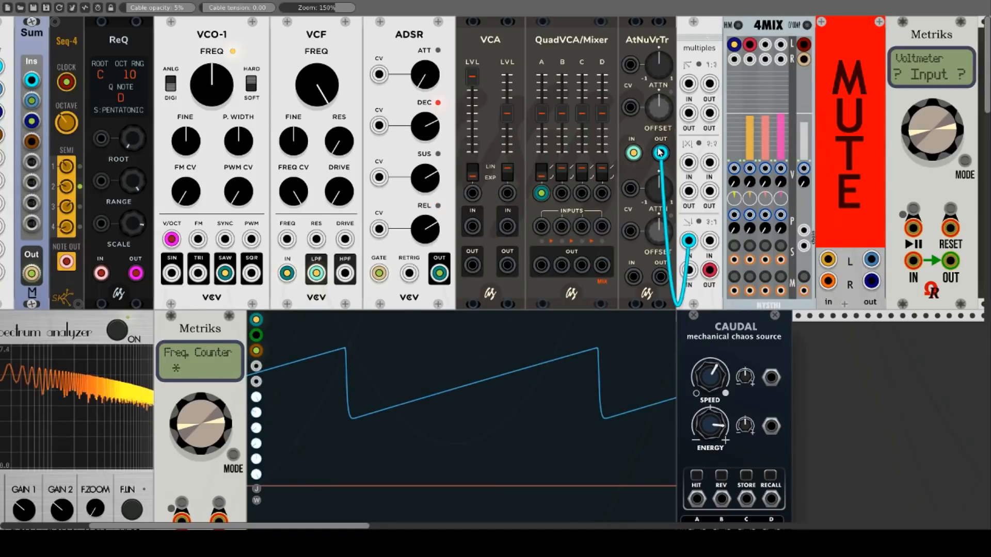
mouse_move(546, 196)
mouse_down()
mouse_move(638, 80)
mouse_move(631, 64)
mouse_up()
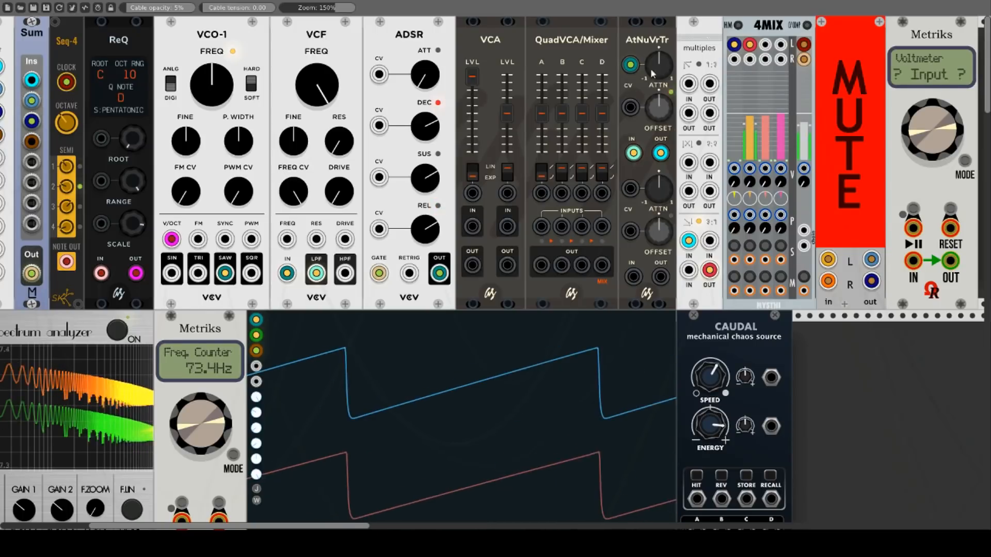
mouse_move(633, 66)
mouse_move(633, 65)
mouse_down()
mouse_move(631, 84)
mouse_move(630, 65)
mouse_up()
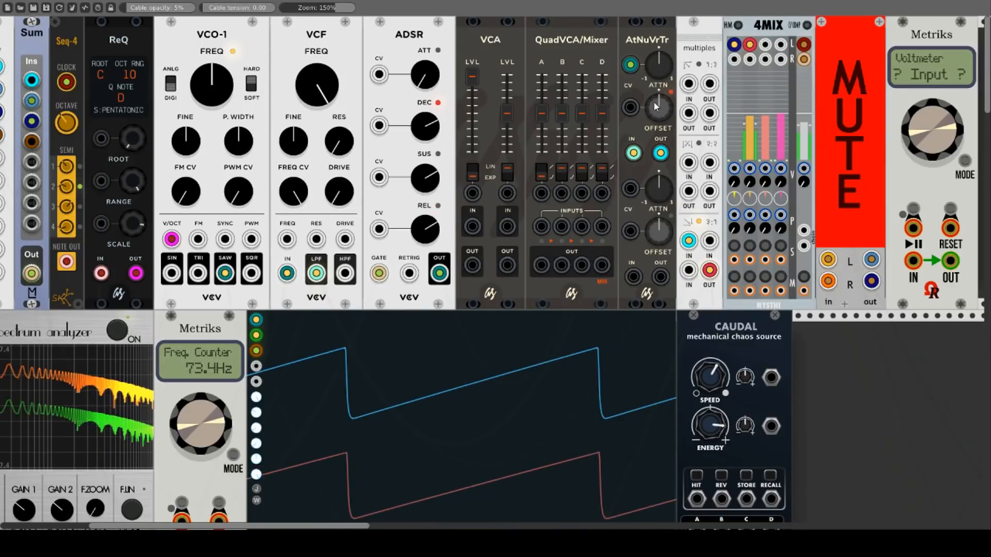
- Turn the first AtNuVrTr channel's attenuation and offset knobs to demonstrate their effect on the waveform
drag(661, 69, 659, 96)
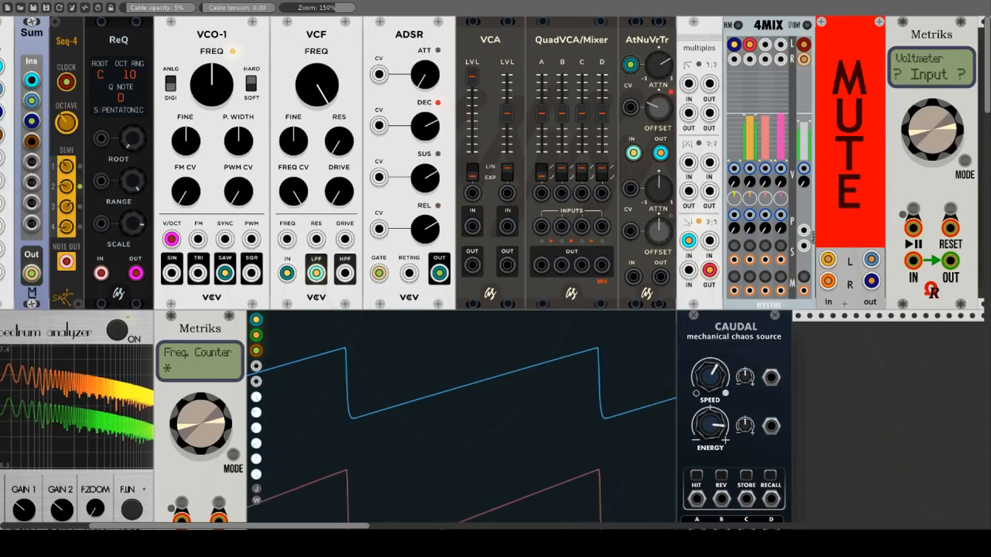
scroll(496, 274, down, 3)
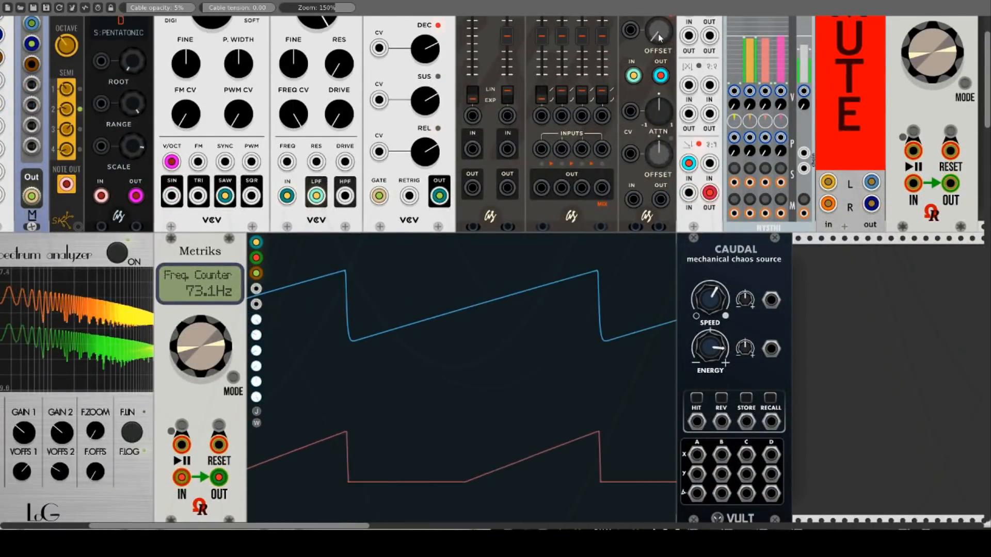
scroll(657, 53, up, 3)
mouse_move(659, 108)
mouse_down()
mouse_move(659, 47)
mouse_move(664, 98)
mouse_up()
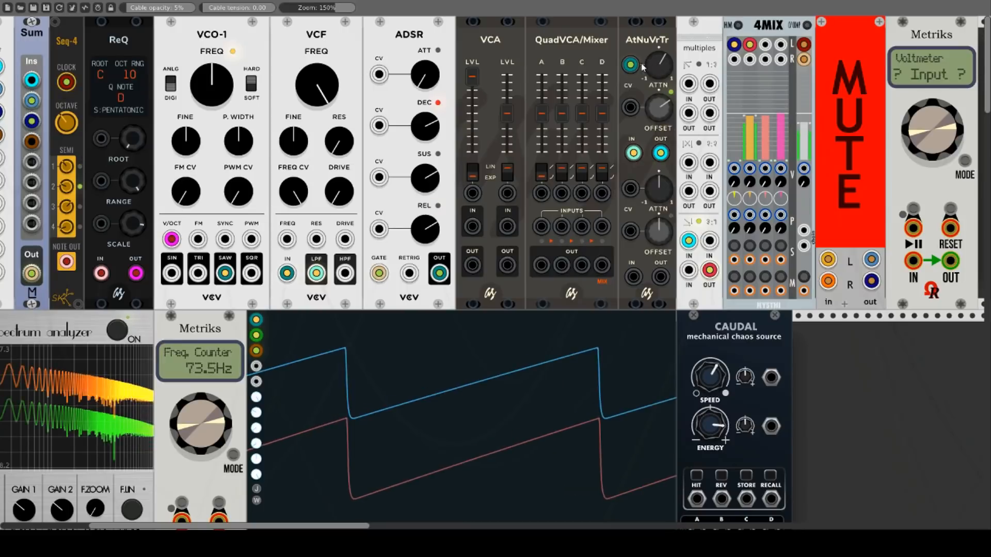
- Move the ADSR envelope cable to the first AtNuVrTr channel's offset CV input and adjust the offset and attenuation knobs
mouse_move(439, 273)
mouse_down()
mouse_move(631, 64)
mouse_move(630, 107)
mouse_move(657, 89)
mouse_up()
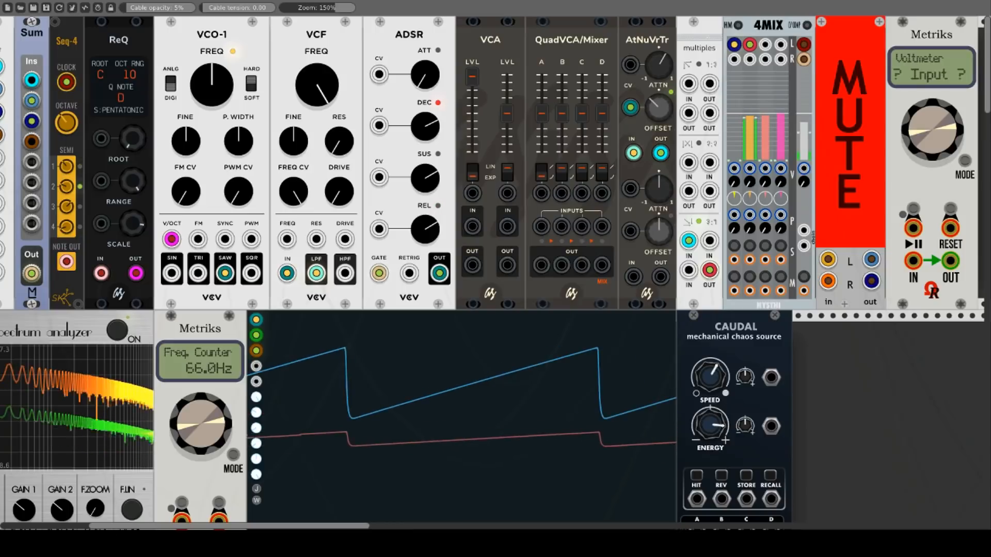
drag(657, 108, 658, 129)
drag(659, 66, 659, 134)
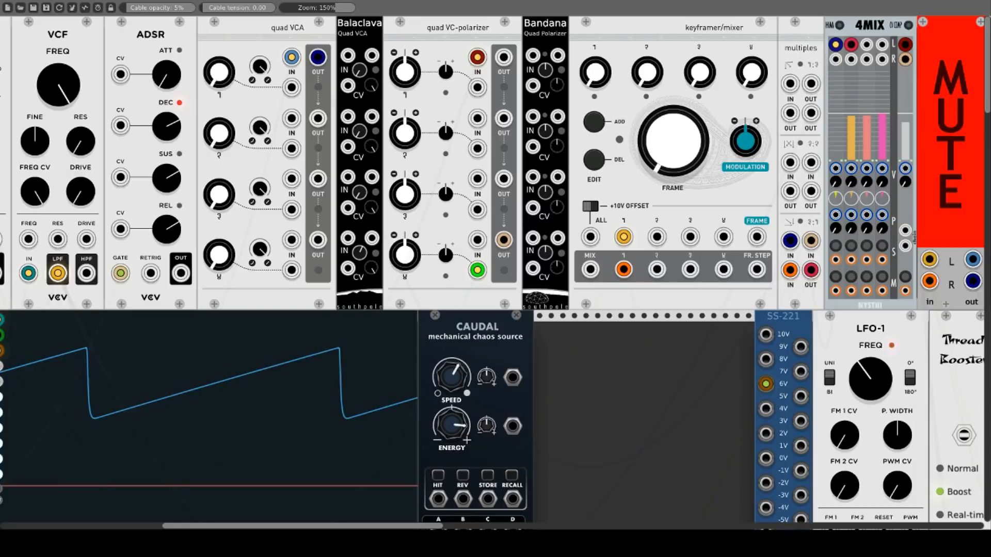
- Check the full module names and versions of the quad VCA and the quad VC-polarizer
right_click(256, 32)
click(411, 33)
right_click(409, 35)
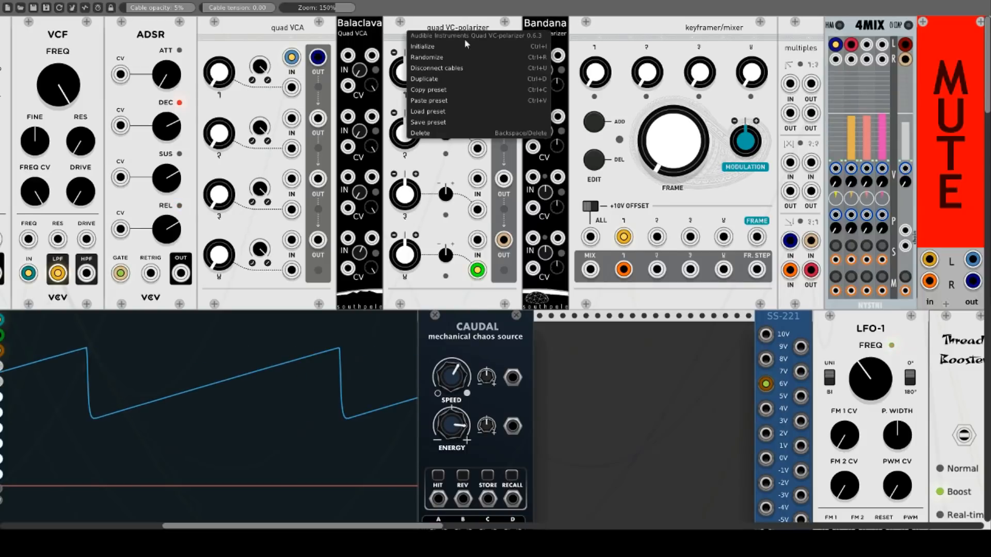
click(421, 26)
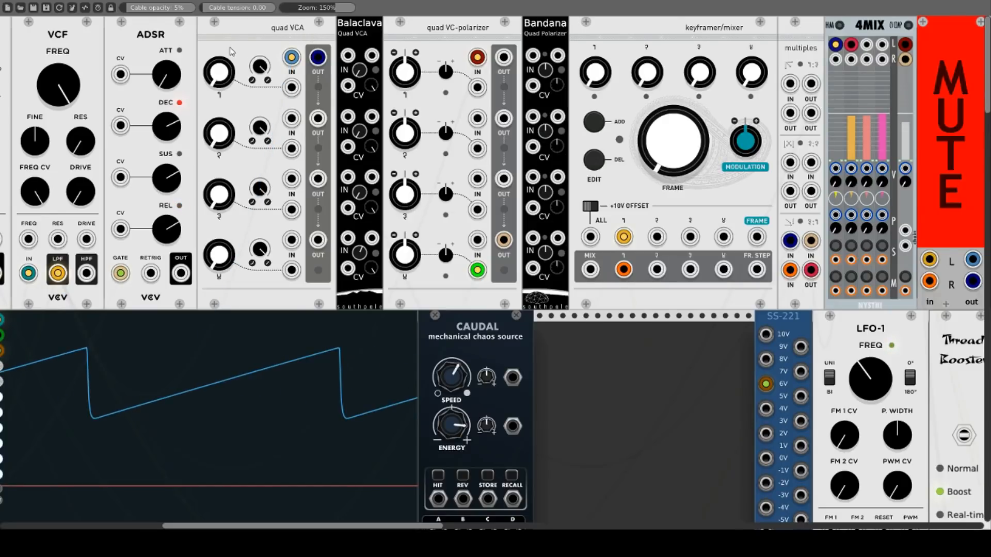
- Adjust the quad VCA's channel 1 gain and connect the ADSR output to channel 1's CV input
mouse_move(219, 72)
mouse_down()
mouse_move(219, 2)
mouse_move(219, 64)
mouse_move(219, 43)
mouse_move(219, 52)
mouse_up()
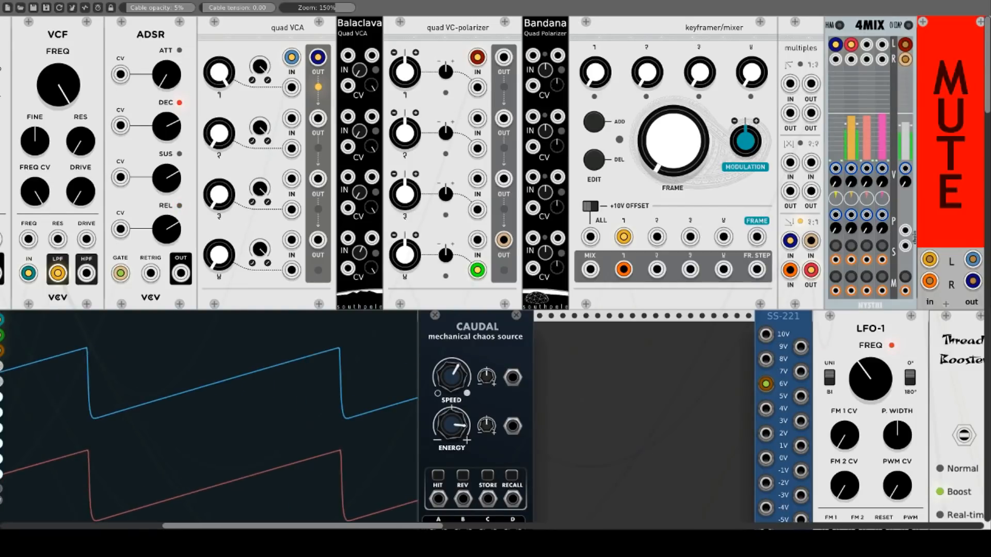
drag(291, 87, 182, 273)
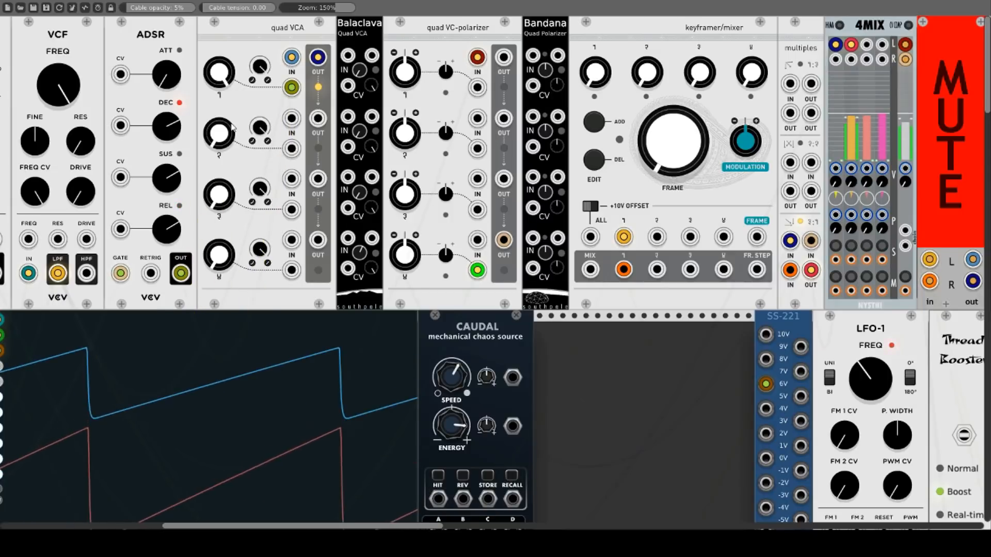
- Vary the quad VCA's channel 1 gain with the envelope connected, and move the output cable to channel 4's output
drag(218, 72, 219, 98)
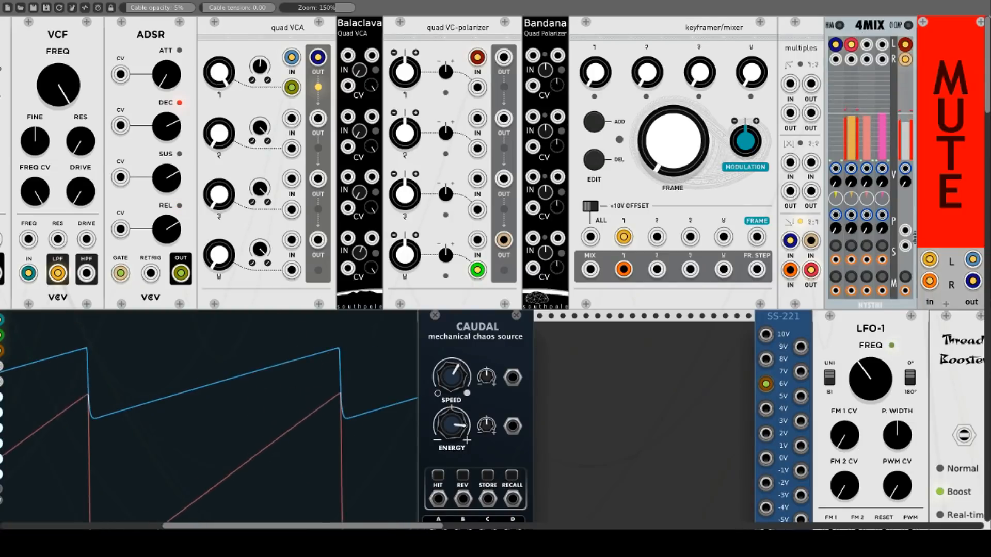
drag(219, 73, 219, 320)
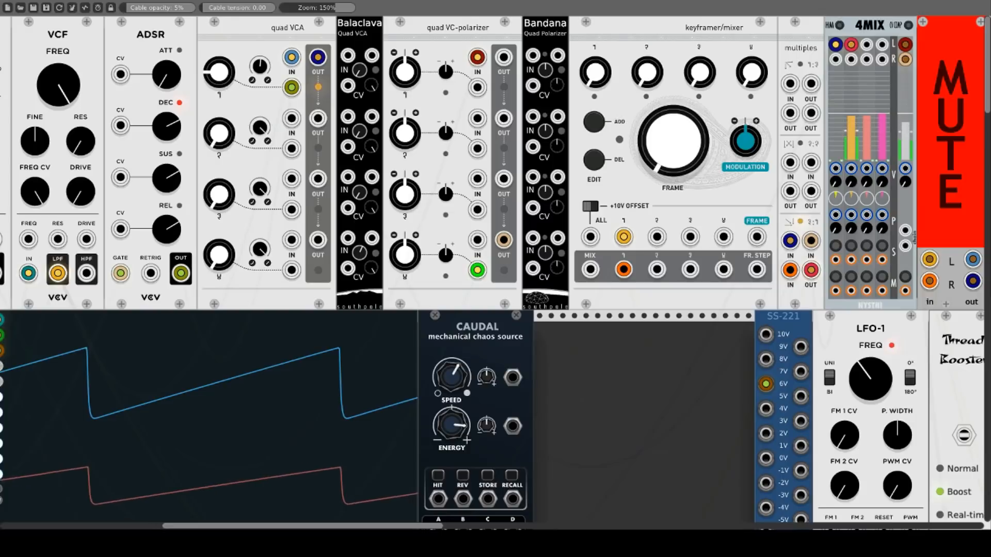
drag(789, 240, 318, 240)
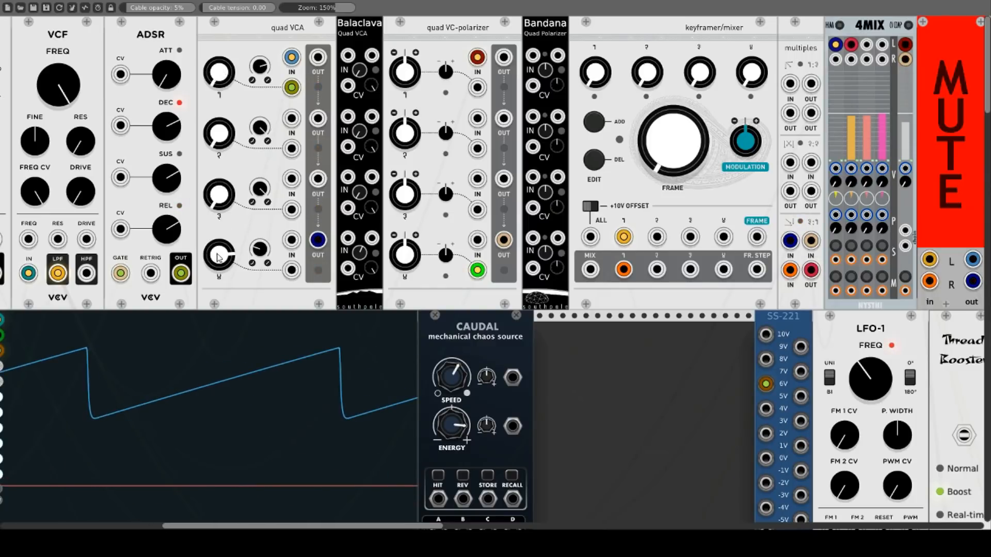
- Check the full module name and version of the Balaclava quad VCA
right_click(344, 37)
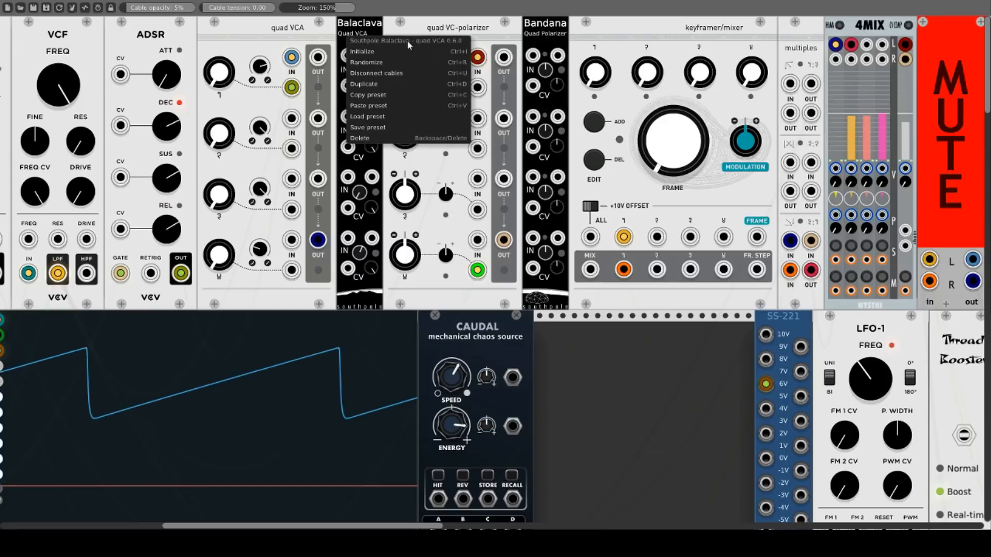
click(349, 28)
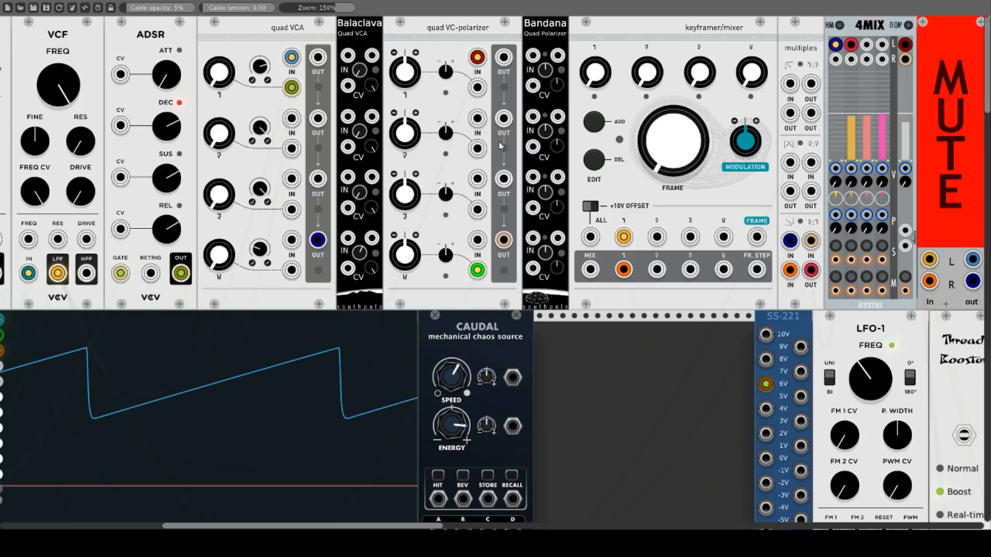
- Move the quad VC-polarizer's output cable to channel 1's output and vary the channel 1 gain in both directions
drag(503, 240, 503, 58)
drag(406, 72, 405, 0)
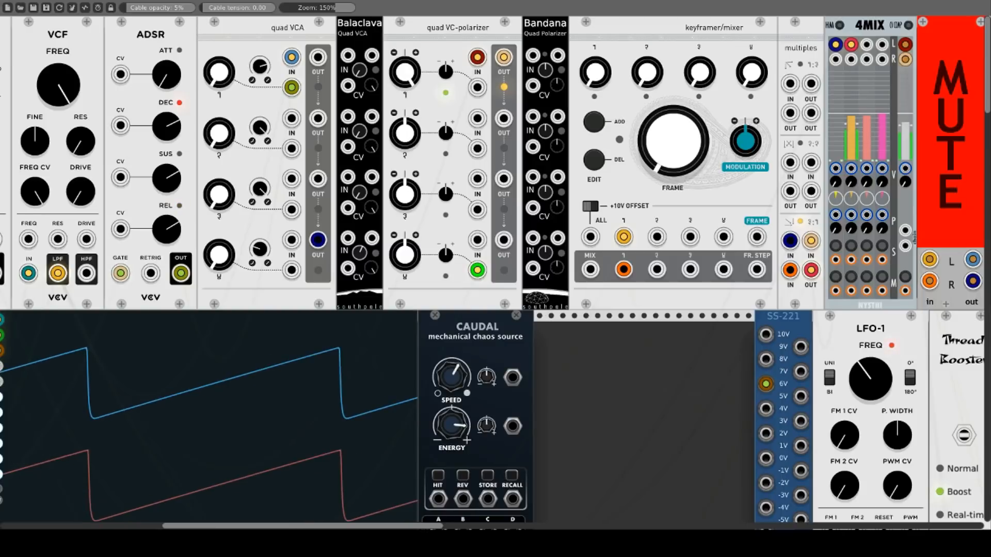
mouse_move(405, 72)
mouse_down()
mouse_move(405, 410)
mouse_move(405, 108)
mouse_up()
- Connect the ADSR output to the quad VC-polarizer's channel 1 CV input and raise its CV amount
drag(477, 87, 181, 273)
drag(445, 73, 445, 33)
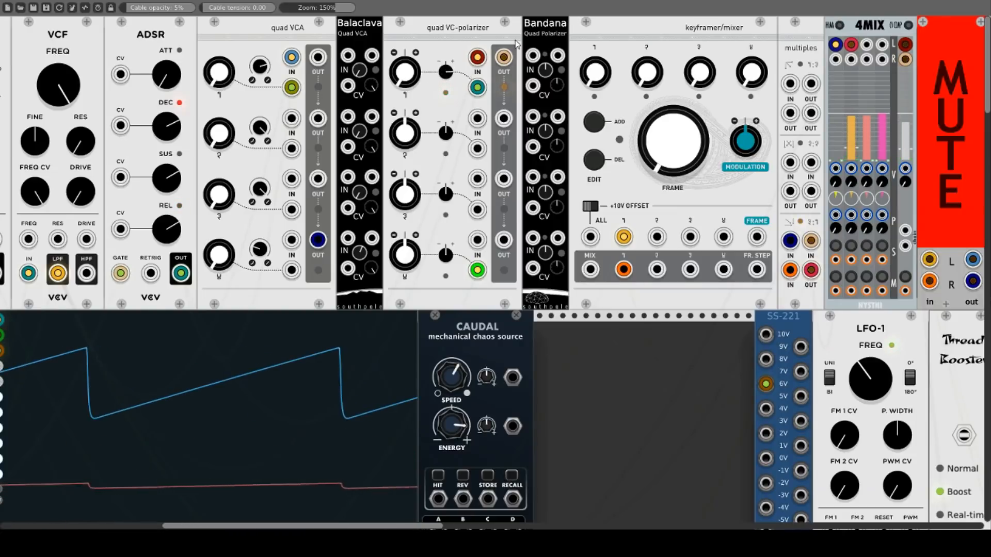
- Move the quad VC-polarizer's output cable to channel 3 and back to channel 4, adjusting channel 1's CV amount and channel 3's gain
drag(503, 57, 503, 179)
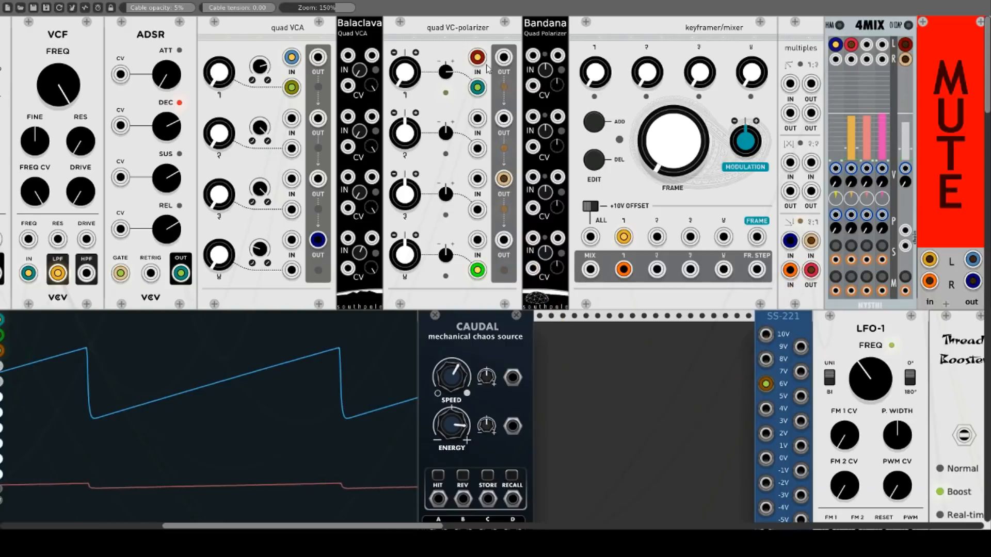
drag(445, 71, 445, 43)
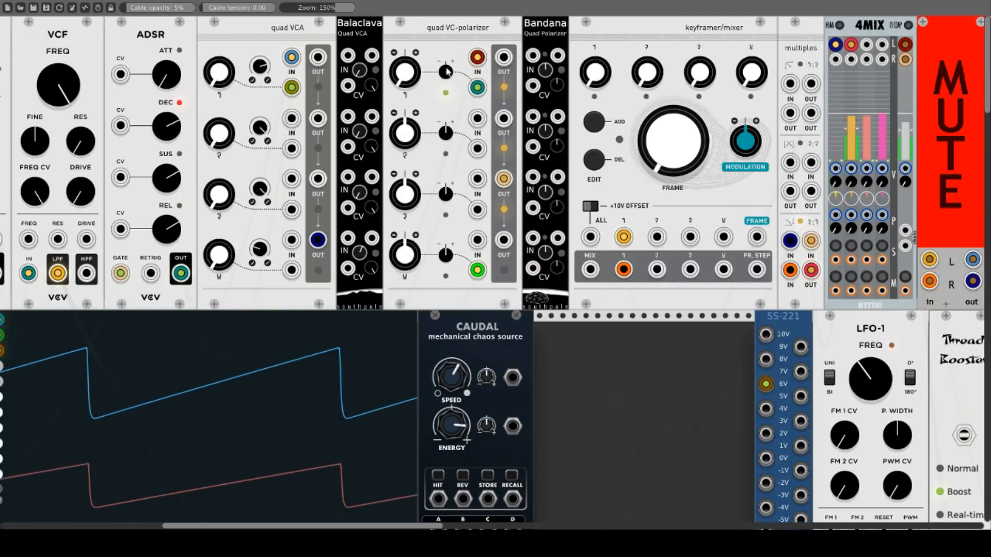
mouse_move(405, 188)
mouse_down()
mouse_move(405, 131)
mouse_move(405, 246)
mouse_up()
drag(504, 178, 504, 240)
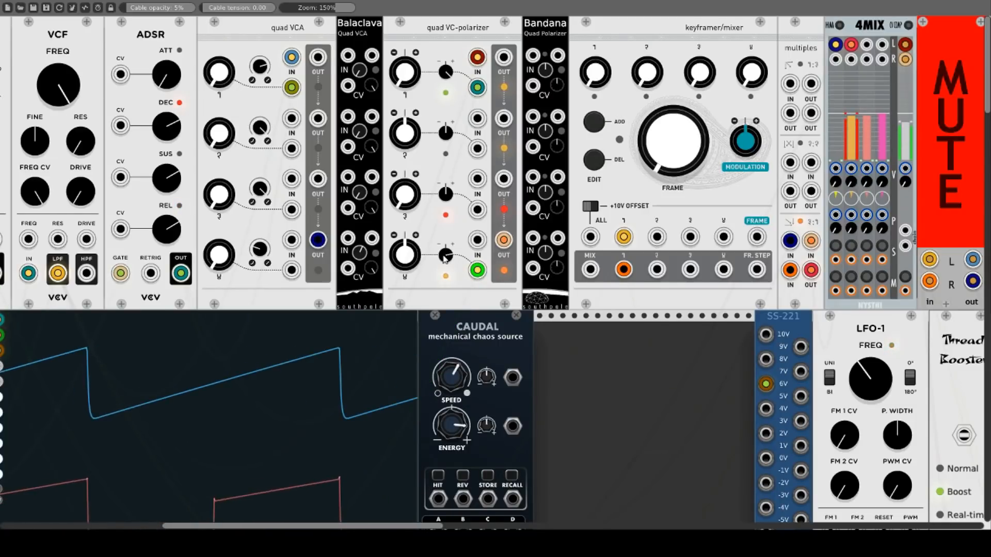
scroll(445, 257, down, 2)
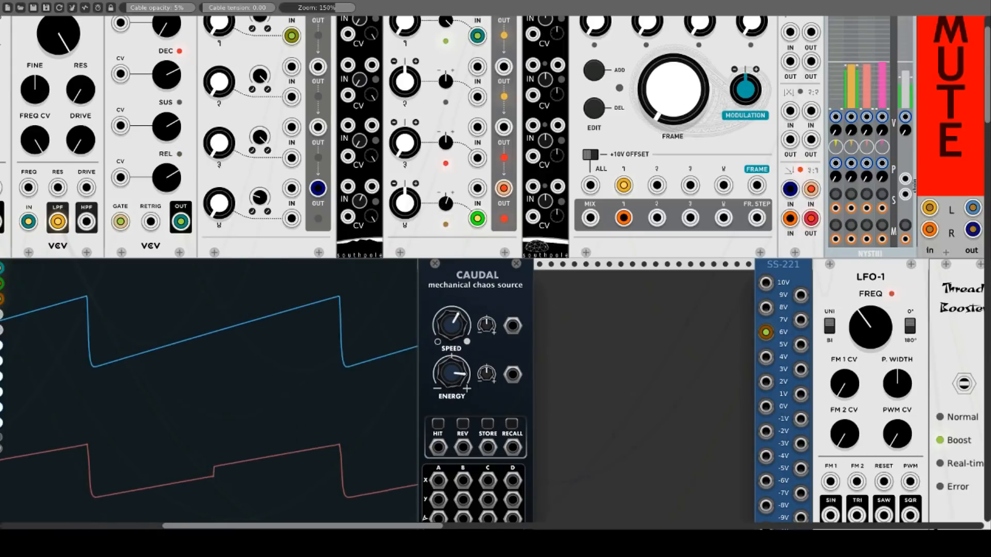
scroll(448, 209, up, 1)
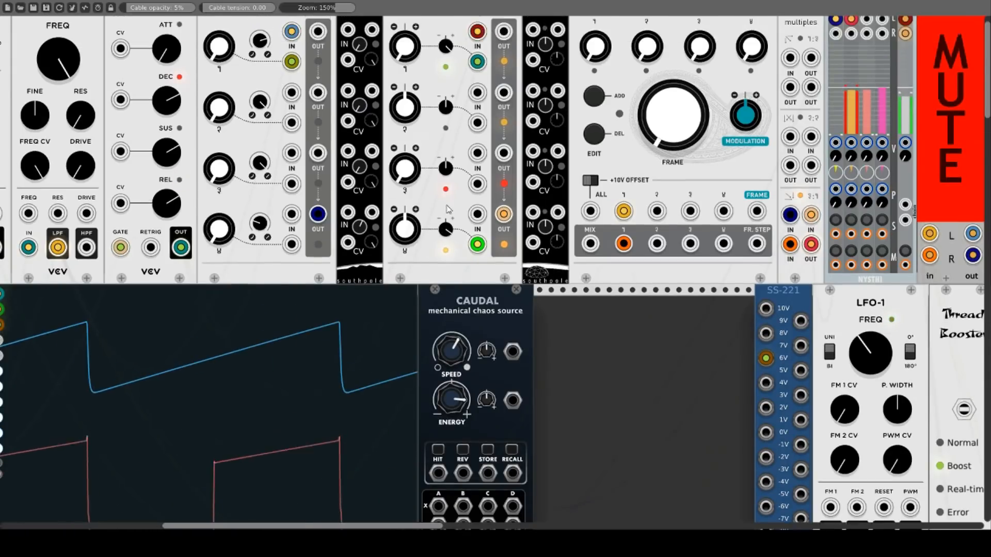
scroll(448, 209, up, 1)
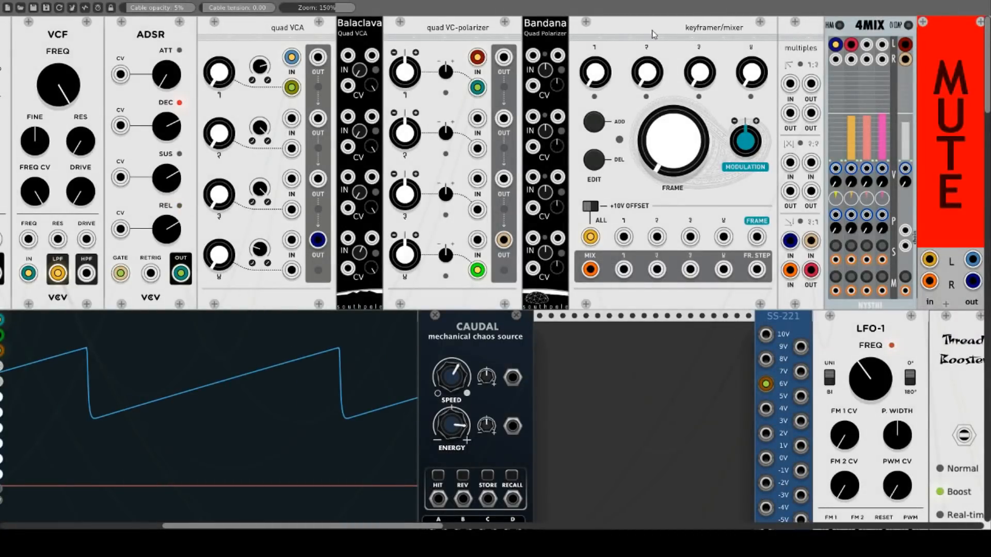
- Check the keyframer/mixer's full module name, version and available channel and mode options
right_click(652, 30)
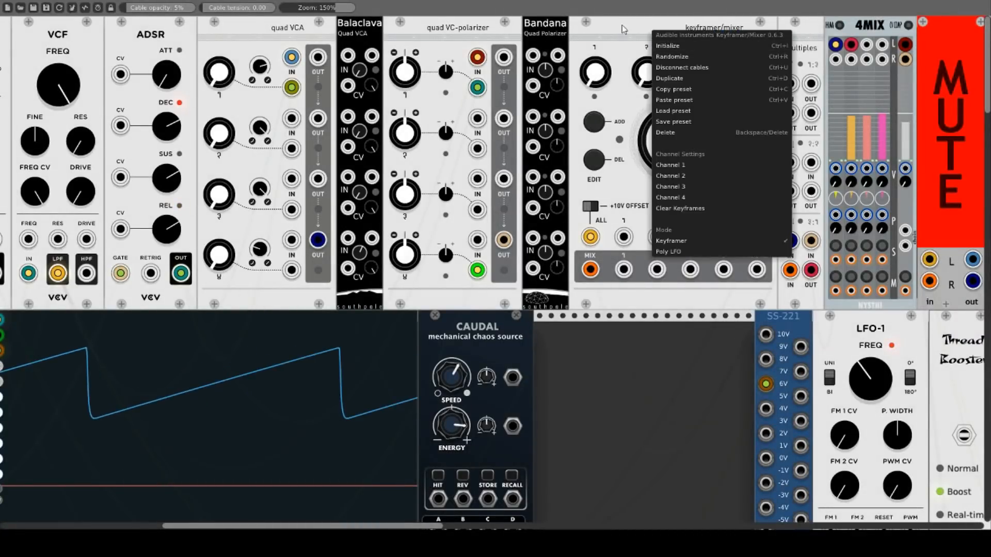
click(623, 28)
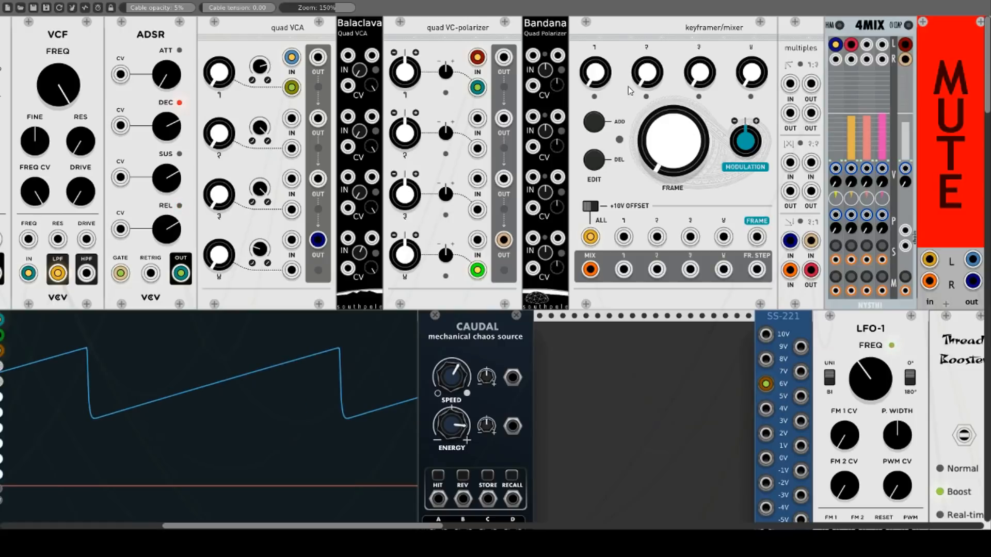
- Raise the keyframer/mixer's channel 1 level and move its input and output cables from ALL and MIX to channel 1
drag(602, 77, 602, 42)
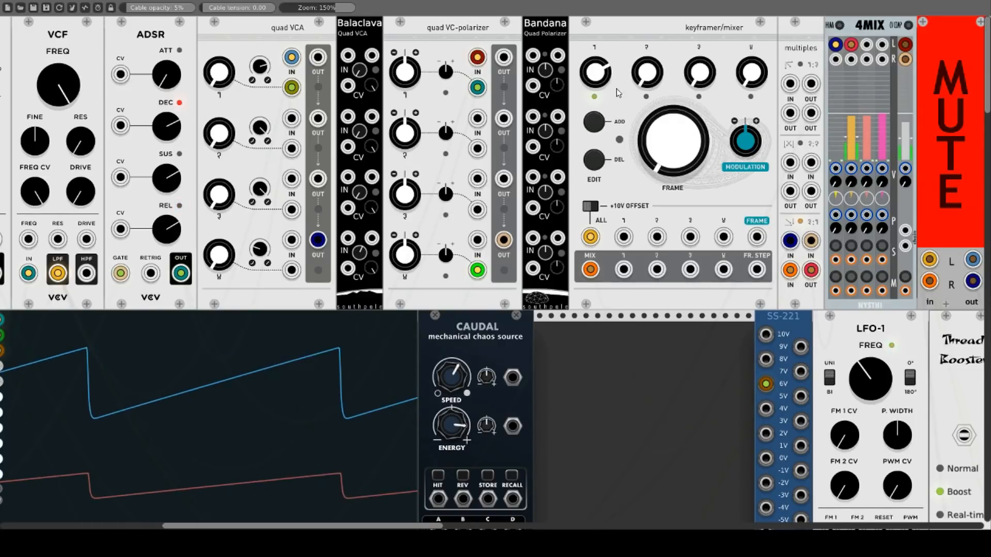
drag(591, 237, 623, 236)
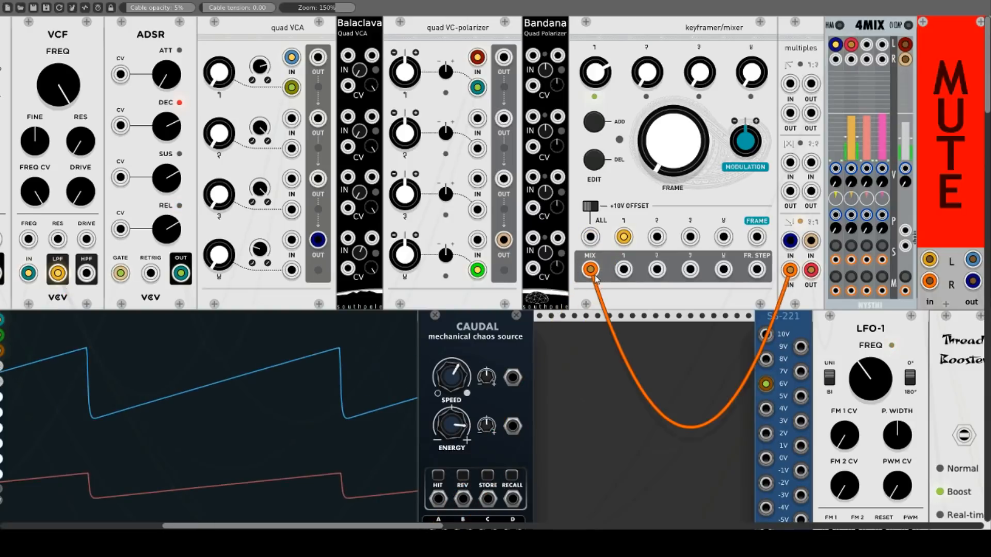
drag(591, 270, 624, 269)
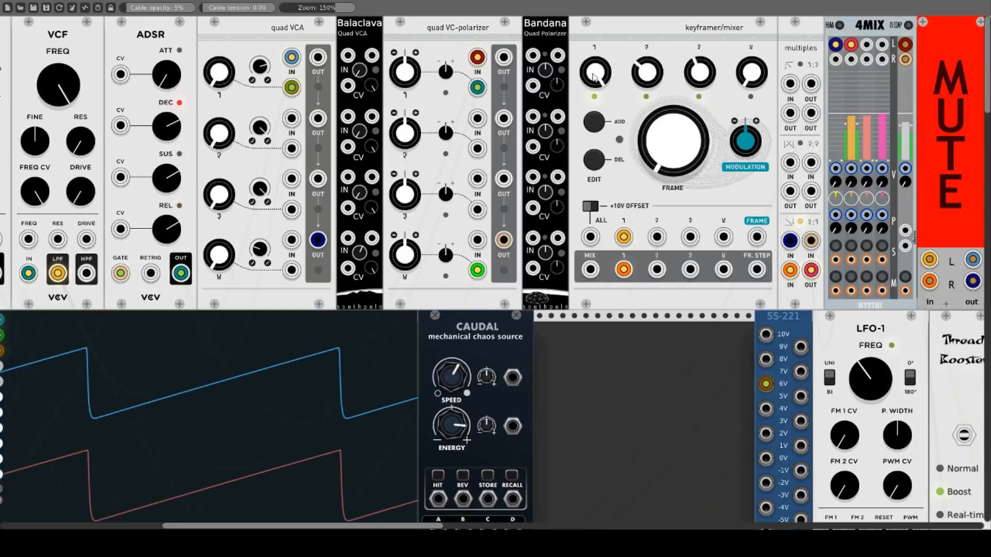
- Move the keyframer/mixer's input cable to channel 2, then to the ALL input with the output taken from channel 2
drag(623, 237, 657, 237)
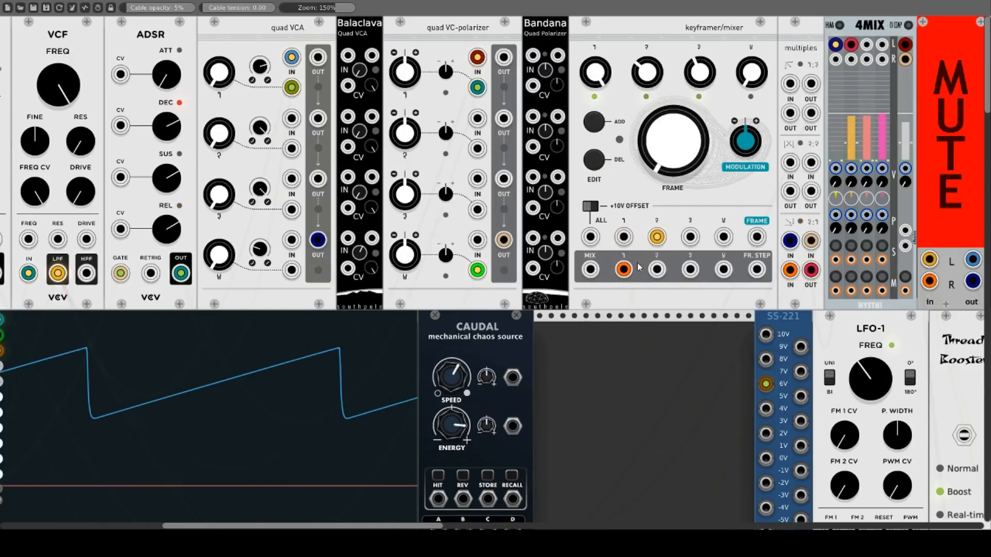
mouse_move(624, 269)
mouse_down()
mouse_move(657, 269)
mouse_move(590, 237)
mouse_up()
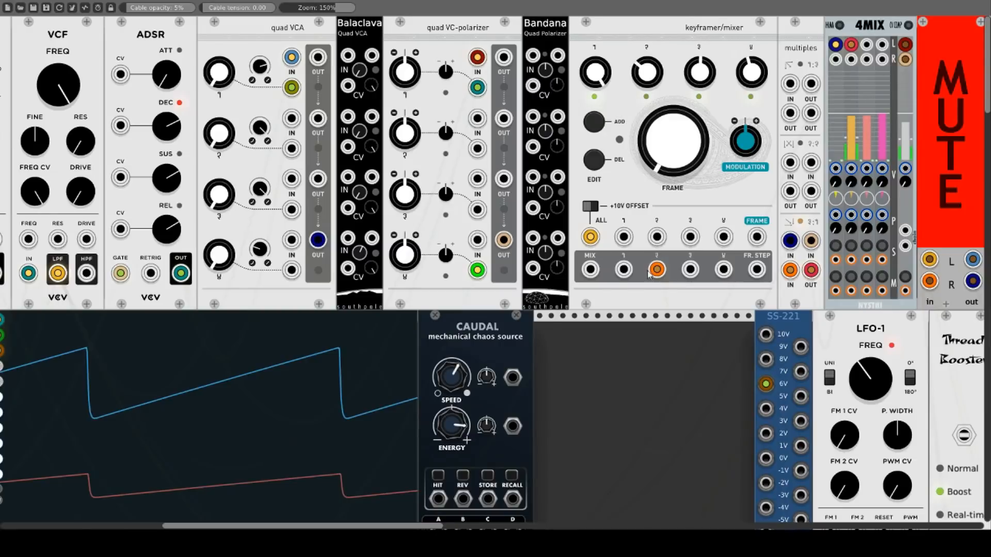
- Compare the keyframer/mixer's channel 1 output while adjusting the channel levels, and return the output cable to MIX
drag(655, 270, 623, 269)
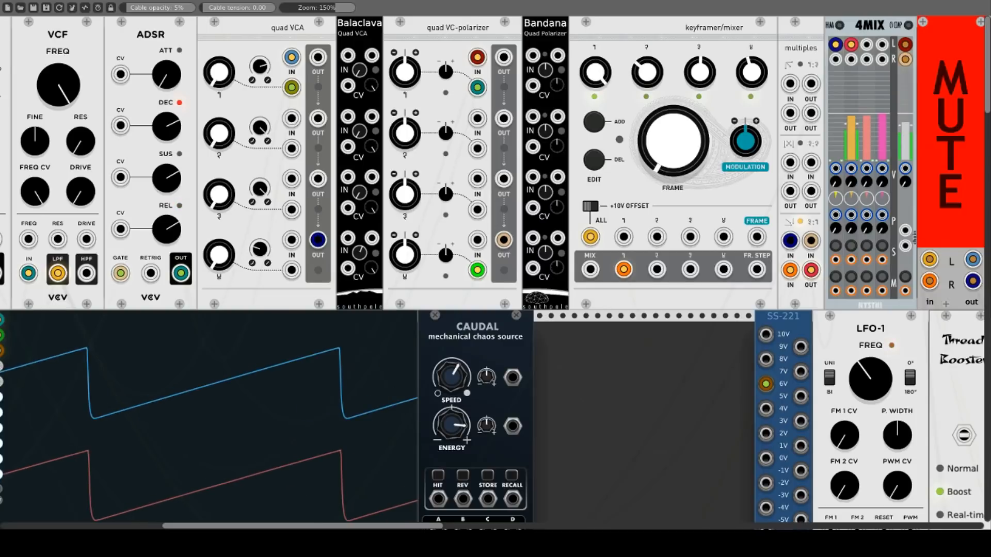
drag(646, 75, 646, 67)
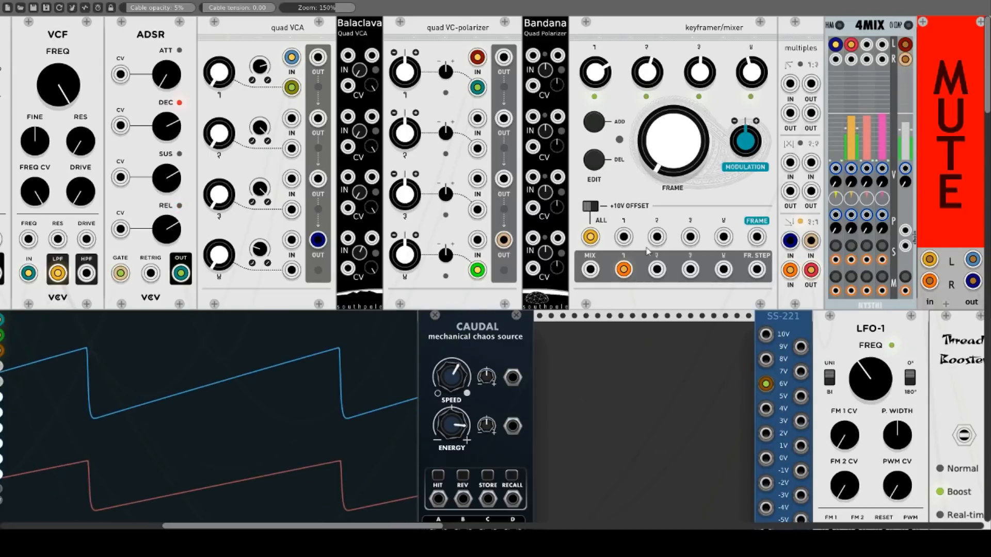
drag(623, 269, 591, 269)
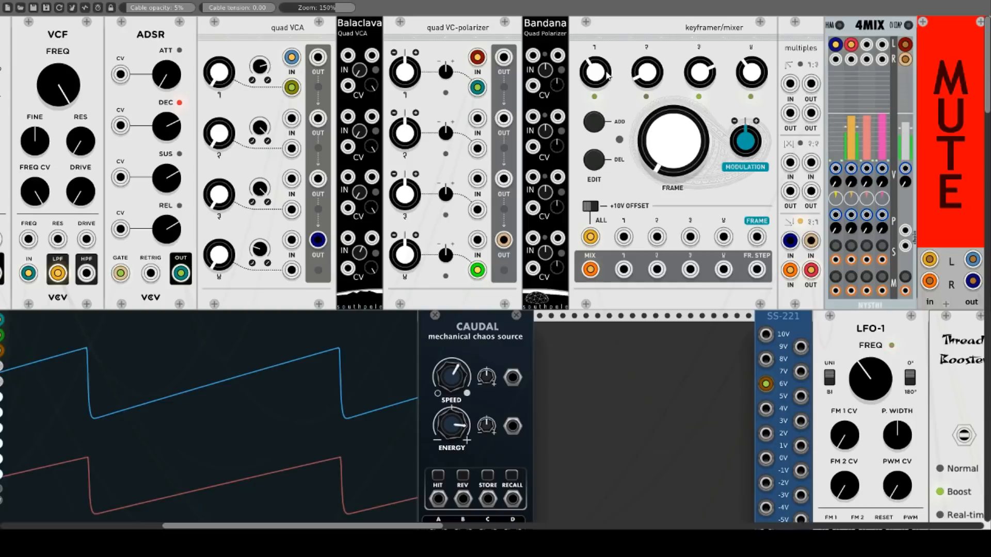
- Add keyframes at several frame positions on the keyframer/mixer, each with different channel level settings
click(593, 124)
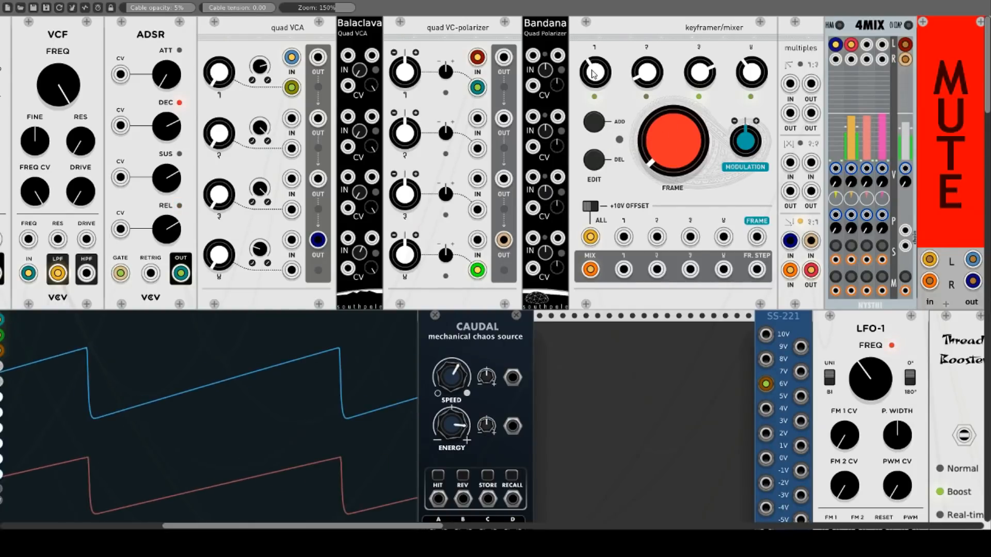
drag(593, 73, 698, 82)
click(596, 127)
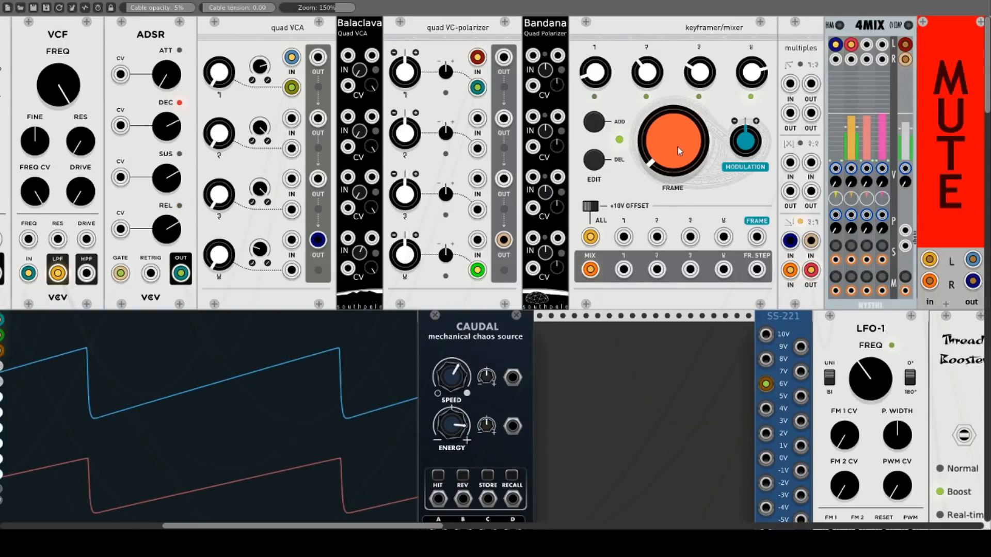
click(593, 123)
drag(596, 69, 597, 44)
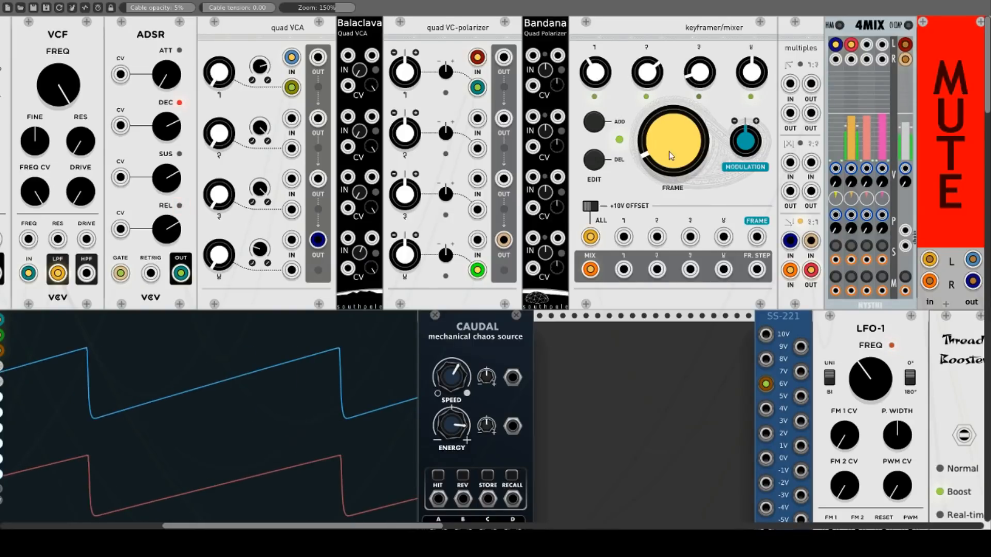
- Connect the ADSR output to the keyframer/mixer's FRAME input and adjust the frame position and modulation amount
drag(670, 156, 670, 194)
drag(759, 234, 181, 274)
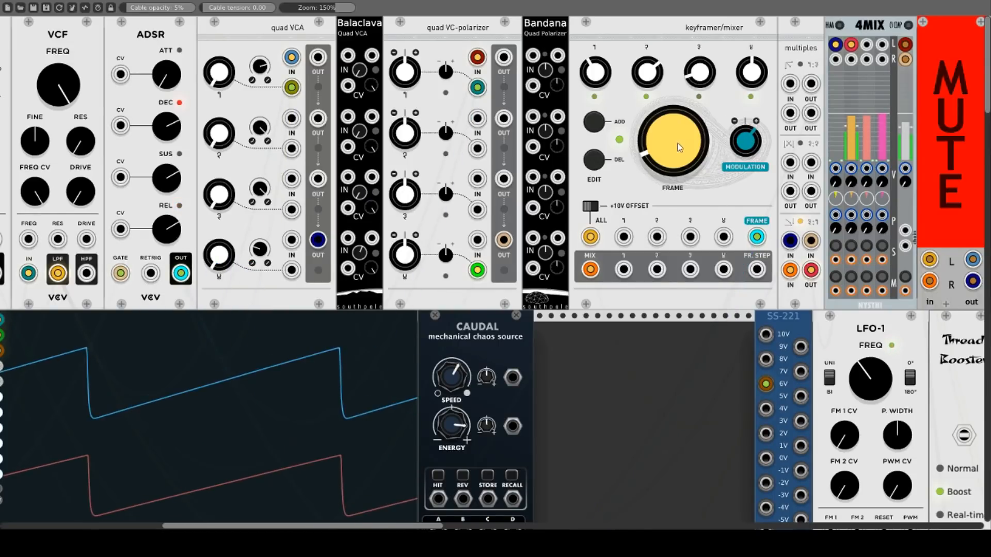
drag(679, 147, 679, 155)
drag(745, 141, 745, 181)
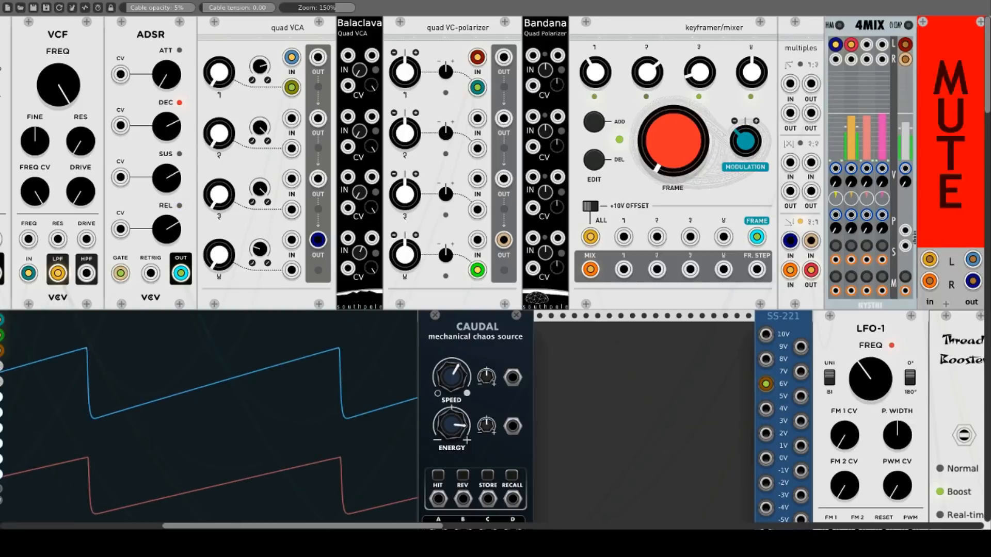
drag(673, 141, 674, 111)
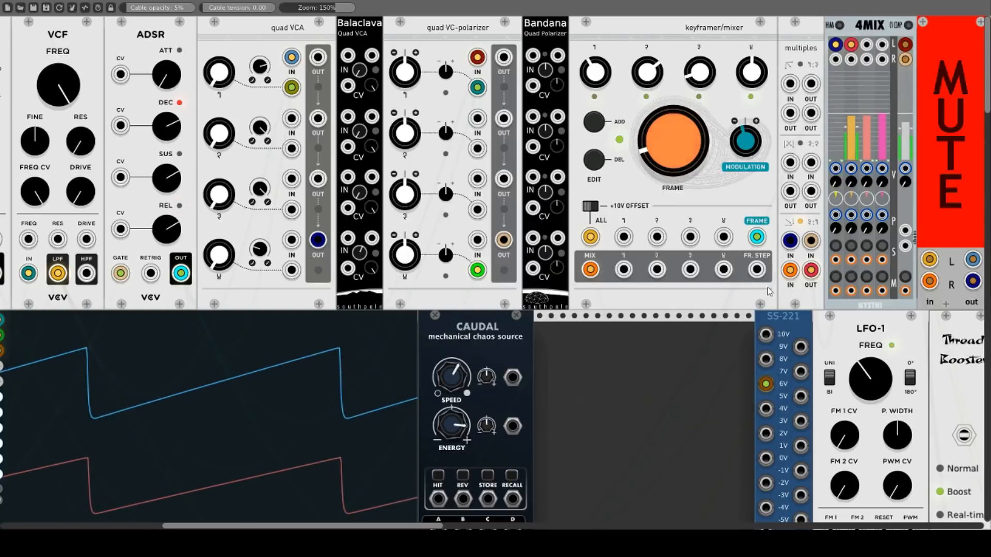
- Set the keyframer/mixer's channel 1 interpolation curve to Step
mouse_move(758, 267)
mouse_down()
mouse_move(756, 286)
mouse_move(758, 277)
mouse_up()
right_click(732, 195)
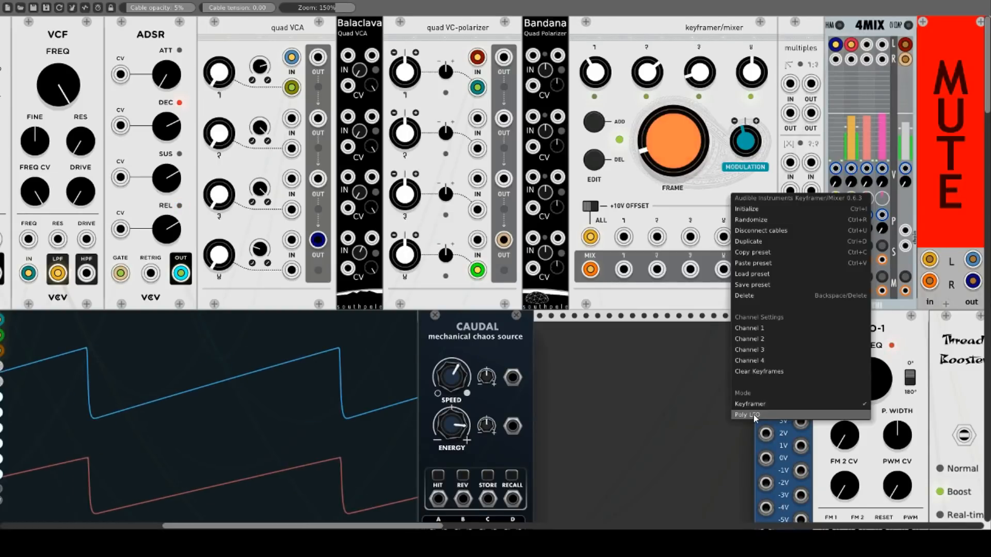
mouse_move(771, 328)
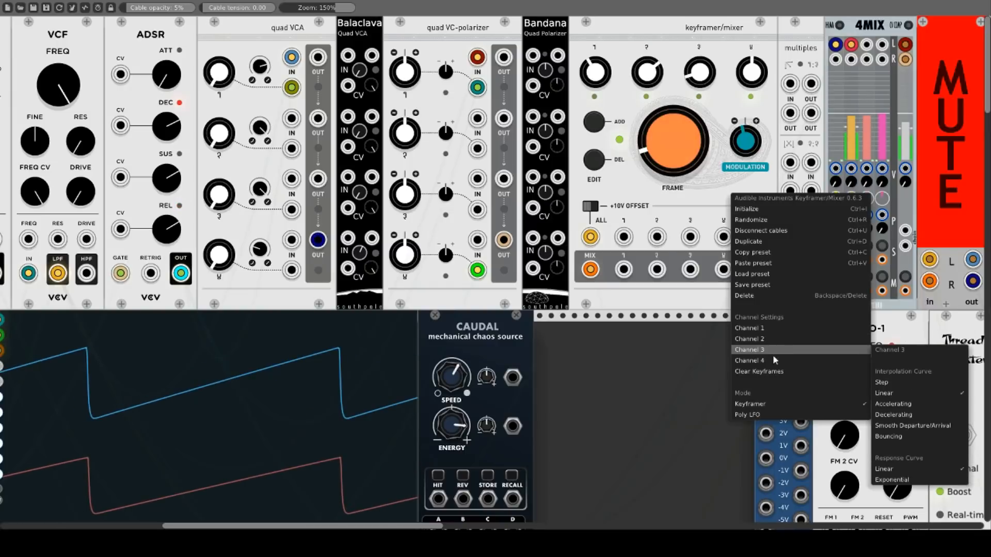
mouse_move(774, 361)
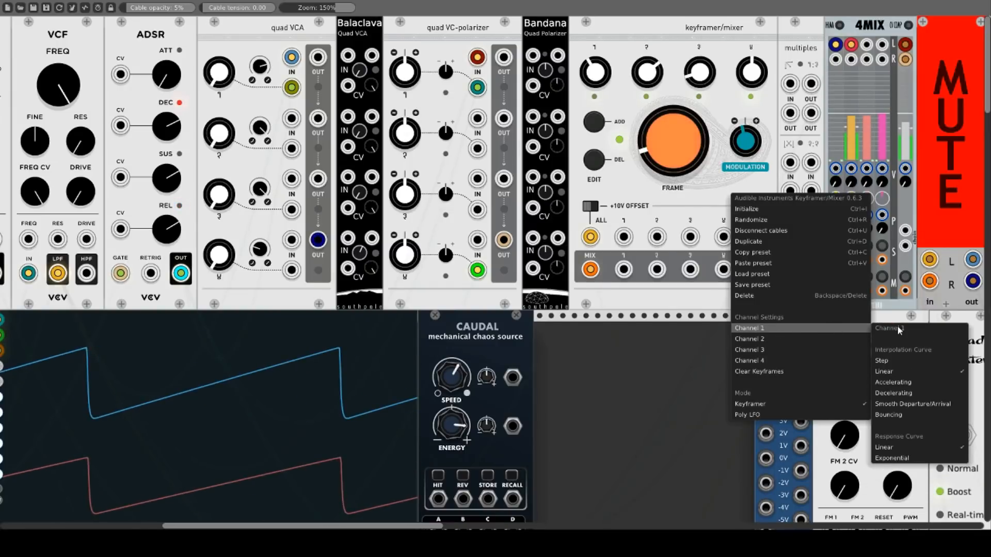
click(889, 361)
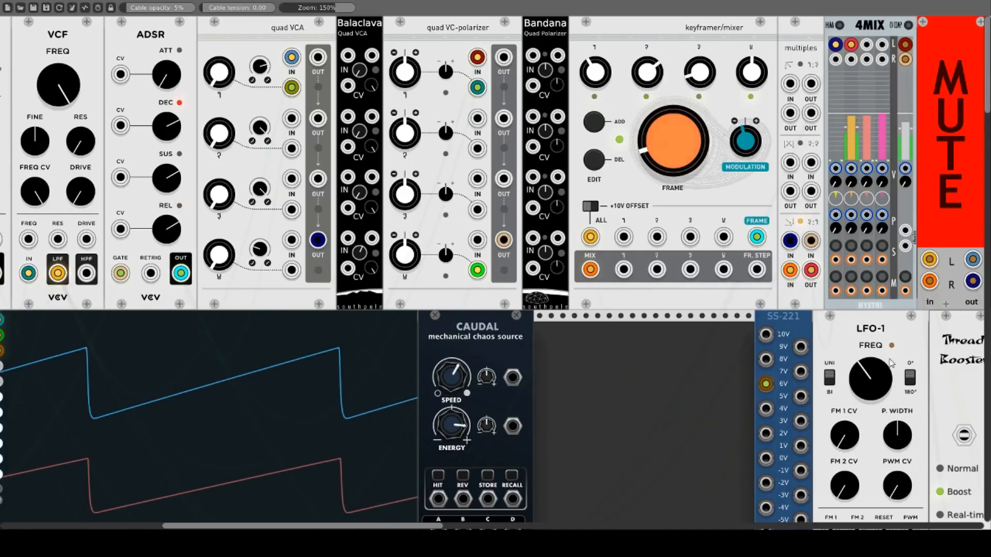
- Set the keyframer/mixer's channel 2 interpolation curve to Smooth Departure/Arrival and channel 1's response curve to Exponential
right_click(741, 202)
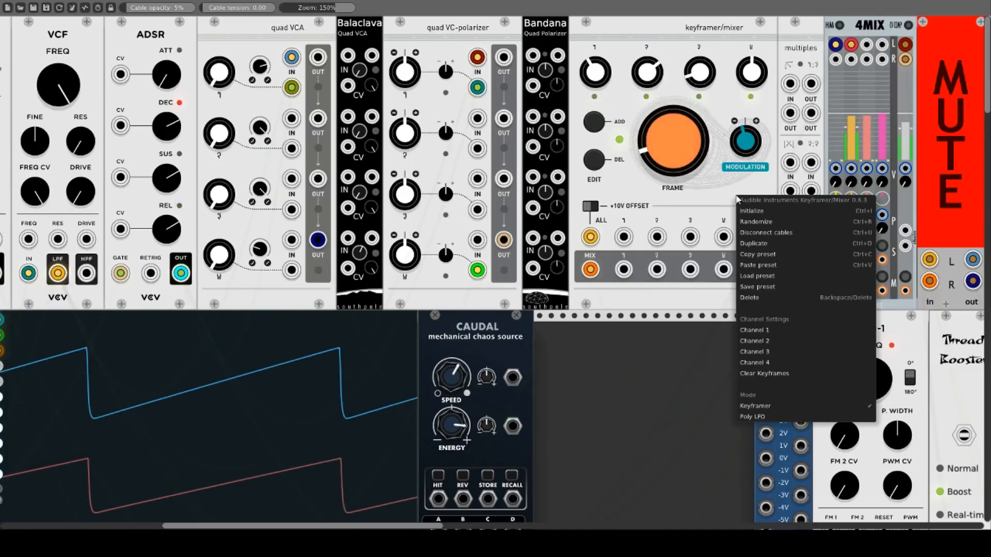
mouse_move(834, 337)
mouse_move(871, 339)
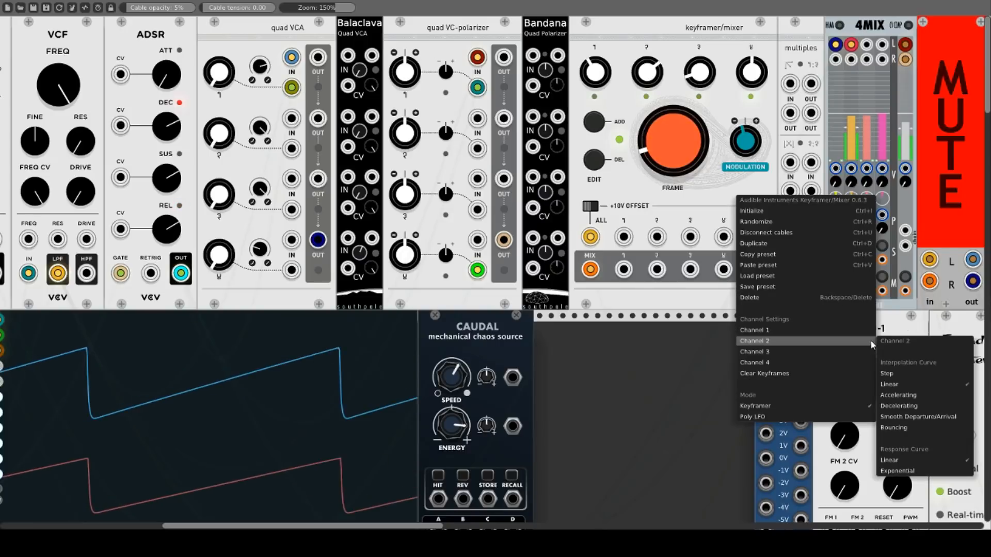
click(915, 420)
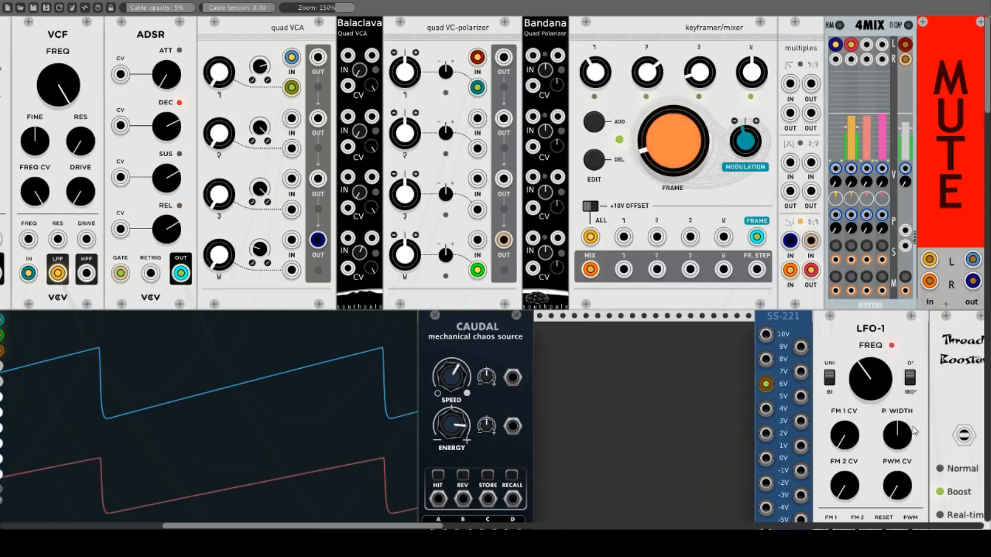
right_click(734, 189)
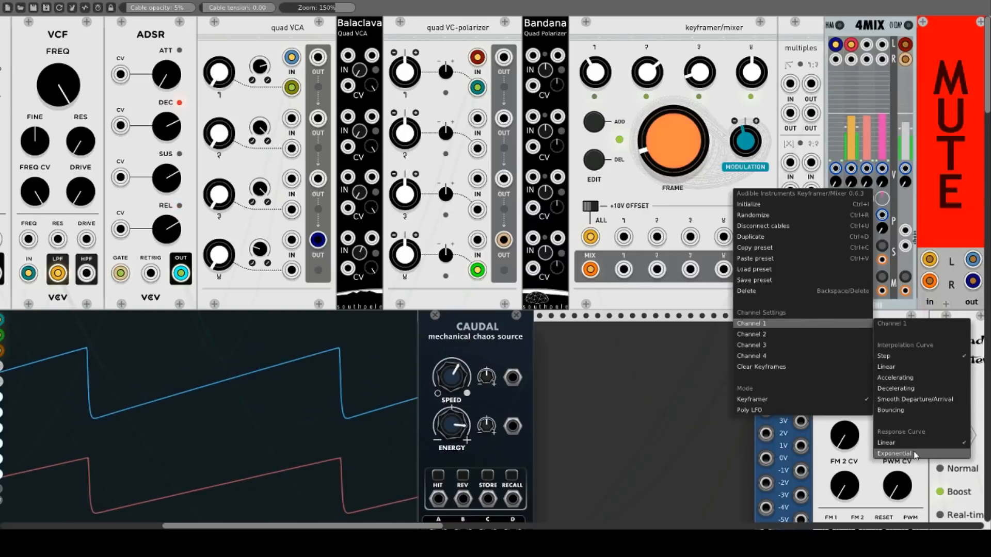
click(915, 454)
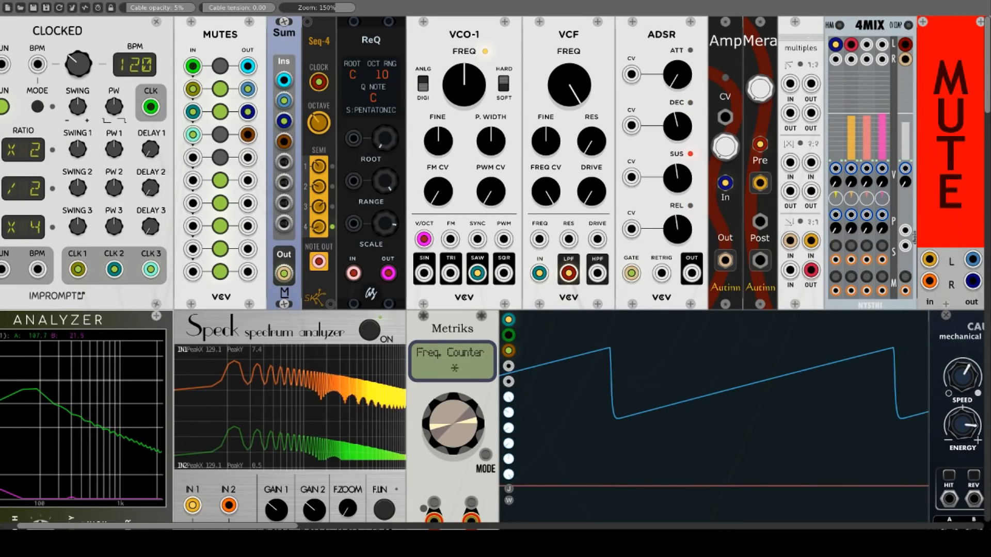
- Raise the Amp module's gain, connect its CV input to the ADSR output, and readjust the gain
right_click(723, 45)
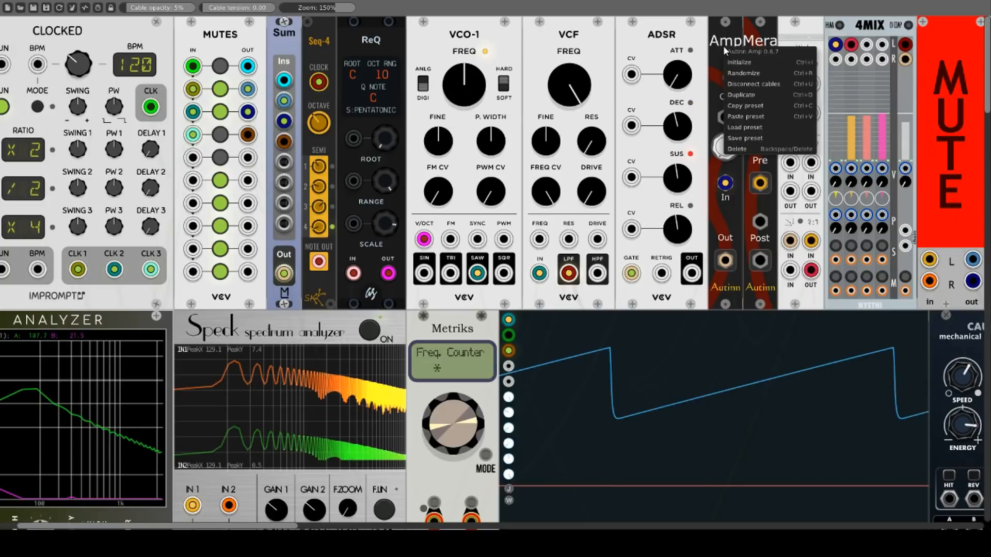
click(717, 53)
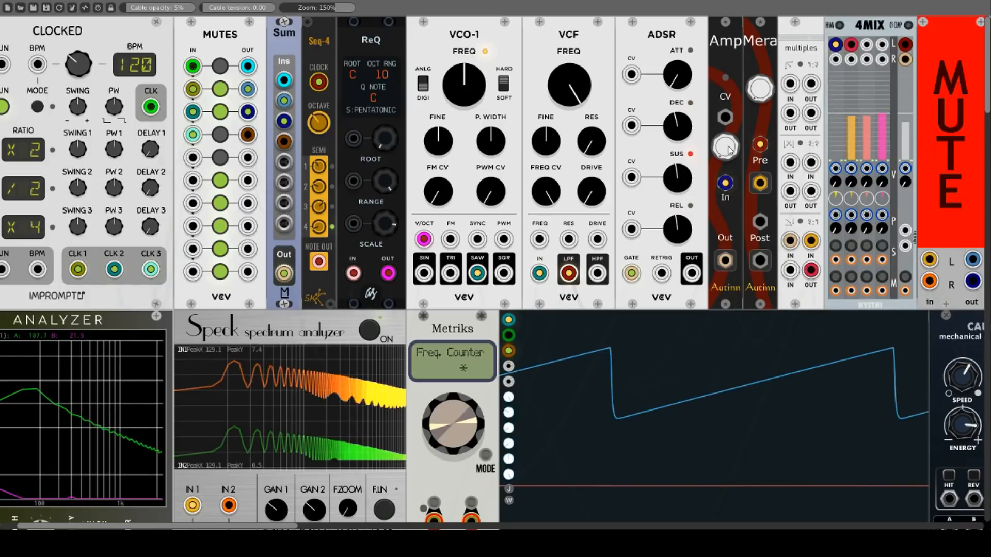
drag(725, 148, 726, 102)
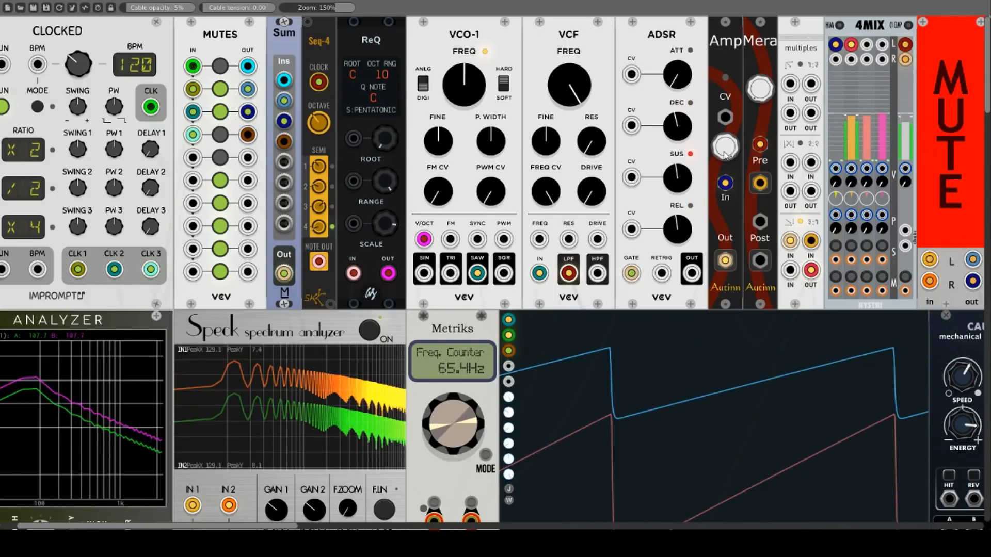
drag(728, 117, 694, 274)
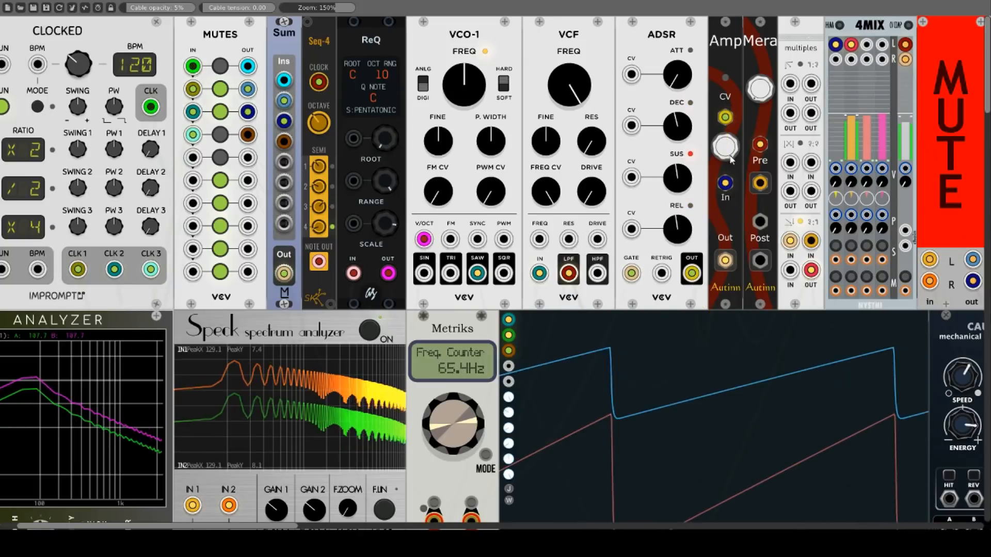
drag(728, 149, 727, 152)
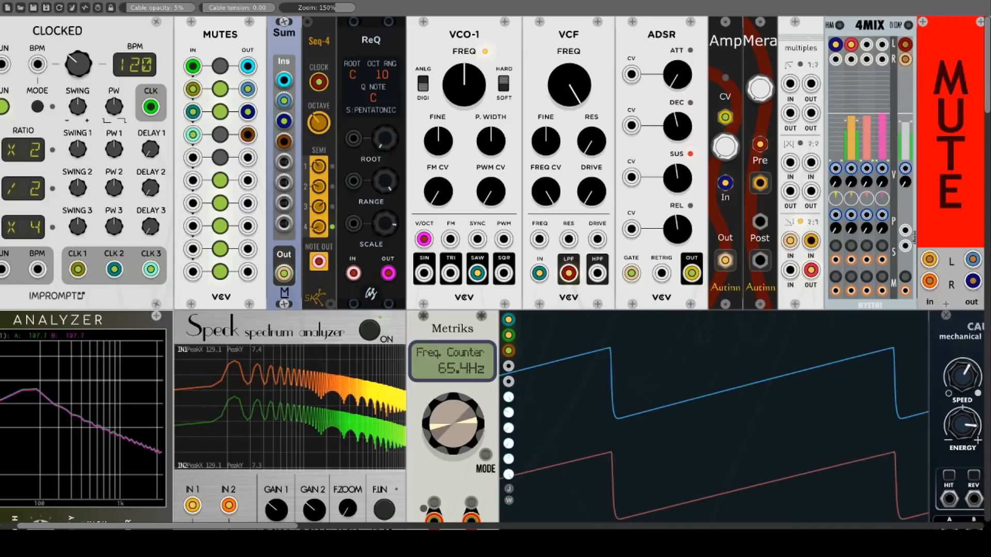
- Replace Amp's input cable with the one from Mera's Pre output, and reconnect the ADSR output to Amp's CV input
mouse_move(692, 273)
mouse_down()
mouse_move(727, 118)
mouse_move(743, 106)
mouse_up()
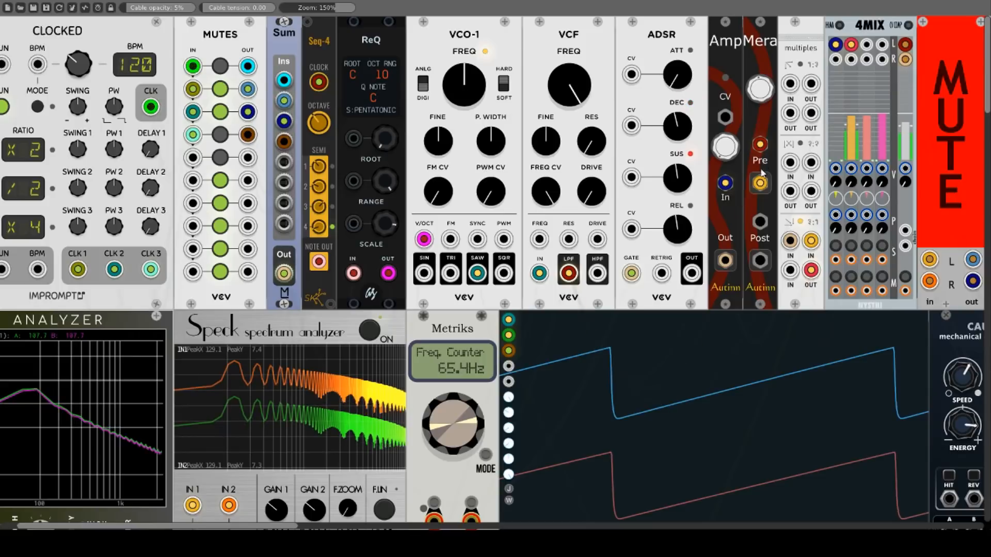
mouse_move(728, 185)
drag(727, 185, 742, 207)
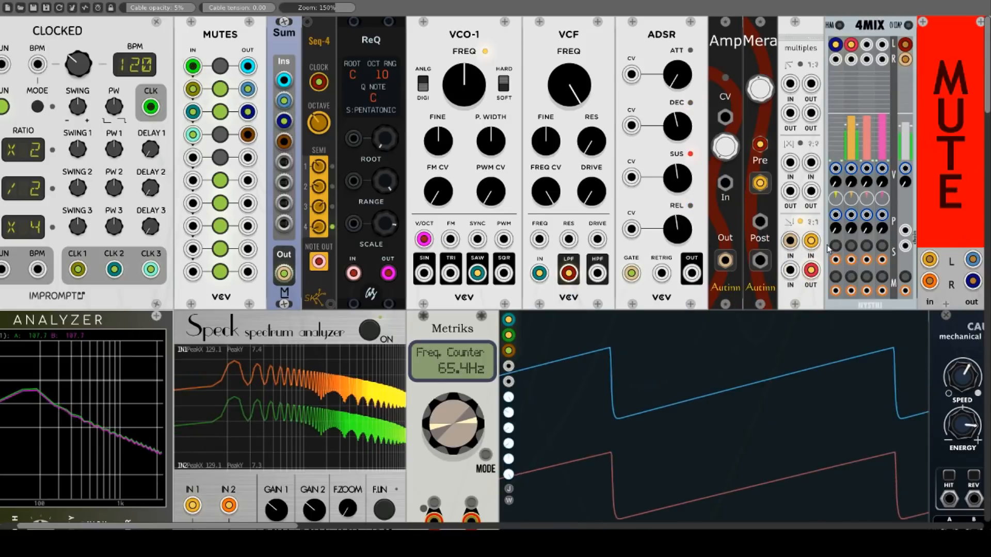
drag(811, 240, 725, 183)
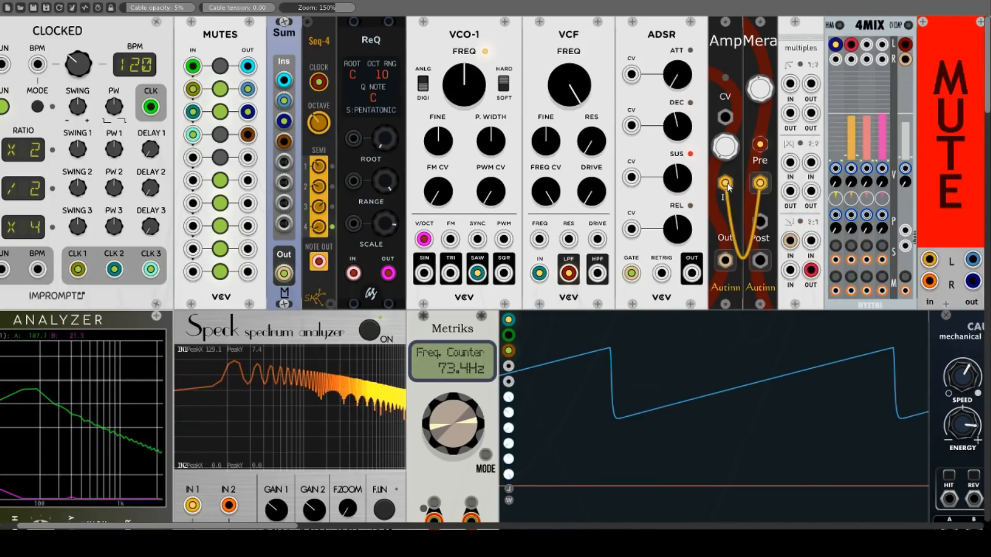
mouse_move(724, 140)
mouse_down()
mouse_move(724, 116)
mouse_move(702, 281)
mouse_move(692, 274)
mouse_up()
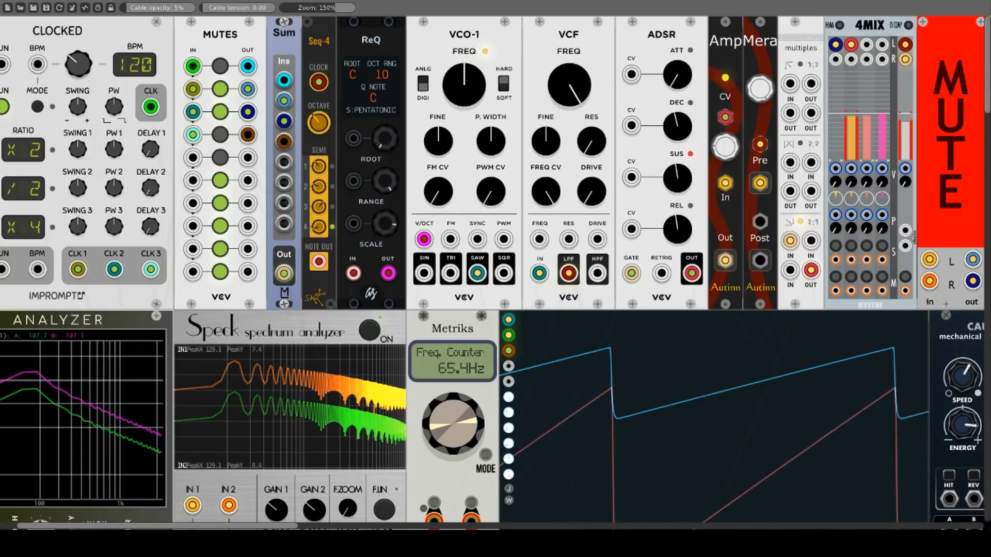
- Move Mera's input and output cables from the Pre jacks to the Post jacks
drag(759, 182, 759, 258)
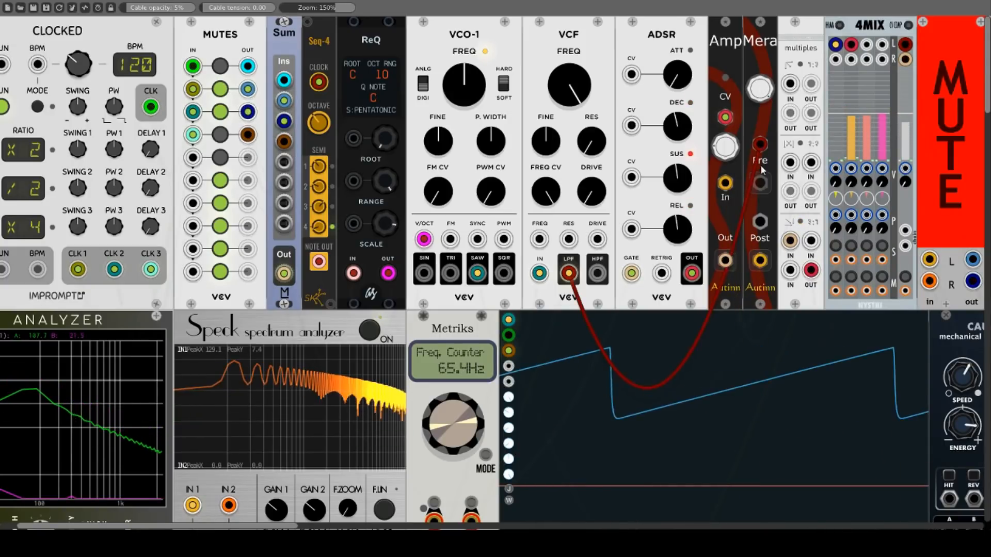
drag(760, 143, 759, 222)
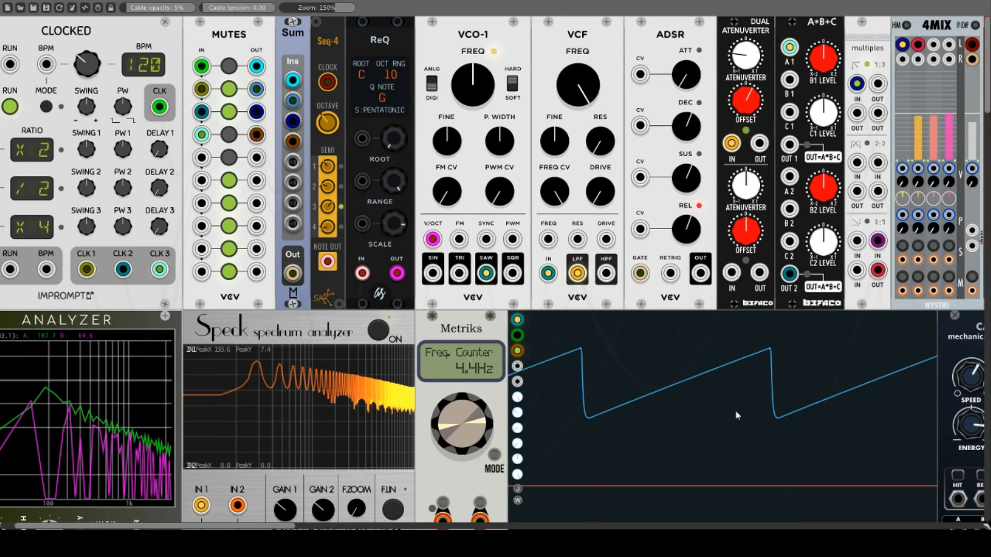
right_click(757, 31)
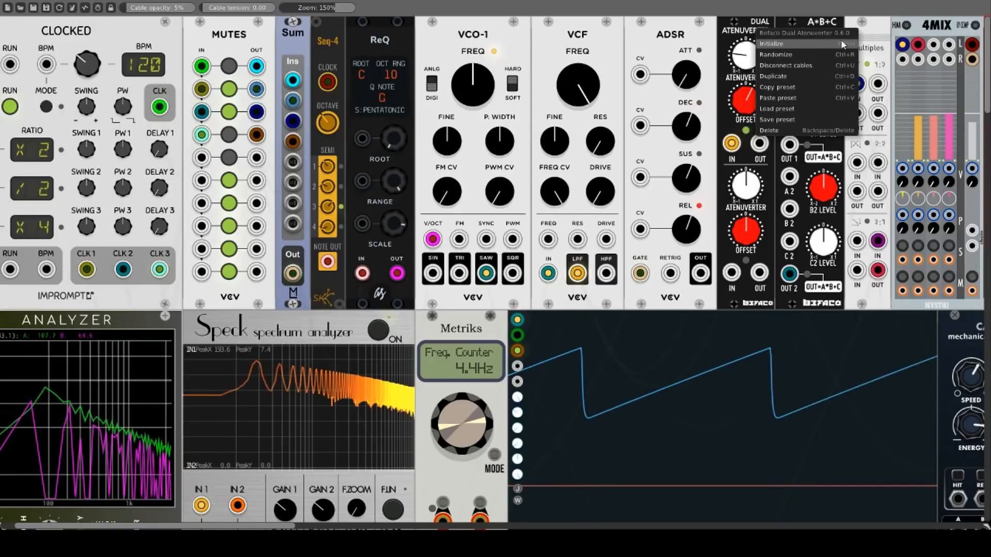
click(724, 38)
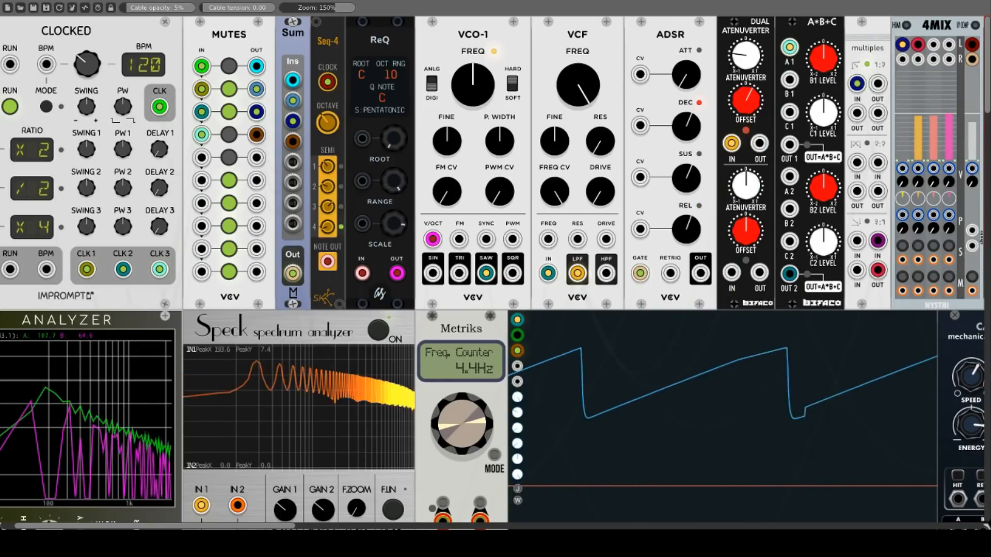
- Try different B1 and C1 levels on the A*B*C module, ending with a negative B1 and a high C1
drag(823, 58, 823, 27)
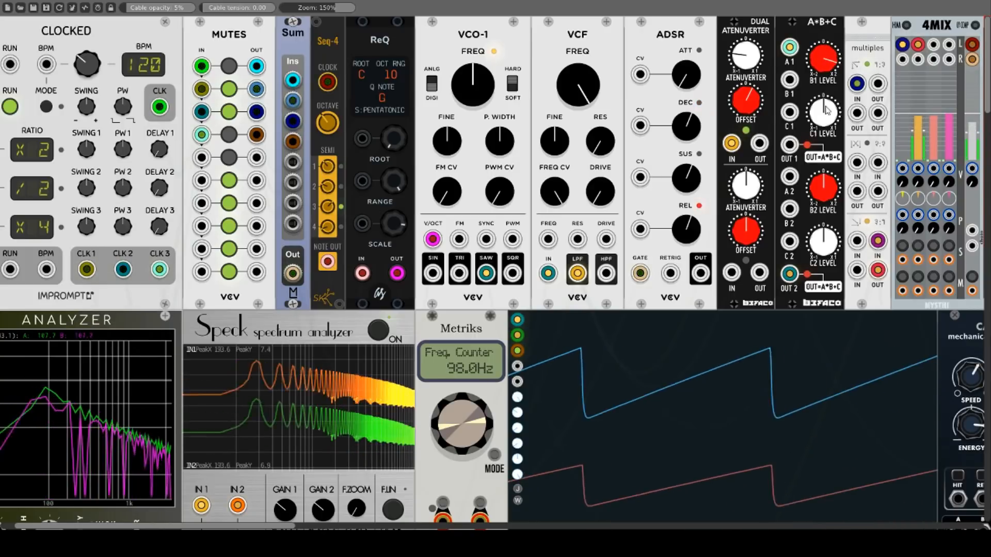
drag(828, 110, 828, 153)
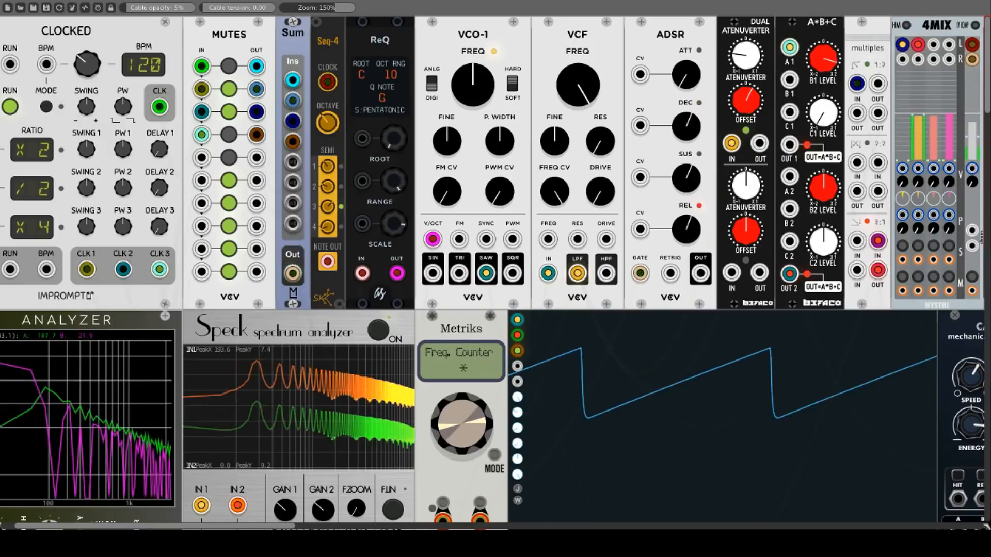
double_click(827, 110)
mouse_move(827, 58)
mouse_down()
mouse_move(827, 31)
mouse_move(827, 80)
mouse_up()
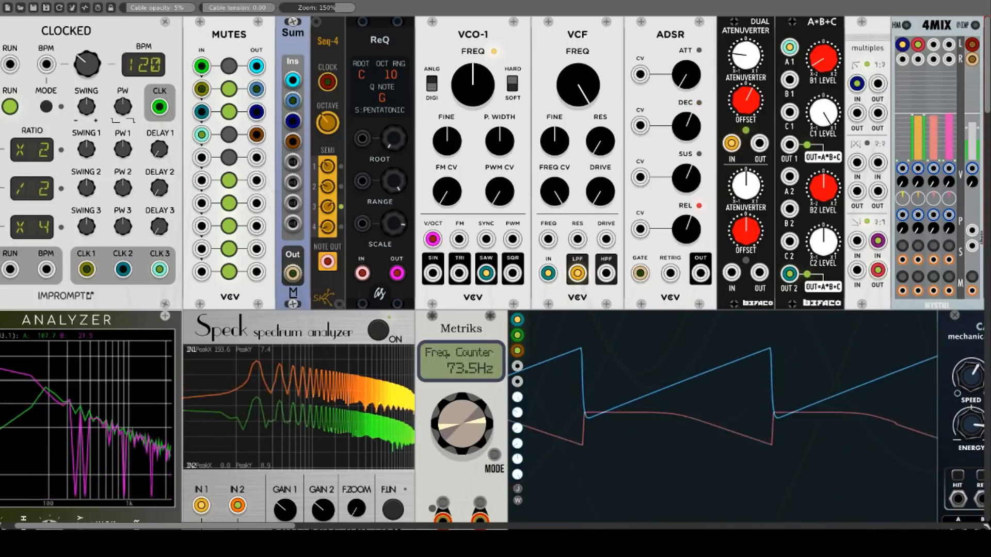
- Compare the A*B*C outputs by moving both output cables from OUT 2 to OUT 1 and back to OUT 2
drag(789, 275, 790, 147)
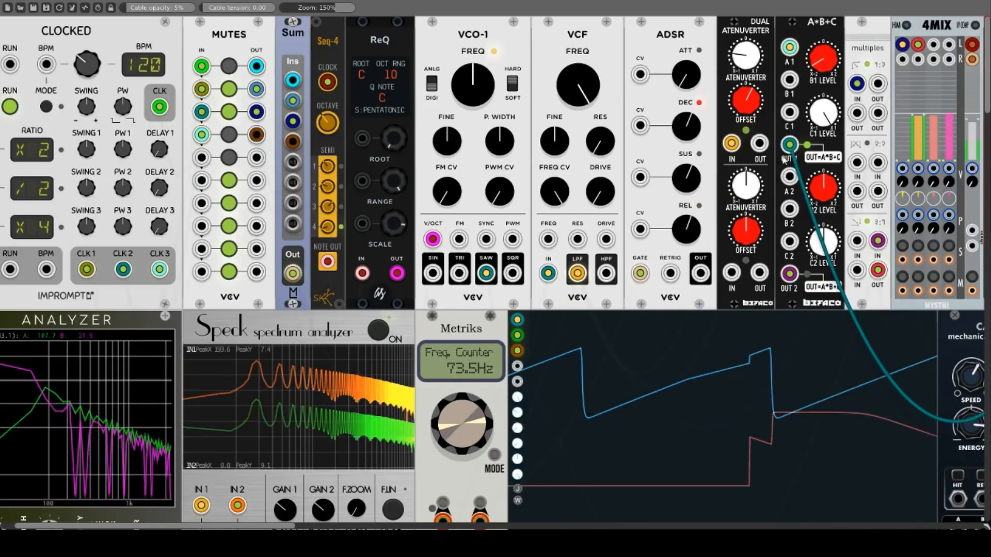
mouse_move(788, 273)
mouse_down()
mouse_move(798, 201)
mouse_move(841, 119)
mouse_up()
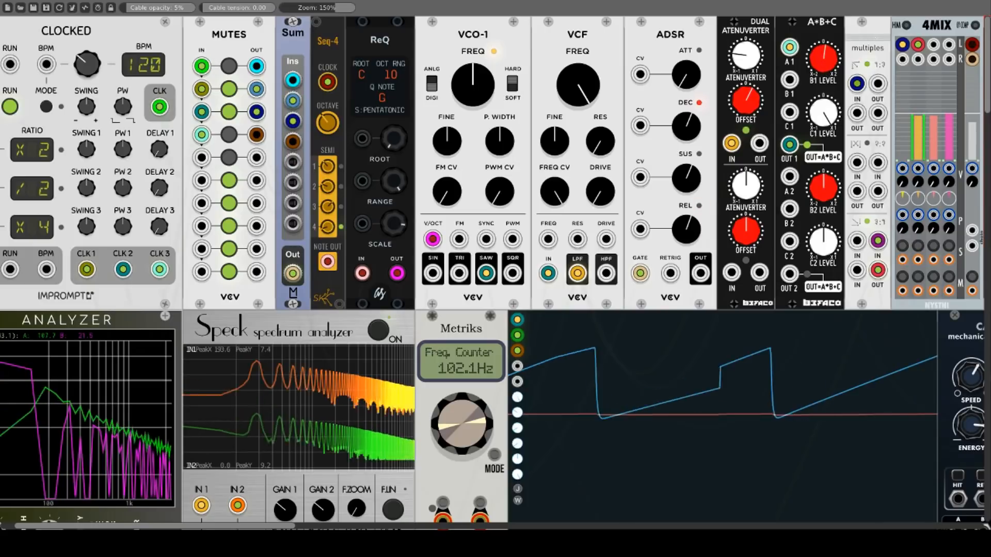
drag(790, 145, 790, 274)
drag(789, 145, 791, 274)
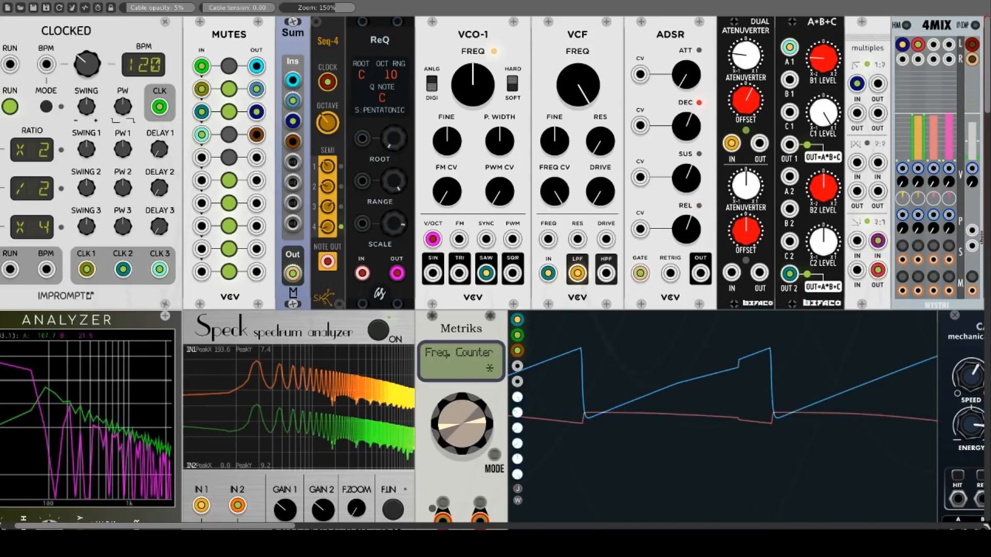
- Connect the ADSR output to the A*B*C module's B1 input and adjust the B1 and C1 levels
drag(823, 58, 824, 54)
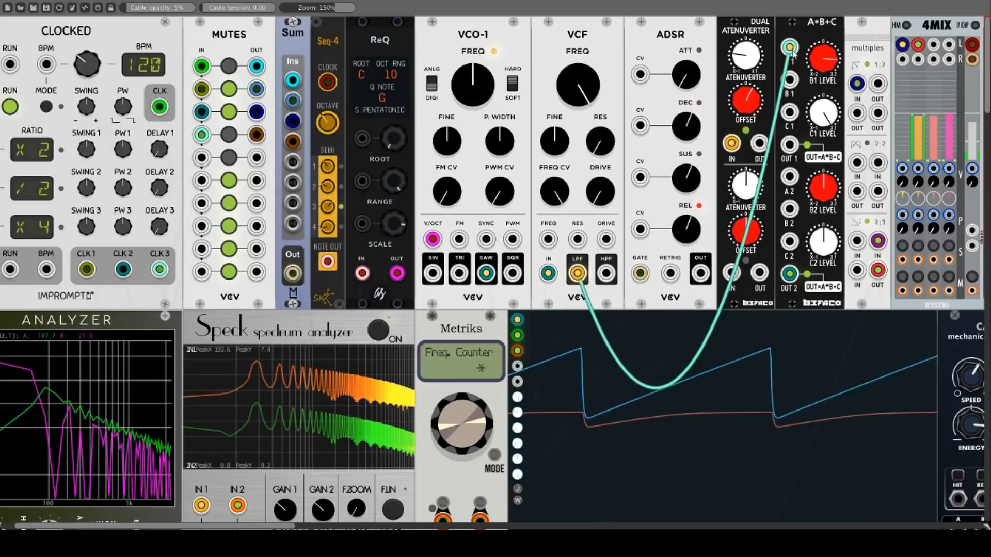
drag(790, 79, 701, 273)
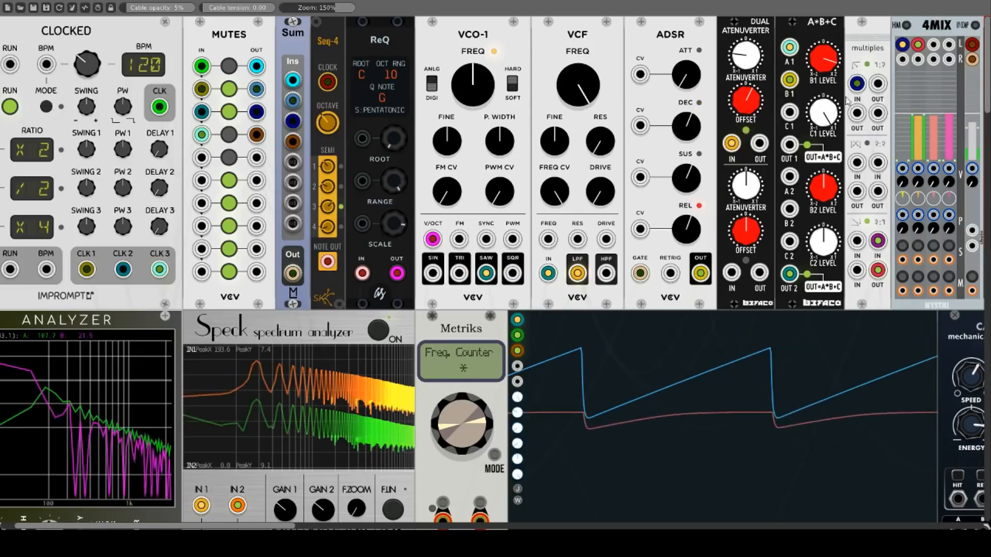
right_click(823, 111)
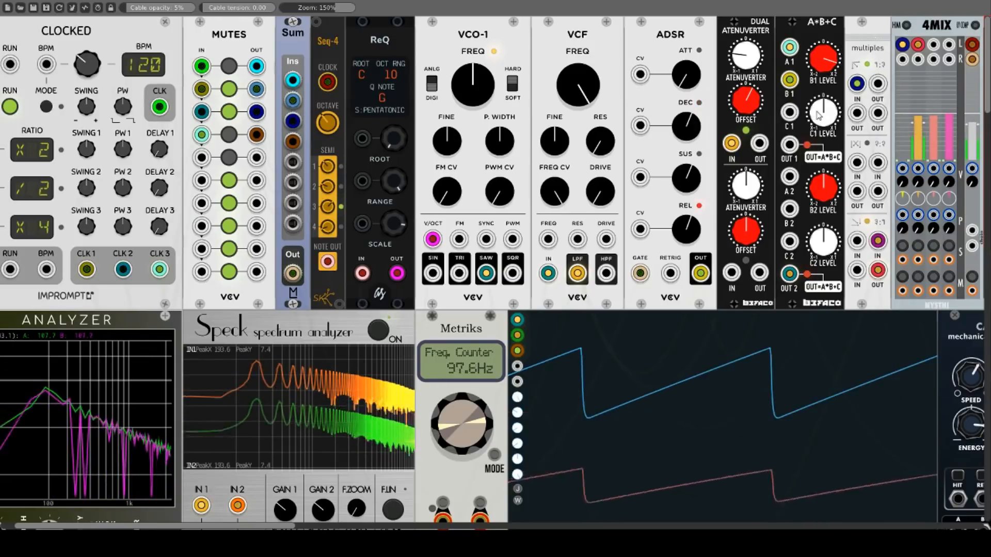
drag(826, 117, 826, 112)
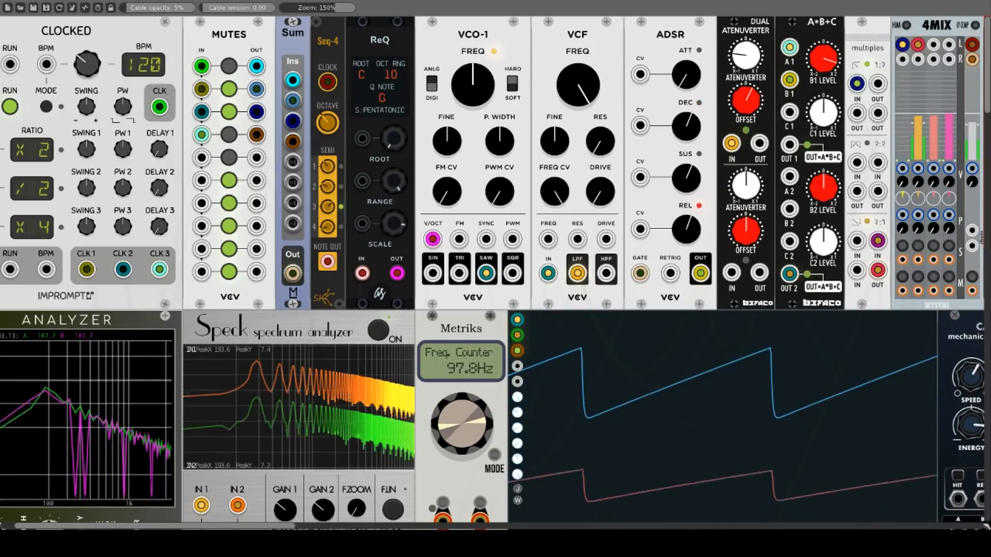
mouse_move(824, 60)
mouse_down()
mouse_move(825, 266)
mouse_move(825, 245)
mouse_up()
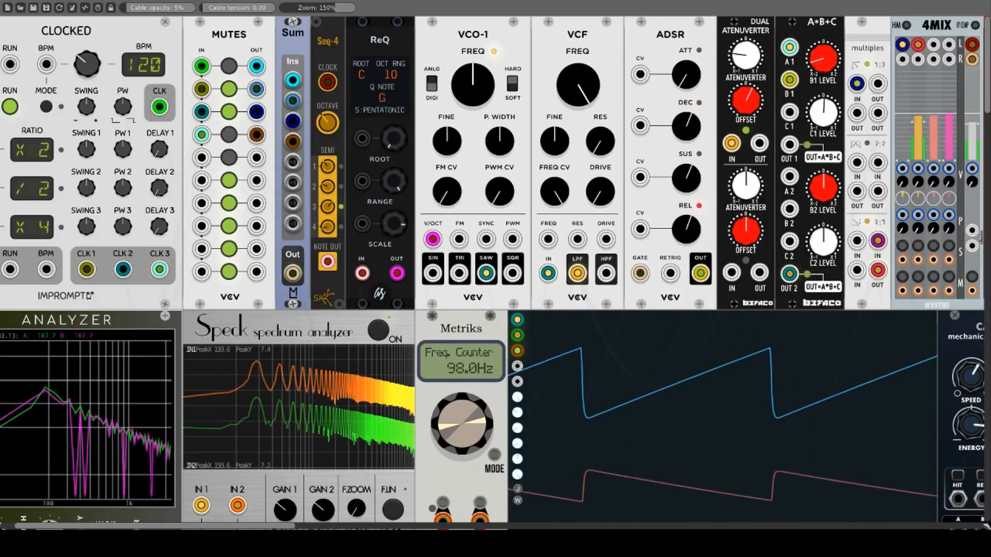
drag(825, 112, 825, 103)
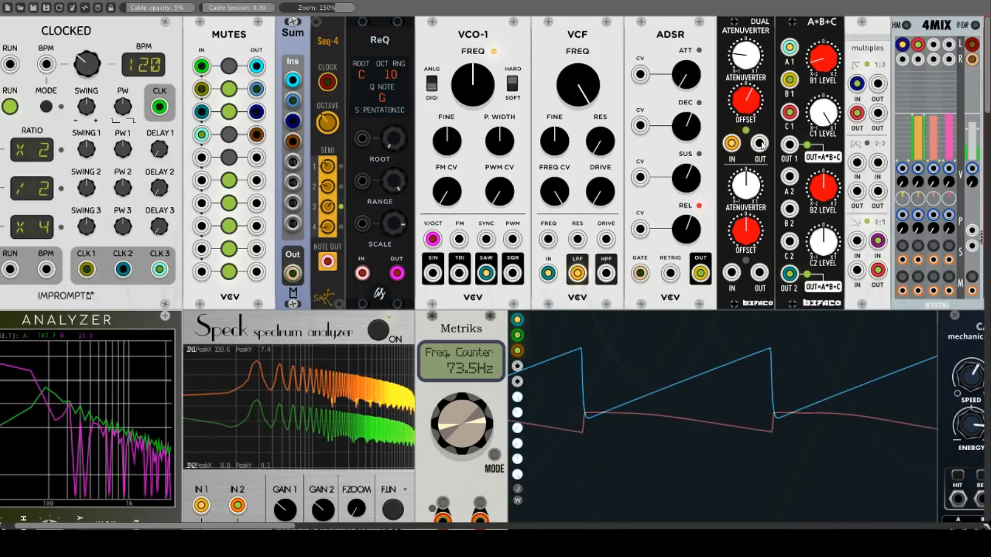
- Connect the first attenuverter output to the A*B*C module's A2 input and lower the C2 level
drag(759, 143, 788, 176)
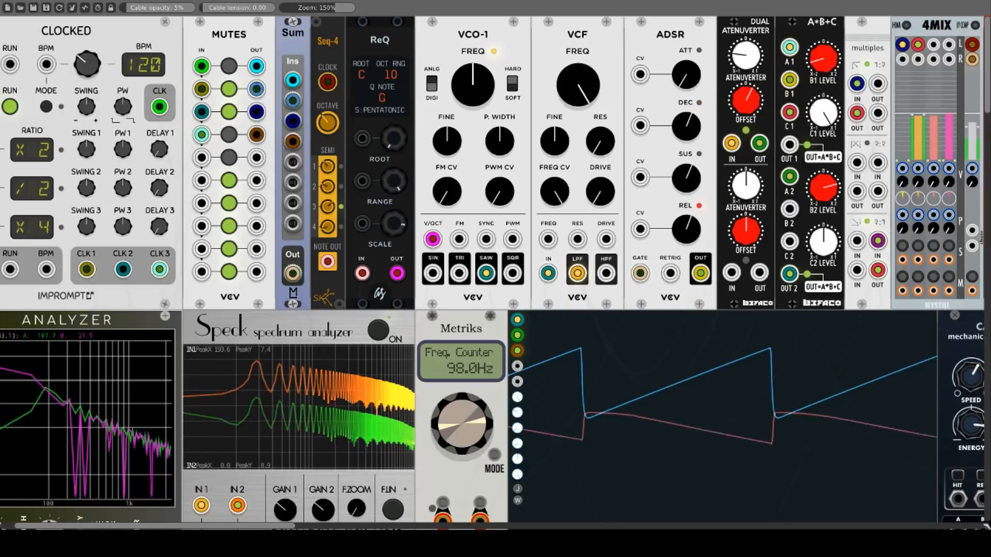
drag(821, 241, 822, 336)
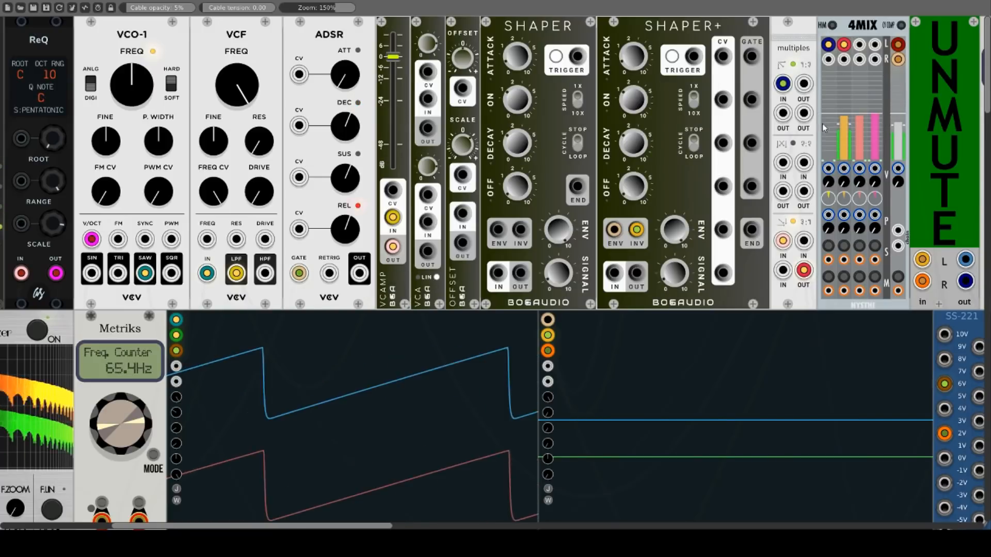
- With the output switched to MUTE, connect the ADSR output to VCAMP's CV input and lower its level to about 0 dB
click(941, 151)
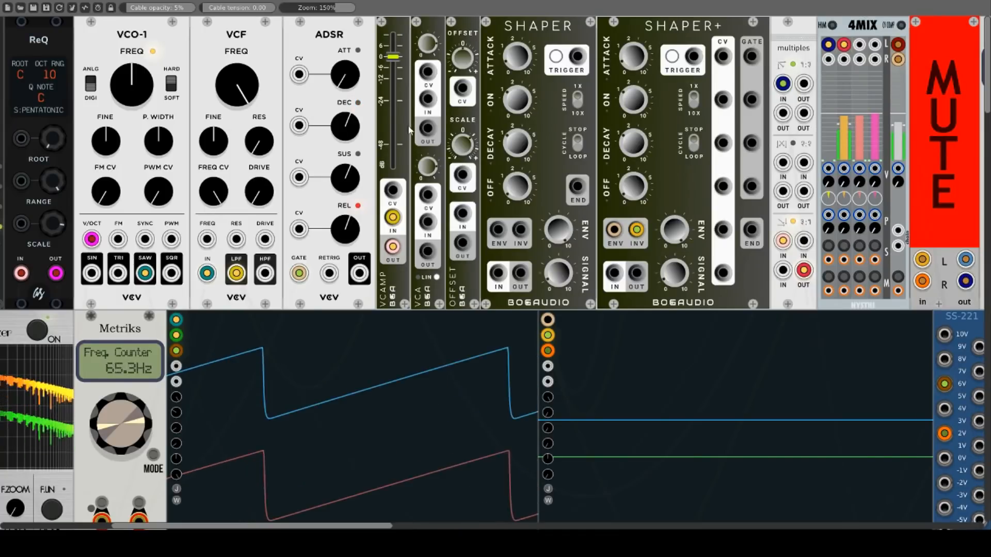
drag(392, 190, 360, 273)
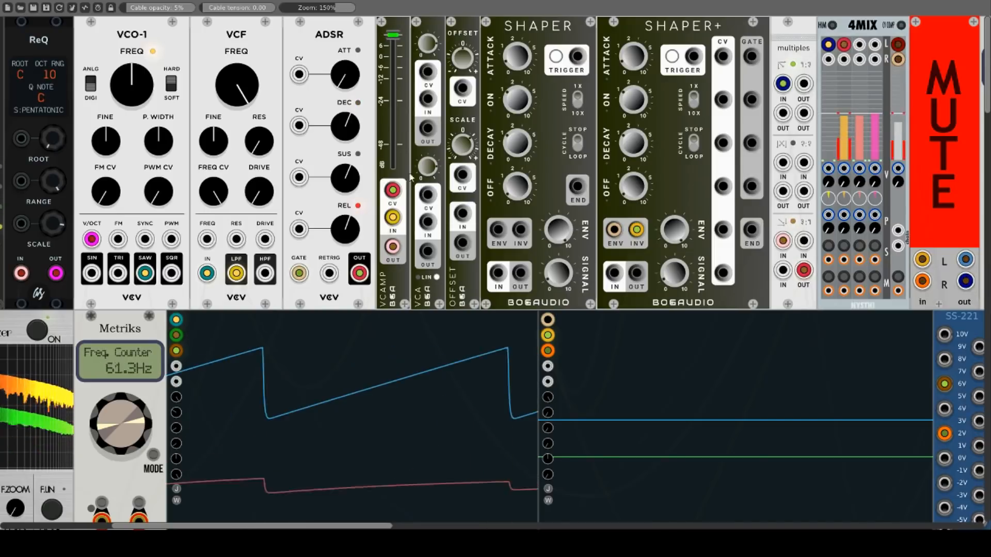
mouse_move(393, 190)
mouse_down()
mouse_move(370, 198)
mouse_move(392, 190)
mouse_up()
drag(393, 36, 393, 57)
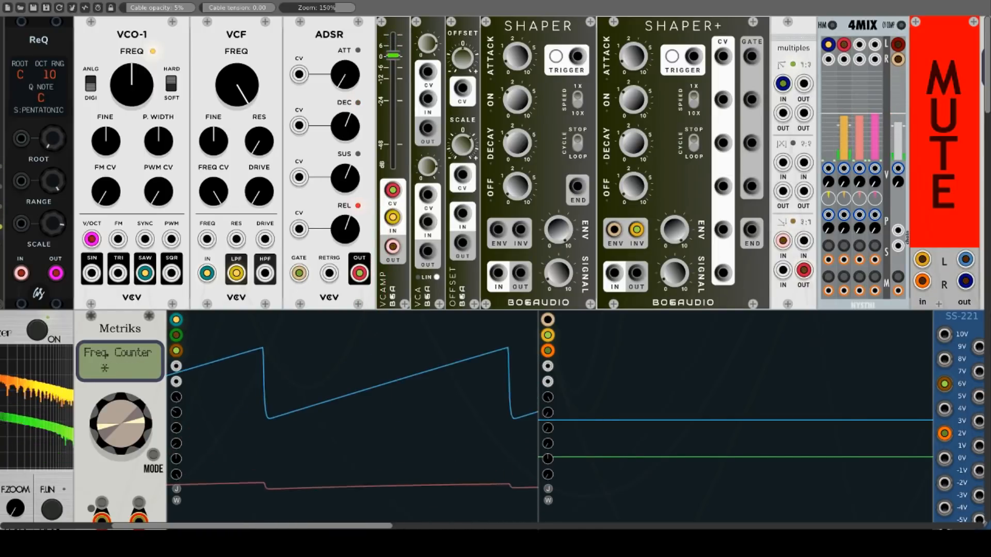
- Move the ADSR, filter and output cables from VCAMP to the CV, IN and OUT jacks of the VCA module's second channel
drag(392, 218, 428, 251)
drag(392, 190, 428, 195)
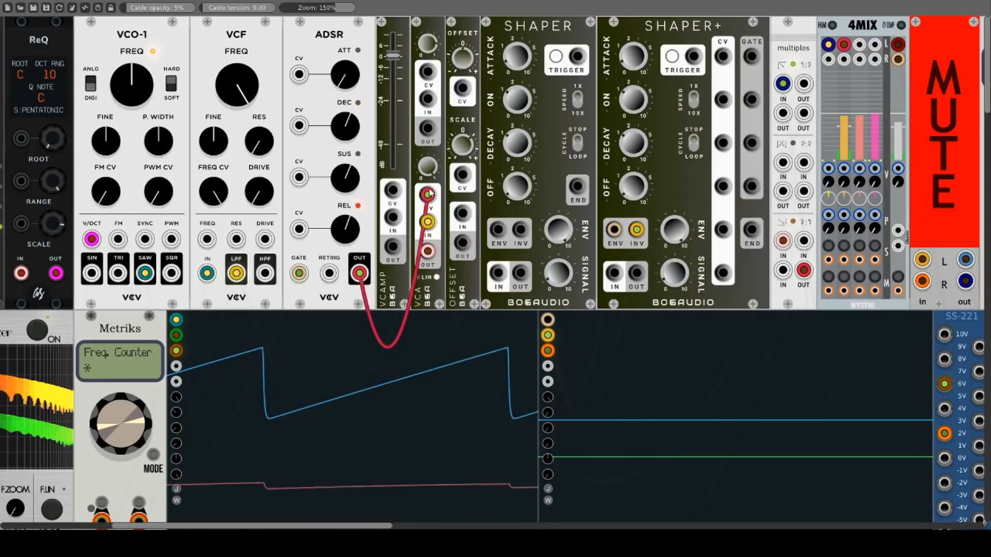
mouse_move(427, 195)
mouse_down()
mouse_move(437, 204)
mouse_move(441, 256)
mouse_up()
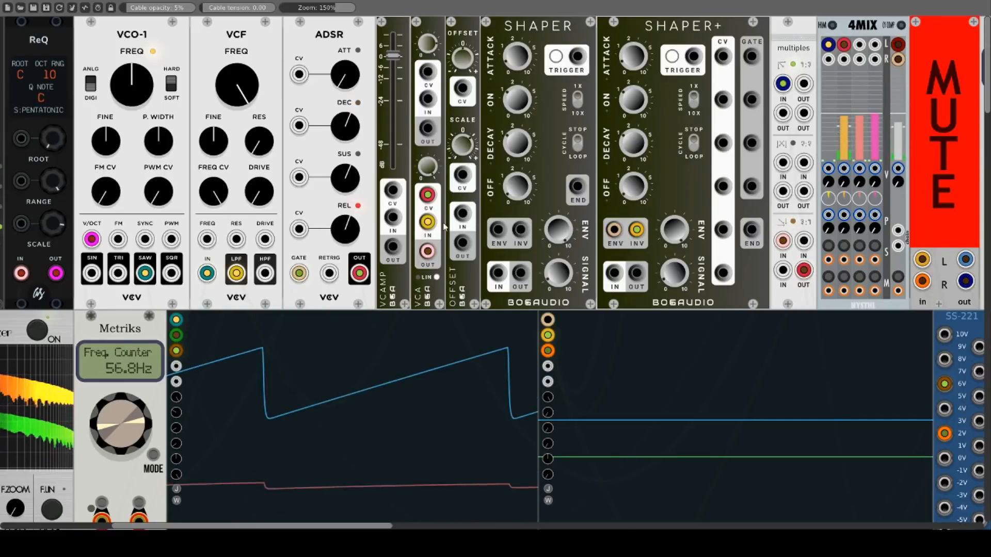
- Move the ADSR, filter and output cables to OFFSET's scale CV, IN and OUT jacks and raise its SCALE level
drag(428, 195, 461, 175)
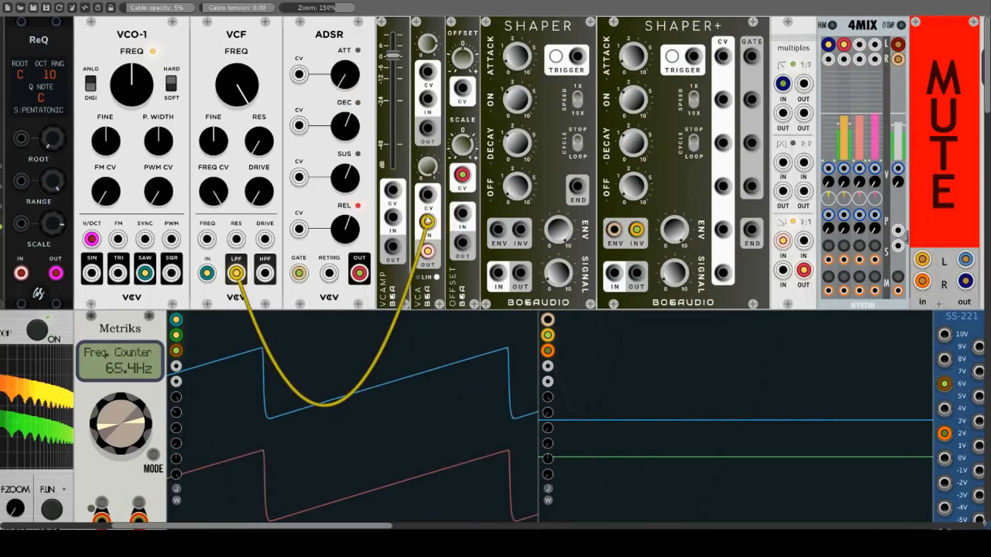
drag(427, 221, 462, 213)
drag(428, 252, 462, 242)
drag(463, 144, 463, 103)
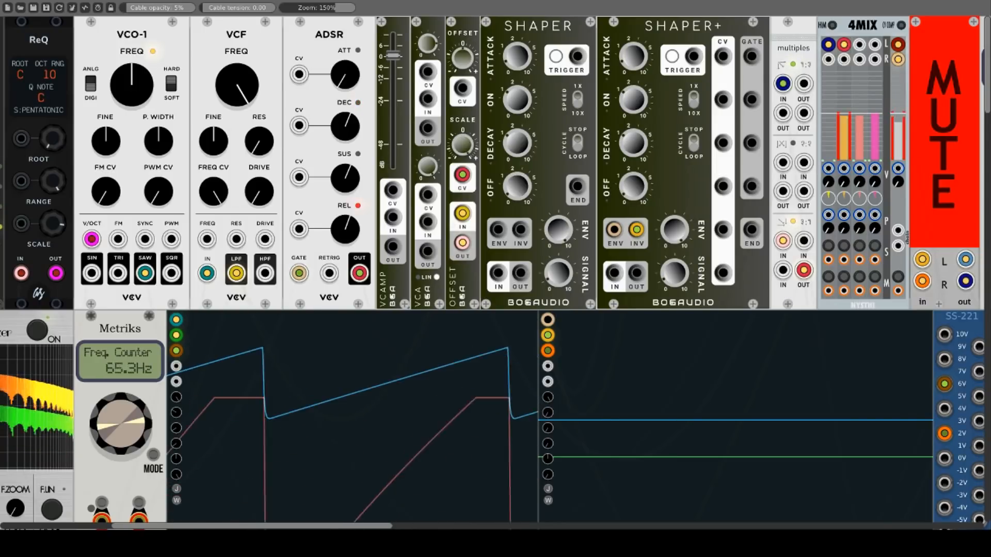
- Disable the OFFSET module's output limit and lower its SCALE level into the inverting range
right_click(473, 118)
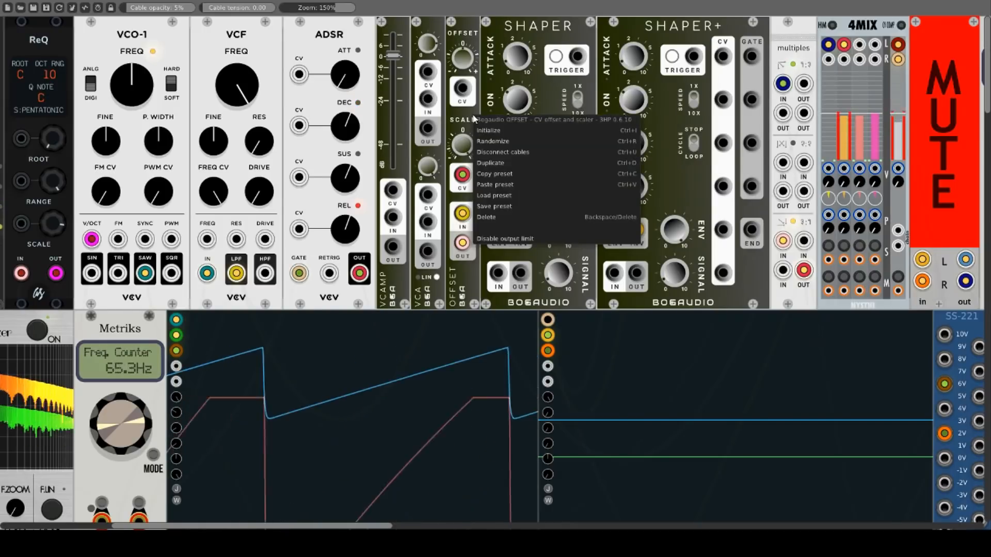
click(492, 239)
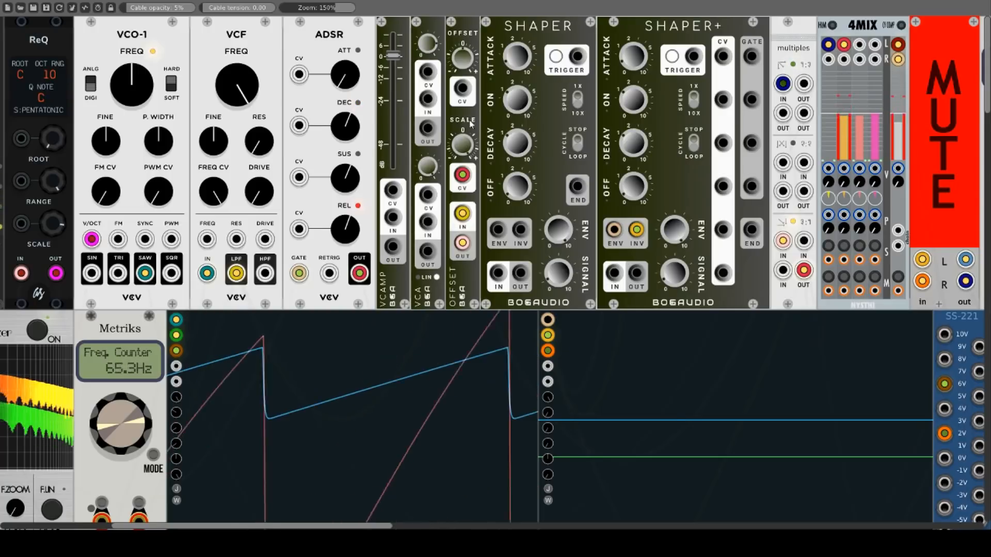
drag(463, 145, 462, 239)
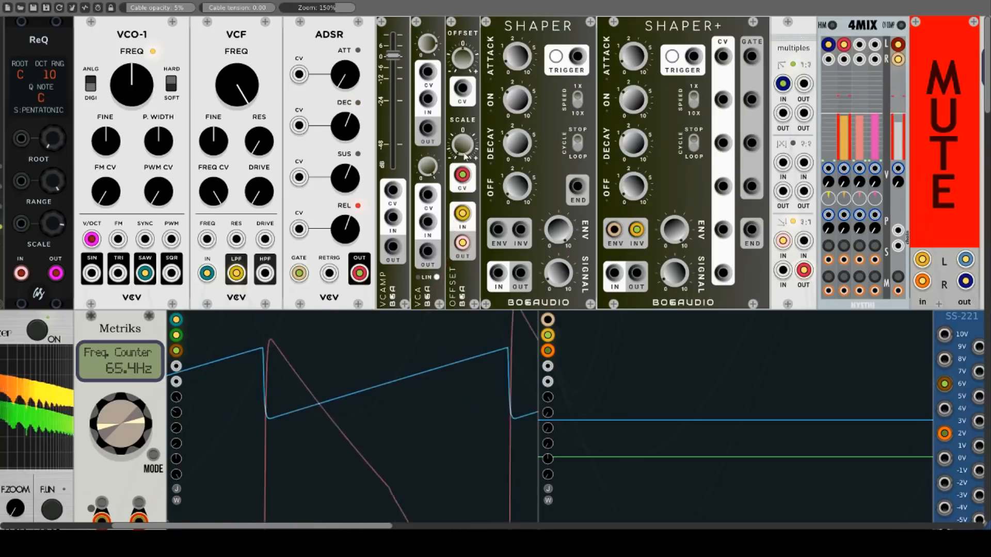
- Move the ADSR cable to OFFSET's offset CV input, readjust SCALE and OFFSET, and toggle the Disable output limit option
drag(462, 175, 463, 89)
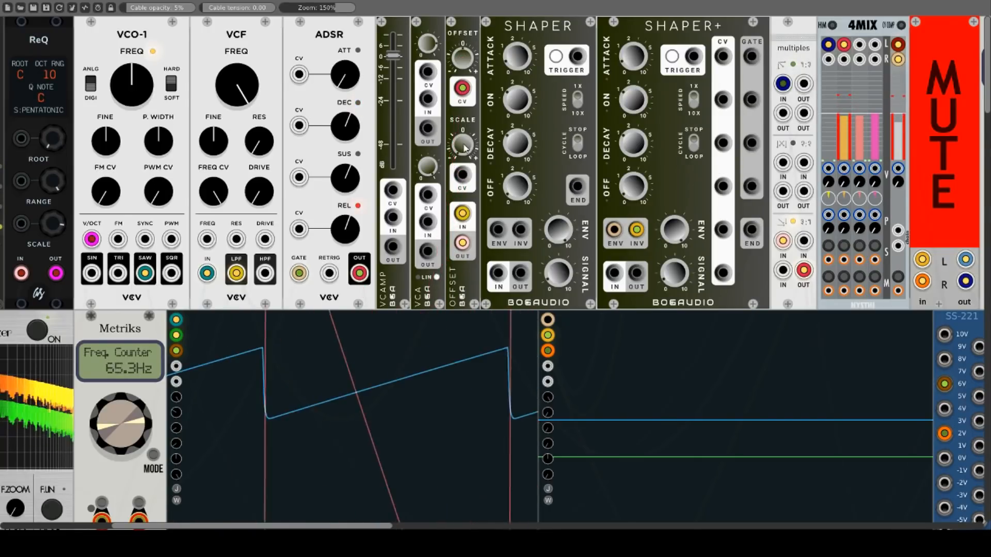
mouse_move(464, 146)
mouse_down()
mouse_move(465, 114)
mouse_move(464, 135)
mouse_up()
drag(462, 58, 463, 18)
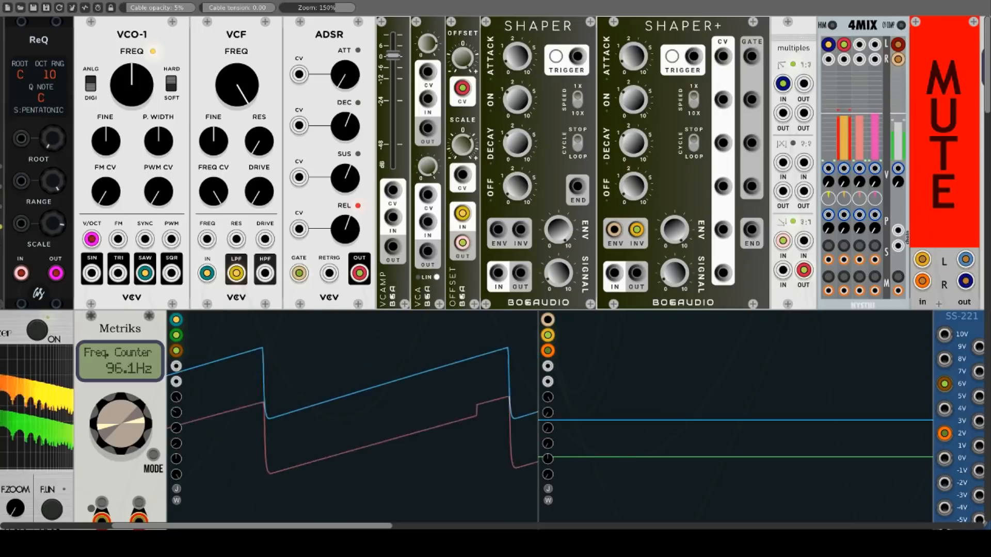
right_click(469, 25)
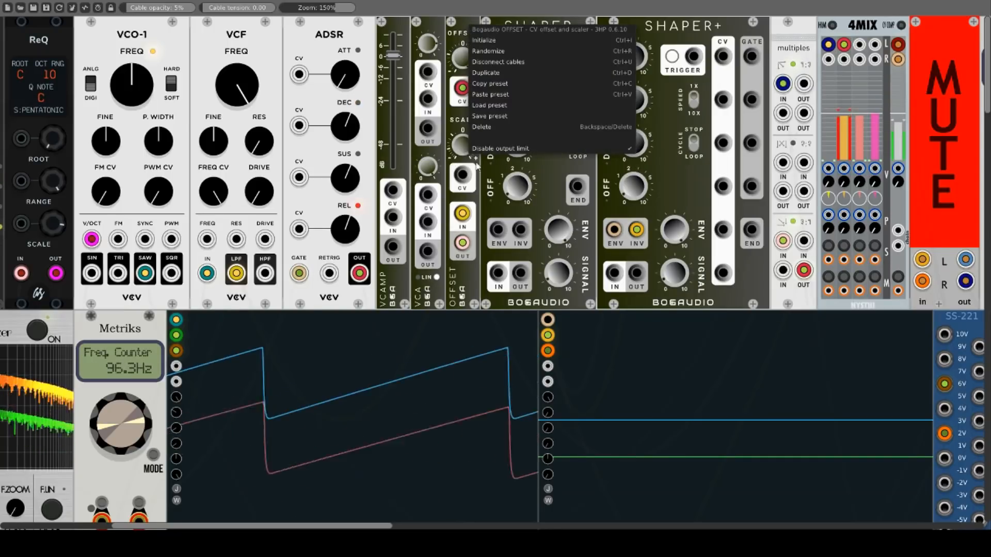
click(487, 152)
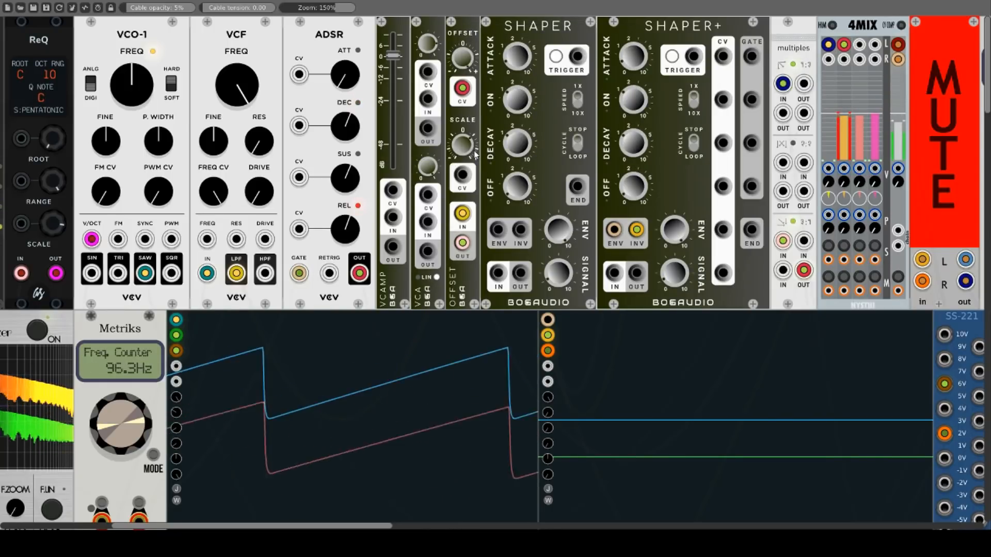
drag(359, 273, 464, 93)
- Move the filter and output cables to SHAPER+'s signal IN and OUT, and reroute the ADSR output from OFFSET to the SHAPER+ trigger input
drag(236, 273, 585, 274)
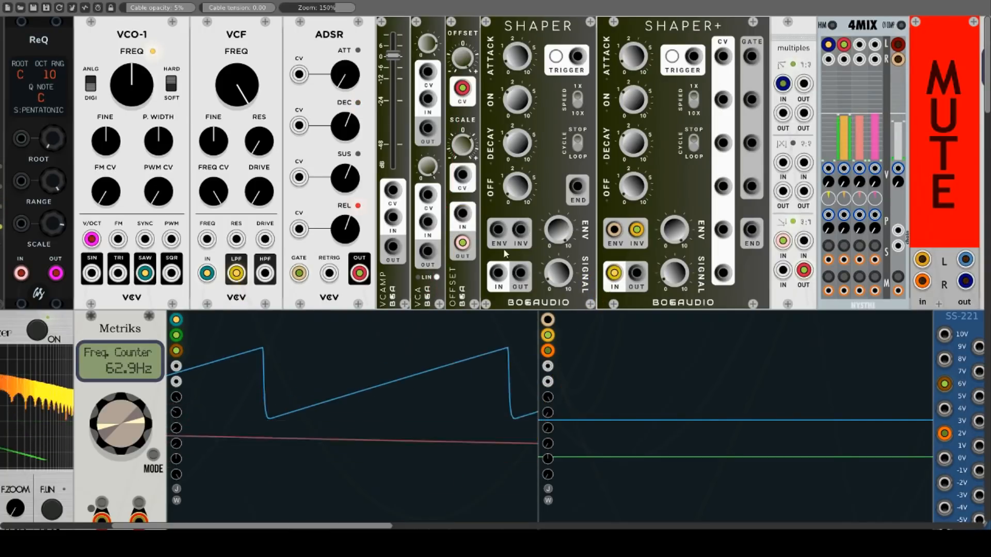
drag(461, 243, 637, 273)
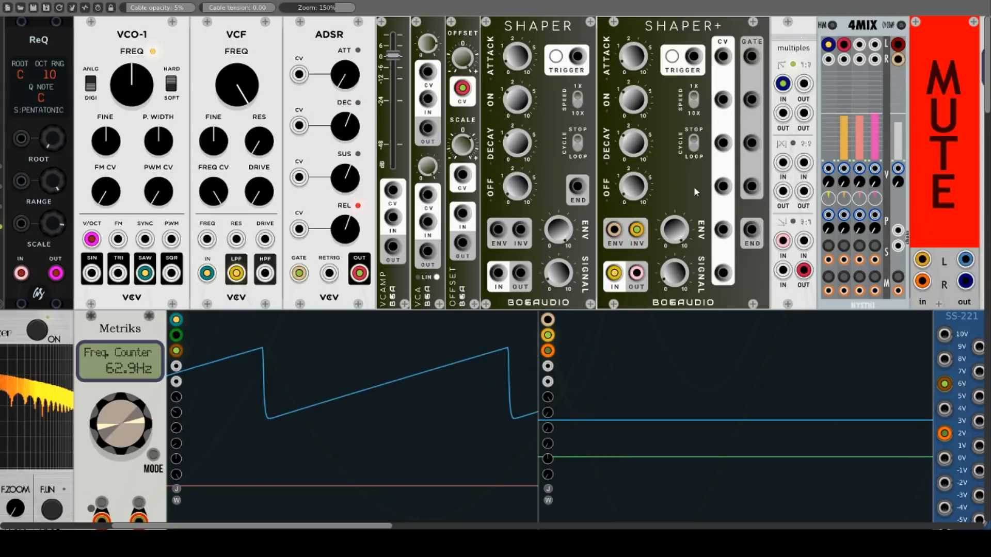
right_click(460, 89)
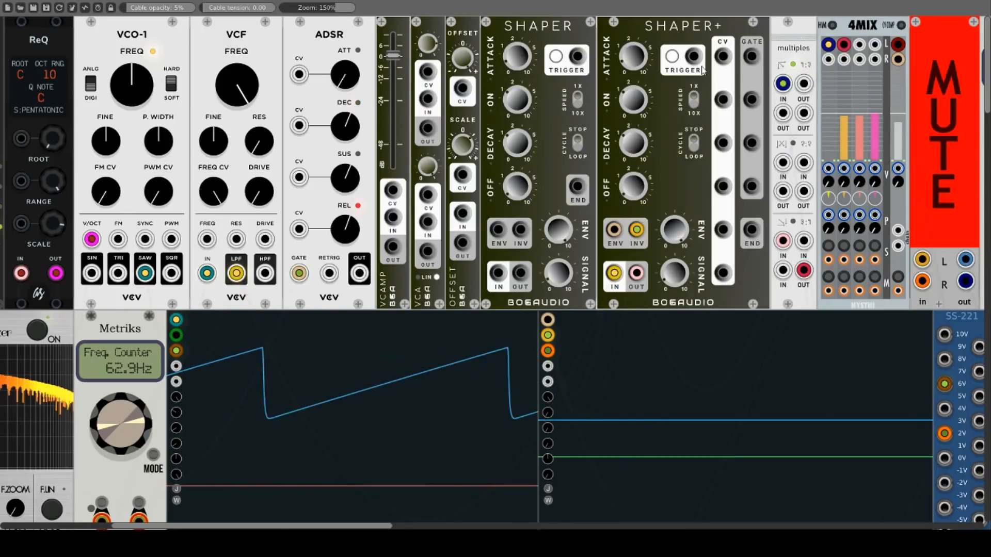
mouse_move(693, 56)
mouse_down()
mouse_move(646, 155)
mouse_move(397, 222)
mouse_move(359, 274)
mouse_up()
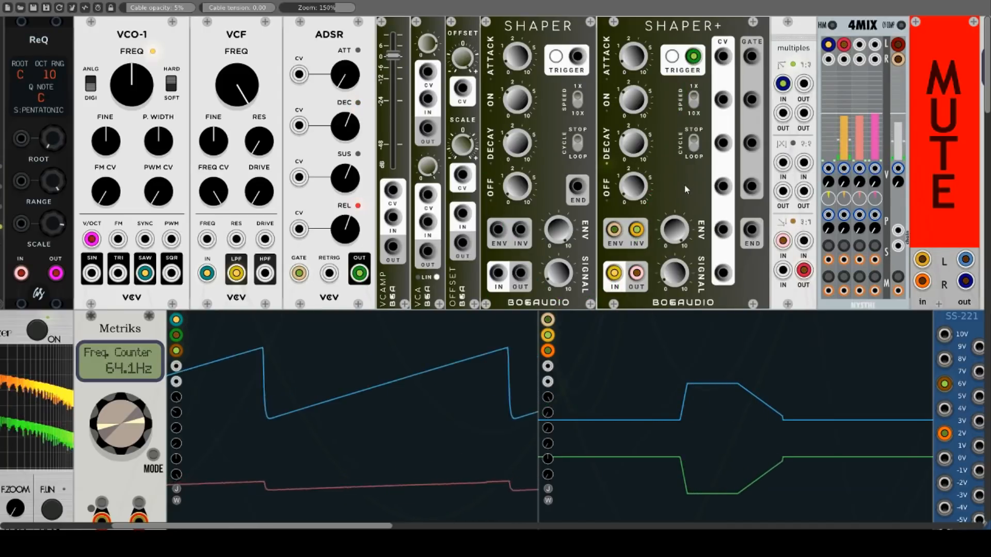
- Raise and lower the SHAPER+ SIGNAL level, and disconnect the ADSR cable from its trigger input
drag(674, 272, 674, 207)
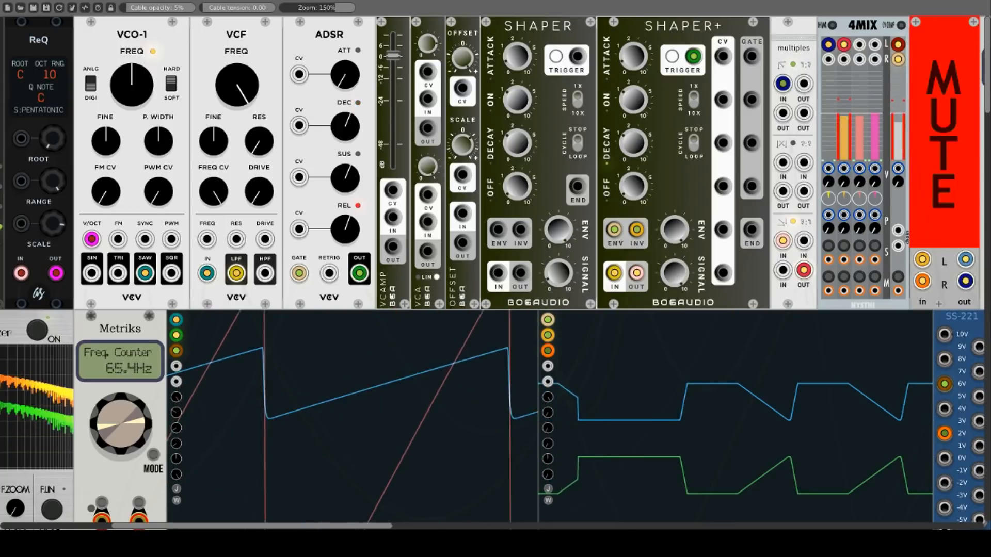
drag(674, 273, 674, 305)
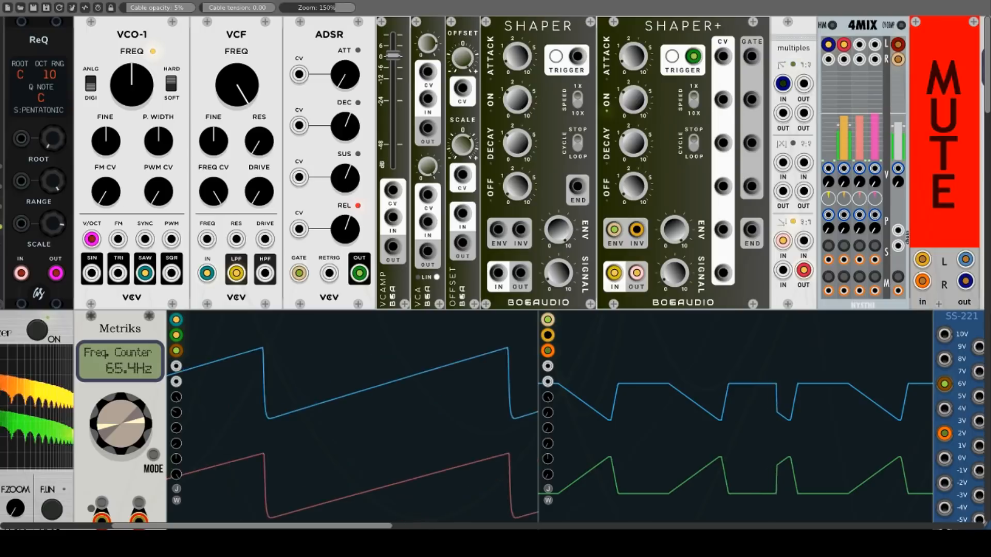
right_click(694, 58)
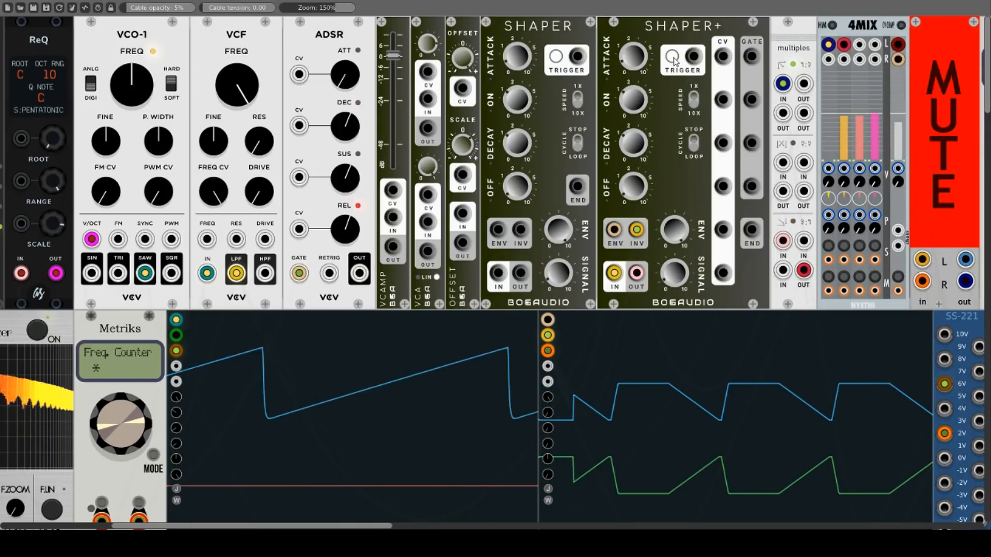
- Trigger the SHAPER+ envelope manually and raise its DECAY and OFF times
click(672, 57)
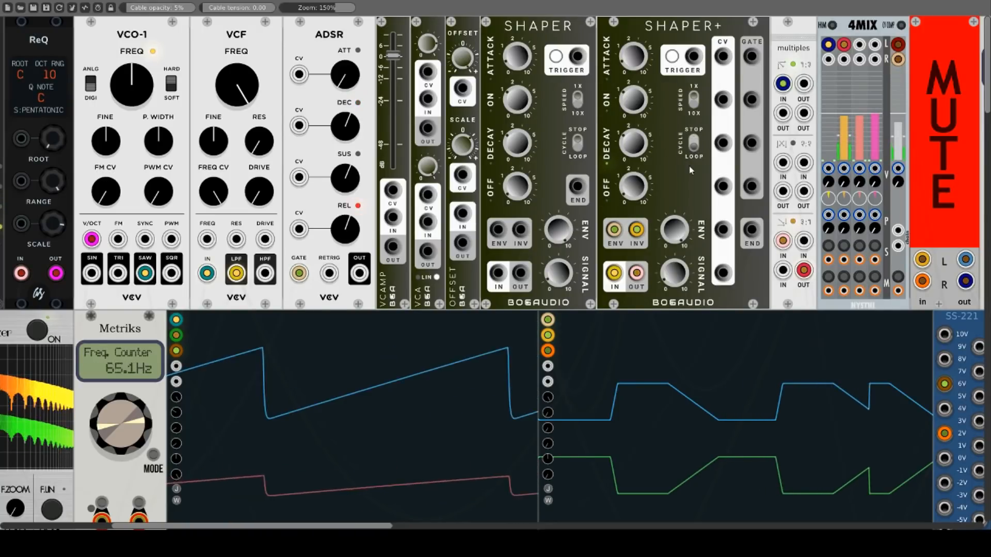
click(684, 98)
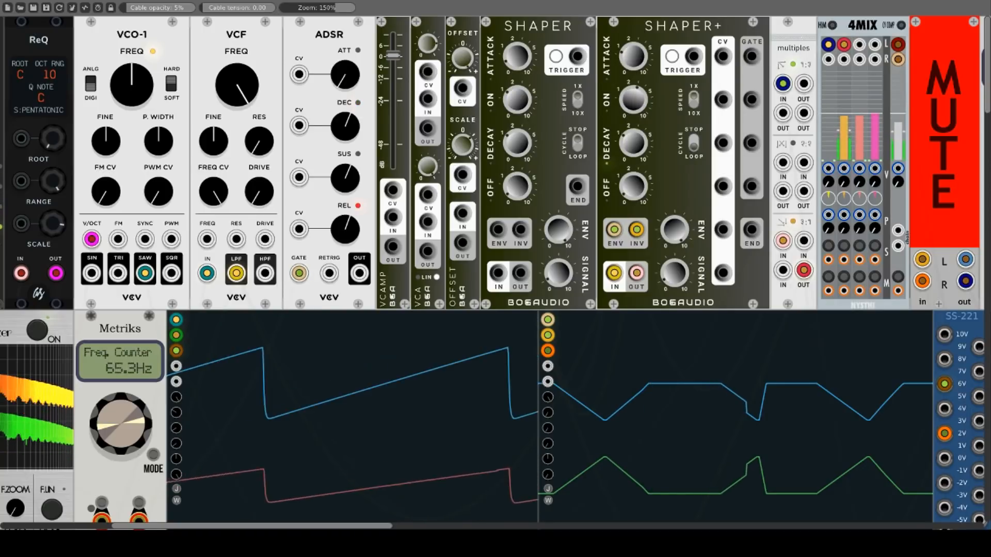
drag(630, 138, 629, 77)
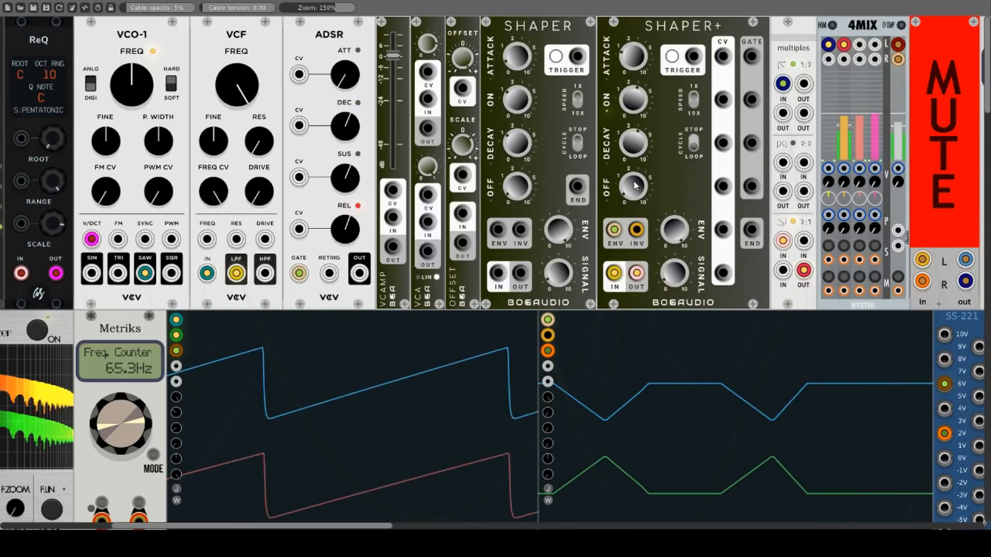
drag(632, 190, 632, 162)
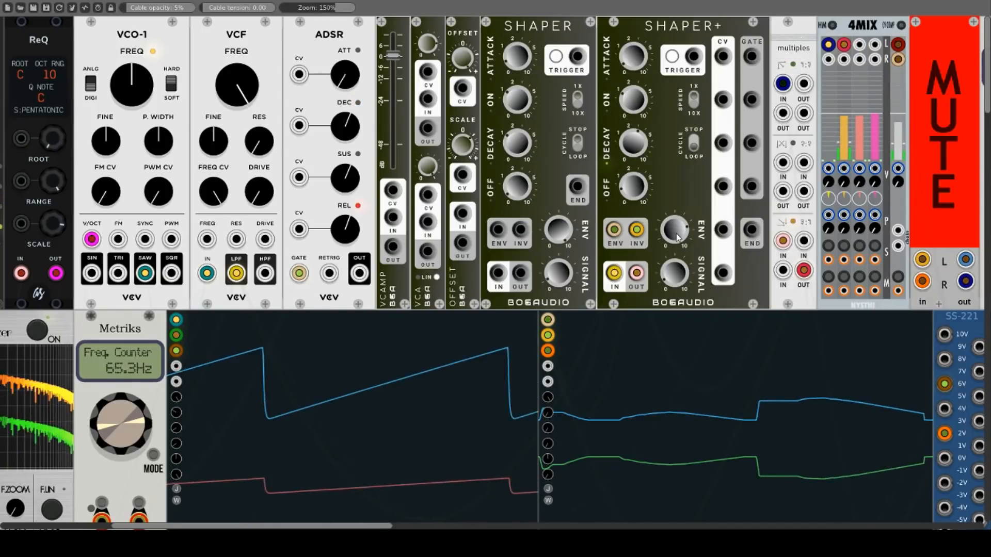
- Connect a multiples output to SHAPER+'s ENV CV input and fine-tune the DECAY, OFF and ON times
drag(723, 229, 783, 113)
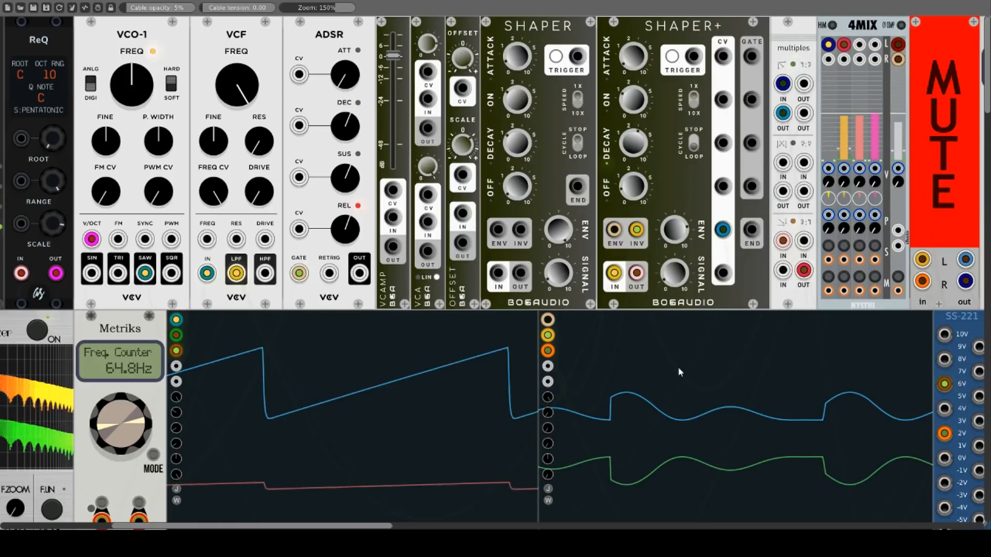
drag(633, 144, 633, 160)
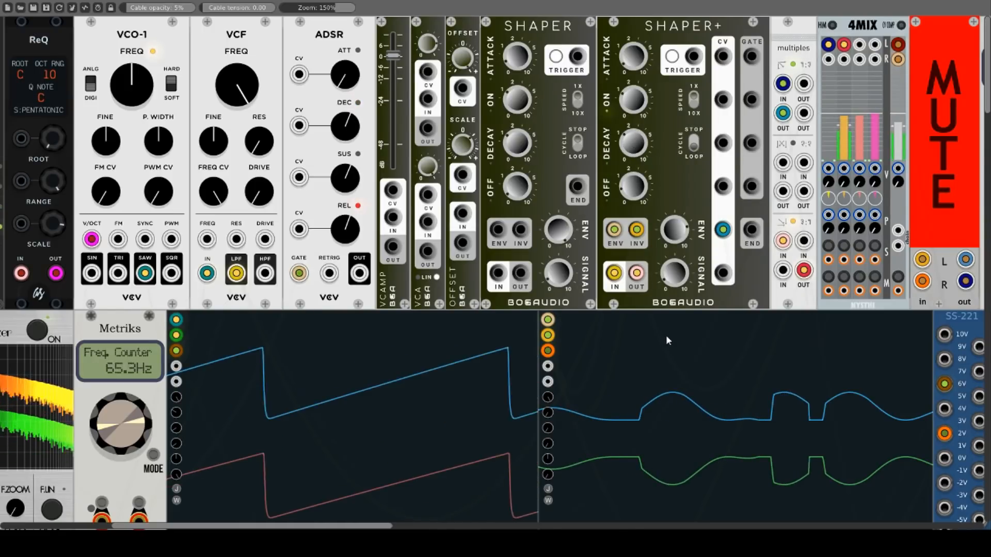
drag(637, 188, 637, 173)
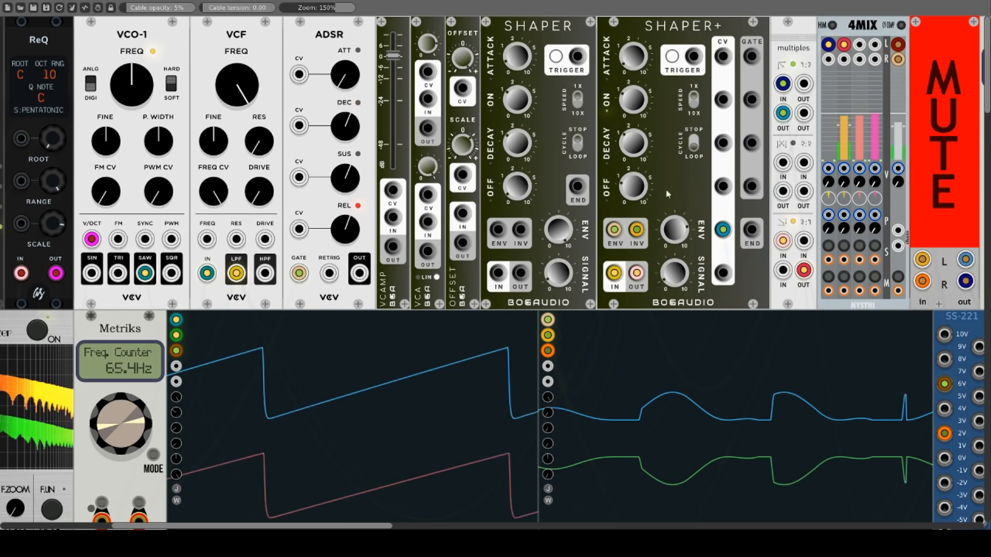
drag(637, 102, 636, 77)
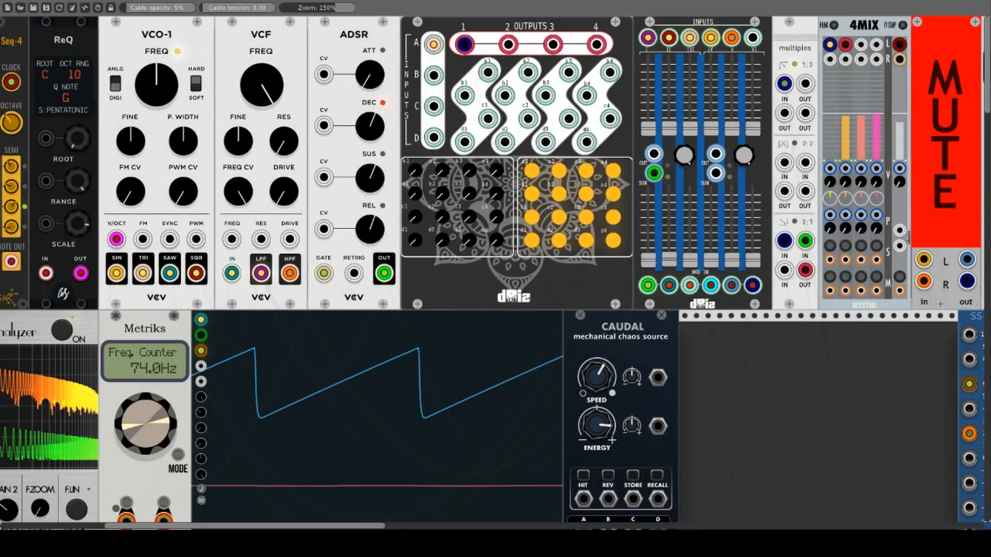
- Bring up the dBiz VCA4 module's name, and turn its a1 channel off and back on to compare the output
right_click(553, 275)
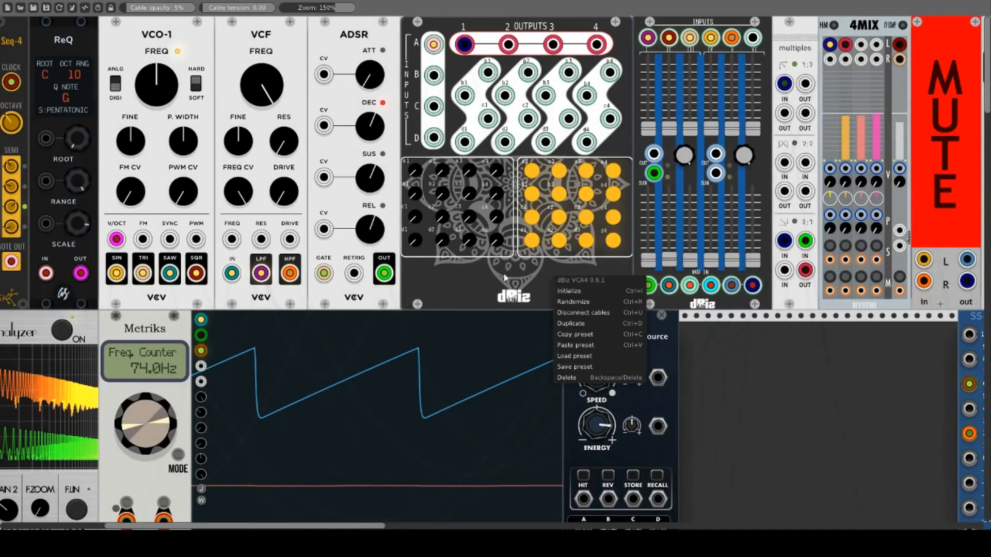
click(466, 280)
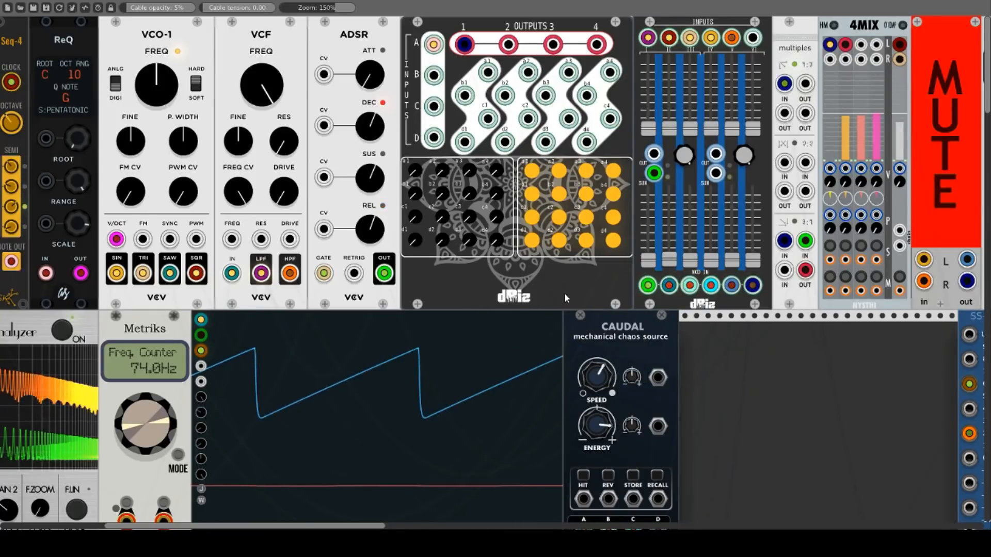
right_click(553, 276)
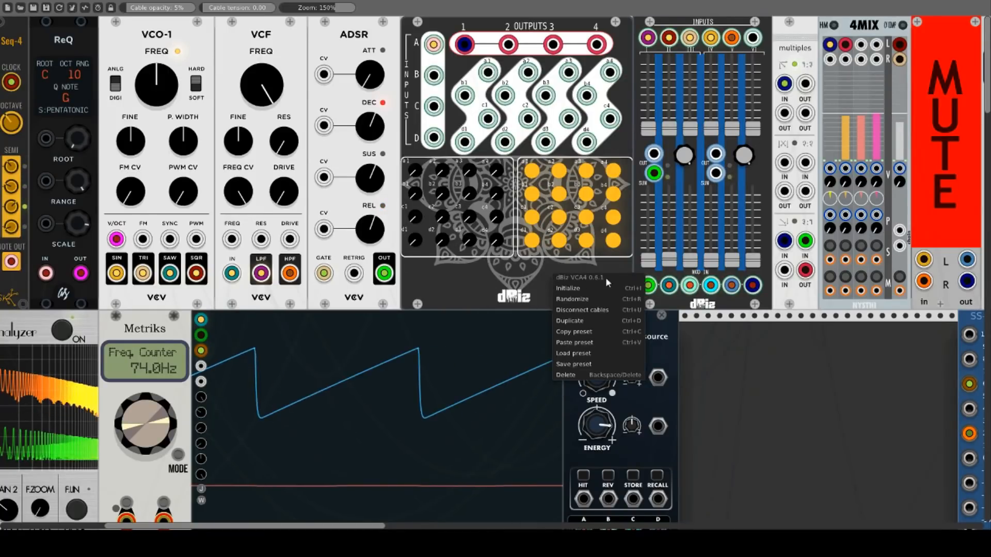
click(470, 288)
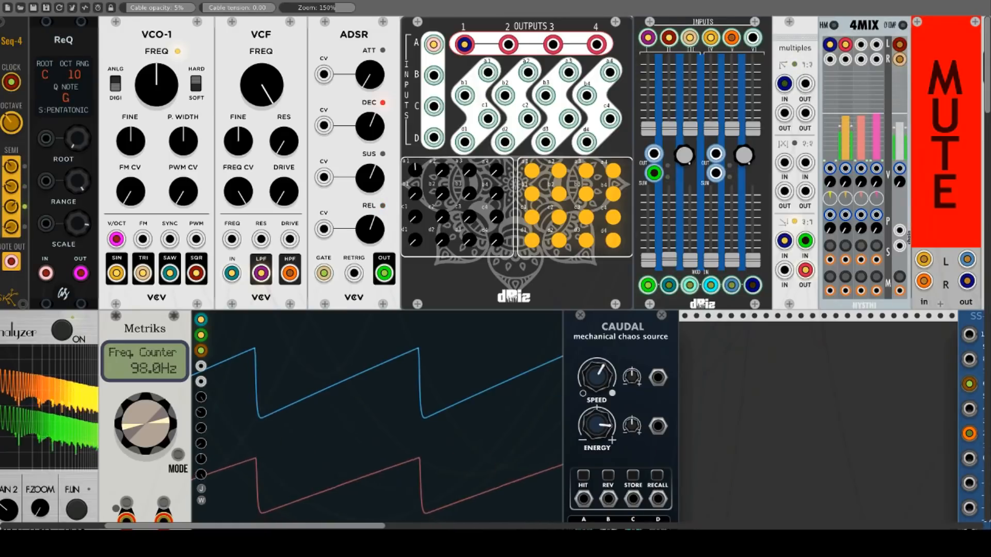
click(532, 172)
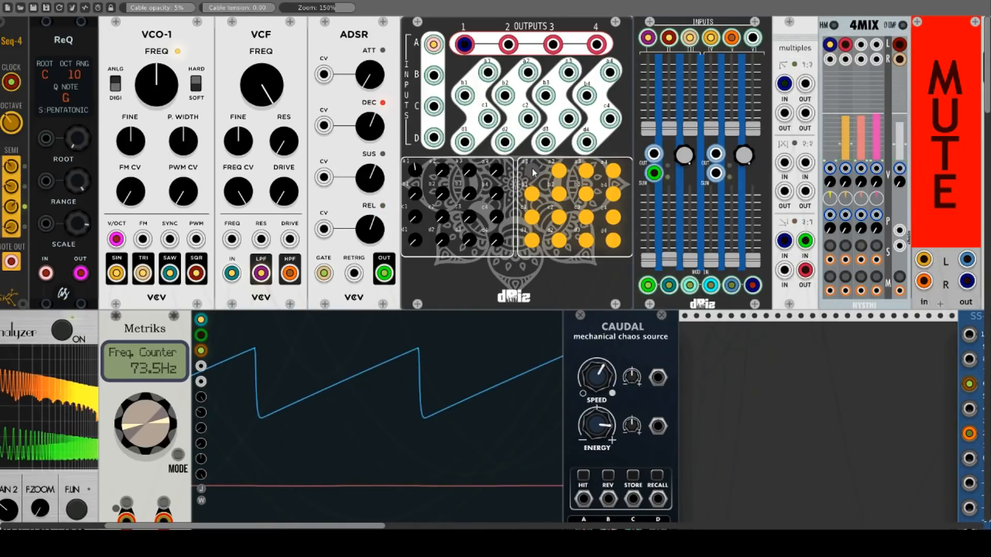
click(532, 171)
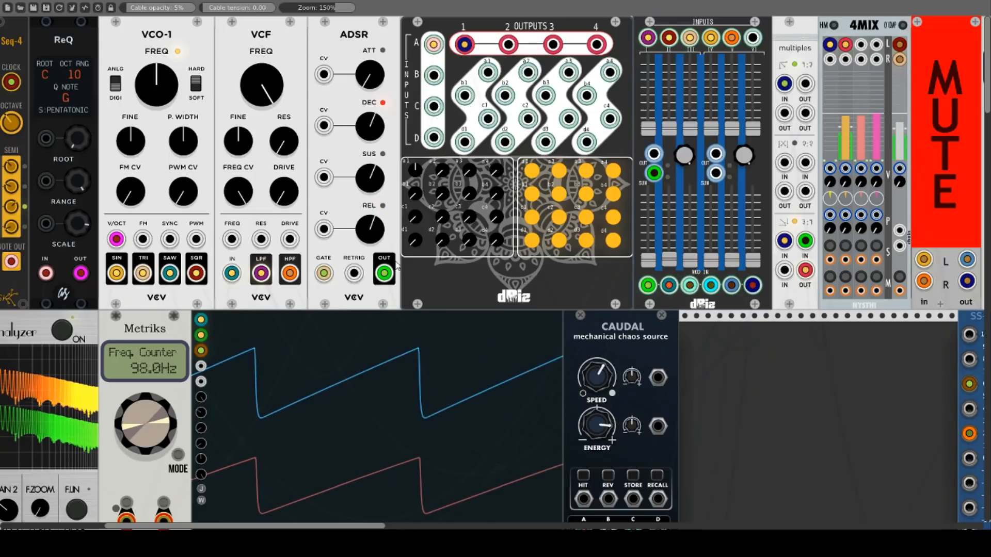
- Patch the ADSR output to VCA4's a1 CV, a multiples output to its b1 CV, and VCO-1's SQR output to input B
drag(384, 274, 488, 73)
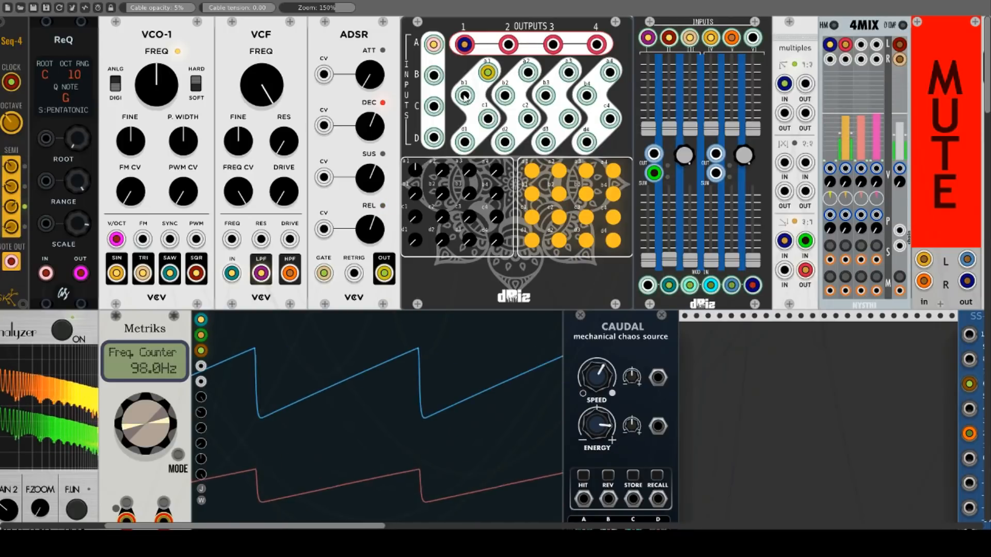
drag(464, 96, 784, 112)
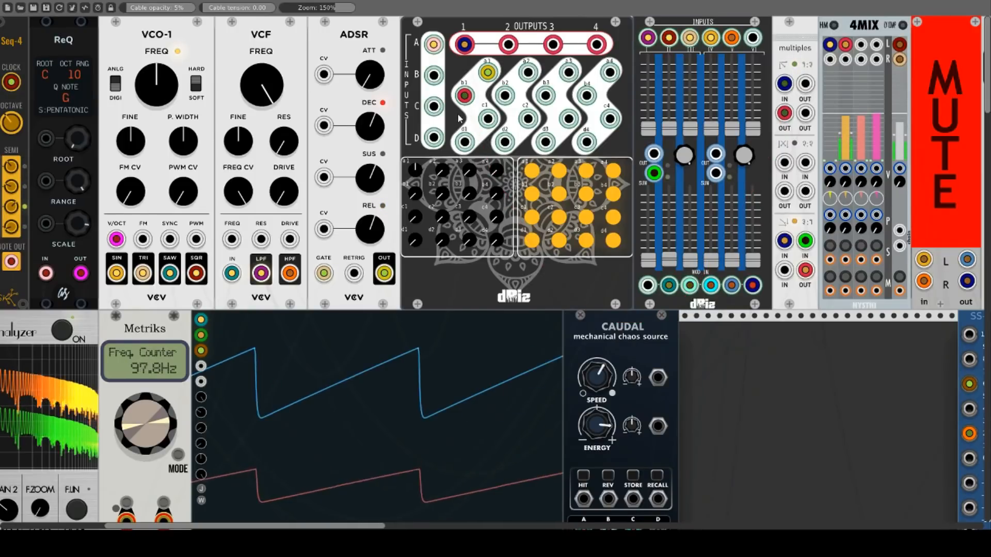
drag(434, 76, 198, 274)
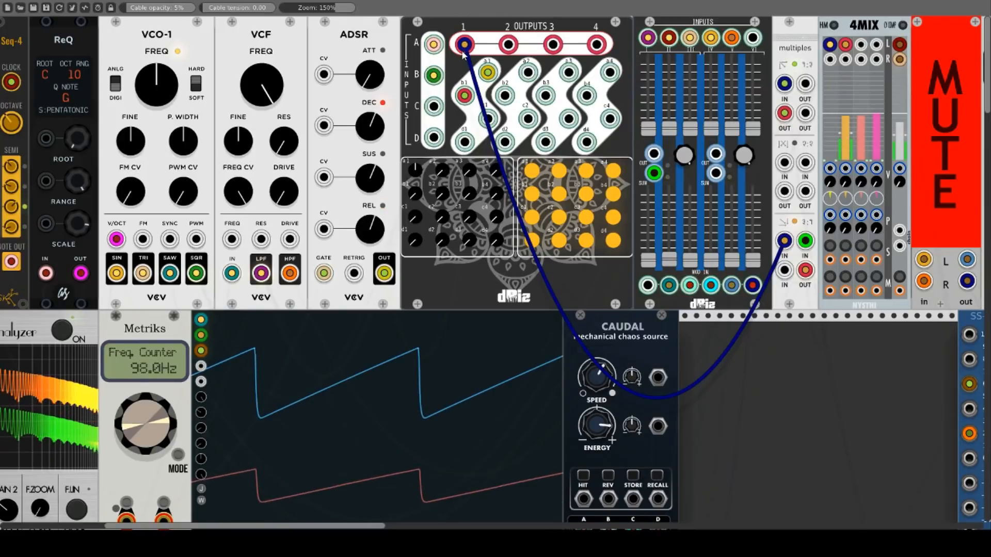
- Raise VCA4's b1 level, and switch the a1 channel off and back on to compare the mixed output
drag(415, 195, 415, 129)
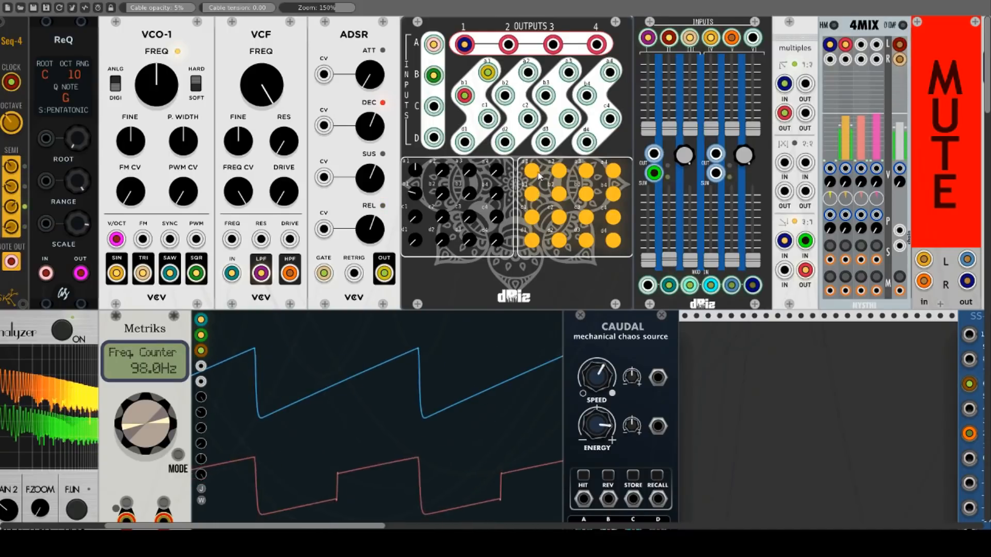
click(537, 172)
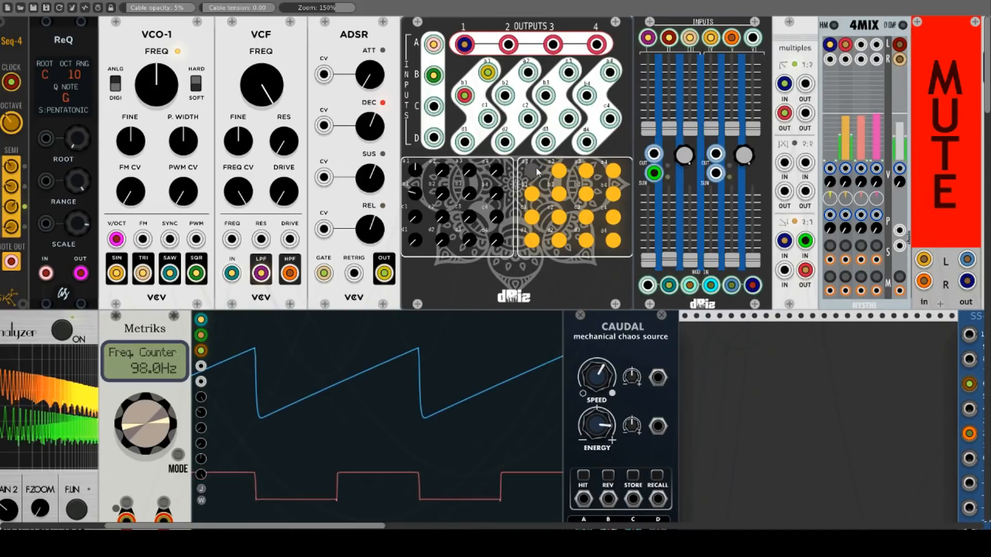
click(537, 173)
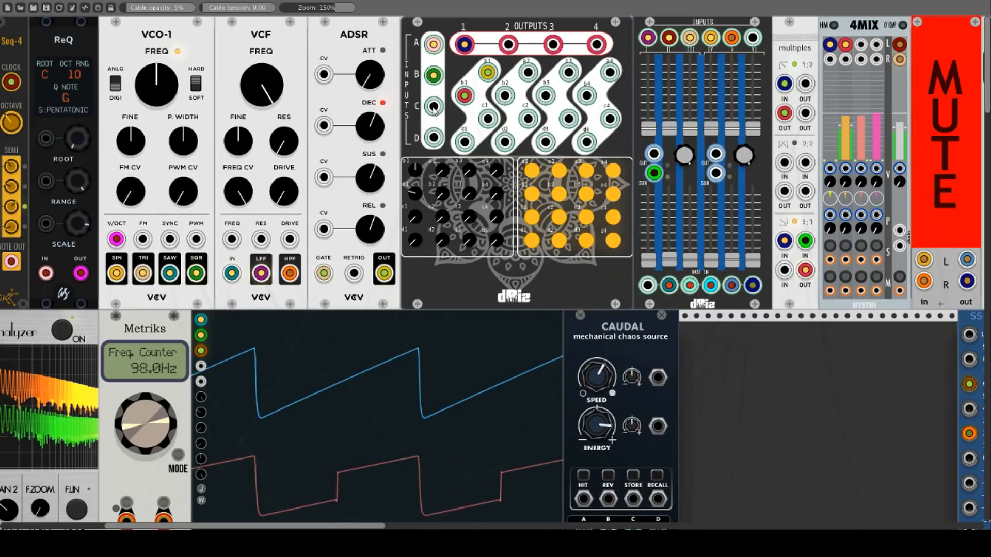
- Patch VCO-1's TRI output to VCA4's input C and its SIN output to input D, mixing both into output 1
drag(433, 108, 144, 272)
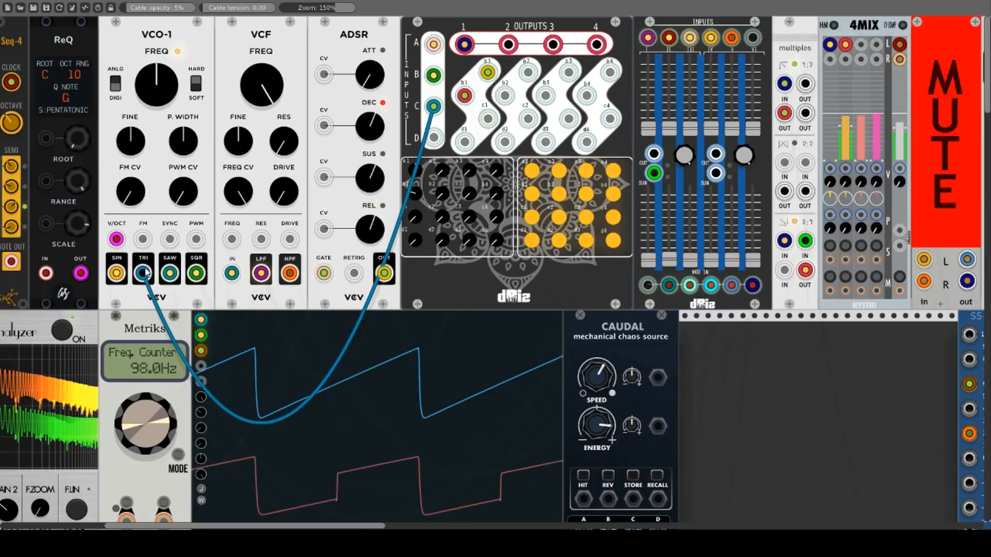
drag(433, 136, 117, 273)
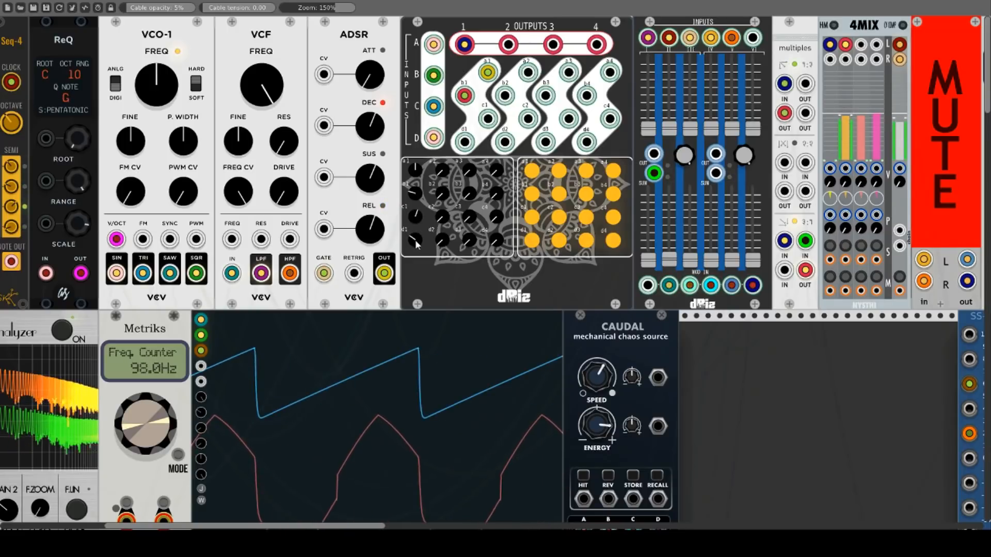
- Replace the SIN cable on VCA4's input D with a CAUDAL output, and reset the module's level knobs to their defaults
right_click(437, 138)
drag(437, 138, 583, 428)
scroll(752, 392, up, 3)
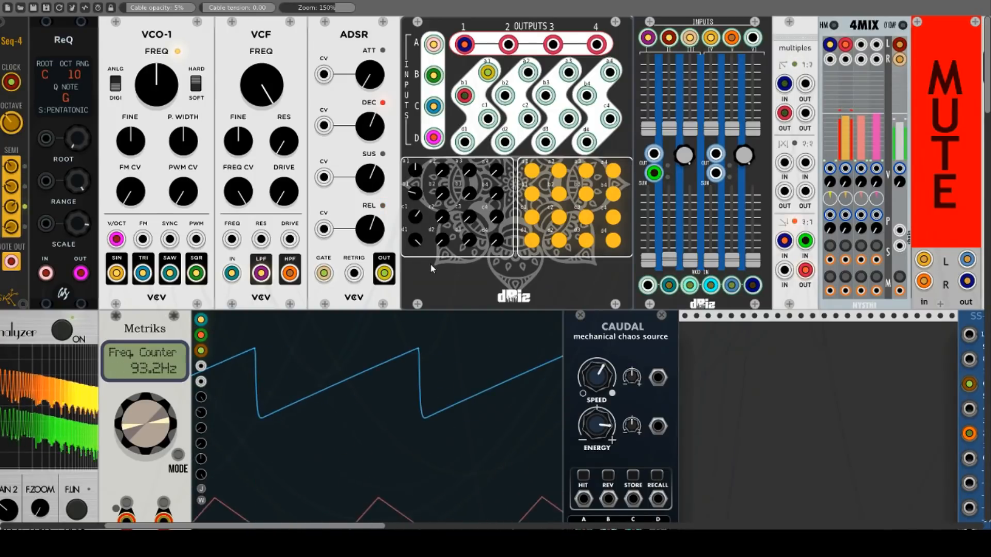
right_click(458, 278)
click(475, 295)
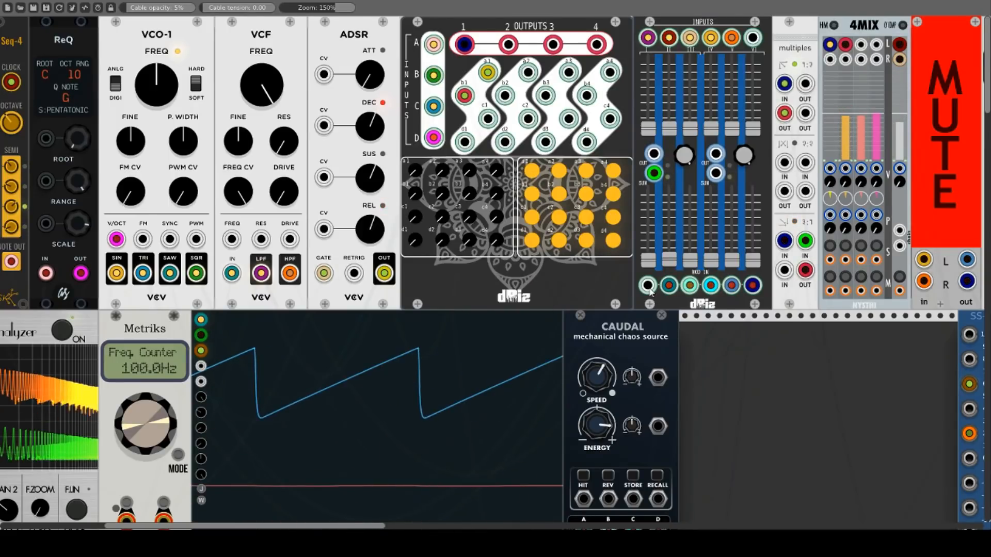
- Patch the ADSR output to the six-channel dBiz module's first MOD IN, and adjust the channel 1 level and channels 1–3 modulation sliders
drag(648, 287, 384, 273)
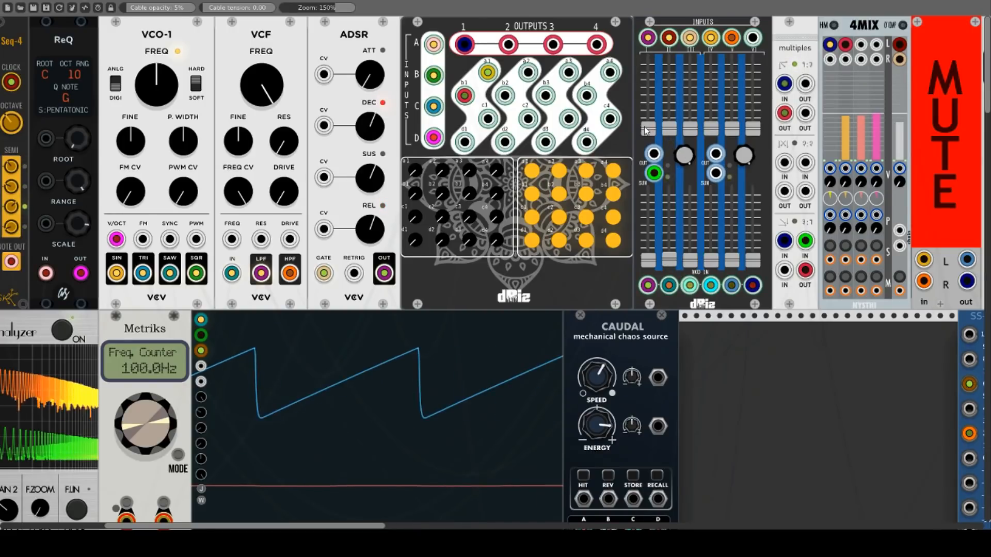
drag(647, 132, 647, 110)
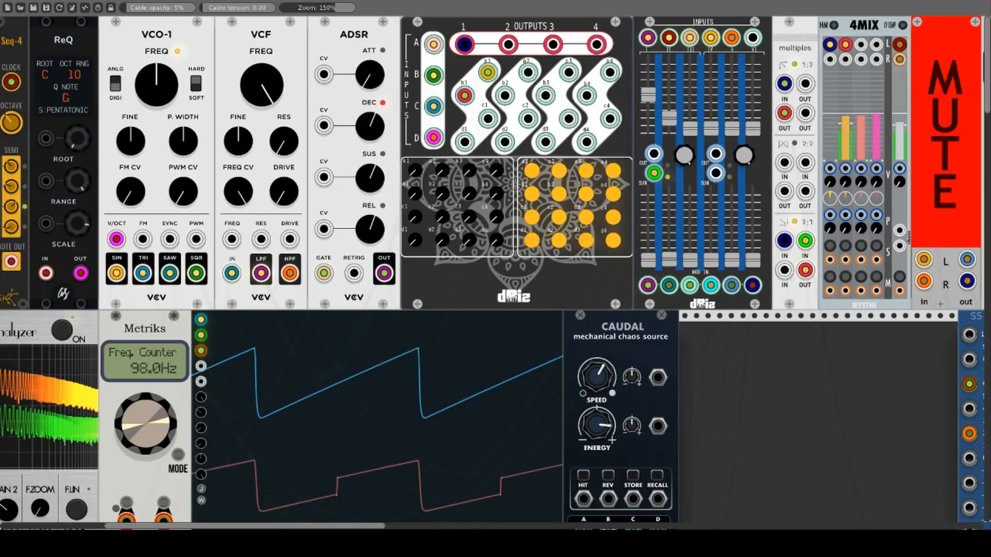
mouse_move(656, 96)
mouse_down()
mouse_move(657, 62)
mouse_move(648, 118)
mouse_move(648, 64)
mouse_move(648, 98)
mouse_up()
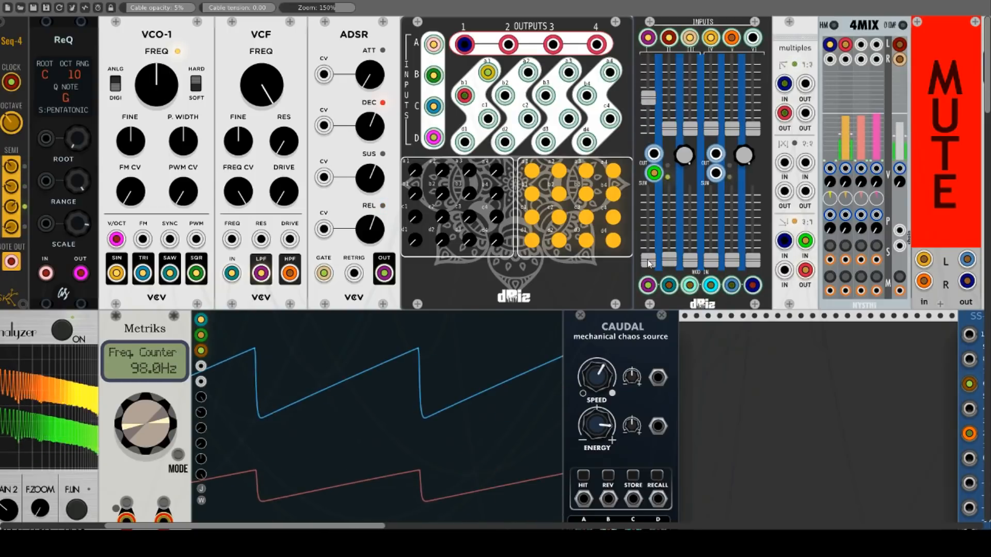
drag(649, 260, 669, 224)
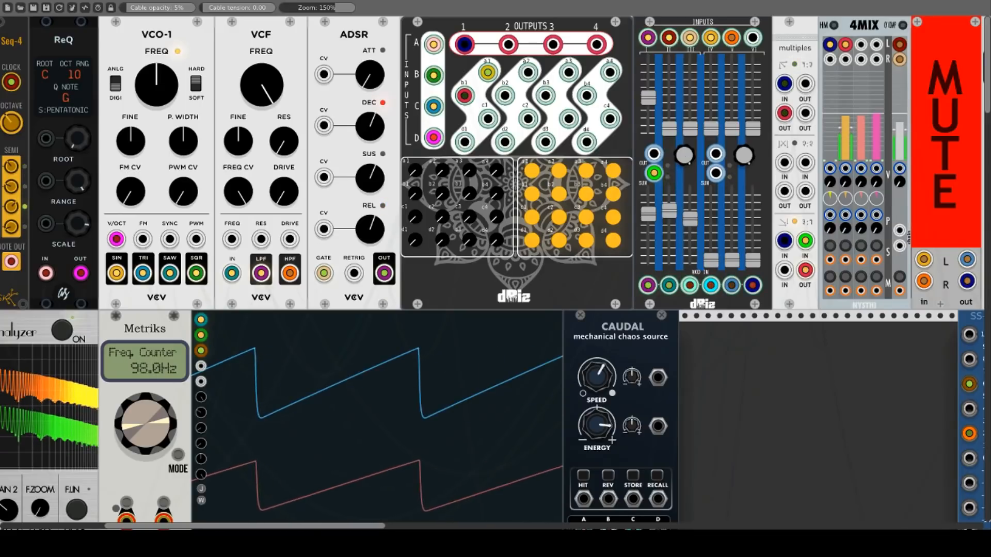
mouse_move(654, 173)
mouse_down()
mouse_move(654, 153)
mouse_move(654, 173)
mouse_up()
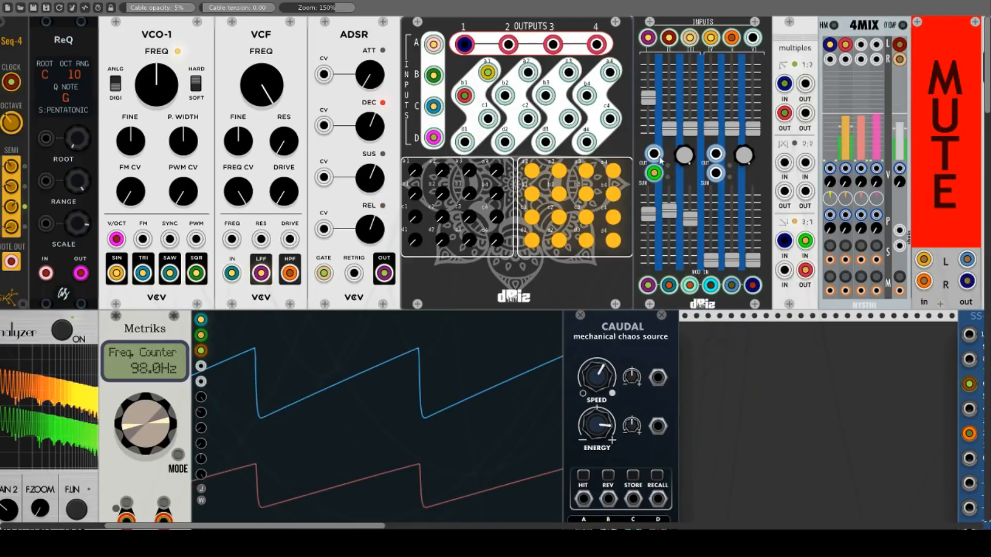
- Raise the level sliders of channels 2–5 and modulation sliders of channels 4–6, and patch the second SUM output to the free multiples jack
mouse_move(670, 129)
mouse_down()
mouse_move(669, 107)
mouse_move(690, 99)
mouse_move(690, 83)
mouse_move(671, 115)
mouse_move(710, 118)
mouse_move(711, 81)
mouse_up()
drag(732, 129, 732, 86)
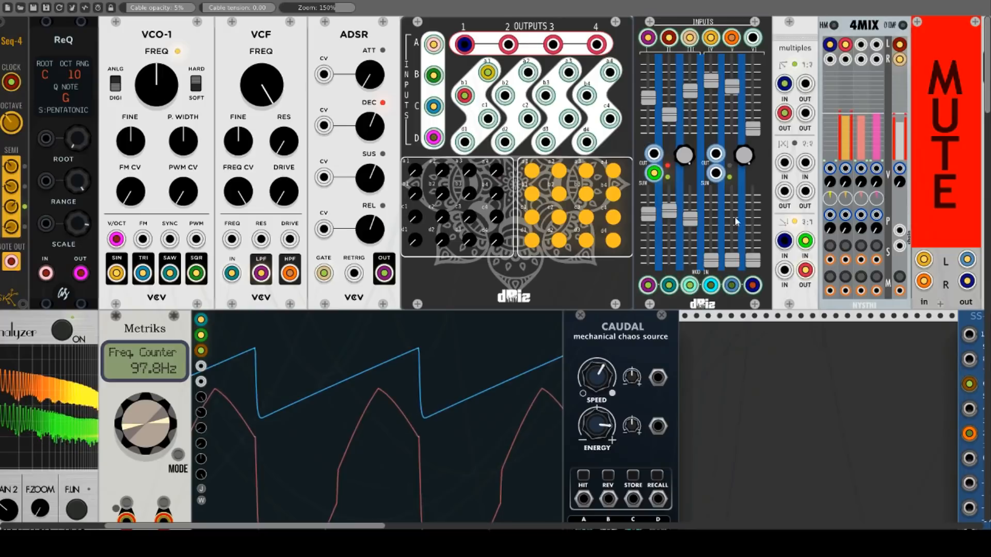
drag(711, 259, 711, 227)
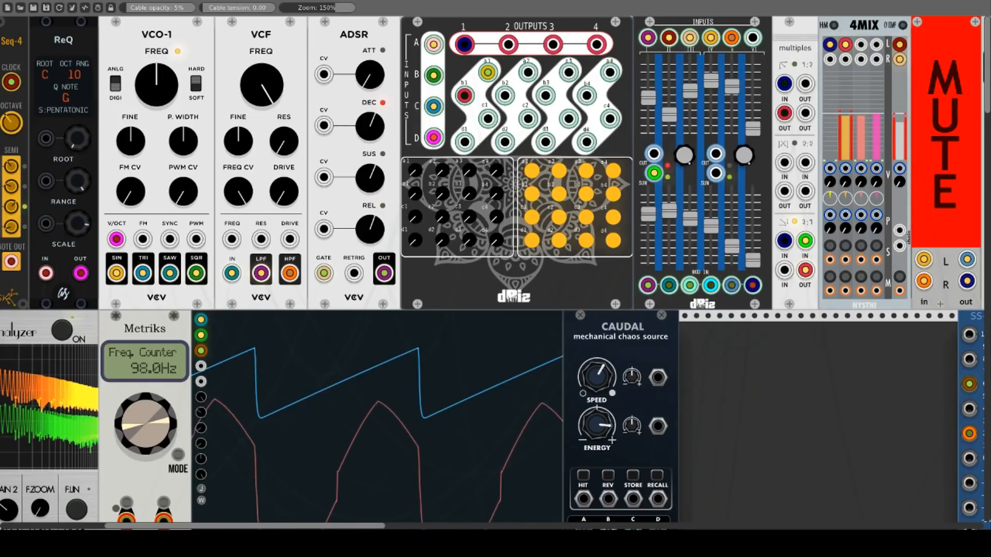
drag(753, 259, 753, 237)
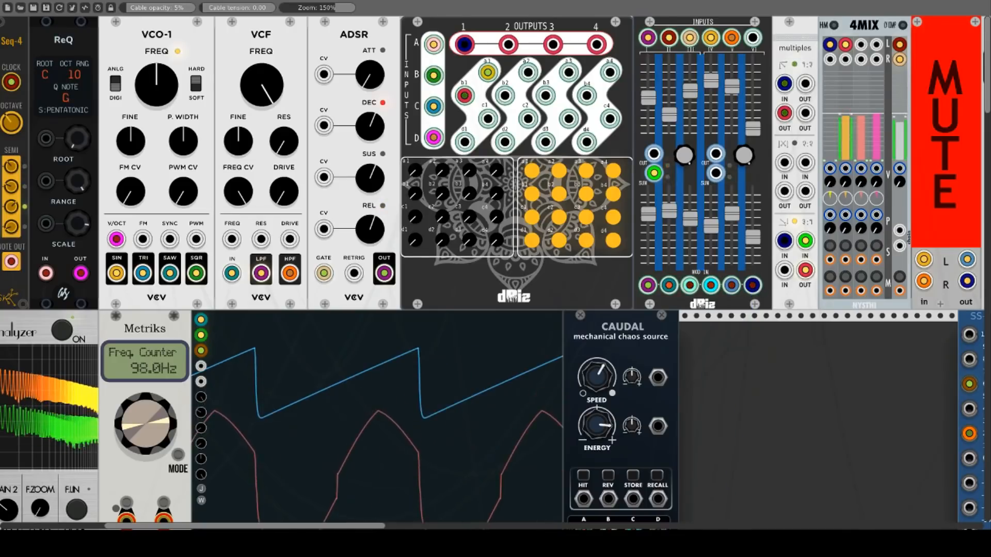
drag(753, 285, 727, 527)
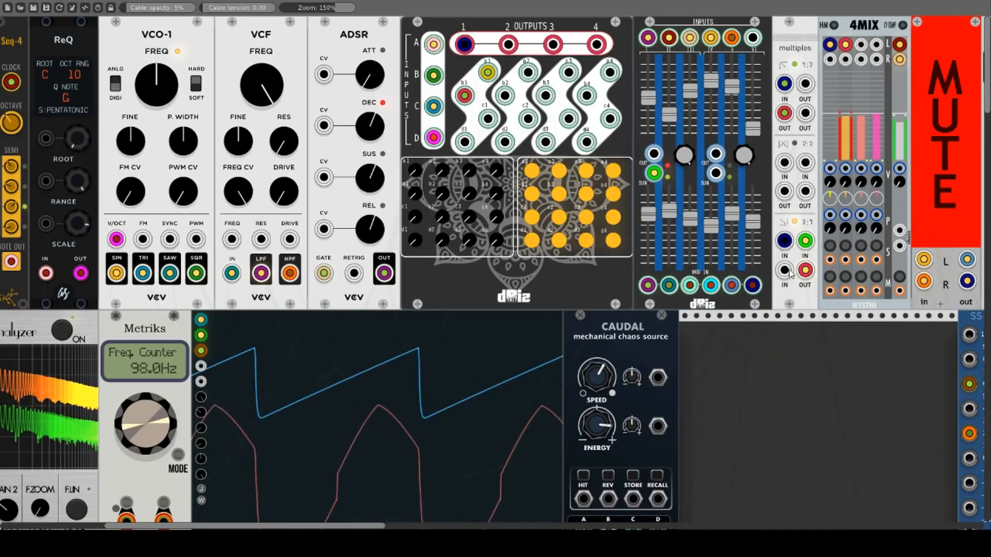
drag(784, 269, 716, 173)
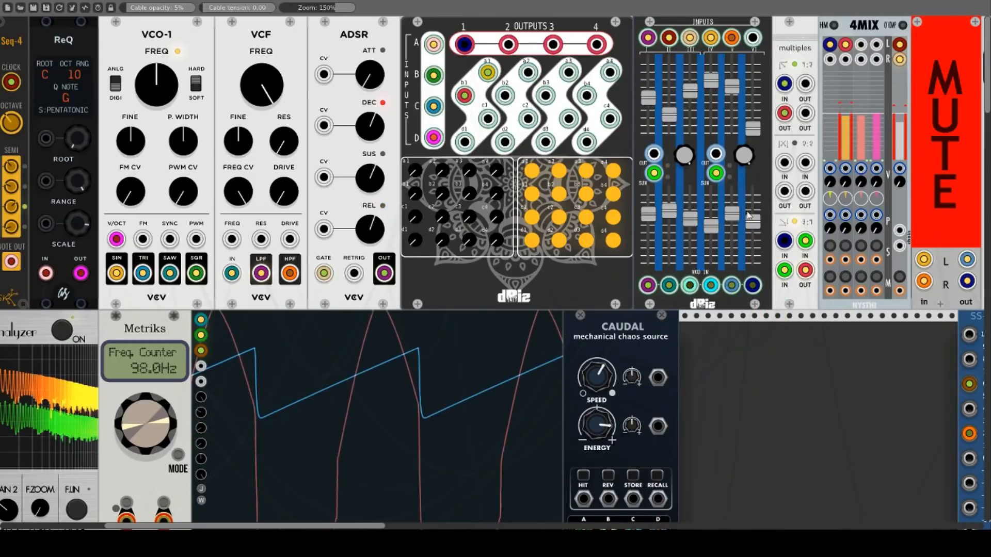
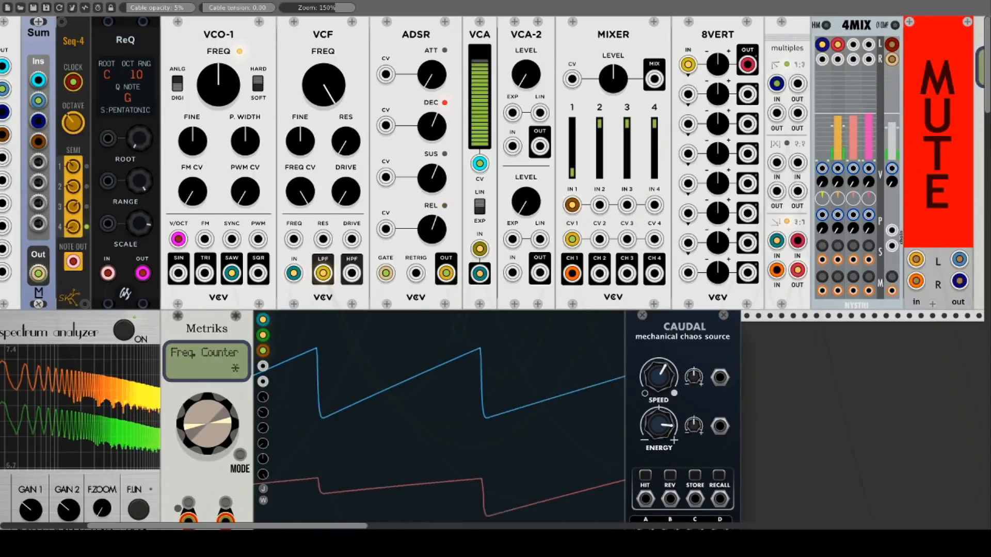
- Move the VCF, output and ADSR cables from VCA to the lower VCA-2 channel's IN, OUT and EXP jacks, and raise its LEVEL
drag(445, 273, 480, 164)
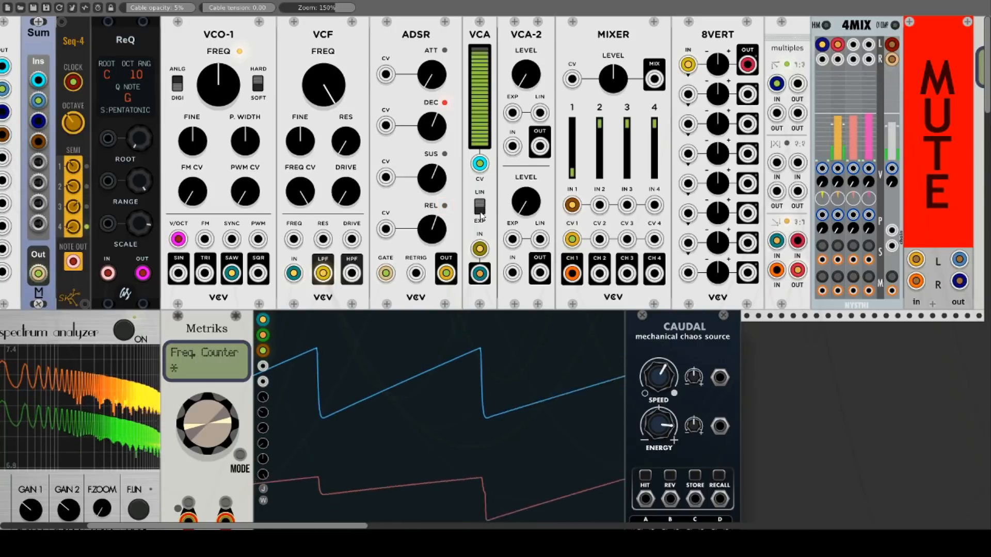
drag(323, 273, 540, 273)
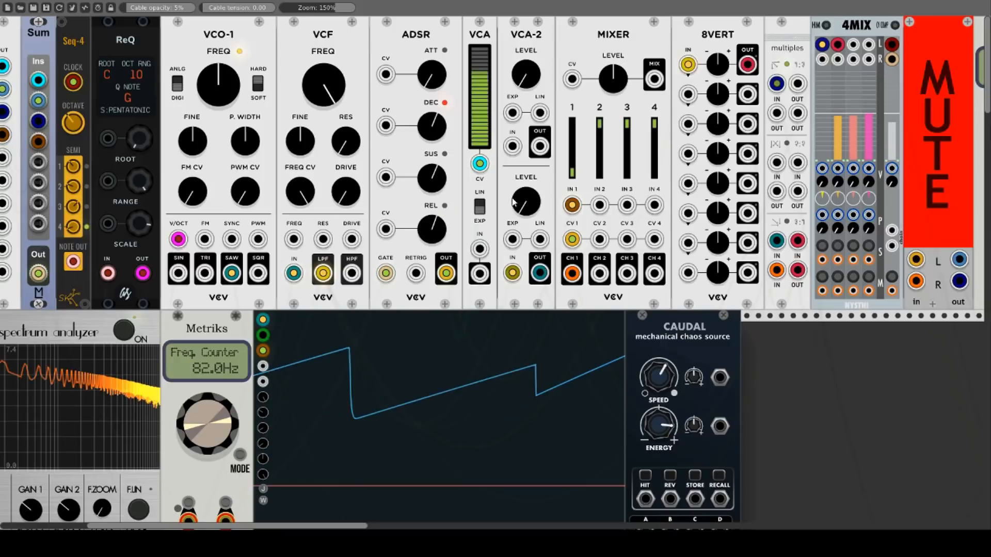
drag(479, 164, 513, 239)
drag(526, 201, 526, 95)
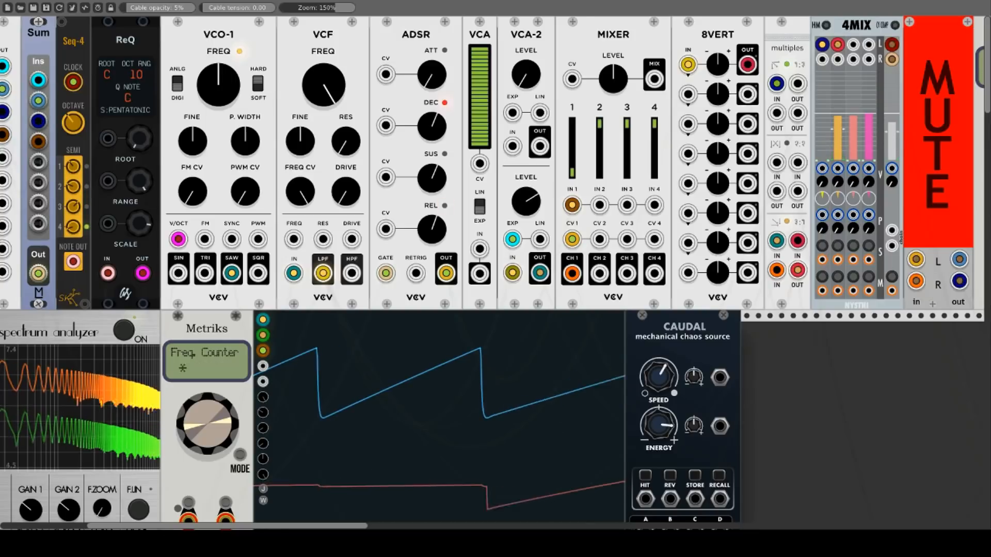
- Move the ADSR cable from VCA-2's EXP input to its LIN input, and lower the channel's LEVEL
drag(513, 239, 540, 242)
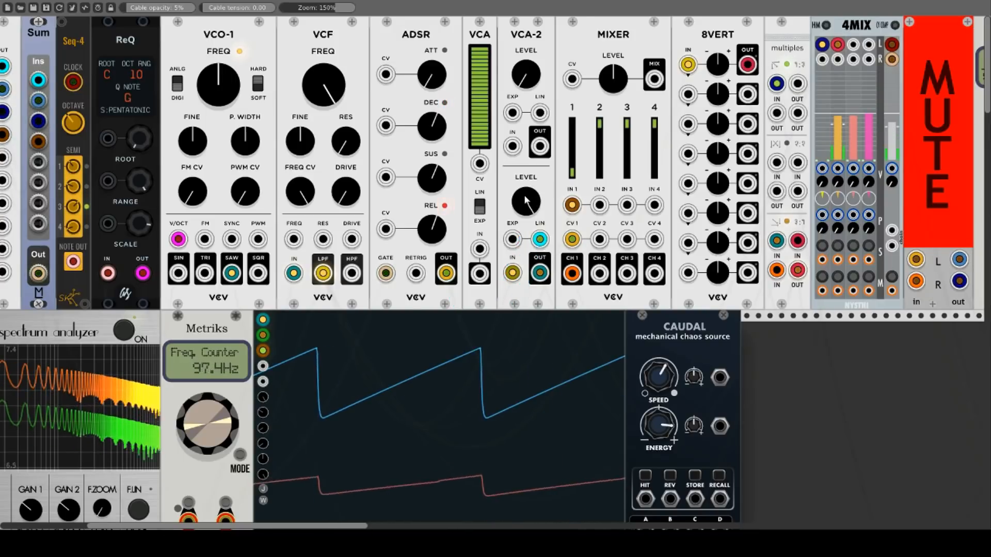
drag(526, 201, 526, 302)
- Patch the ADSR output to VCA-2's EXP input as well, readjust LEVEL, and remove the cables from EXP and LIN
drag(513, 238, 446, 274)
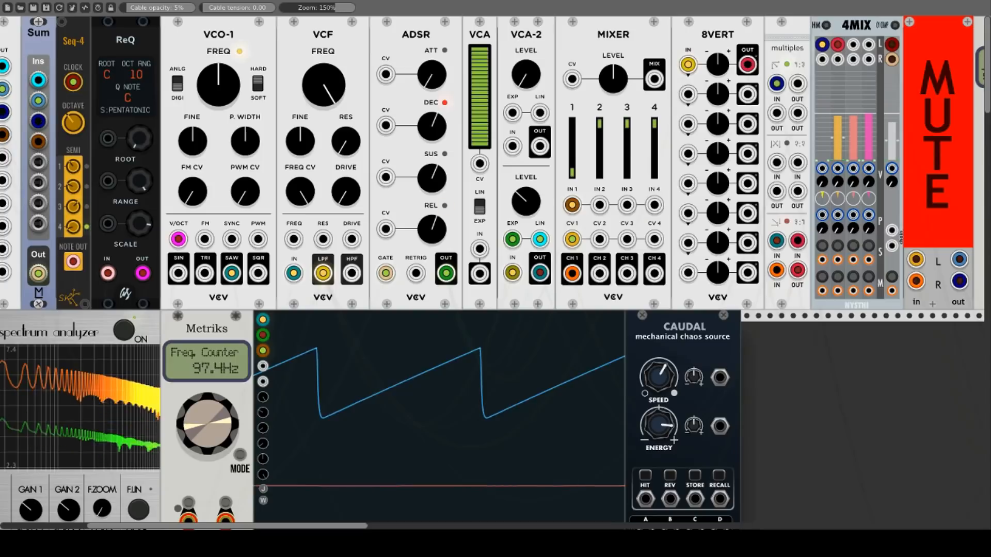
drag(526, 201, 525, 124)
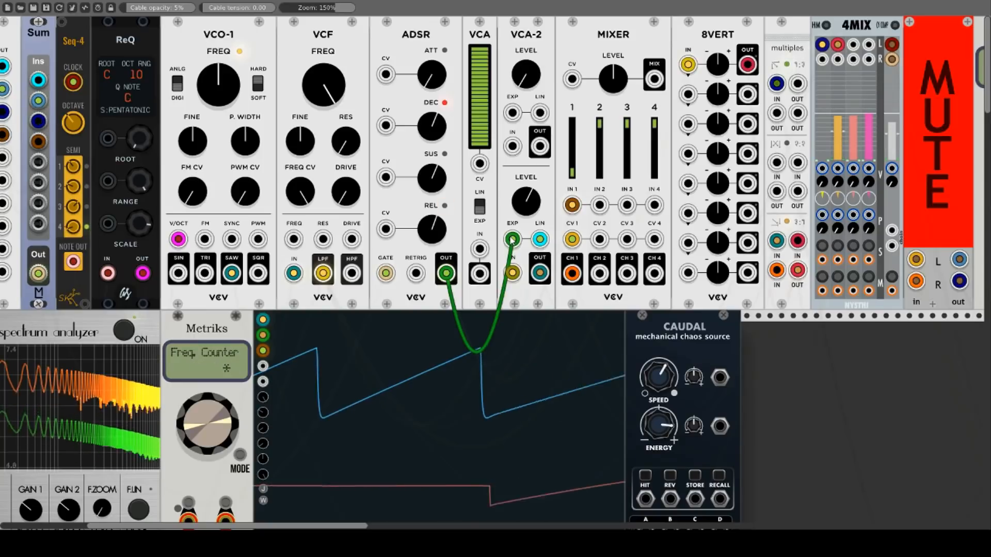
right_click(510, 240)
right_click(538, 240)
- Move MIXER's CH 1 output cable to MIX, patch the ADSR output to its level CV, and try different channel 1 fader levels
drag(571, 174, 571, 138)
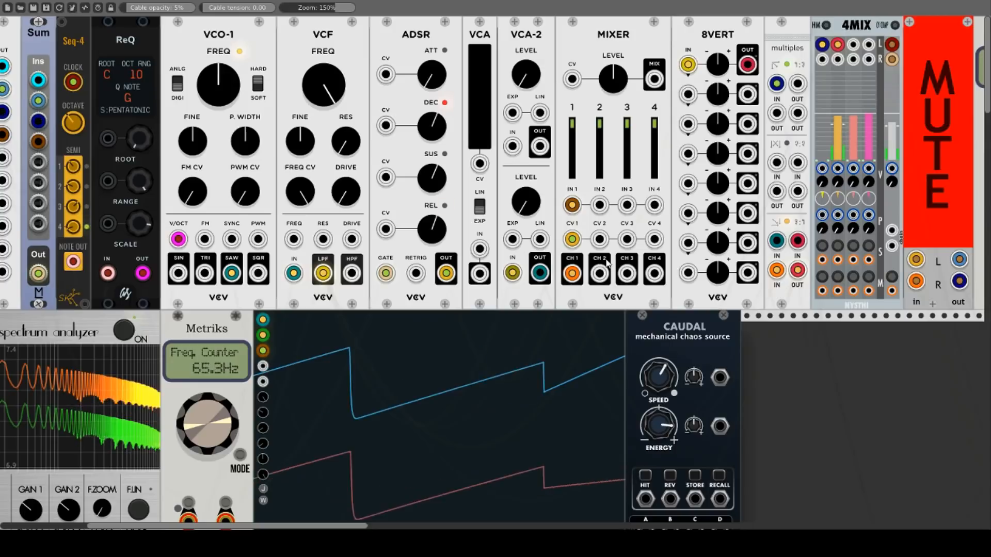
mouse_move(572, 274)
mouse_down()
mouse_move(601, 271)
mouse_move(710, 72)
mouse_move(654, 79)
mouse_move(613, 36)
mouse_up()
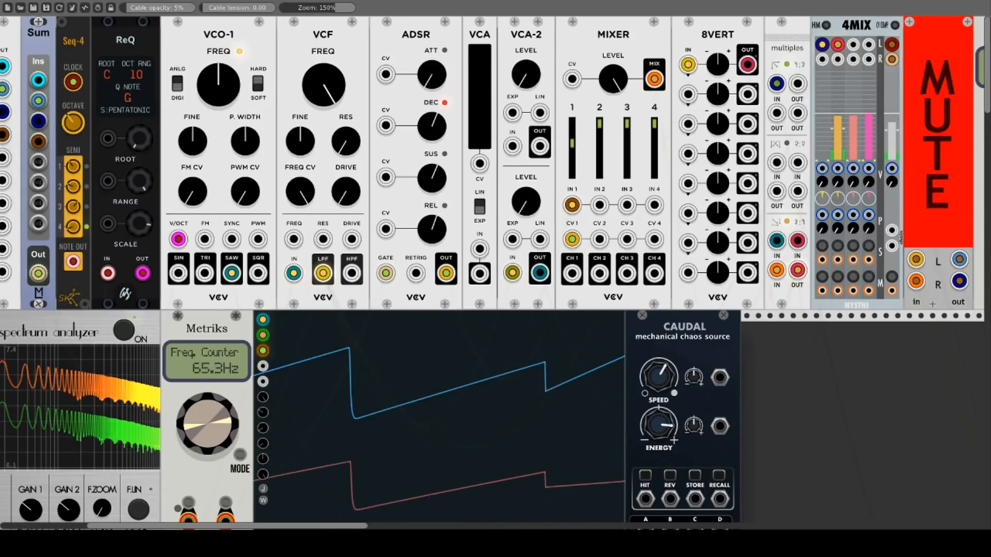
drag(572, 78, 446, 273)
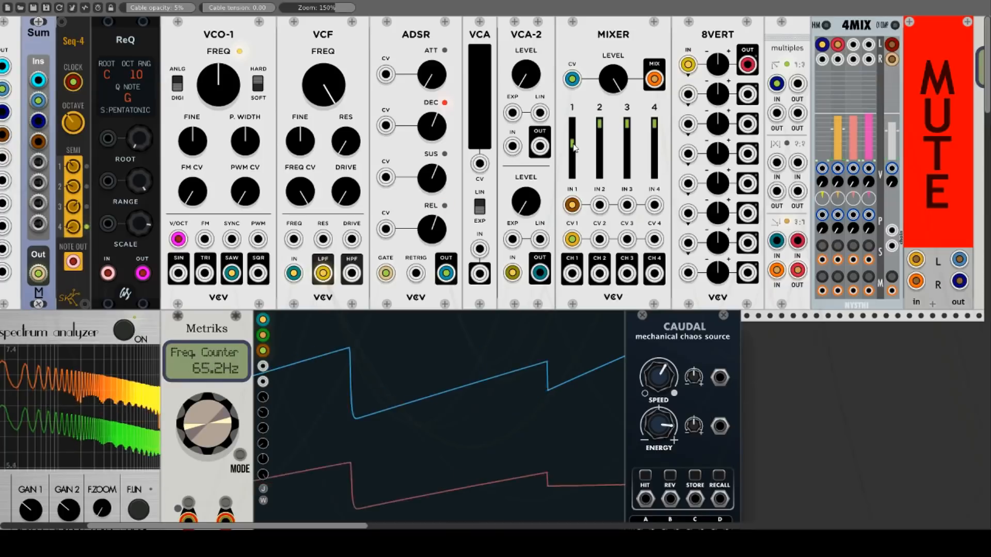
drag(573, 145, 572, 170)
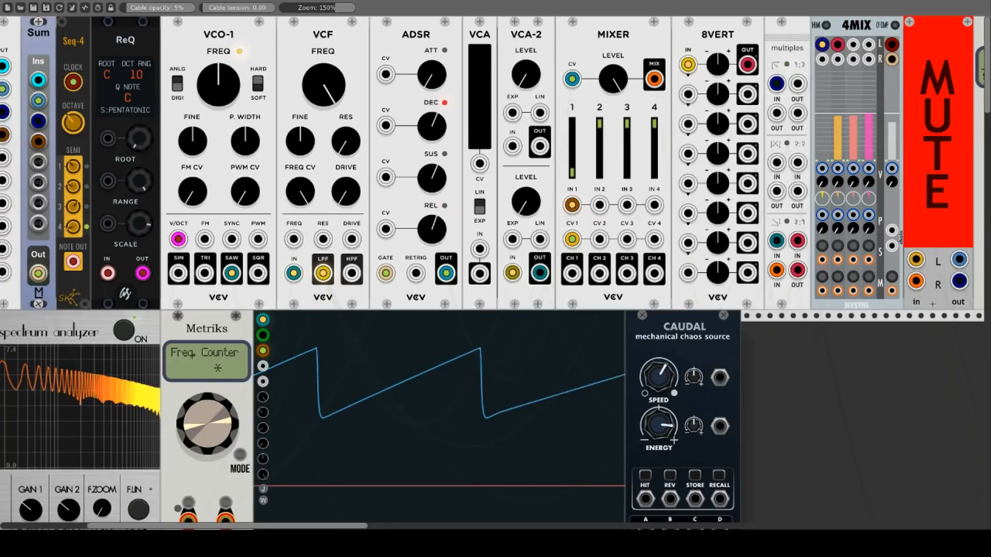
- Sweep 8VERT's first-row knob, and move the output cable to the second row and turn up that row's knob
drag(717, 64, 717, 12)
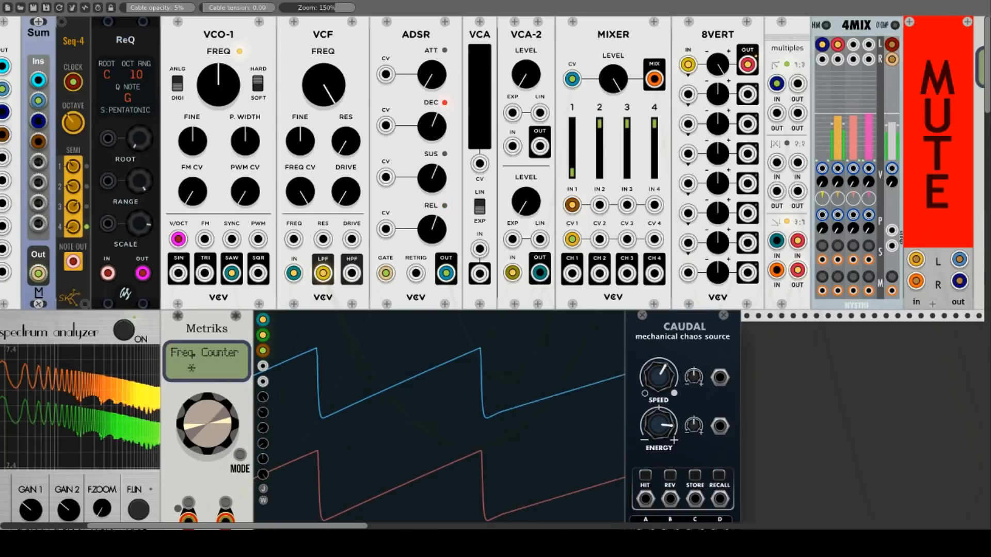
drag(718, 64, 717, 147)
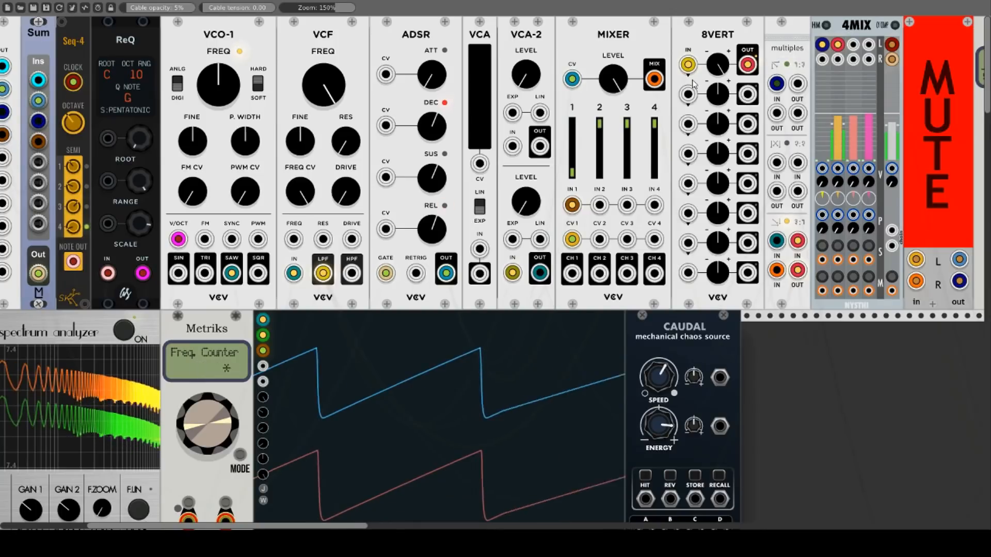
drag(747, 64, 747, 94)
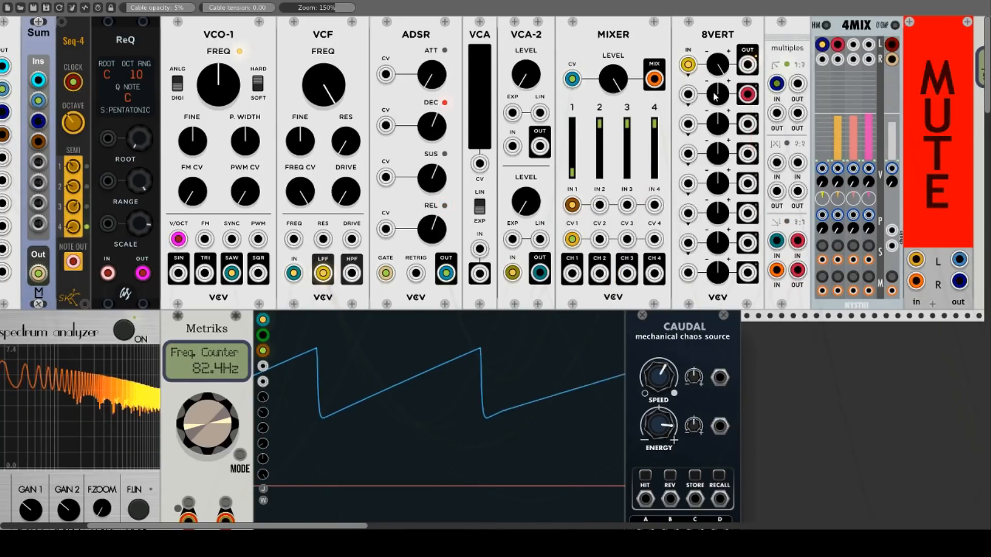
drag(718, 94, 717, 39)
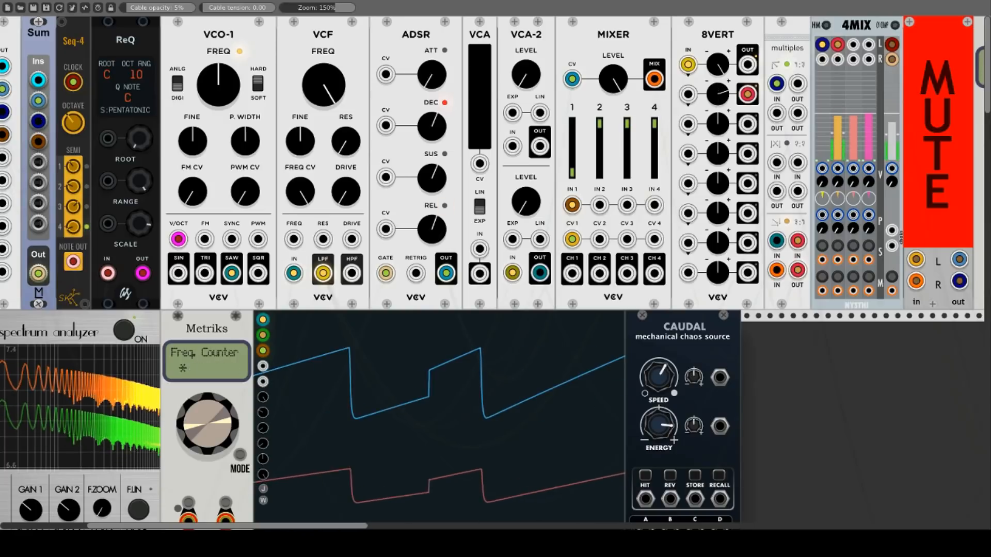
- Move the output cable to 8VERT's eighth row and turn up its knob, and patch VCO-1's SQR output to the second-row input
drag(748, 94, 747, 272)
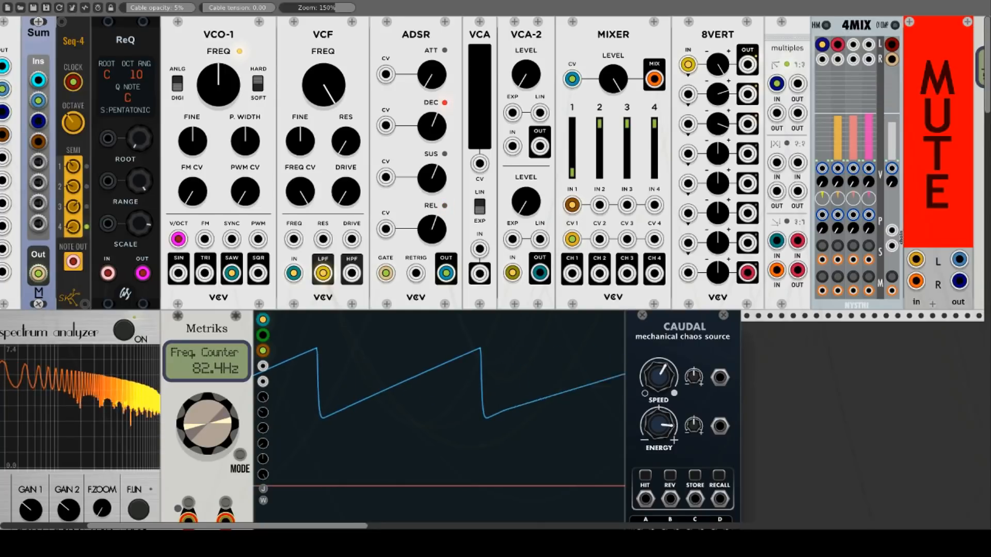
drag(718, 272, 717, 191)
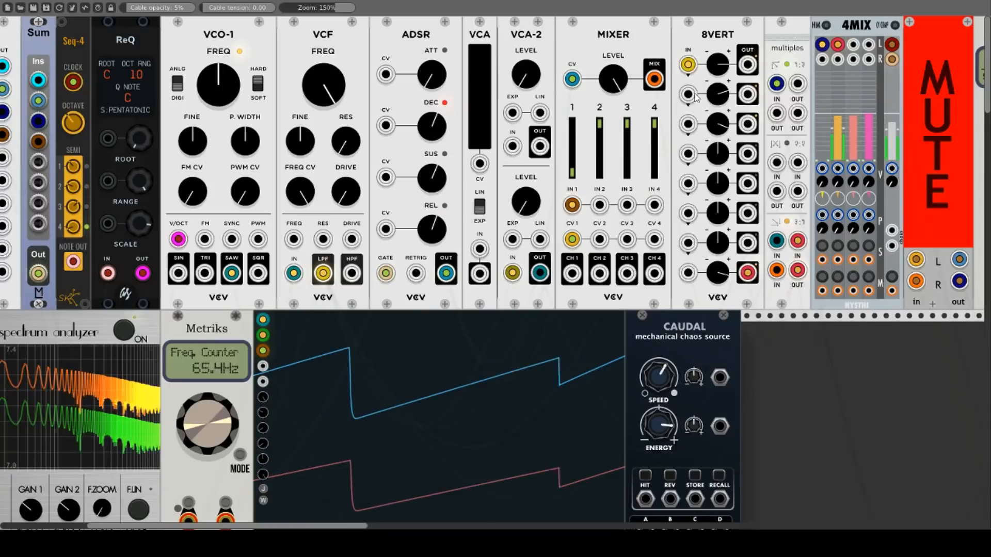
drag(687, 94, 258, 273)
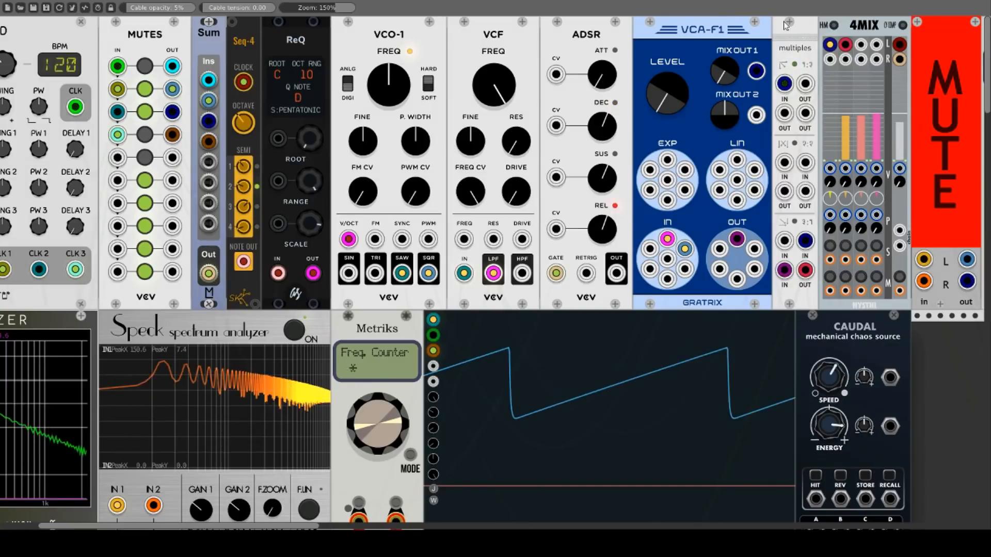
- Raise VCA-F1's LEVEL knob to its middle setting and patch the ADSR output to the top EXP and LIN jacks
right_click(689, 31)
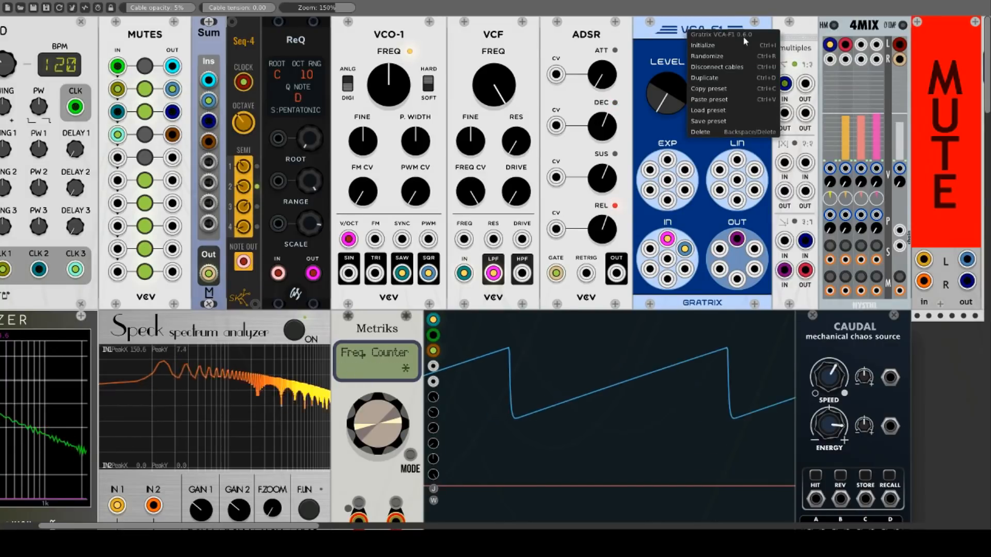
click(704, 26)
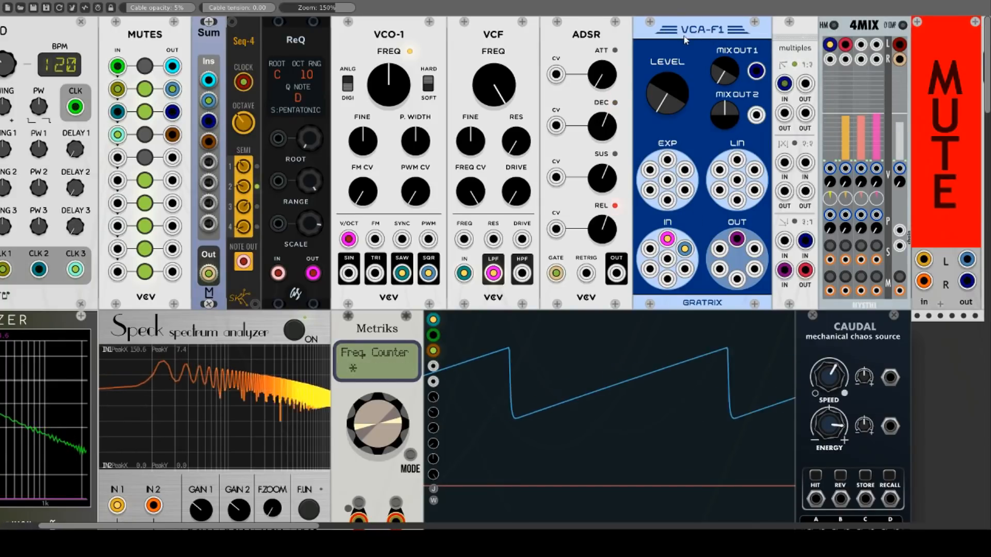
drag(667, 97, 667, 72)
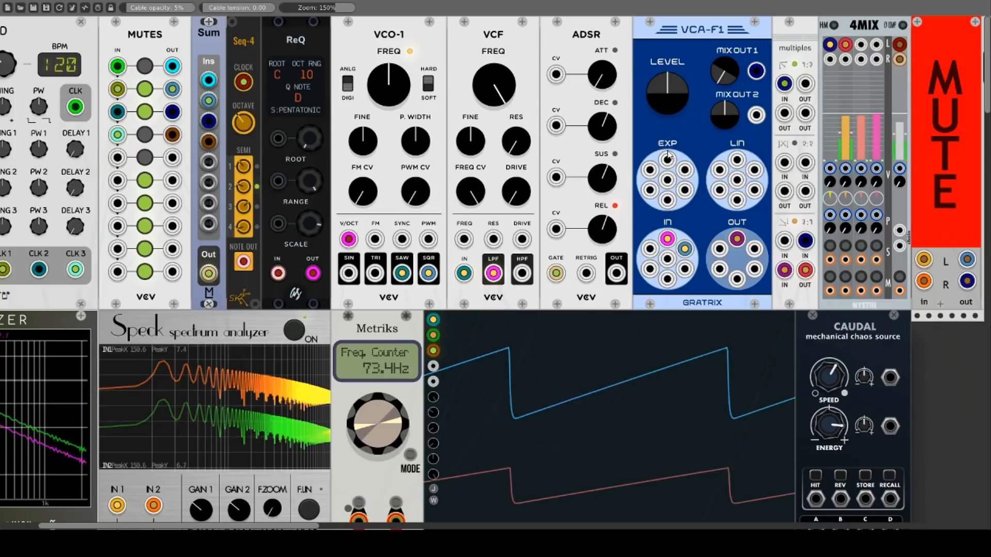
drag(668, 163, 619, 274)
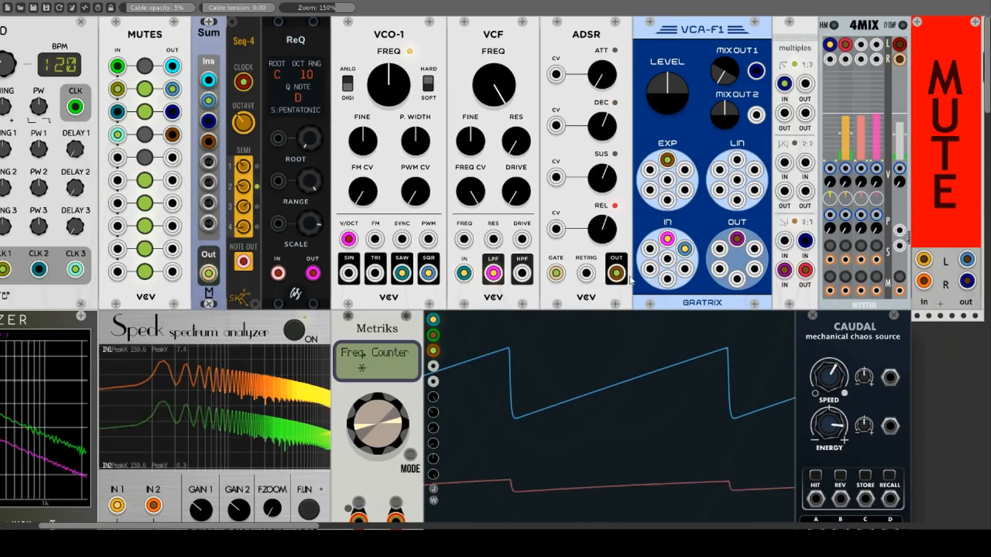
drag(738, 162, 617, 274)
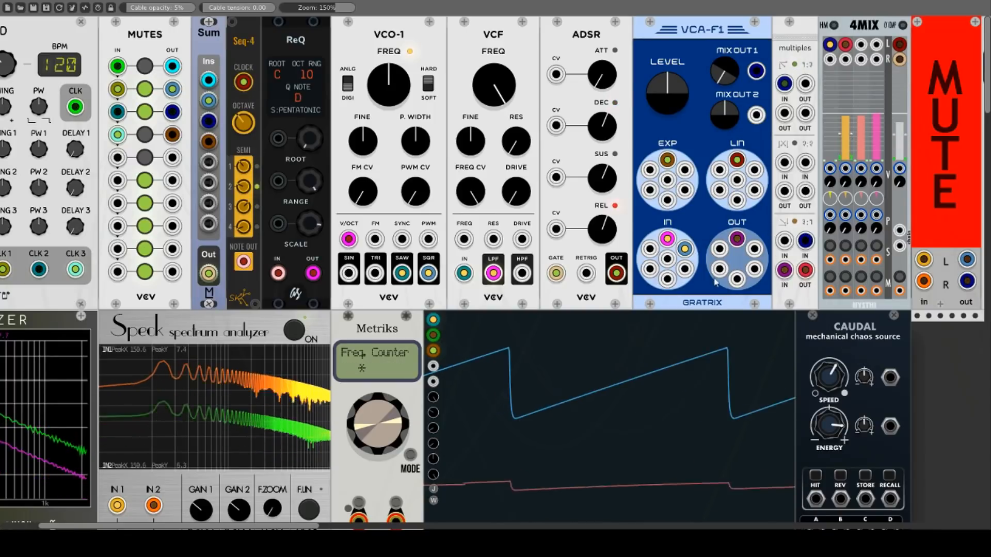
- Move VCA-F1's SQR input, EXP and LIN cables to the centre jacks of their clusters and try different MIX OUT 1 levels
drag(737, 240, 667, 259)
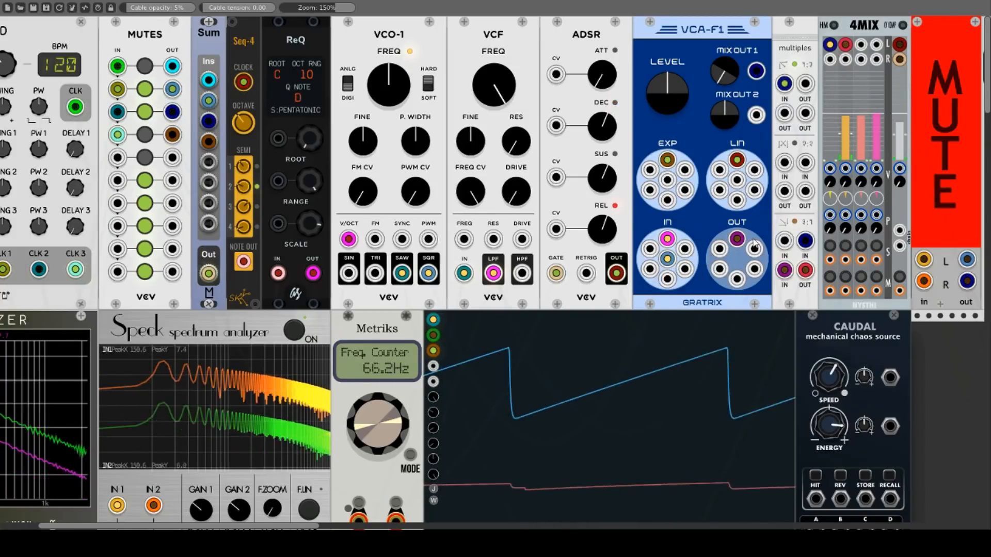
drag(729, 81, 728, 85)
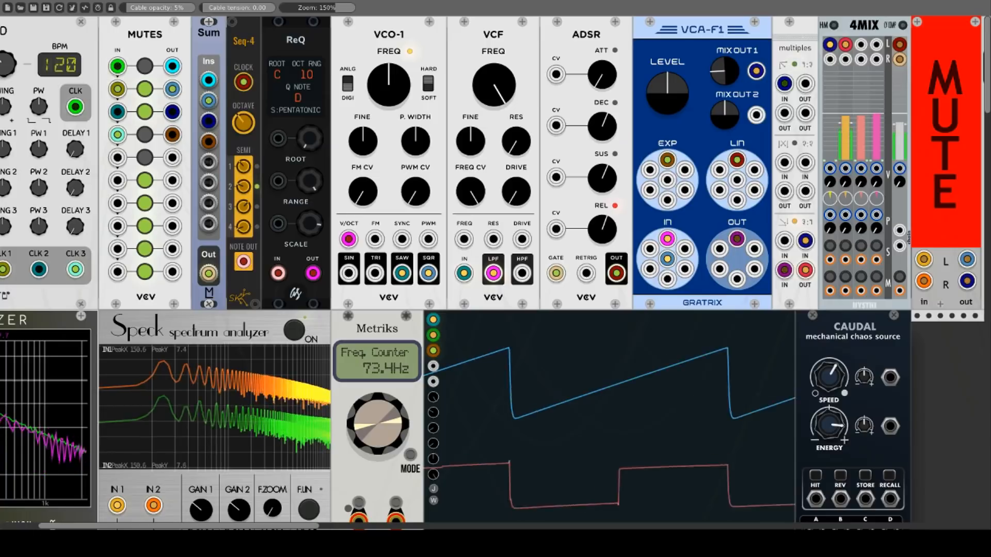
mouse_move(729, 85)
mouse_down()
mouse_move(729, 74)
mouse_move(729, 83)
mouse_up()
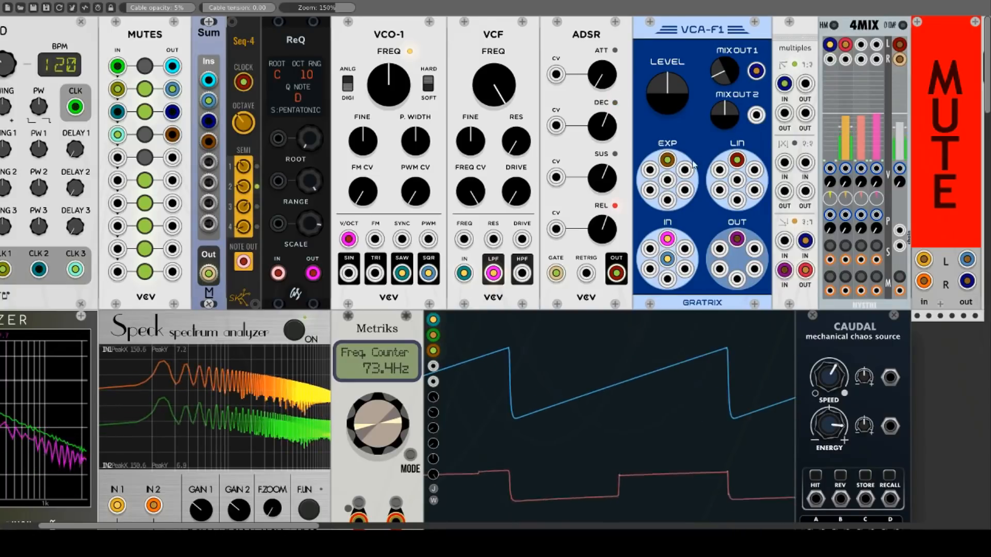
drag(667, 160, 738, 180)
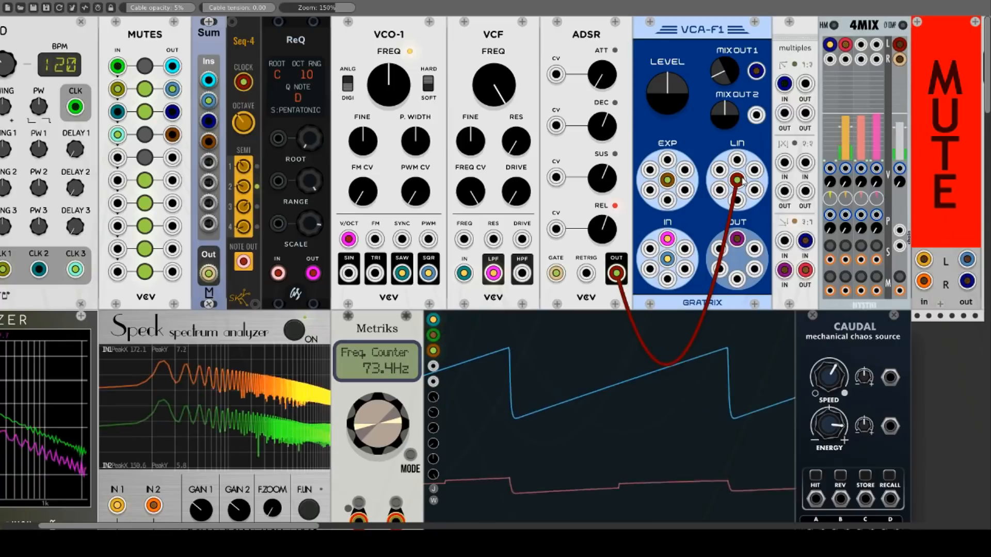
drag(723, 72, 722, 24)
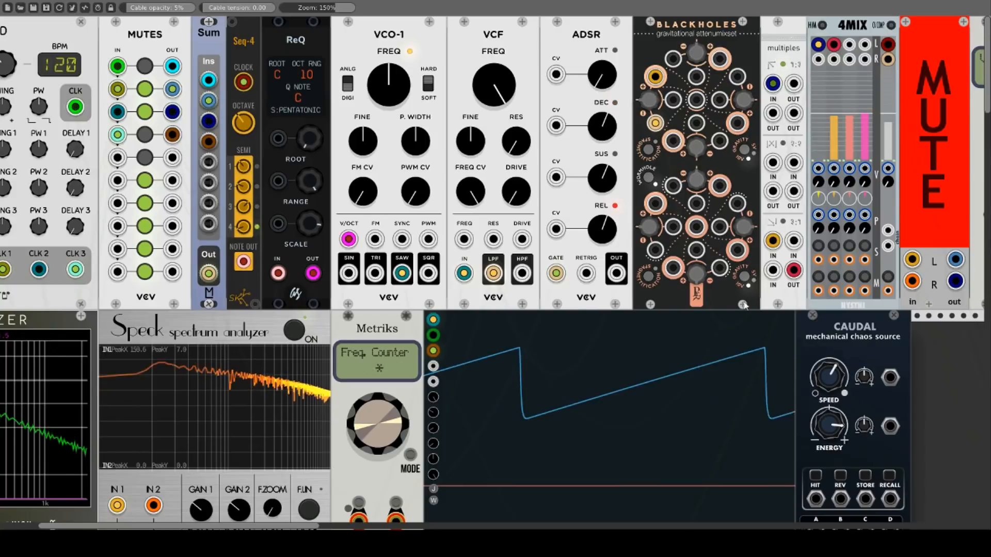
- Patch VCF's LPF and the ADSR output into BLACKHOLES' upper section, and its centre output to an input of the 3:1 multiple
right_click(667, 289)
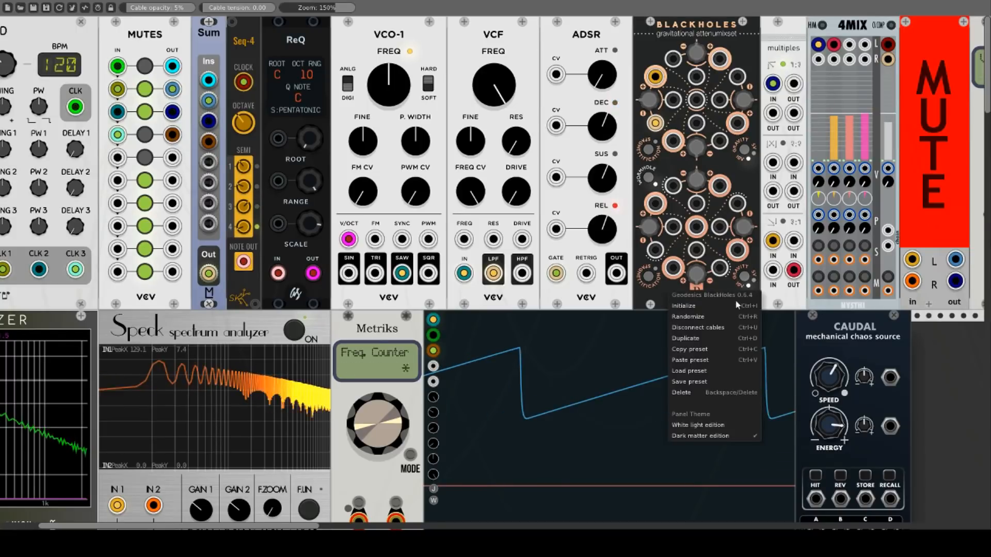
click(658, 290)
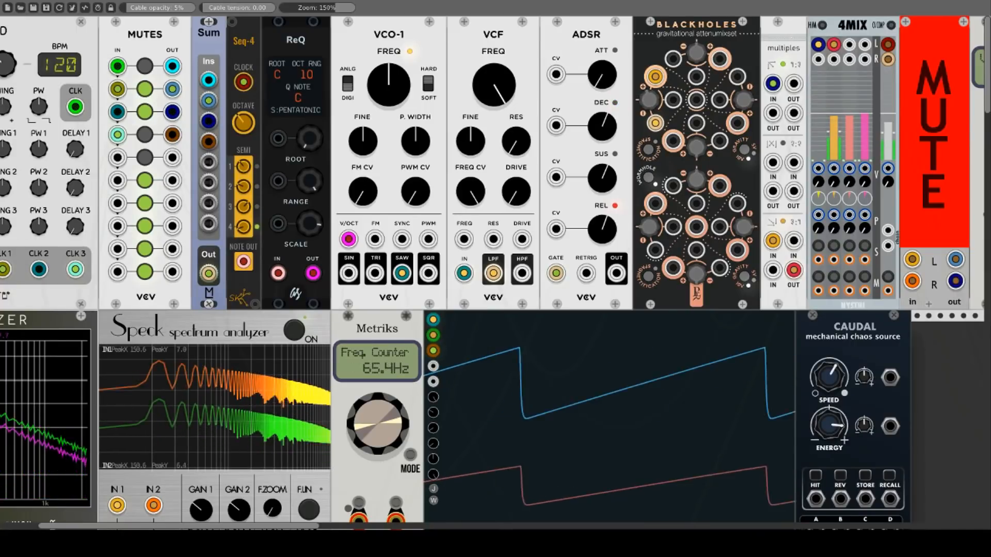
drag(493, 273, 655, 122)
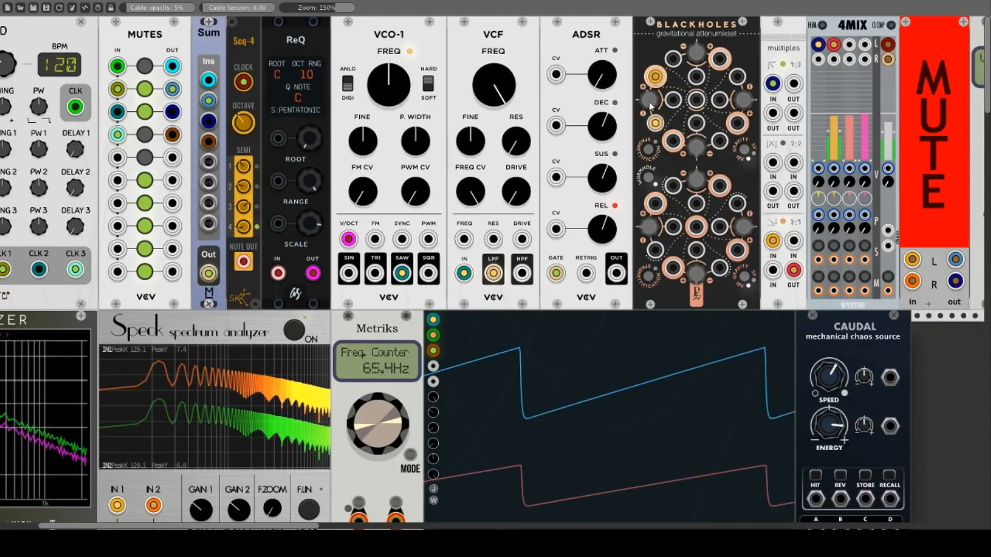
drag(673, 100, 621, 276)
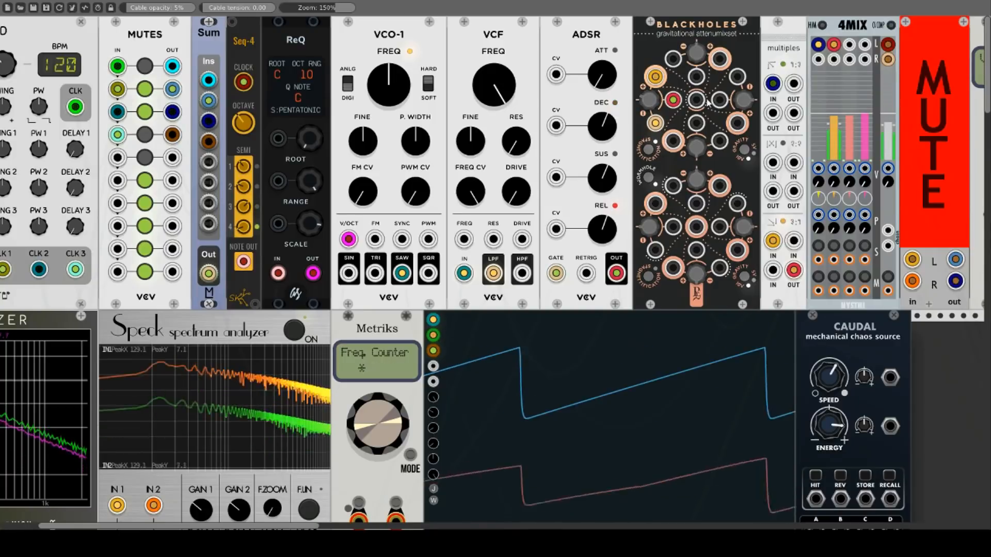
drag(697, 102, 793, 241)
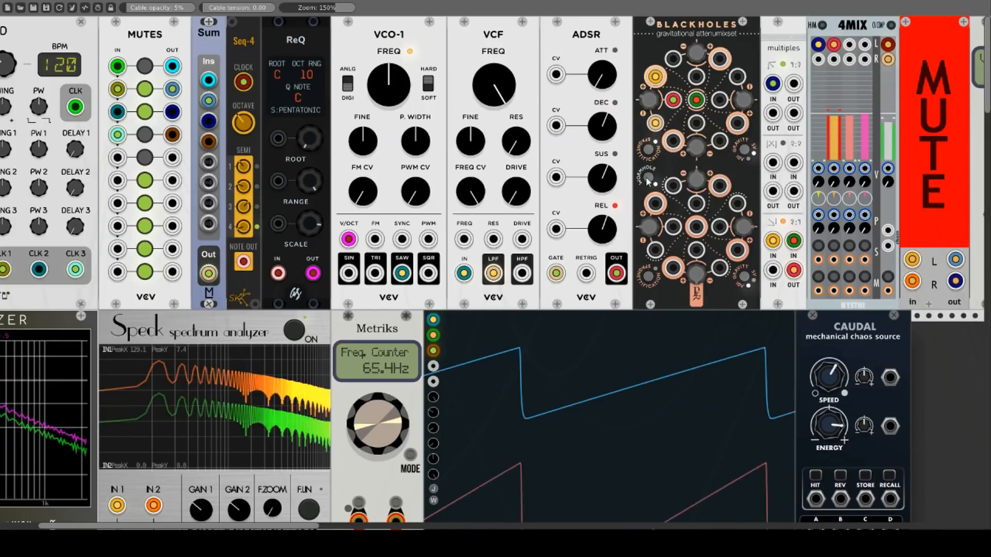
- Move the BLACKHOLES patch to the lower section's centre output and send two of that section's individual outputs to the 3:1 multiple
drag(697, 99, 696, 229)
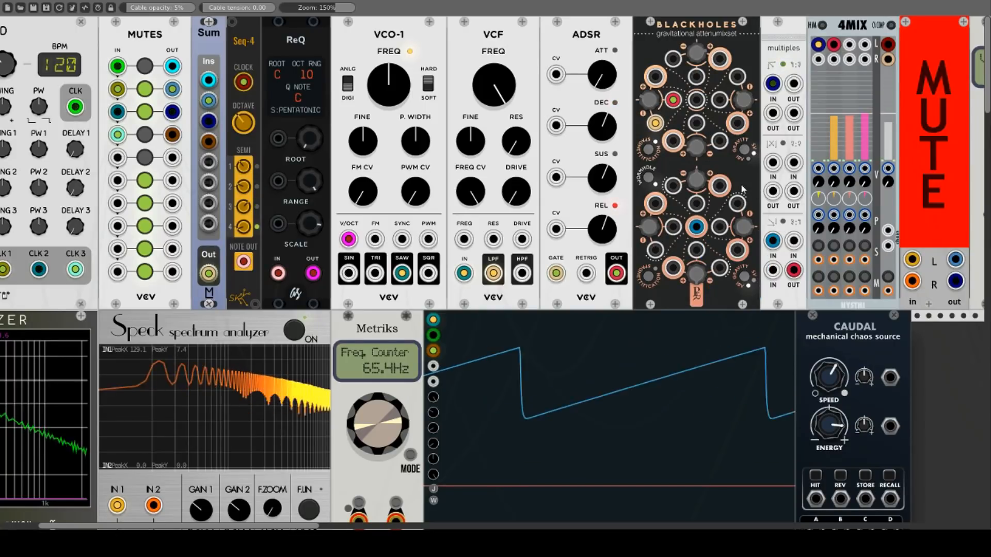
drag(694, 183, 694, 148)
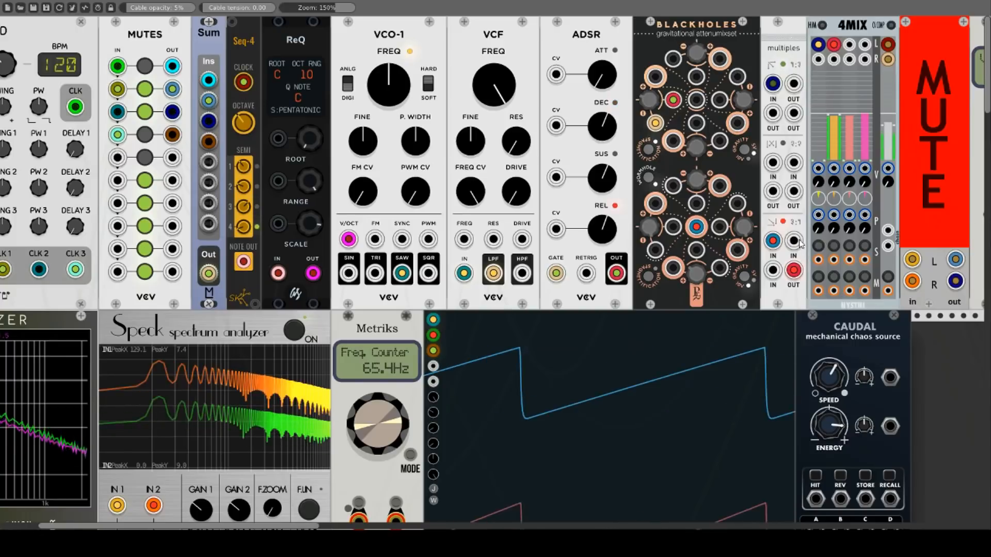
drag(793, 240, 720, 186)
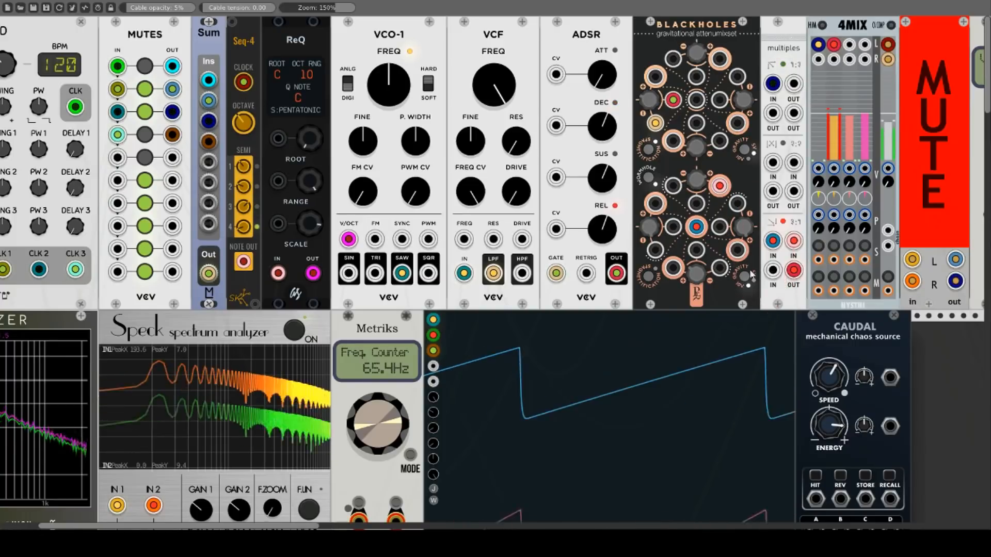
drag(737, 250, 774, 270)
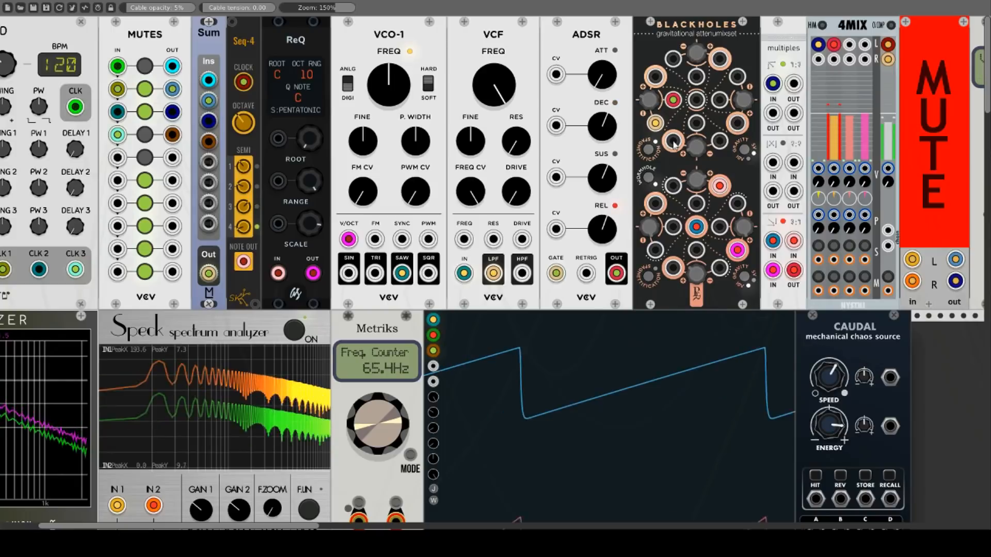
- Patch a CAUDAL output to the lower CV input of BLACKHOLES' upper section
drag(696, 123, 816, 400)
scroll(921, 401, up, 3)
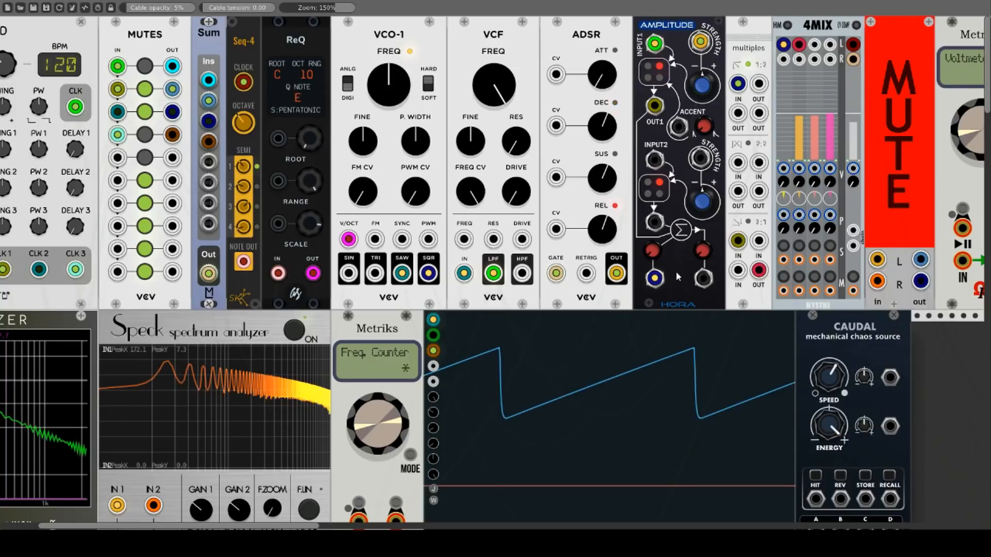
- Turn up the first STRENGTH knob on the AMPLITUDE module and patch a CAUDAL output to its ACCENT input
right_click(678, 276)
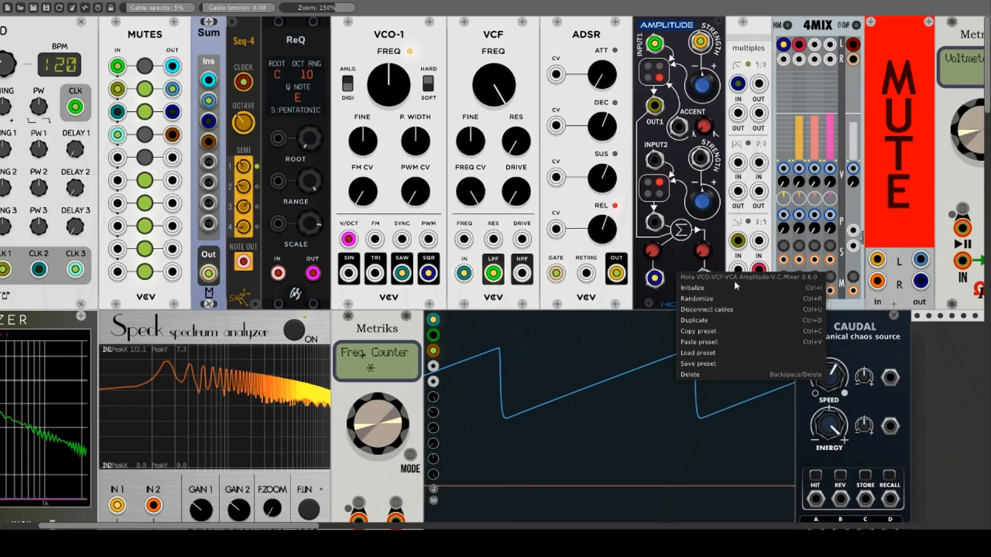
click(679, 258)
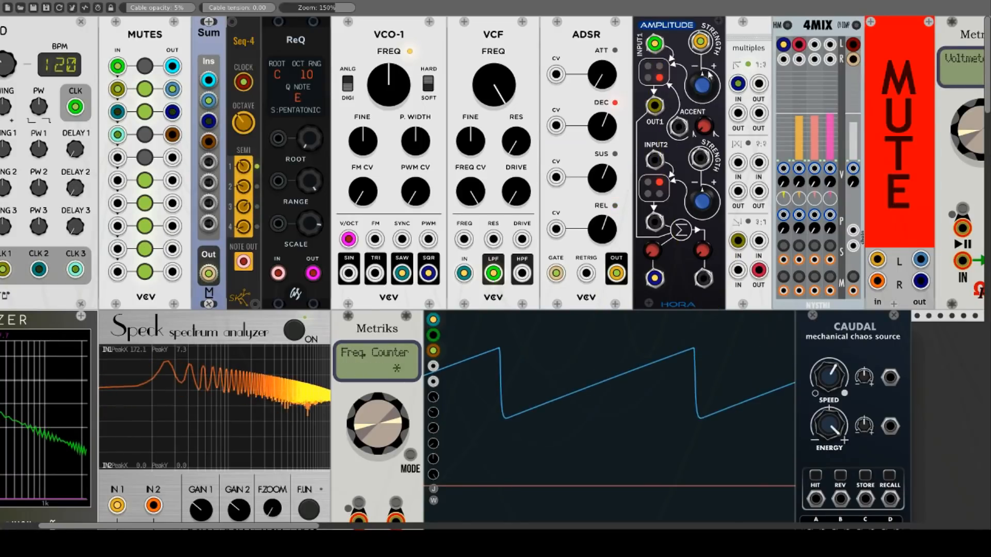
drag(704, 79, 703, 45)
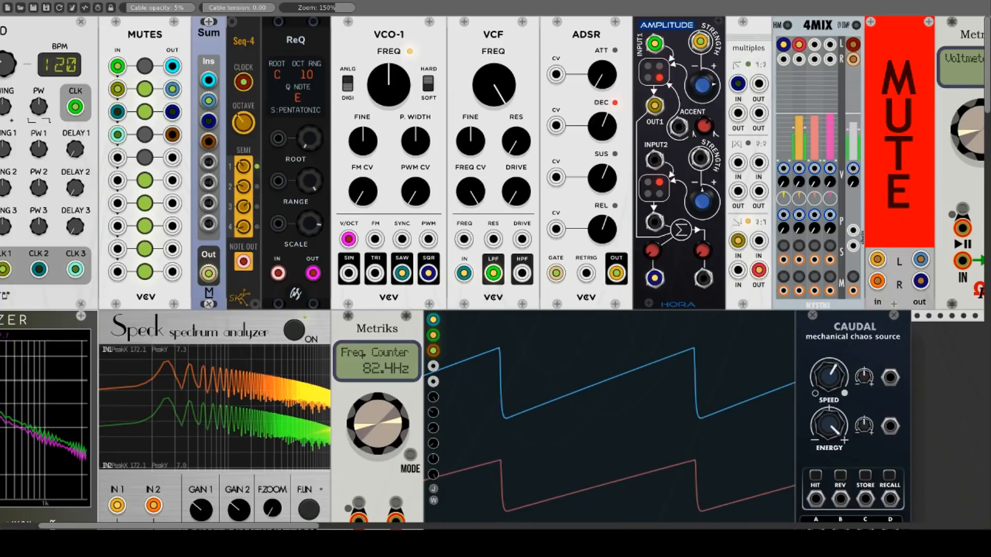
drag(677, 126, 816, 412)
scroll(816, 411, up, 5)
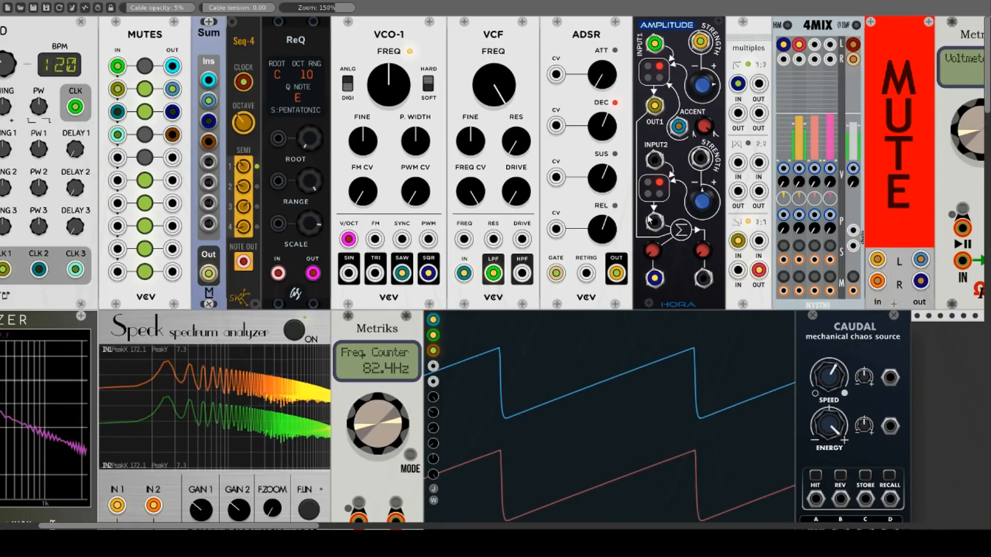
- Move AMPLITUDE's OUT1 cable to the summed output, and mix in VCO-1's SQR at the extra input and TRI at INPUT2
drag(655, 106, 702, 281)
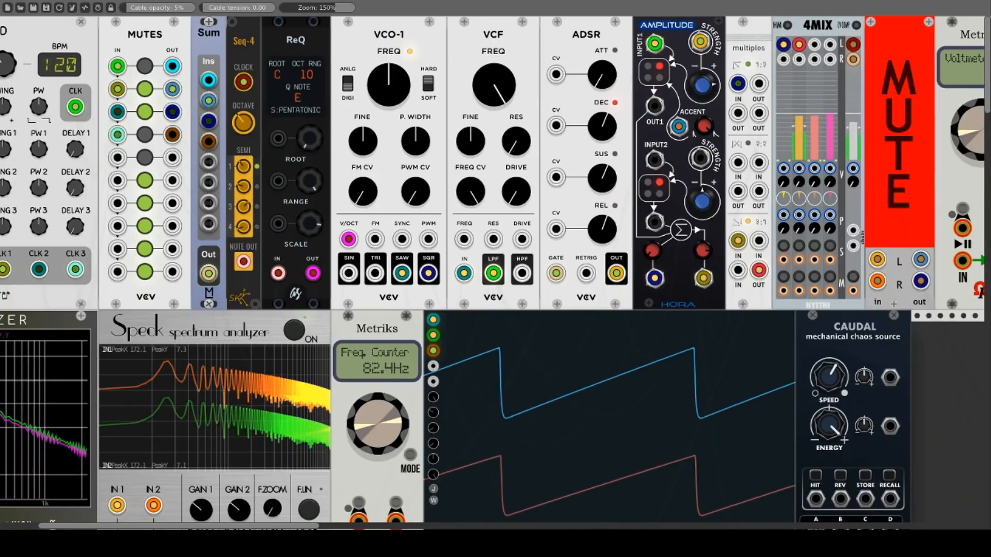
drag(428, 273, 653, 280)
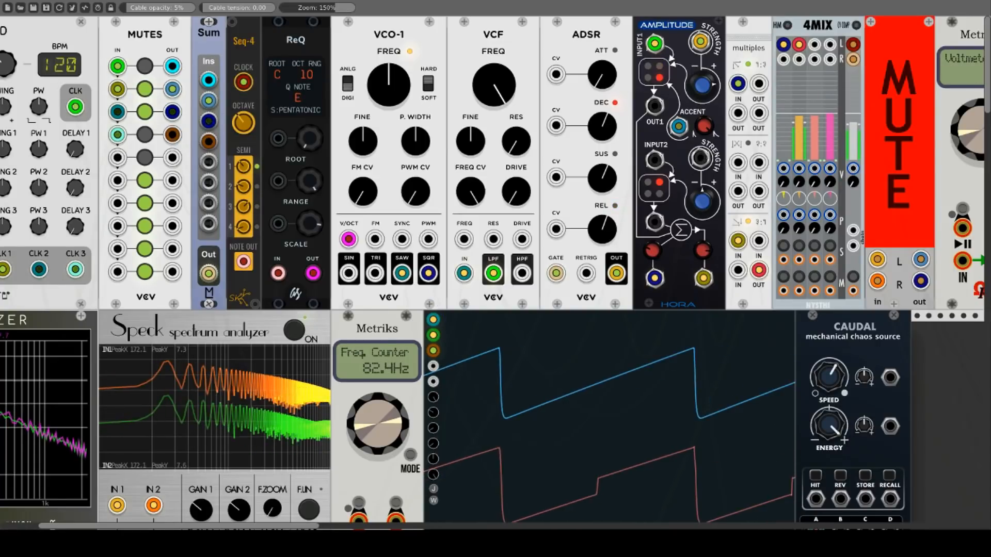
drag(655, 159, 378, 272)
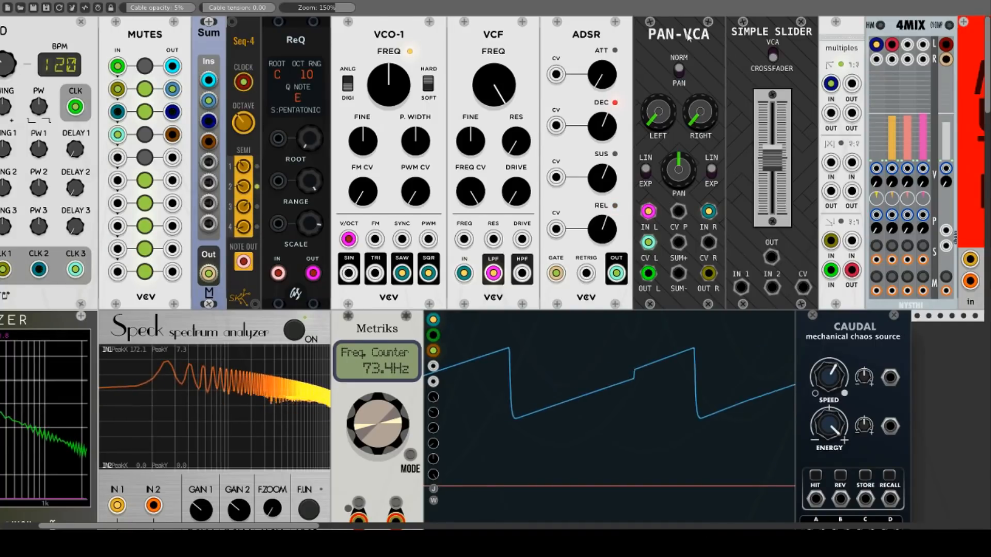
- Turn up PAN-VCA's LEFT knob to its middle setting and move the output cable from OUT L to SUM+
right_click(670, 40)
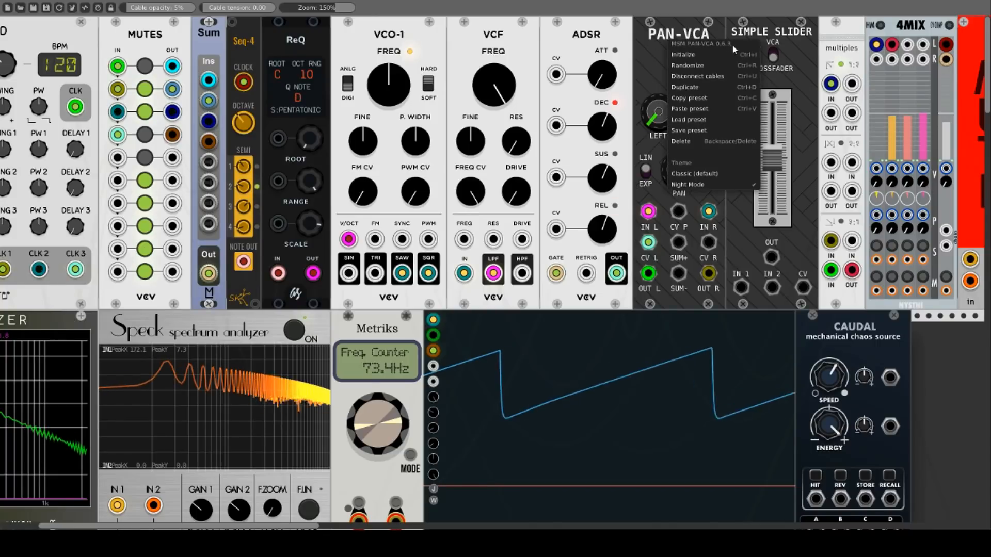
click(658, 45)
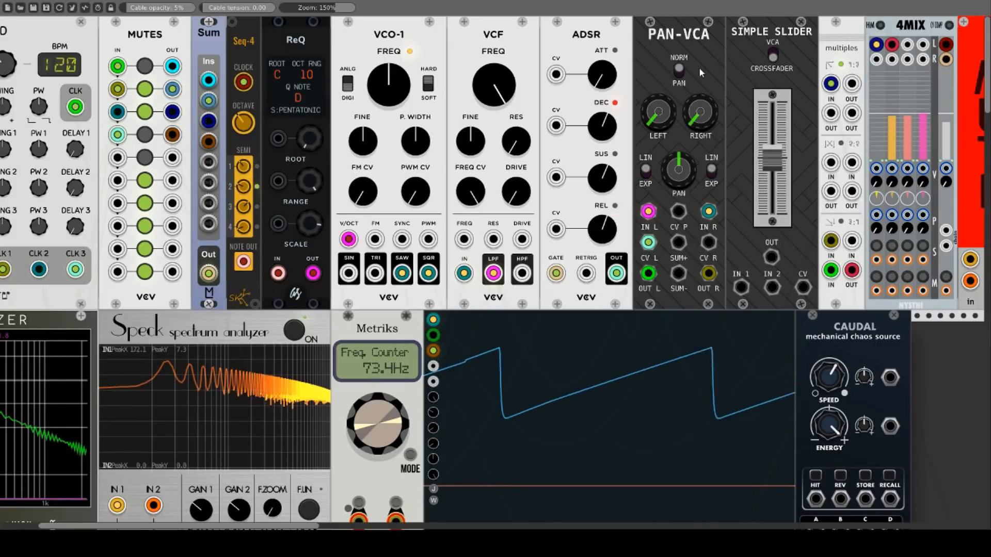
mouse_move(656, 123)
mouse_down()
mouse_move(653, 83)
mouse_move(655, 118)
mouse_move(699, 111)
mouse_up()
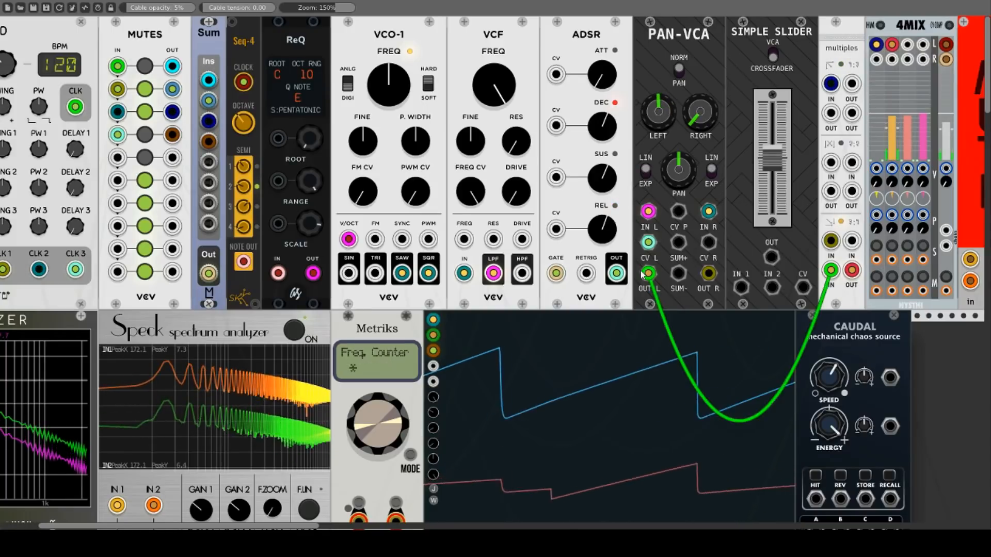
drag(648, 273, 678, 243)
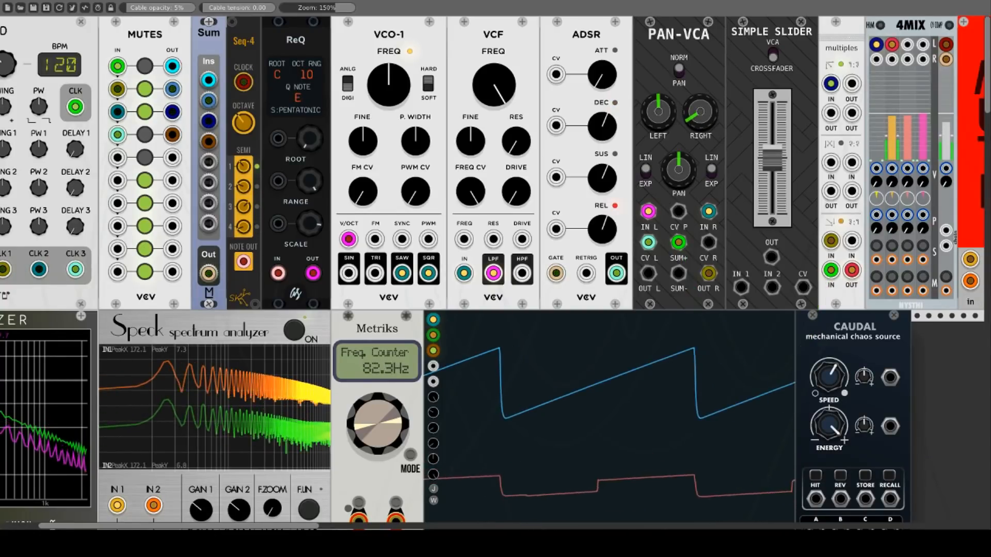
- Patch an output of the first multiple to PAN-VCA's CV P input and try different PAN and RIGHT knob settings
drag(678, 212, 831, 113)
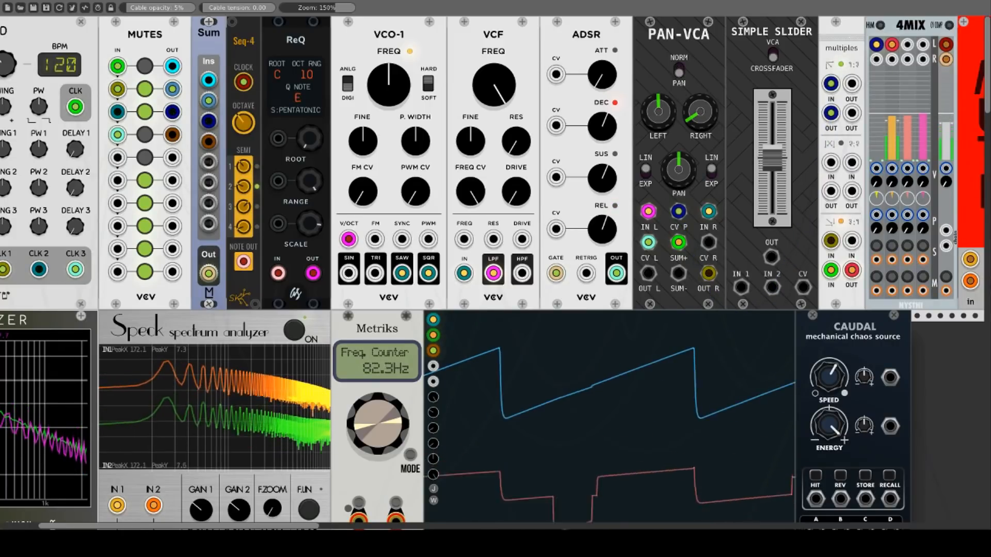
click(715, 176)
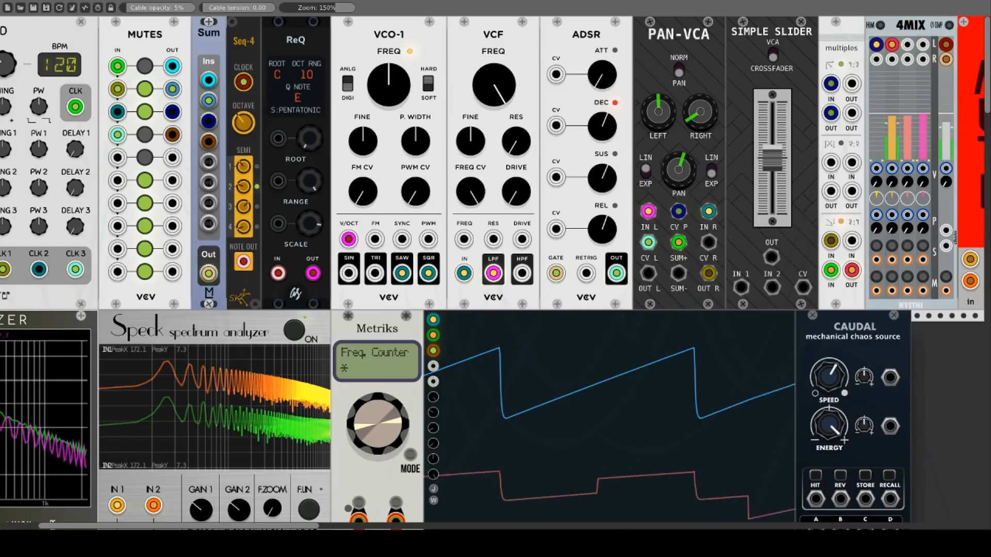
drag(678, 169, 678, 163)
mouse_move(717, 116)
mouse_down()
mouse_move(661, 120)
mouse_move(703, 123)
mouse_up()
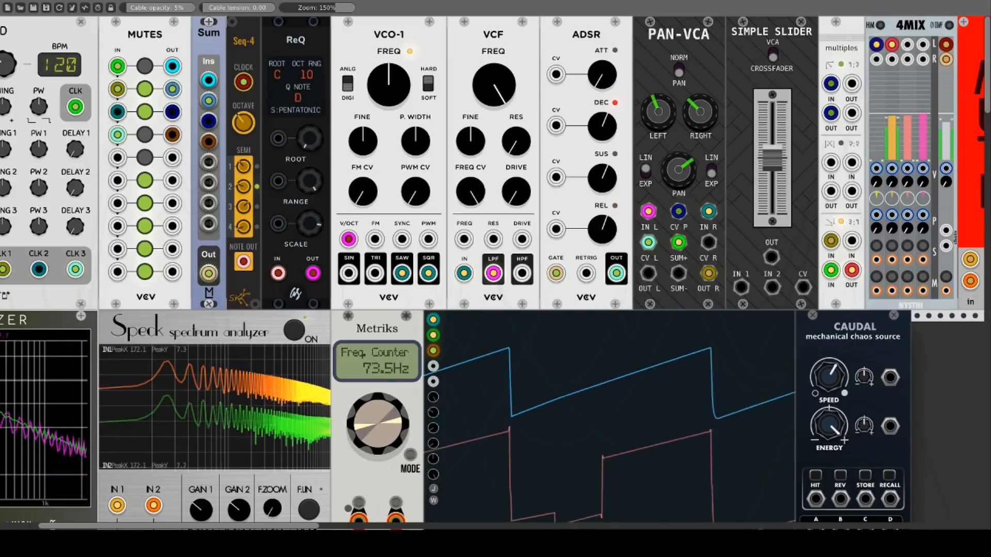
drag(678, 169, 678, 173)
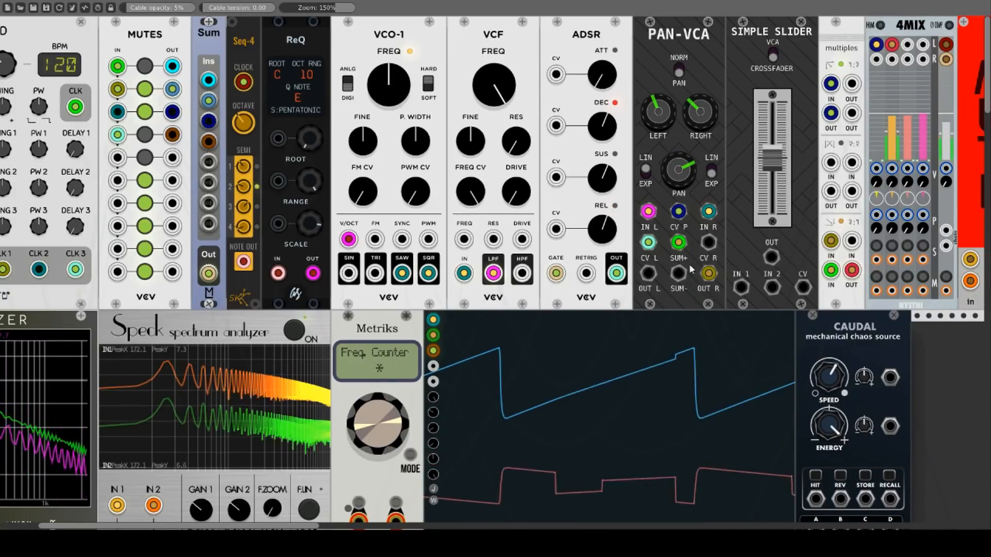
- Move PAN-VCA's output cable from SUM+ to SUM- and turn the RIGHT knob up to its middle setting
drag(678, 242, 678, 273)
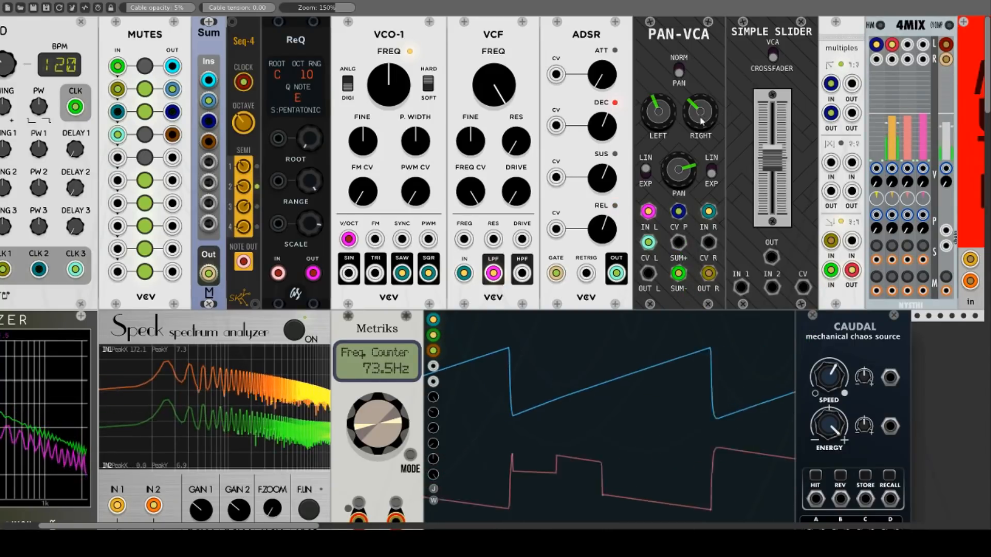
drag(702, 121, 702, 110)
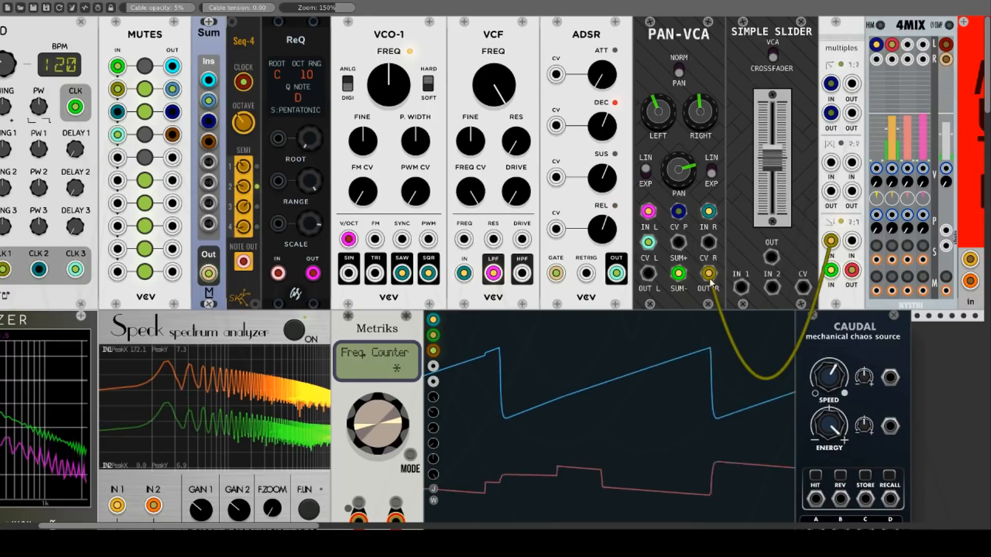
- Repatch SIMPLE SLIDER with VCF's LPF at IN 1, VCO-1's SQR at IN 2, the envelope at CV, and the output cable at OUT
drag(648, 211, 741, 287)
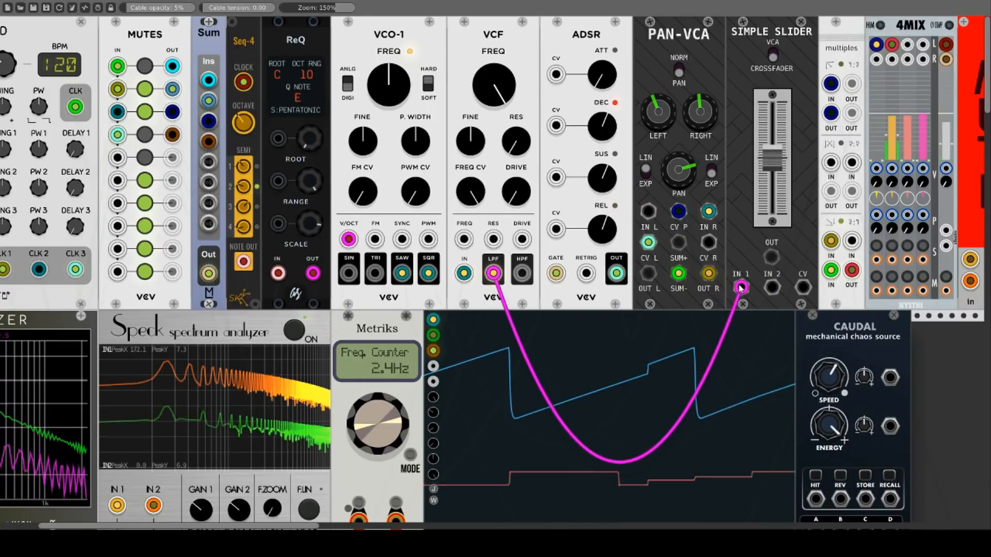
drag(429, 273, 773, 289)
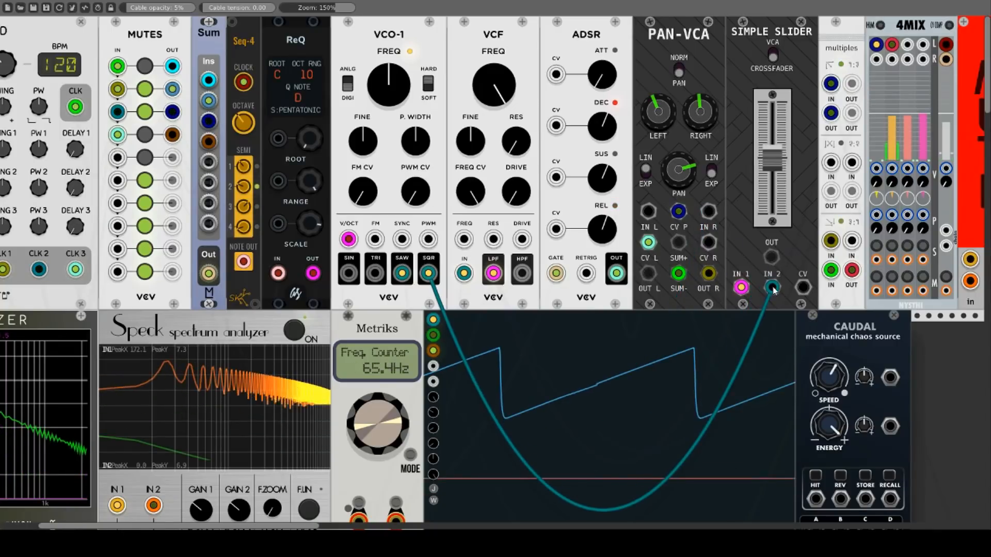
drag(648, 242, 803, 287)
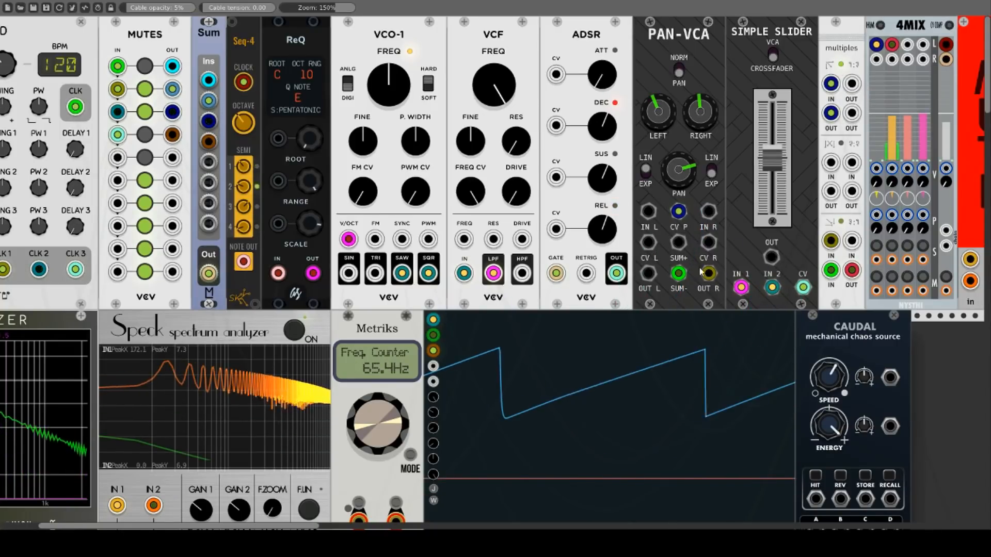
mouse_move(702, 272)
mouse_down()
mouse_move(780, 261)
mouse_move(771, 257)
mouse_up()
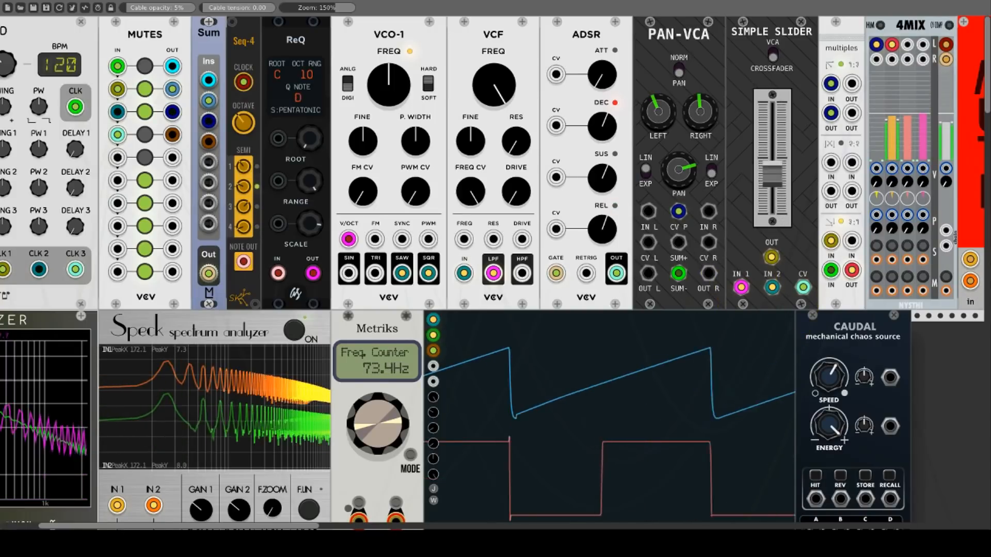
- Replace the envelope at SIMPLE SLIDER's CV with an output of the first multiple and try the VCA/CROSSFADER switch
right_click(803, 287)
drag(804, 287, 851, 113)
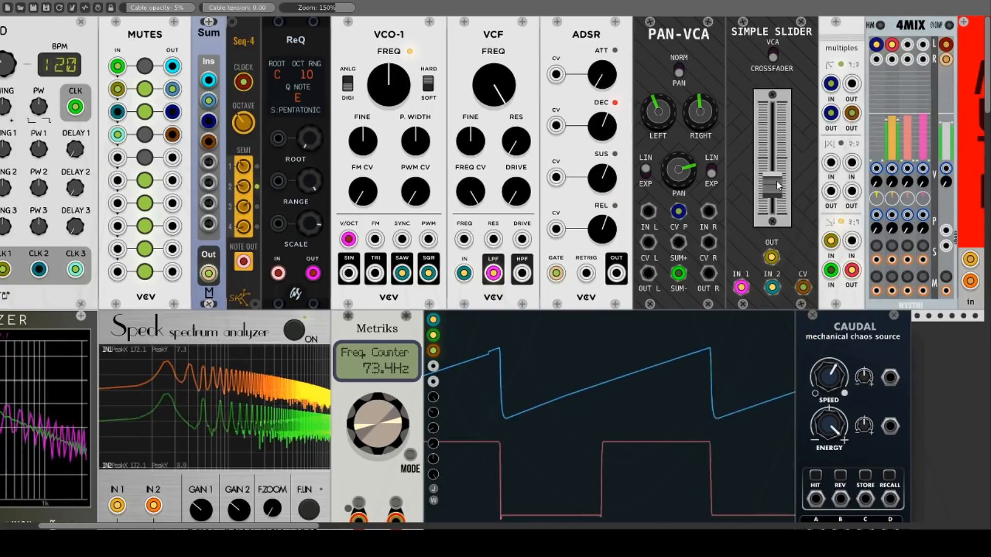
mouse_move(776, 184)
mouse_down()
mouse_move(776, 105)
mouse_move(776, 208)
mouse_move(773, 104)
mouse_move(773, 207)
mouse_move(772, 181)
mouse_up()
click(773, 55)
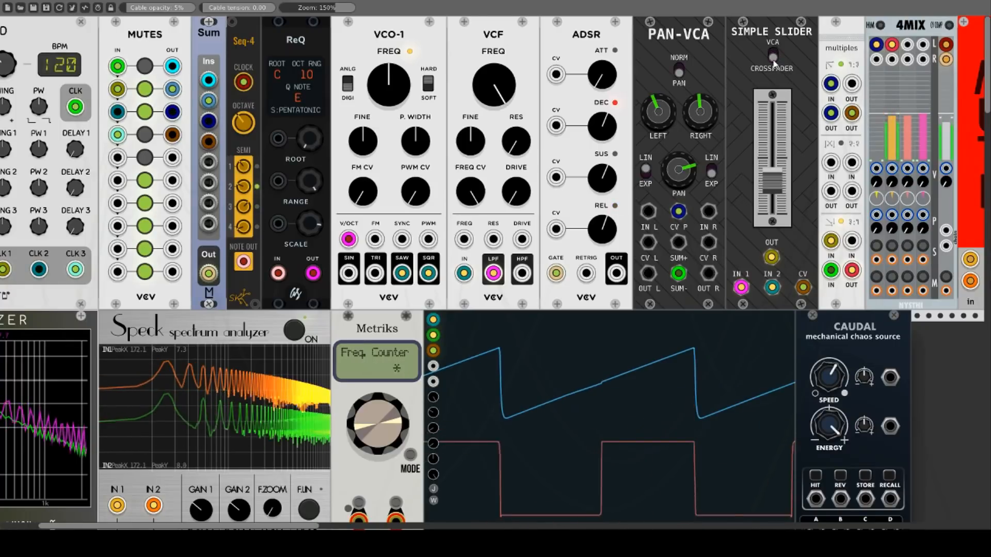
drag(851, 113, 803, 287)
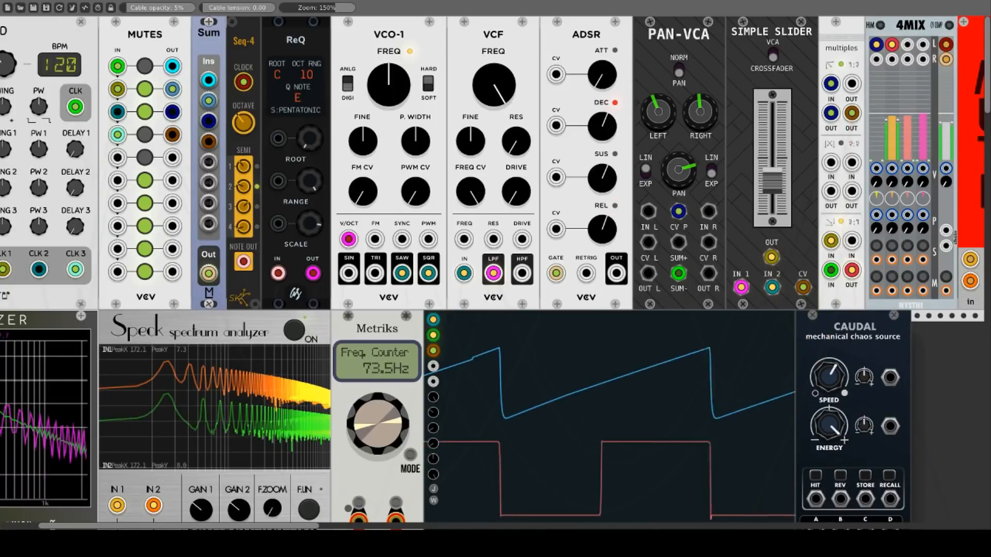
- Lower SIMPLE SLIDER's fader fully, disconnect its CV cable, and toggle the VCA/CROSSFADER switch
drag(772, 181, 773, 213)
right_click(809, 287)
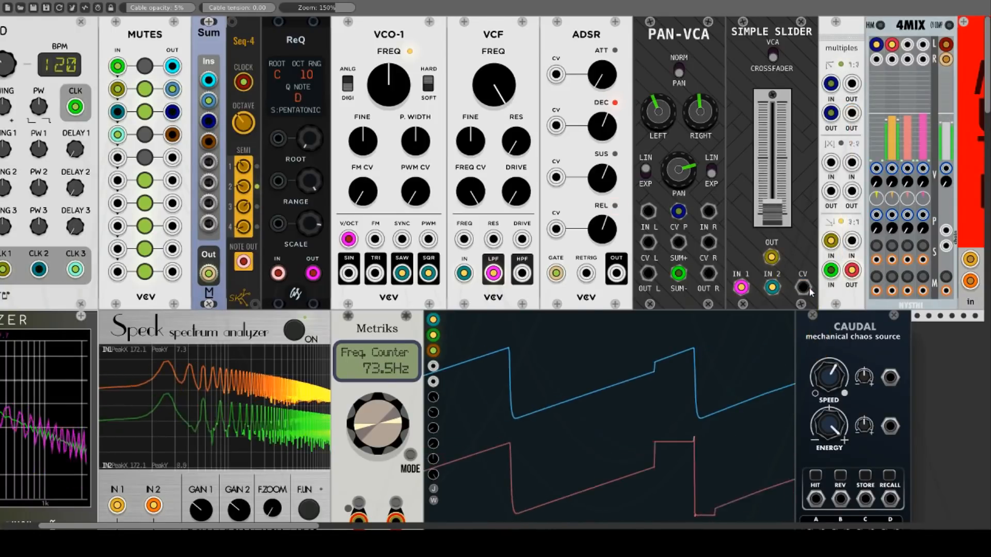
click(773, 54)
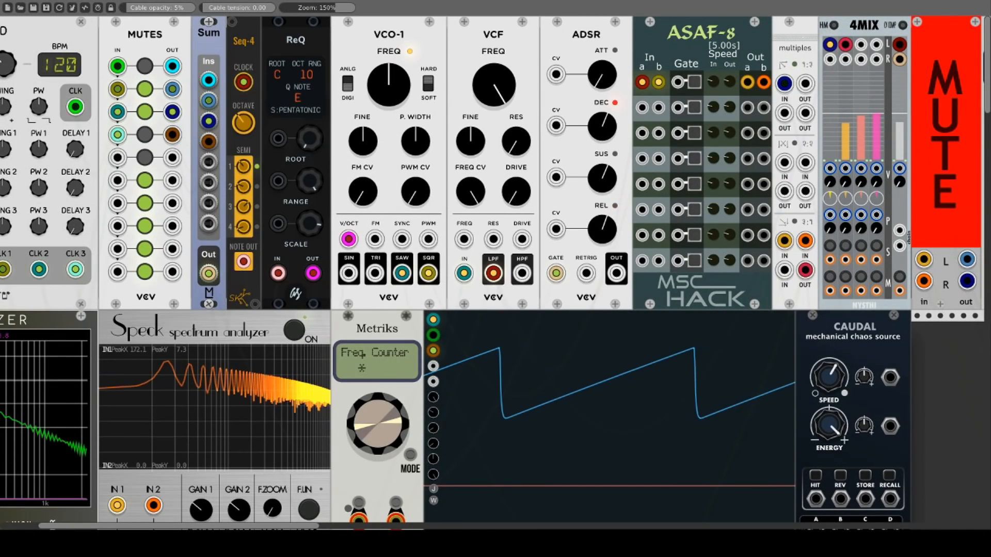
- Check ASAF-8's full module name and try the first channel's fade by toggling its gate on and off
right_click(654, 36)
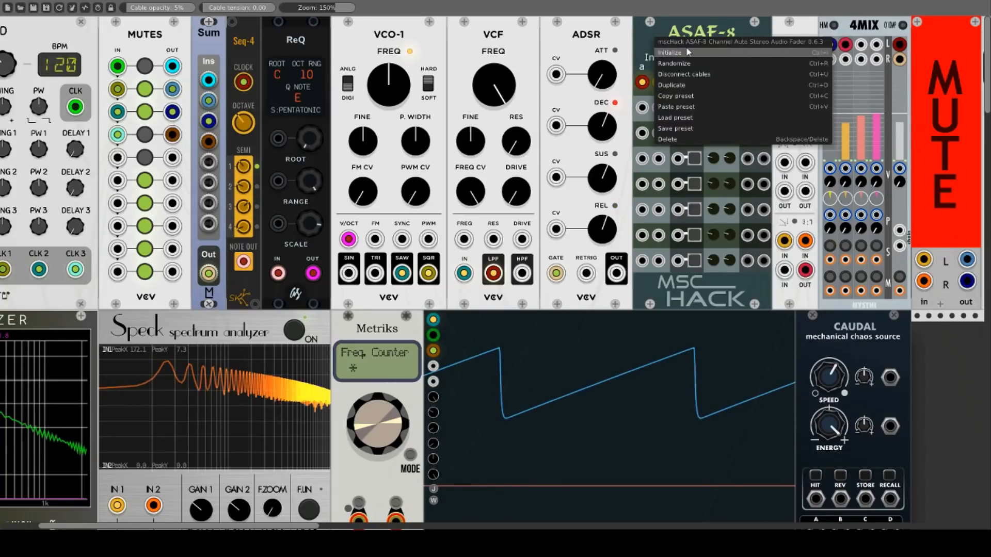
click(644, 35)
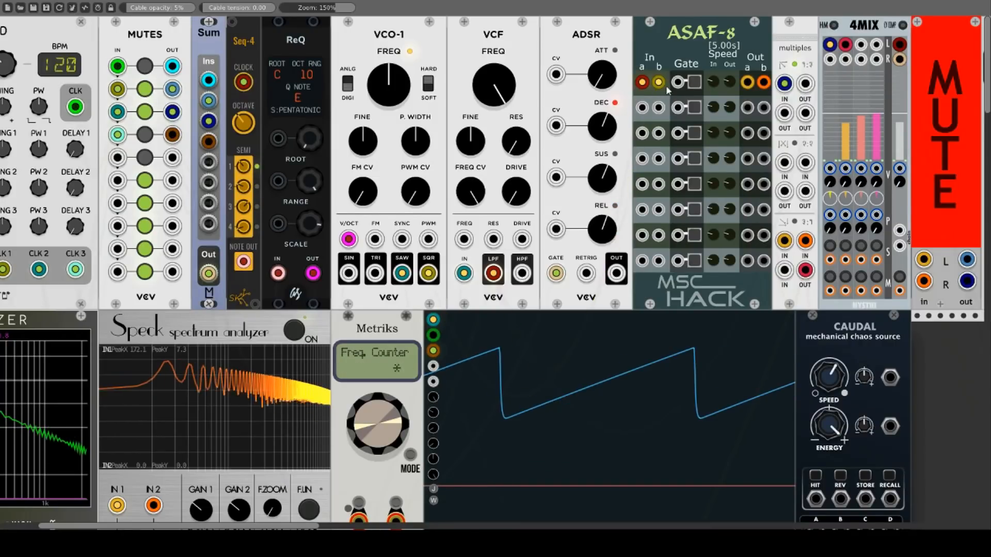
click(694, 83)
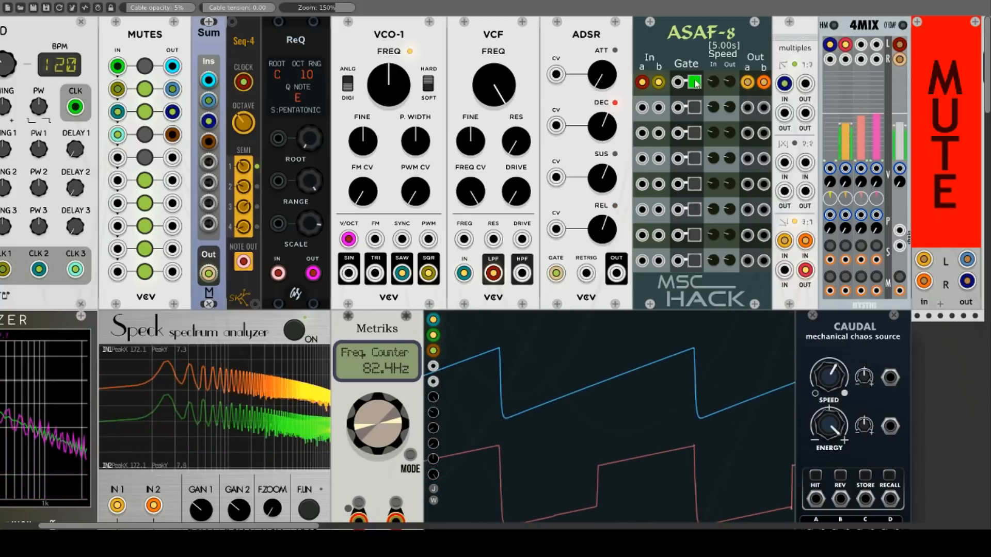
click(694, 82)
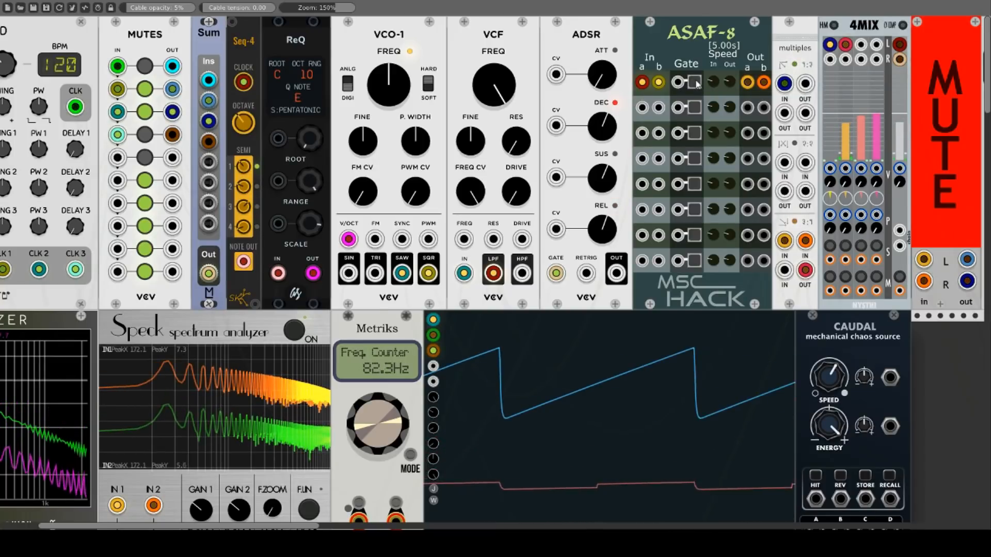
click(694, 81)
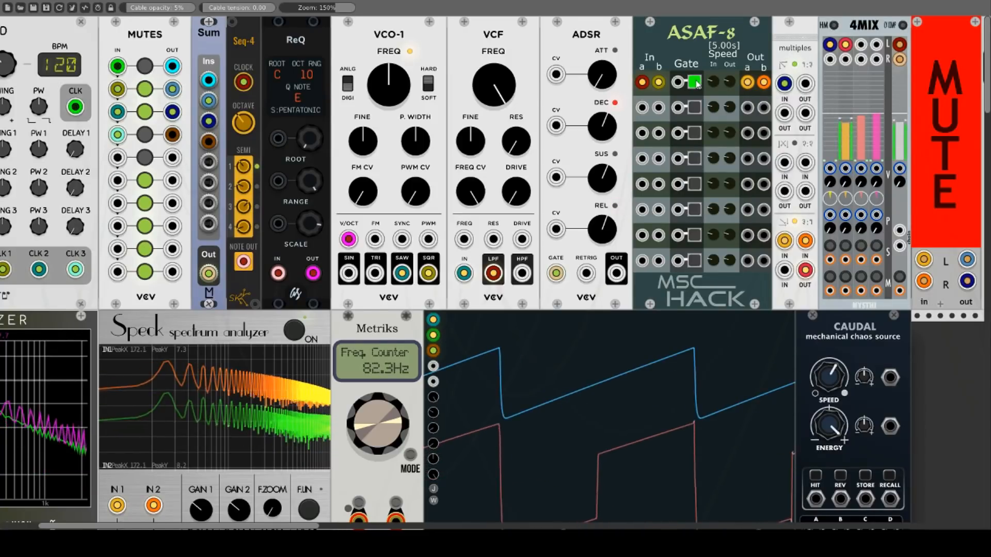
click(694, 83)
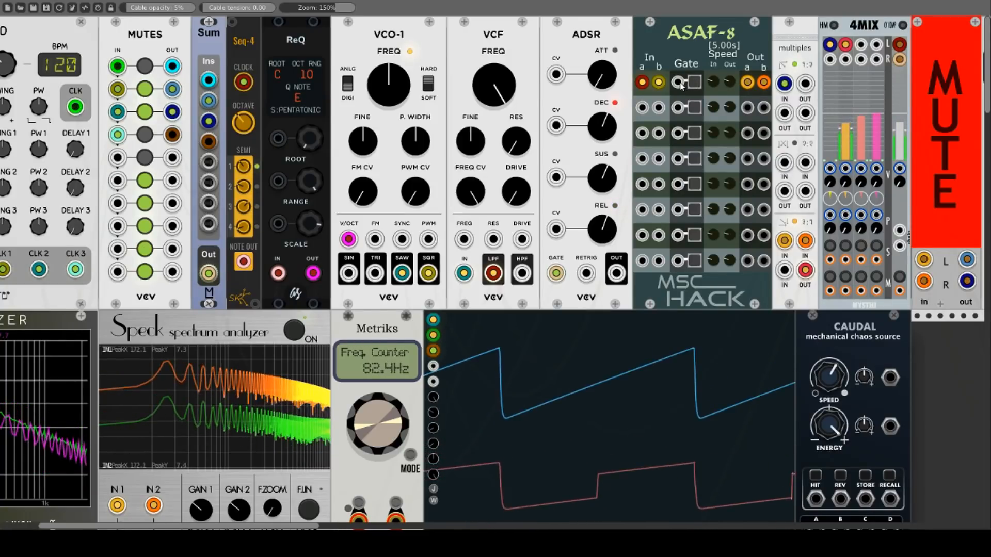
- Patch the third MUTES output to ASAF-8's first gate input and adjust that channel's fade-in speed
drag(678, 83, 175, 113)
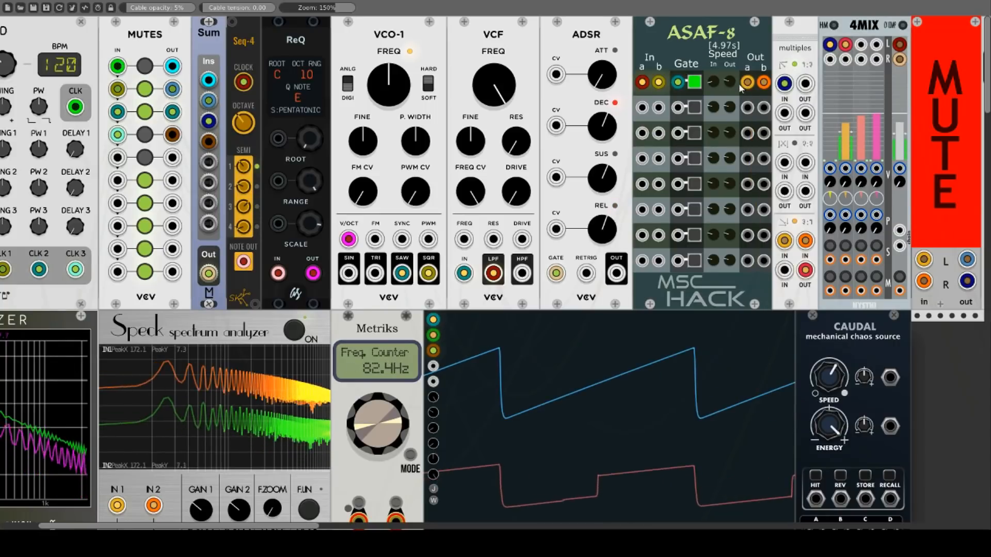
drag(714, 83, 727, 166)
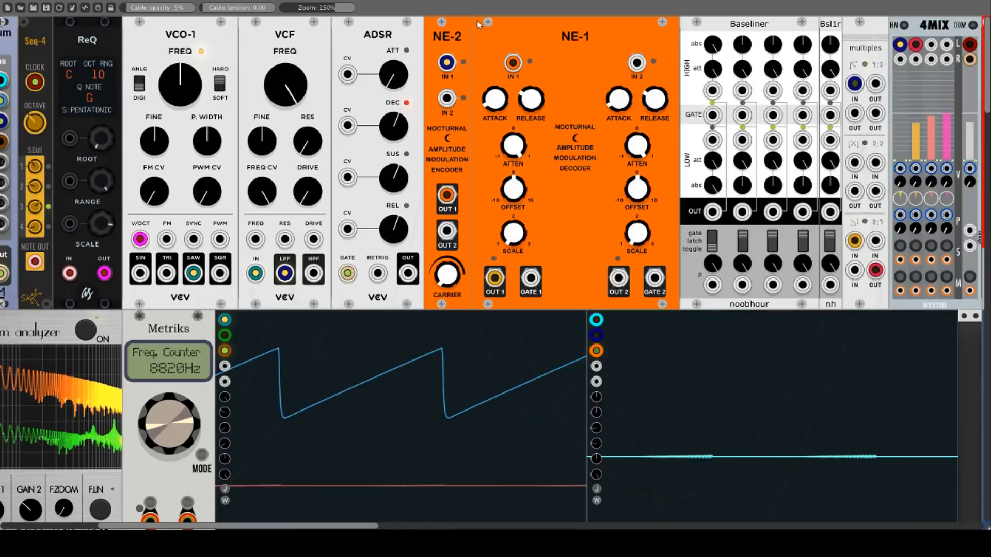
- Check the full module name of the NE-1 decoder
right_click(571, 51)
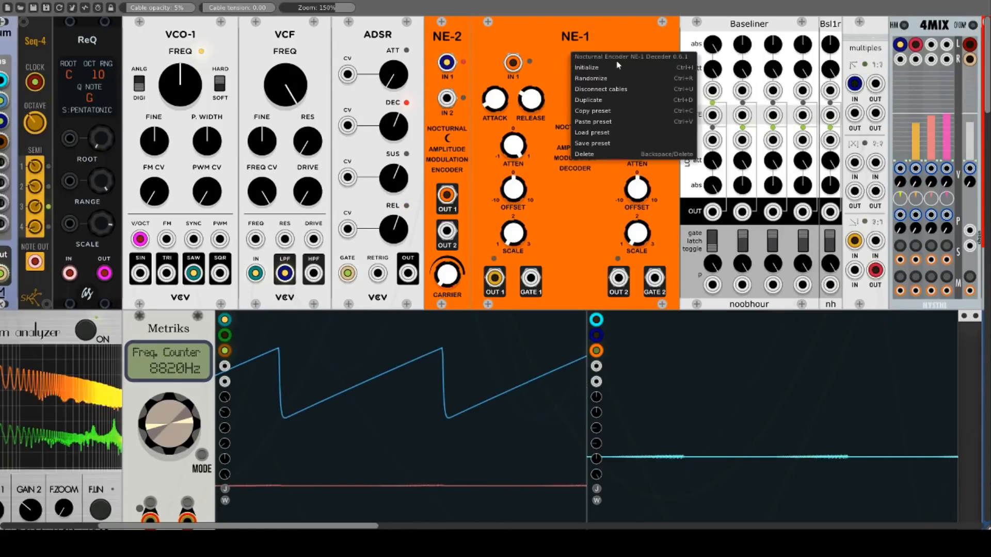
click(533, 36)
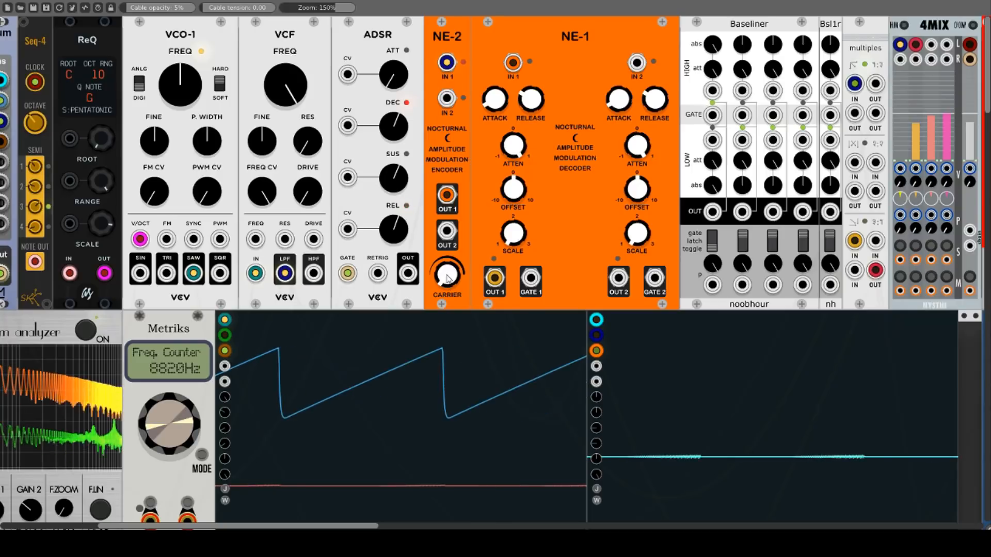
- Trace the NE-2 and NE-1 signal cables and try the CARRIER knob and NE-1's first ATTACK knob
drag(447, 285, 447, 283)
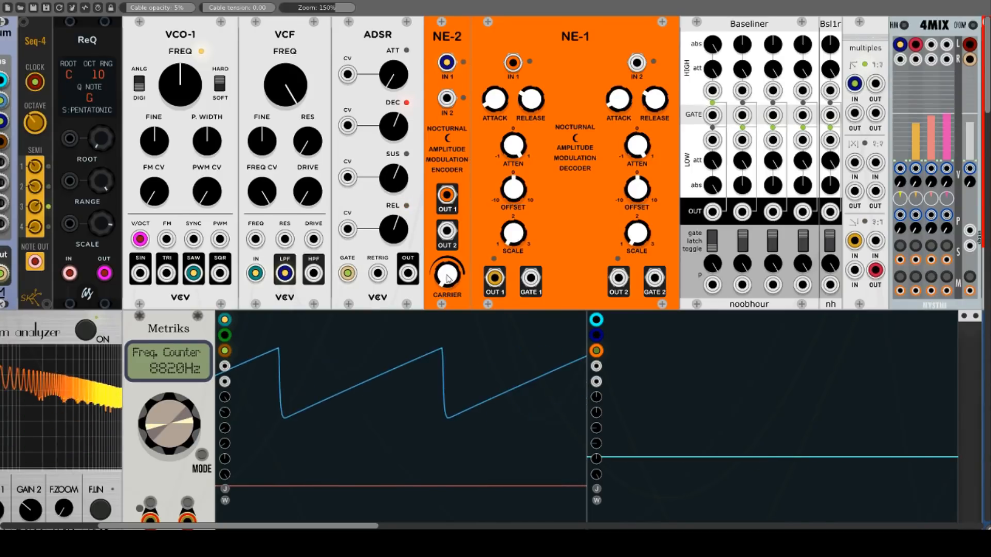
mouse_move(446, 59)
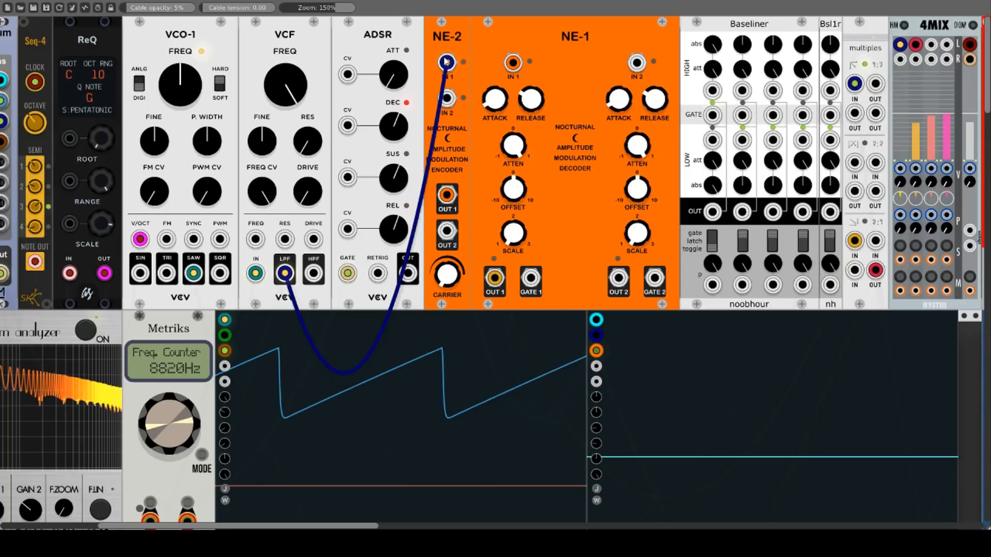
mouse_move(454, 192)
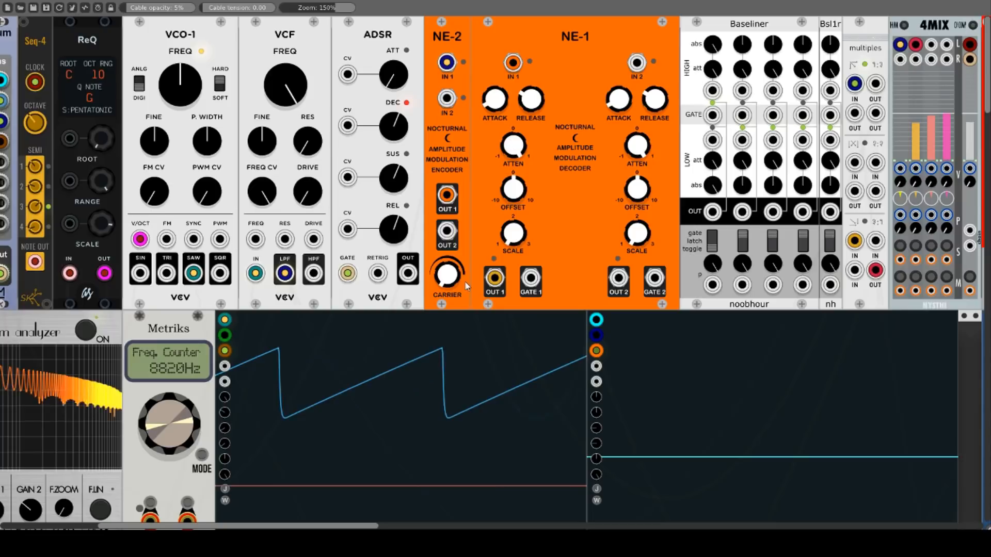
mouse_move(496, 278)
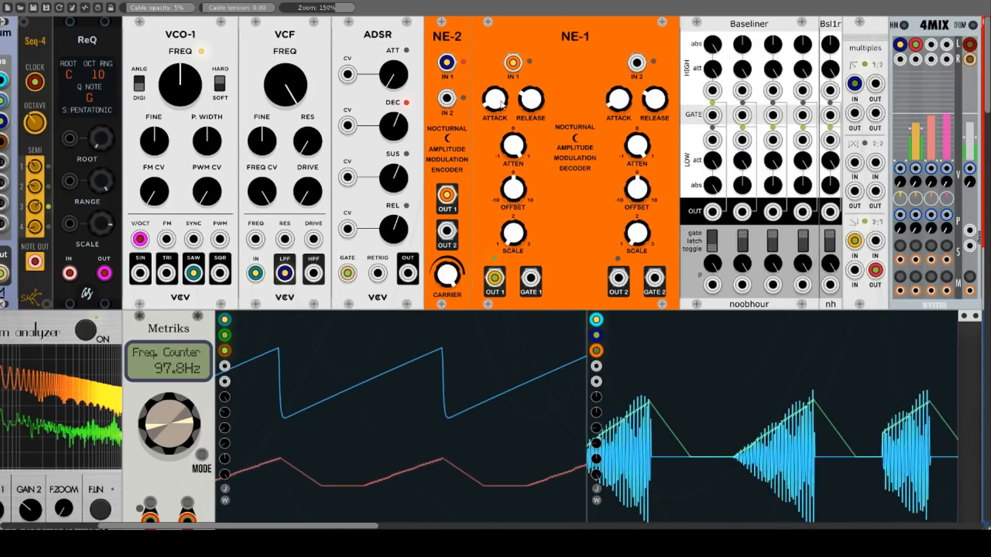
drag(495, 99, 495, 57)
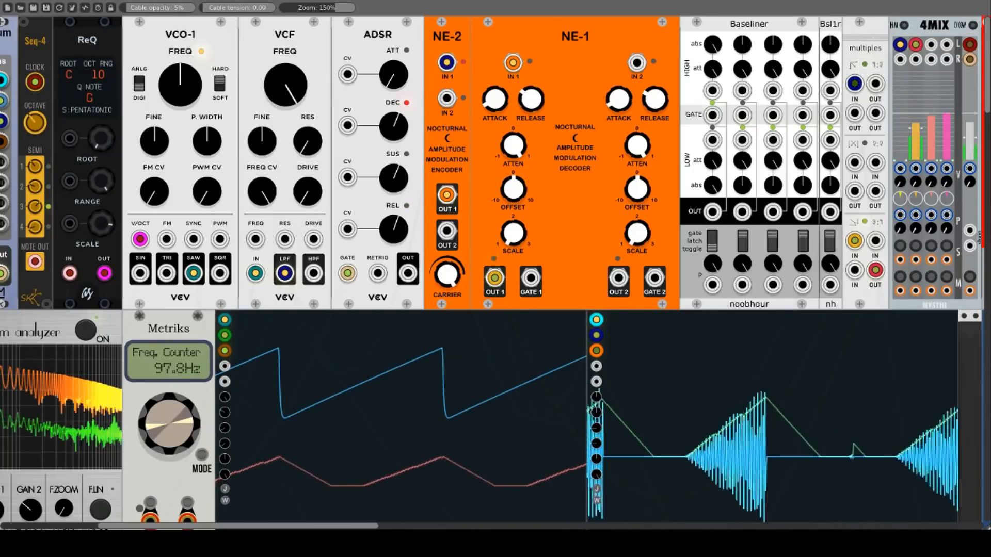
- Reset the NE-1's first release control, then lower its channel 1 attenuation and raise its channel 1 offset
double_click(534, 106)
drag(514, 148, 514, 263)
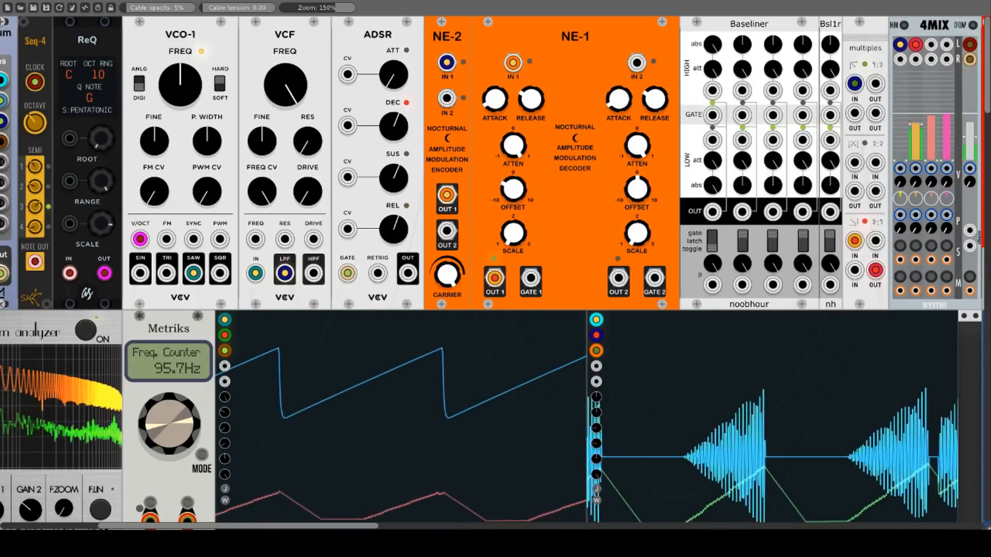
drag(515, 187, 515, 155)
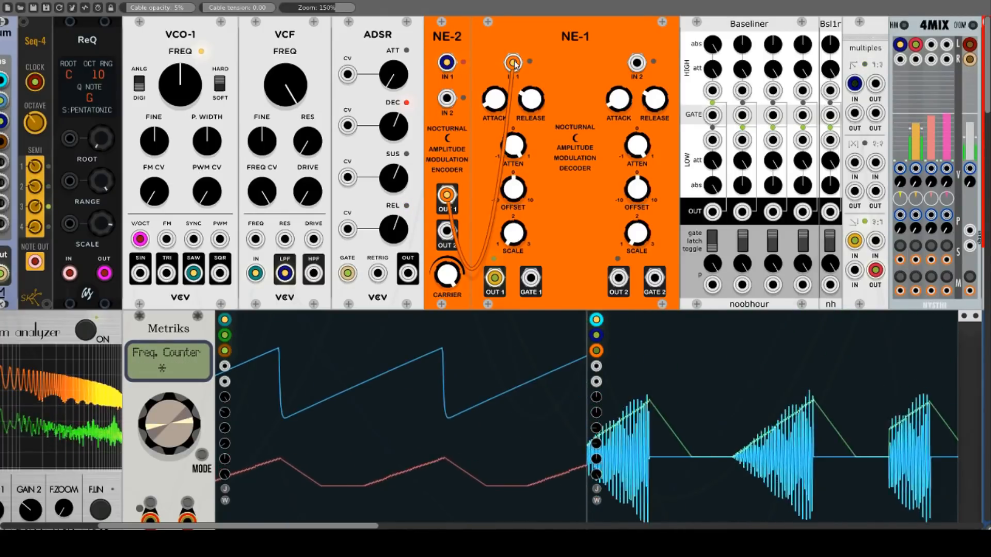
- Patch the VCF low-pass output into NE-1 IN 1 and NE-1 OUT 1 into NE-2 IN 1
mouse_move(514, 62)
mouse_down()
mouse_move(449, 63)
mouse_move(513, 63)
mouse_up()
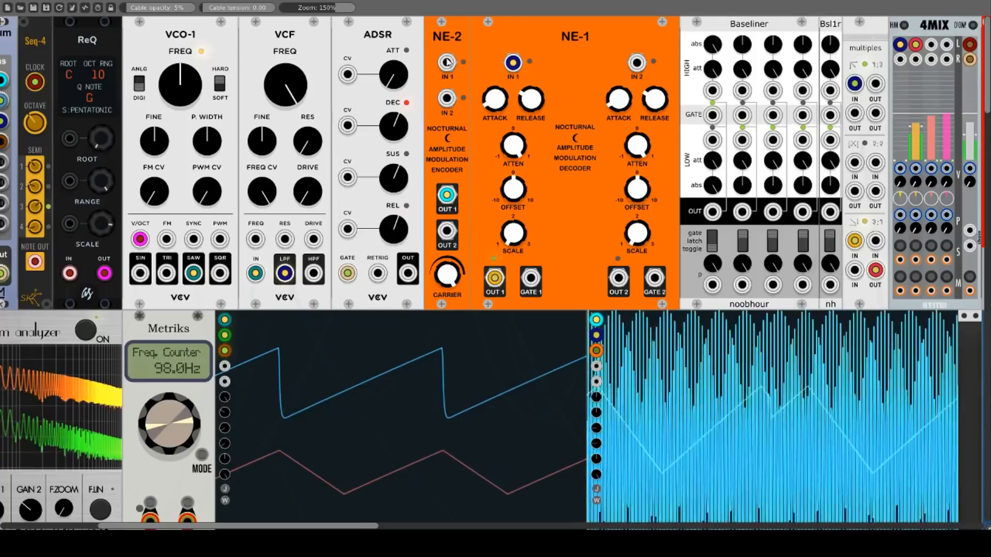
drag(447, 62, 496, 278)
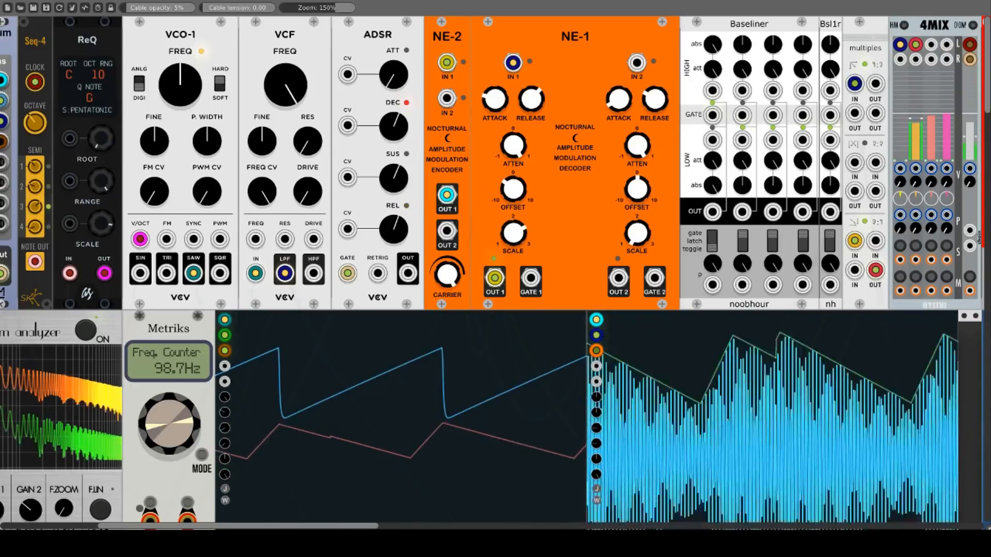
- Initialize the NE-1 decoder module and lower the carrier on the NE-2 encoder
right_click(569, 66)
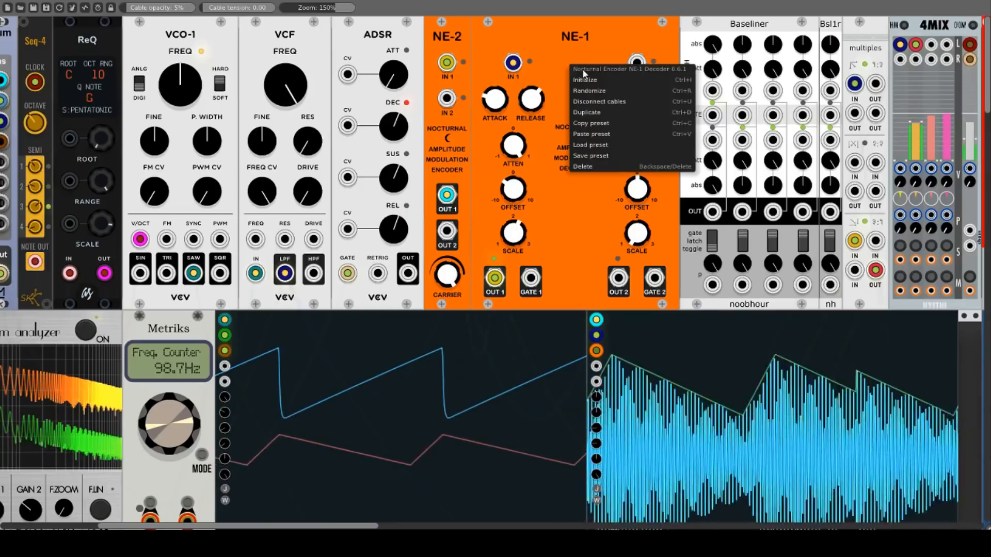
click(578, 79)
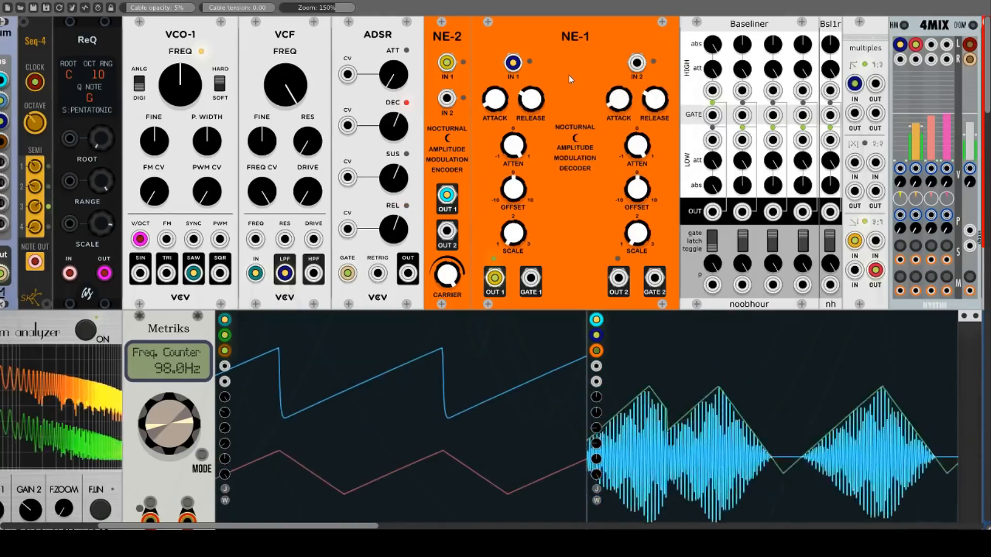
drag(447, 286, 447, 464)
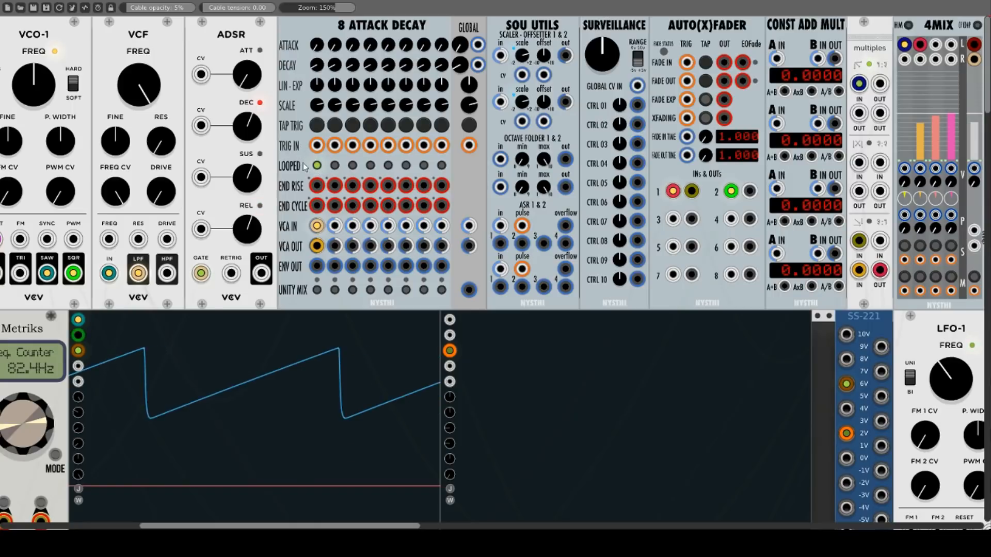
- Turn off looping for channel 1 of the 8 Attack Decay and fire its envelope manually several times
click(318, 127)
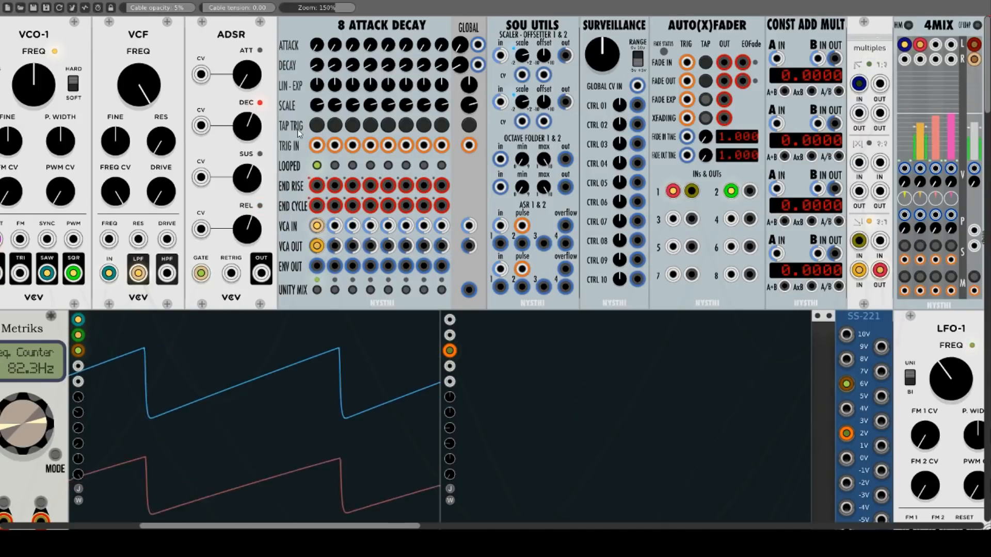
click(317, 166)
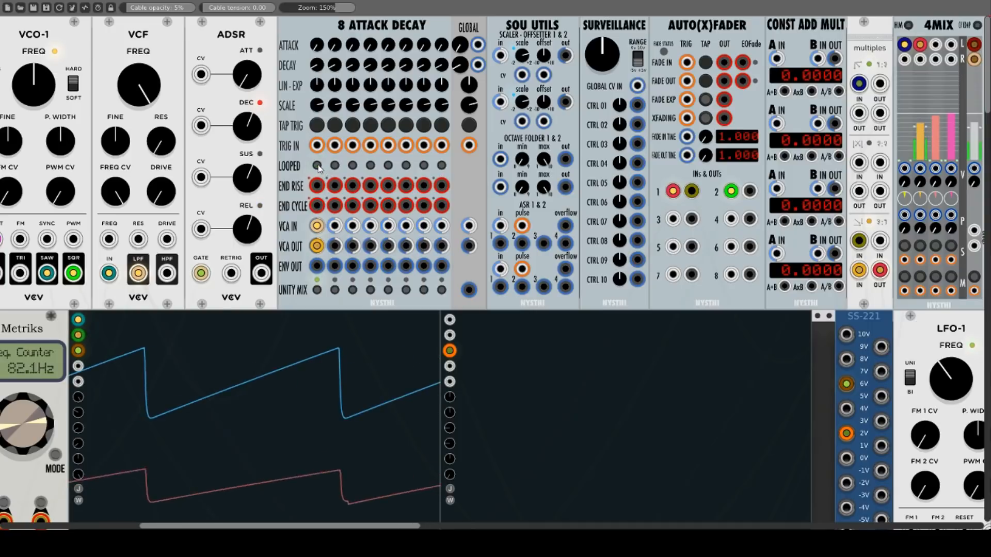
click(318, 126)
click(317, 126)
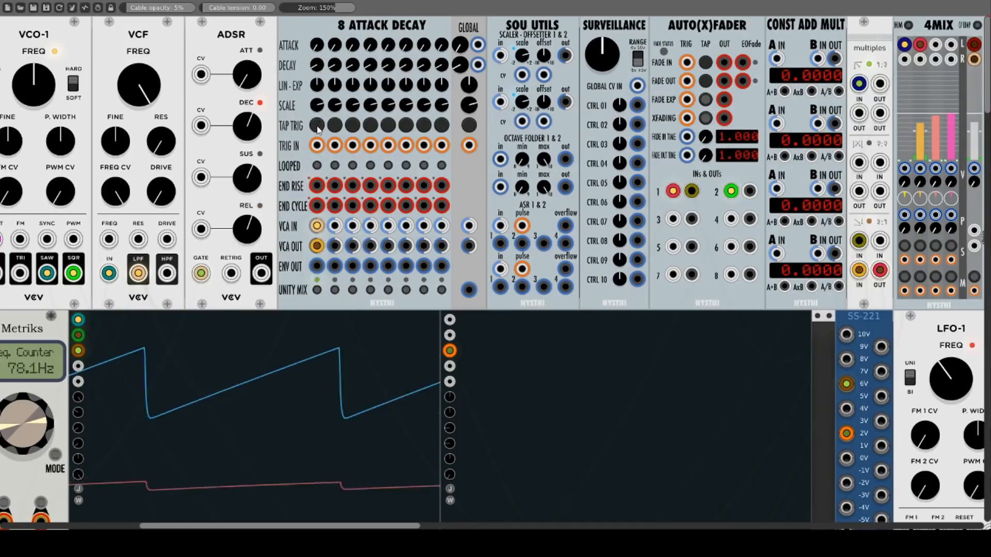
click(318, 126)
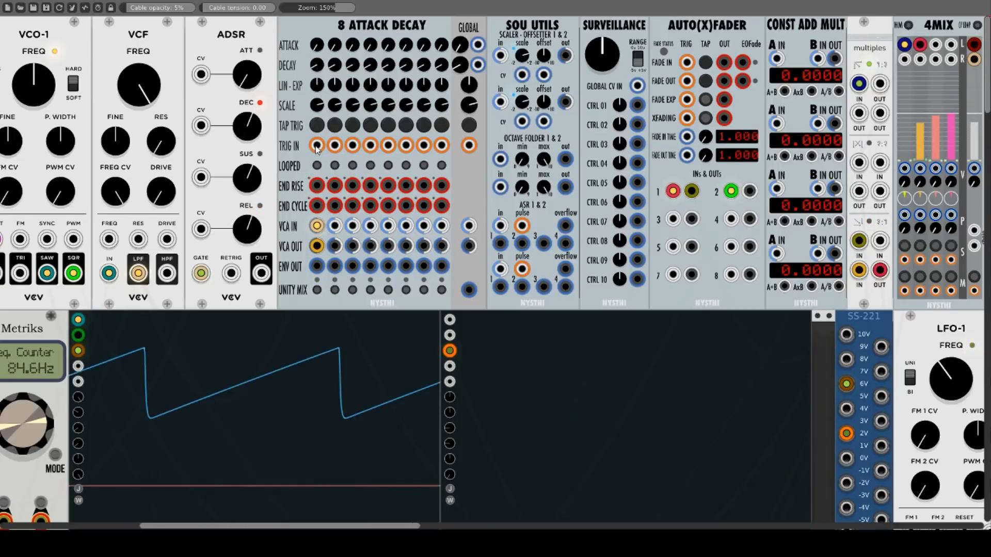
- Connect the Sum module's output to the channel 1 trigger input of the 8 Attack Decay
drag(317, 146, 54, 274)
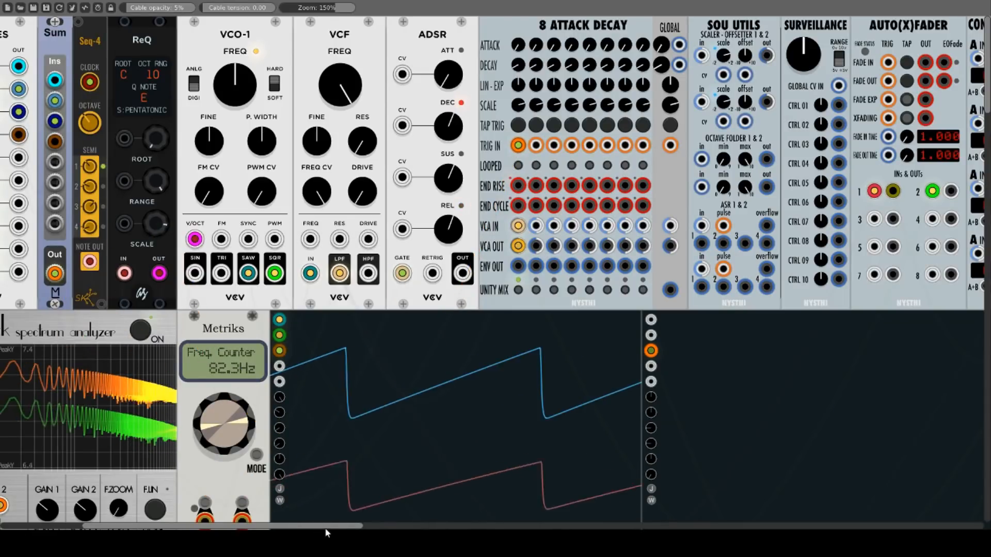
drag(326, 527, 378, 527)
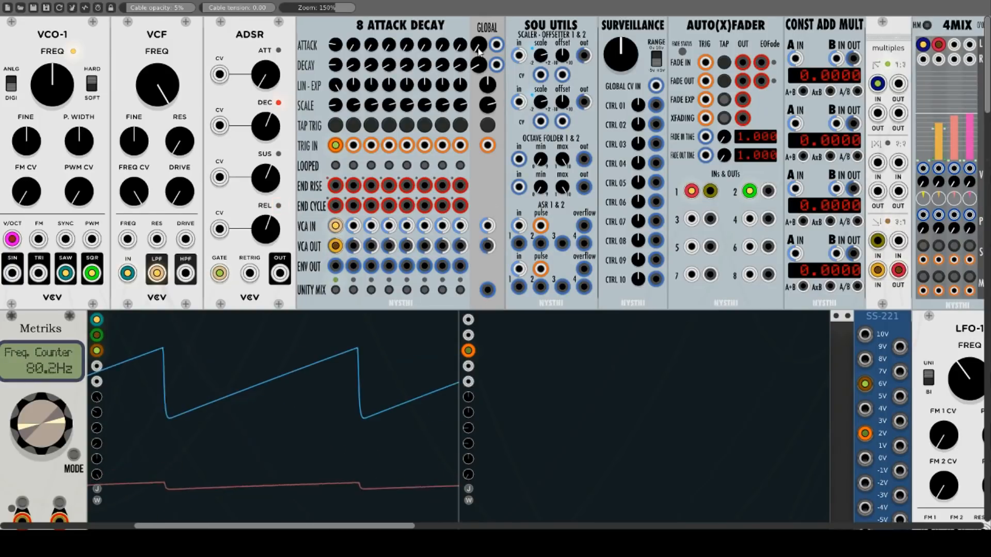
- Adjust the global attack, curve and scale of the 8 Attack Decay
drag(477, 49, 478, 43)
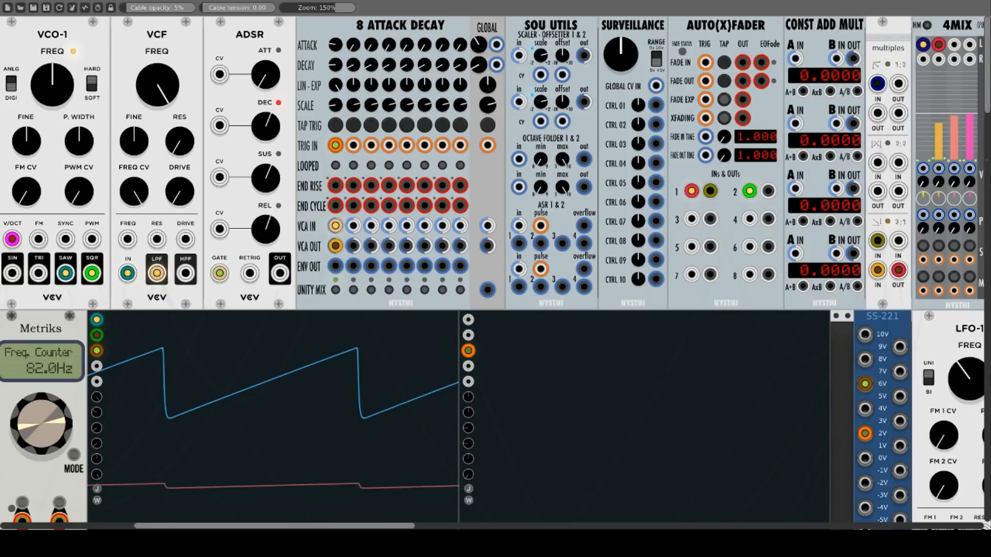
mouse_move(478, 44)
mouse_down()
mouse_move(478, 26)
mouse_move(478, 52)
mouse_up()
drag(496, 89, 479, 40)
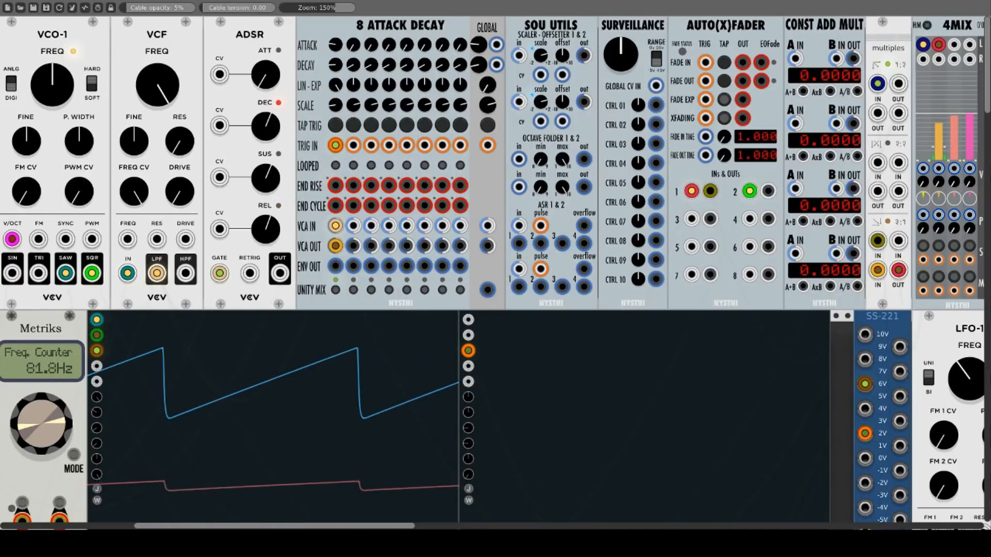
drag(486, 108, 486, 99)
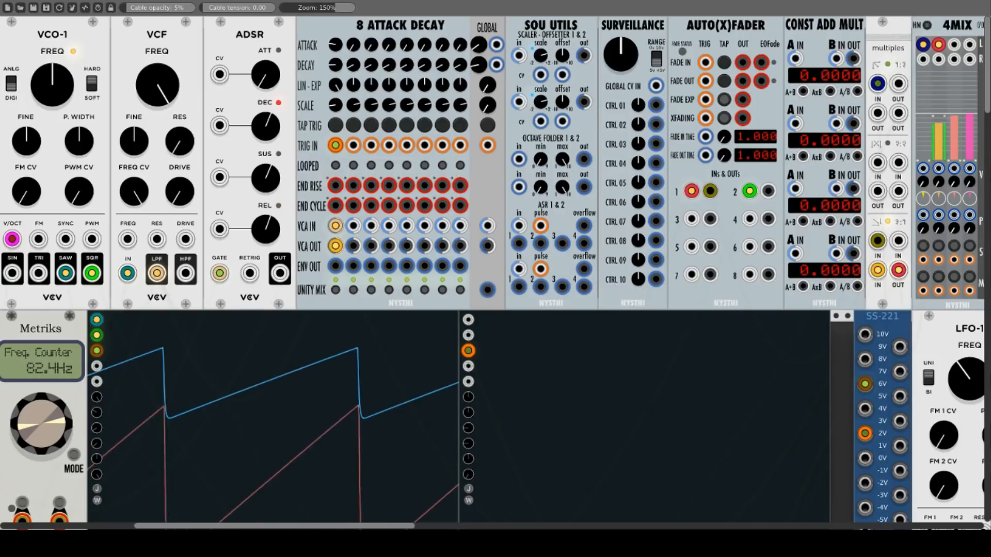
- Move the trigger cable from channel 1 to the global trigger input and raise the global scale
drag(336, 145, 487, 145)
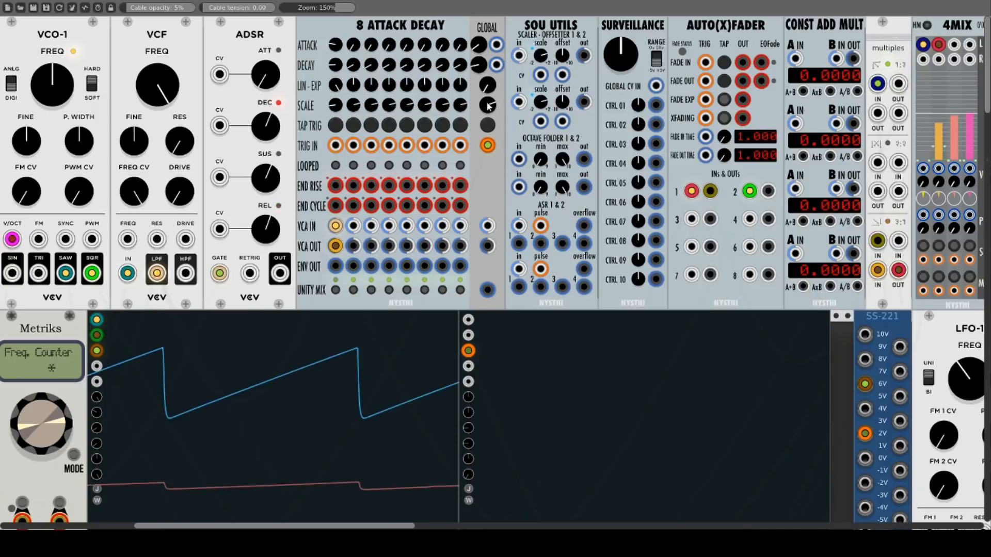
drag(487, 105, 488, 77)
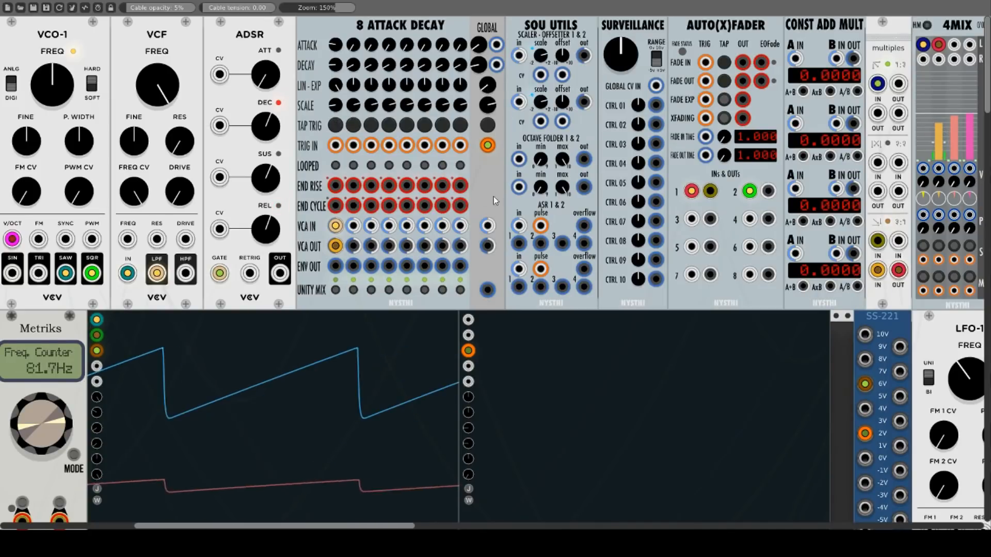
- Move the channel 1 VCA cables to the global VCA jacks and patch the global VCA and unity mix outputs to the second scope
scroll(514, 201, down, 1)
scroll(513, 201, down, 2)
drag(156, 196, 487, 148)
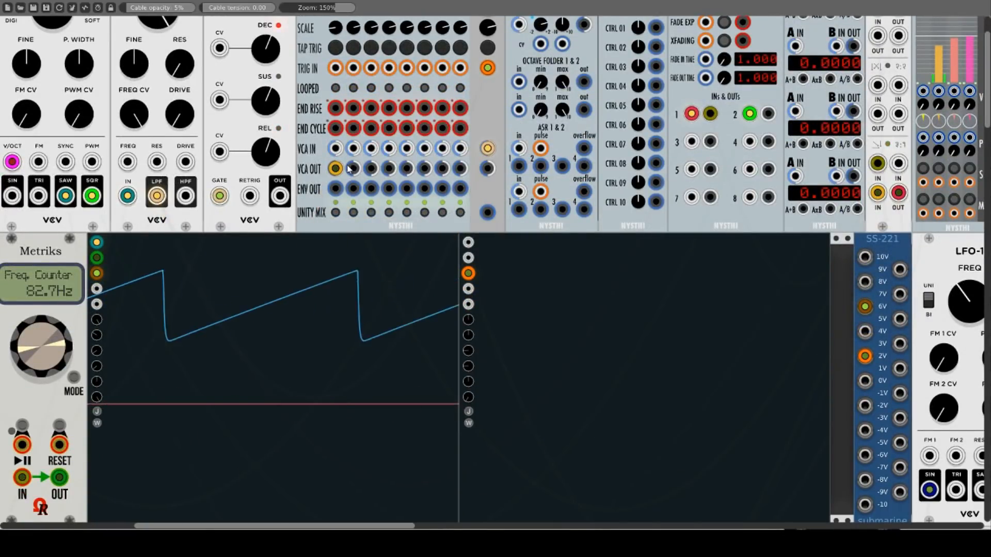
drag(336, 169, 487, 168)
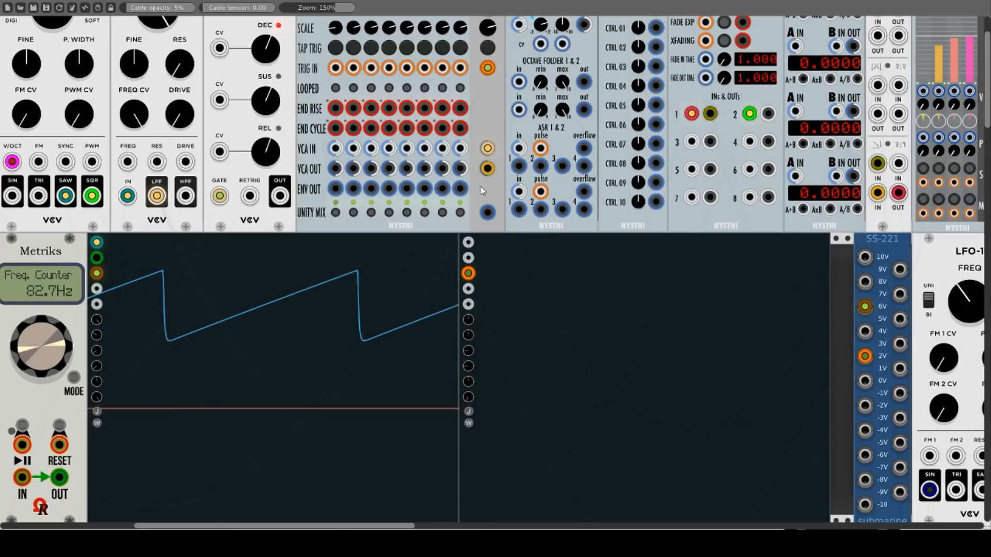
mouse_move(472, 244)
mouse_down()
mouse_move(487, 166)
mouse_move(490, 215)
mouse_move(469, 258)
mouse_up()
scroll(489, 301, up, 3)
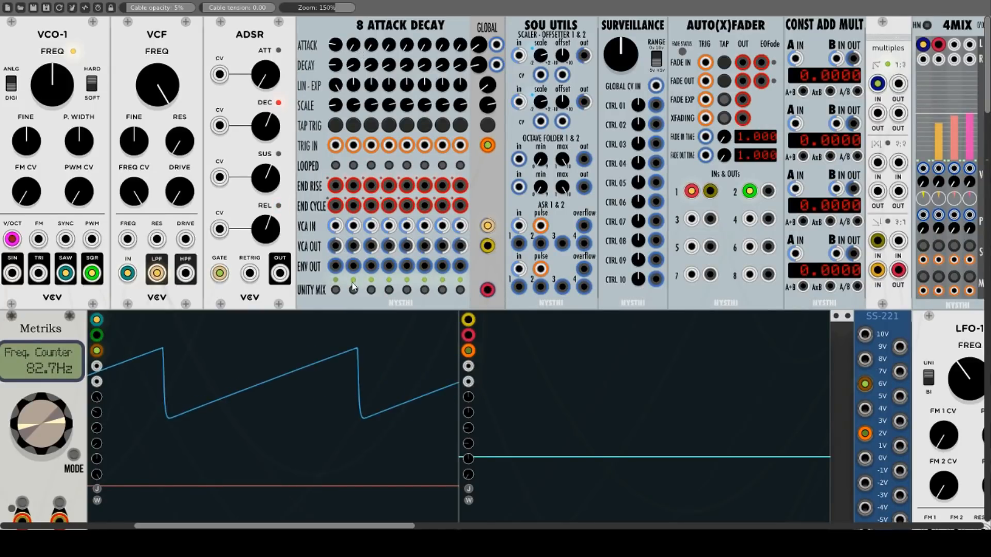
- Enable the unity mix for all eight channels of the 8 Attack Decay
click(336, 290)
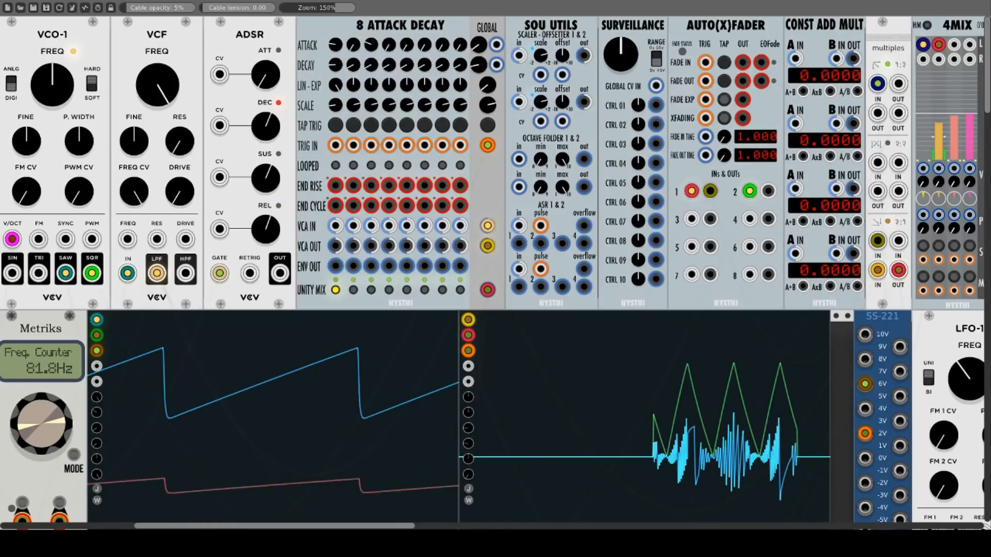
click(353, 290)
click(371, 290)
click(389, 290)
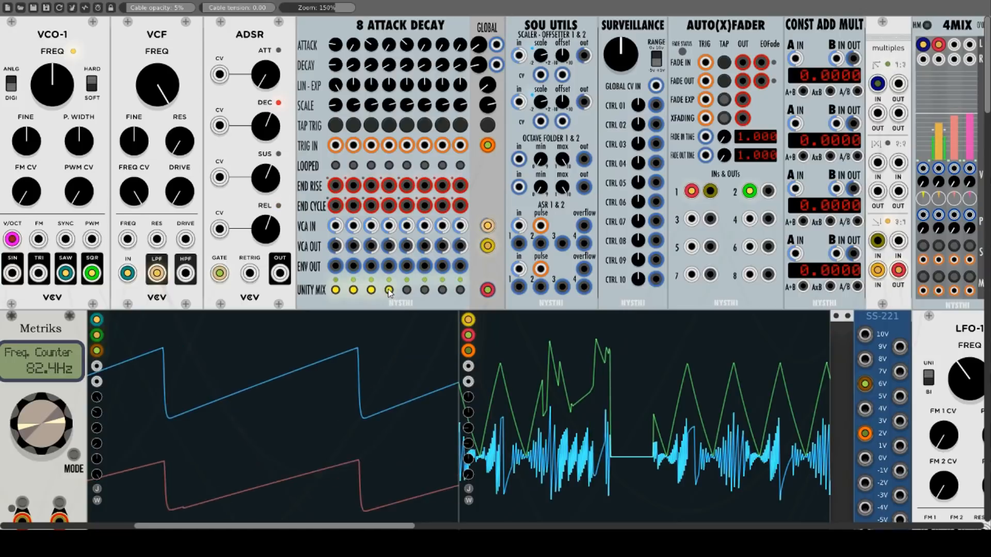
click(406, 290)
click(425, 290)
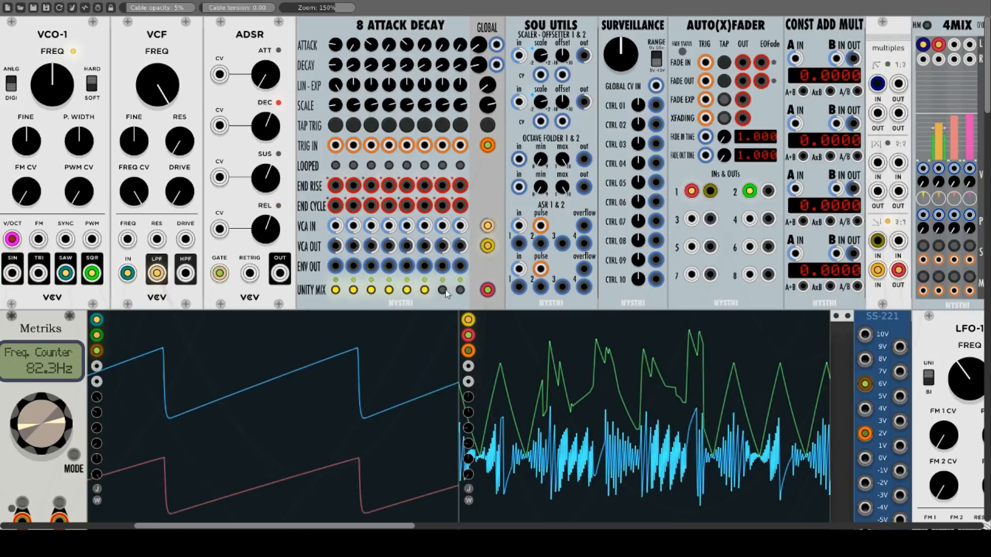
click(442, 290)
click(461, 290)
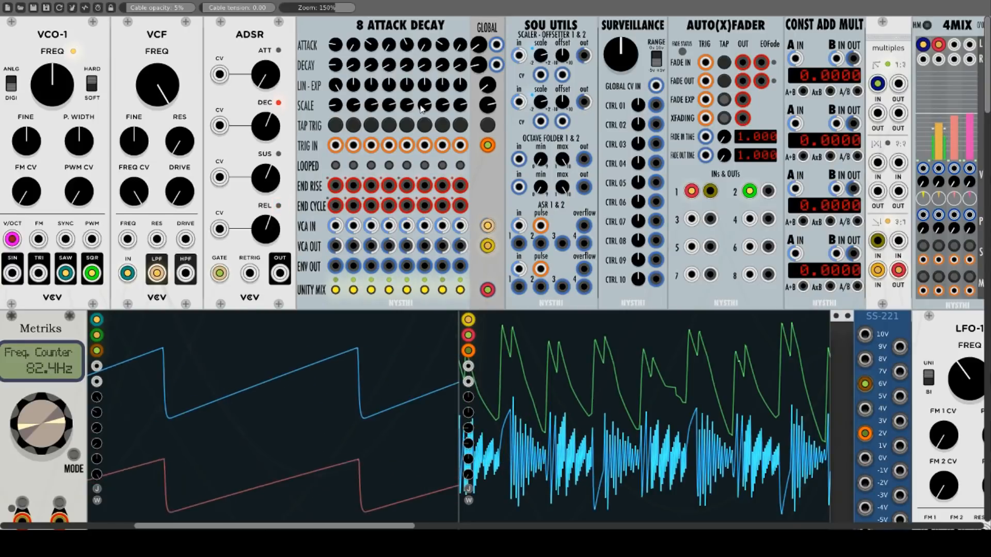
- Lower the channel 6 scale on the 8 Attack Decay
drag(425, 105, 389, 154)
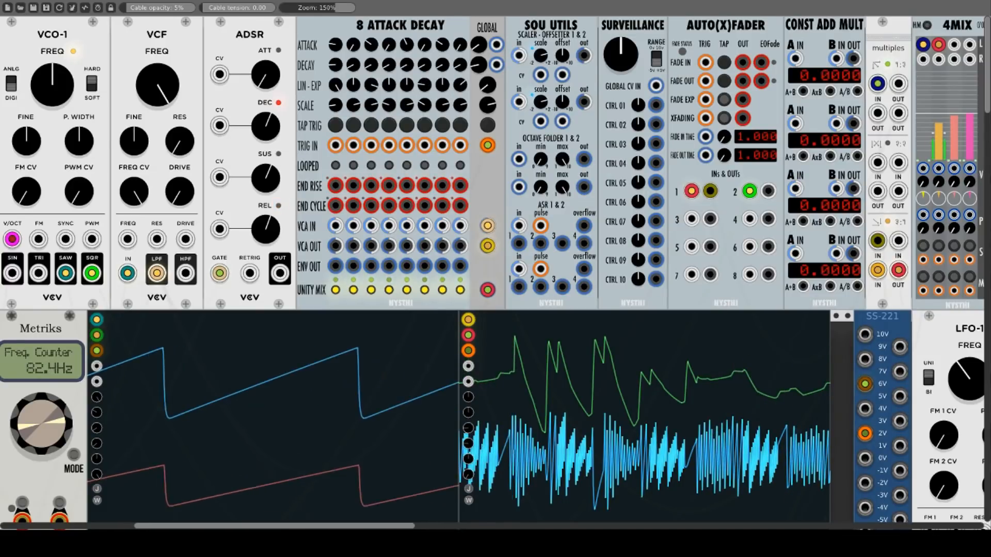
drag(424, 106, 424, 140)
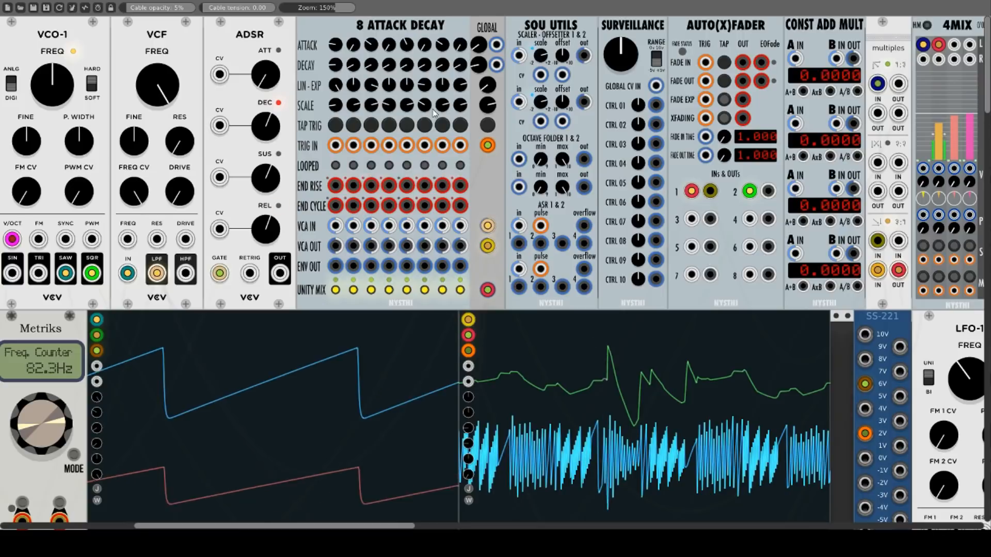
drag(488, 290, 468, 319)
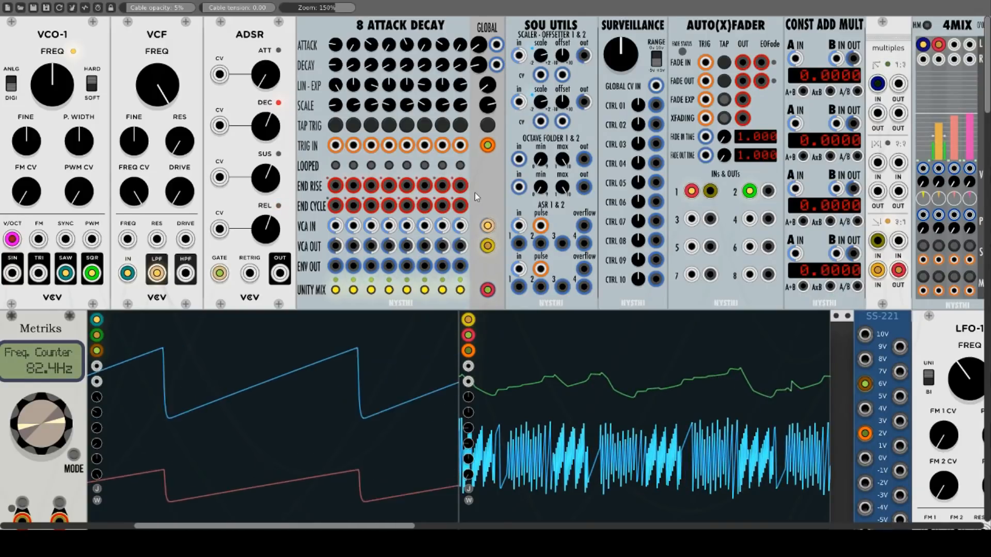
- Remove the cables from the global VCA input, VCA output and unity mix output of the 8 Attack Decay
mouse_move(488, 226)
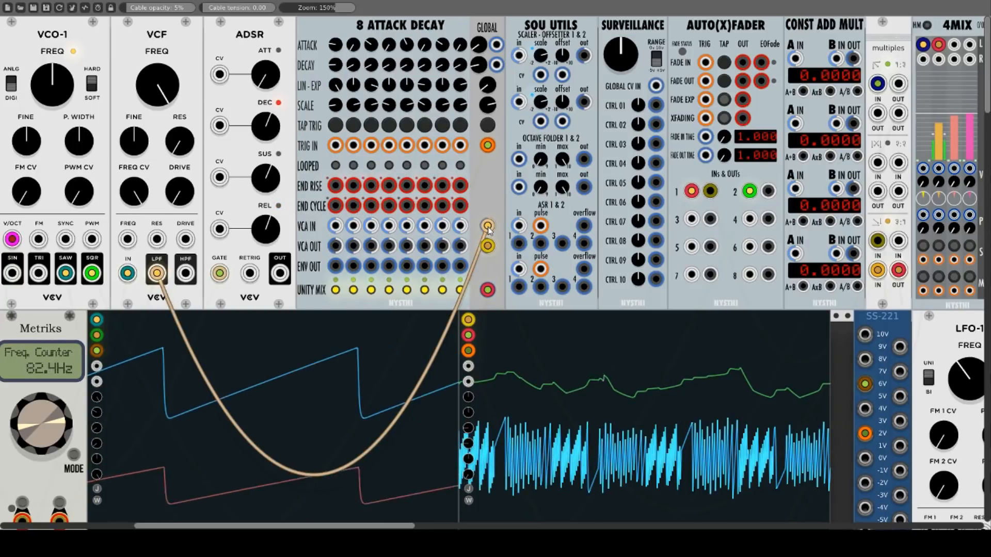
right_click(488, 226)
right_click(487, 247)
right_click(489, 282)
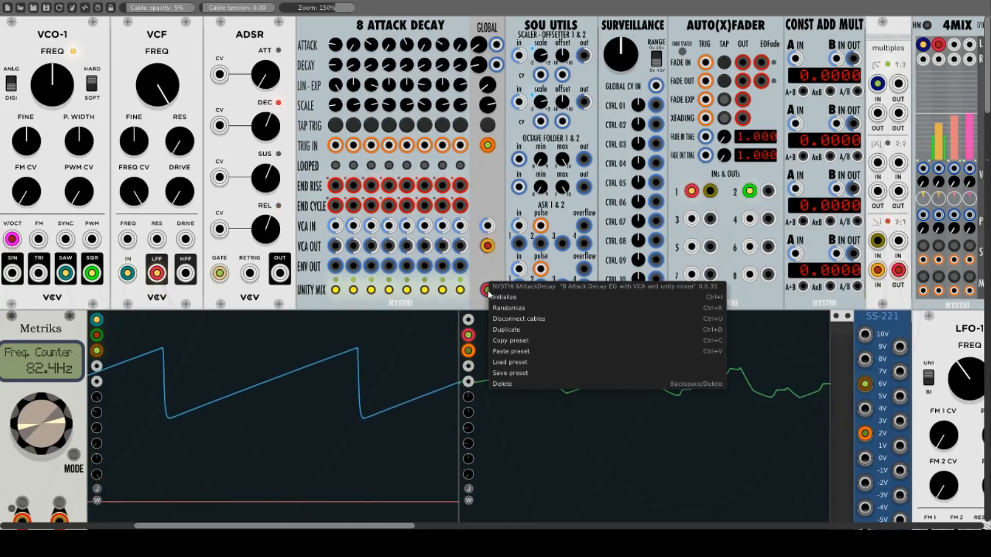
right_click(487, 289)
right_click(487, 289)
right_click(488, 246)
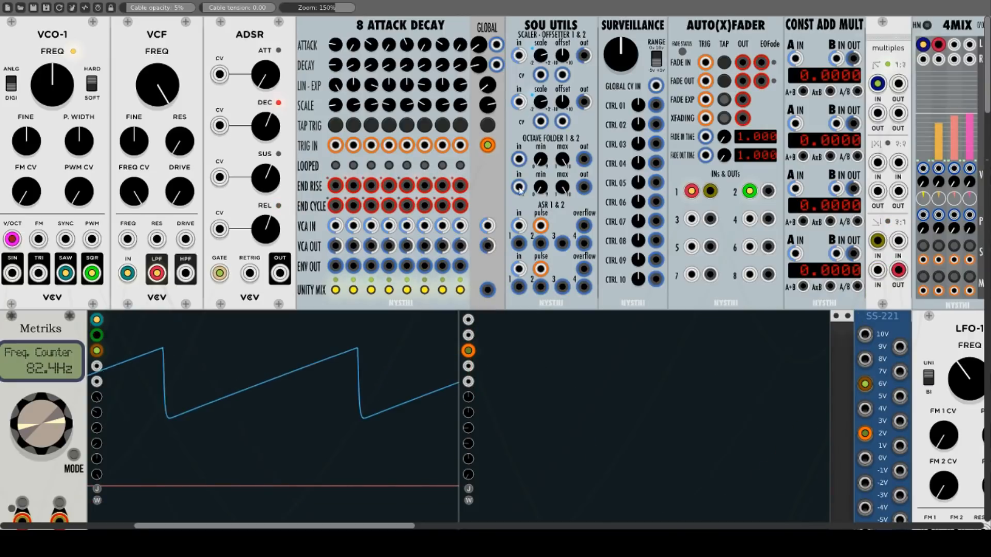
- Route the VCF low-pass output through SQU UTILS scaler 1 into the lower multiples input
drag(520, 57, 164, 275)
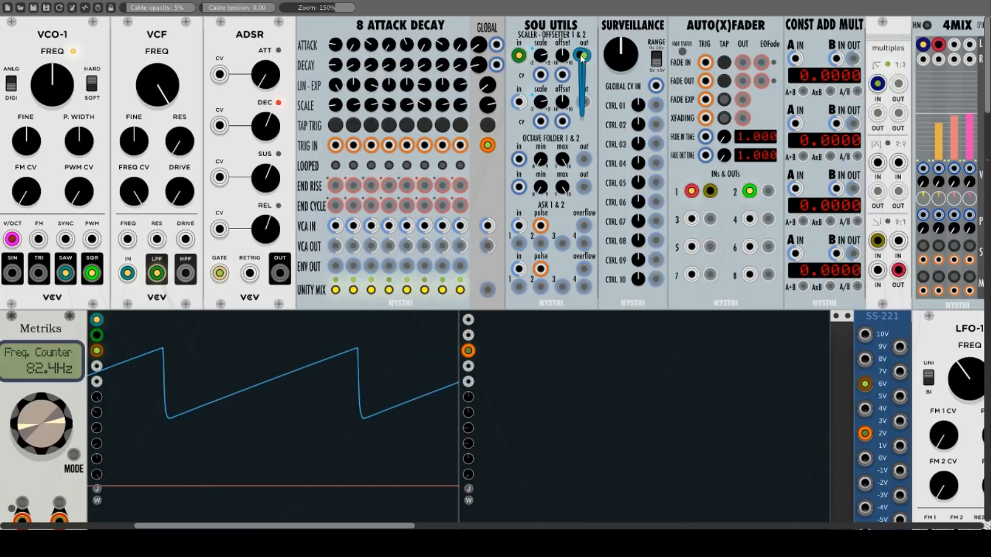
drag(583, 56, 877, 271)
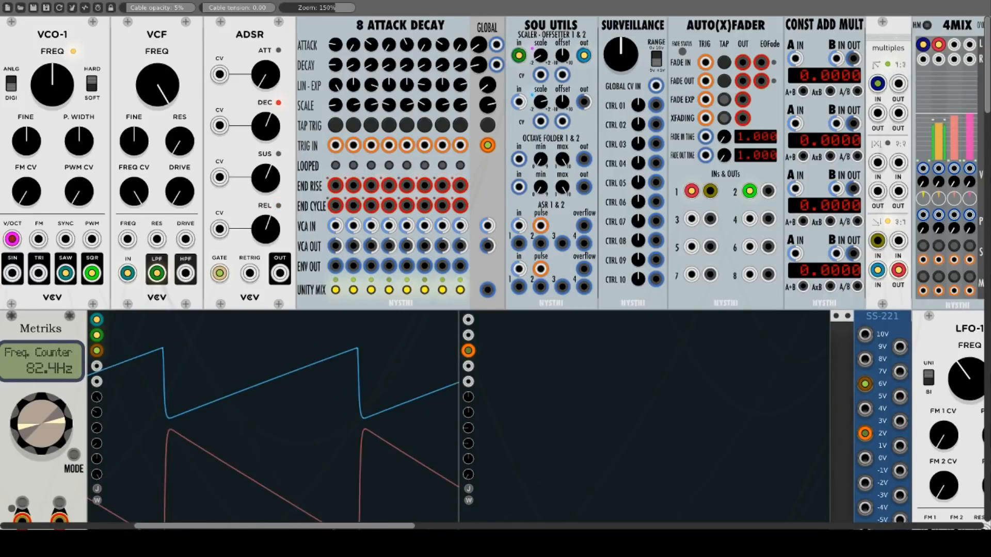
- Raise the scale of scaler 1 and modulate it by patching the ADSR output into its scale CV input
drag(540, 55, 540, 25)
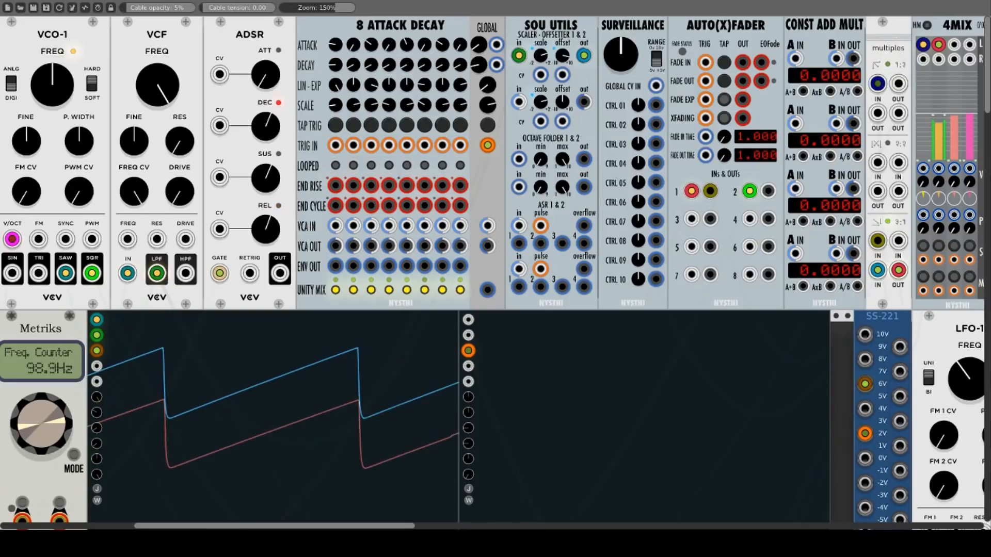
mouse_move(540, 75)
mouse_down()
mouse_move(536, 131)
mouse_move(460, 316)
mouse_move(280, 273)
mouse_up()
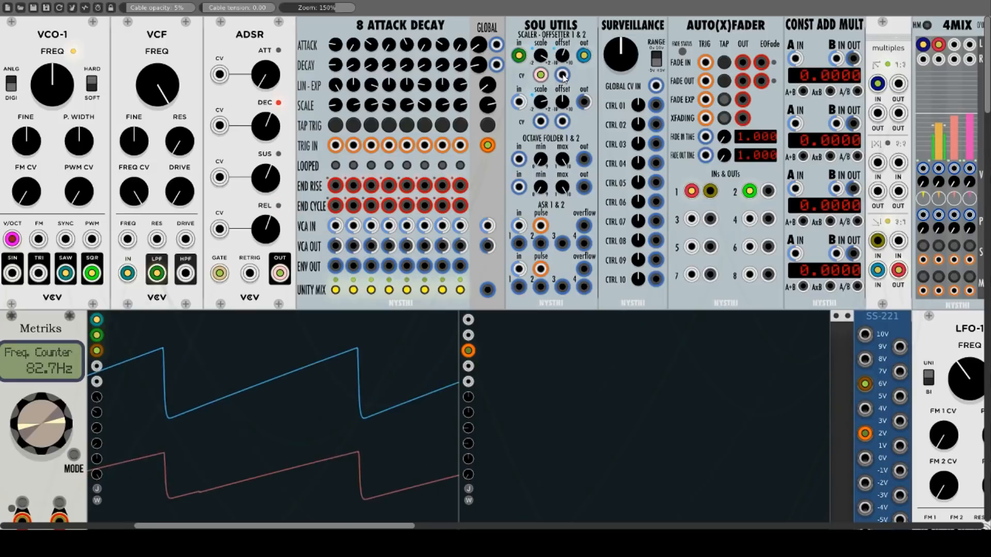
- Patch the upper multiples output into the offset CV input of SQU UTILS scaler 1
drag(562, 75, 877, 113)
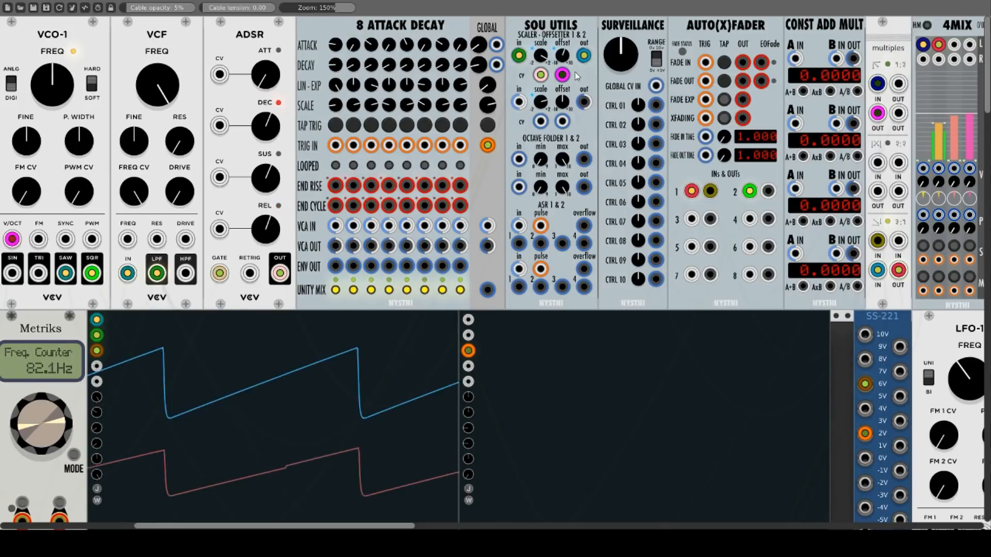
- Reroute the VCF signal through Surveillance, from Global CV In to the CTRL 01 output, and unplug the CV cables from scaler 1
drag(582, 56, 656, 105)
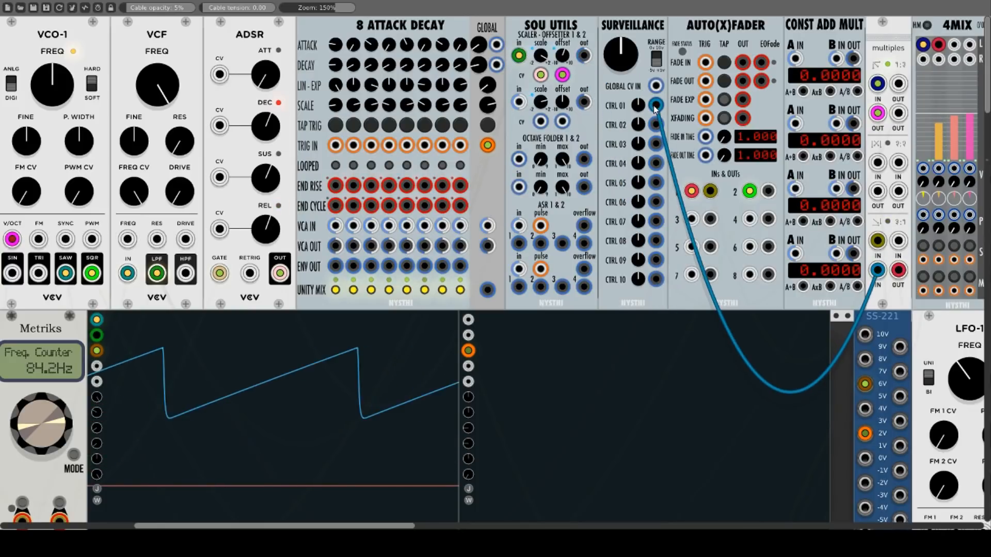
drag(518, 55, 654, 87)
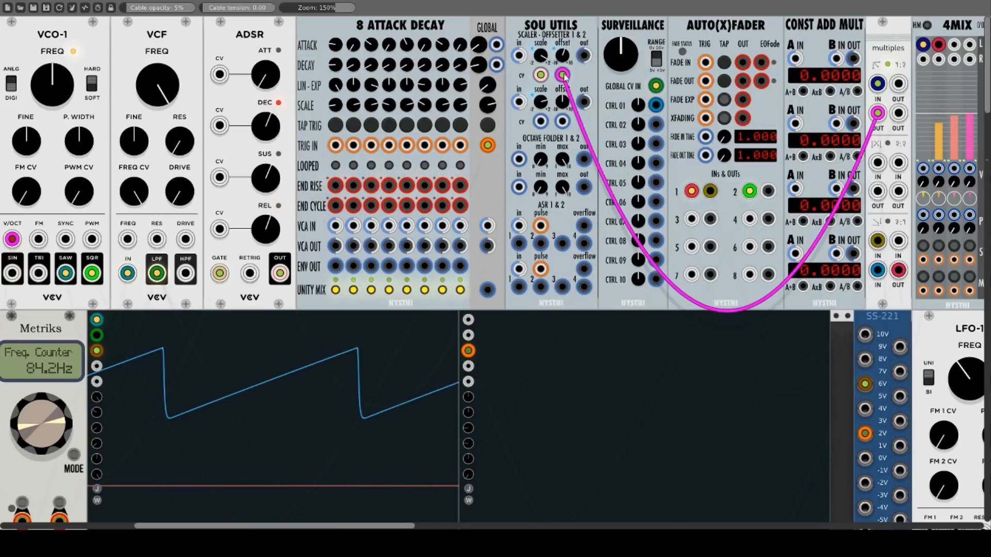
mouse_move(564, 77)
mouse_down()
mouse_move(553, 106)
mouse_move(554, 89)
mouse_up()
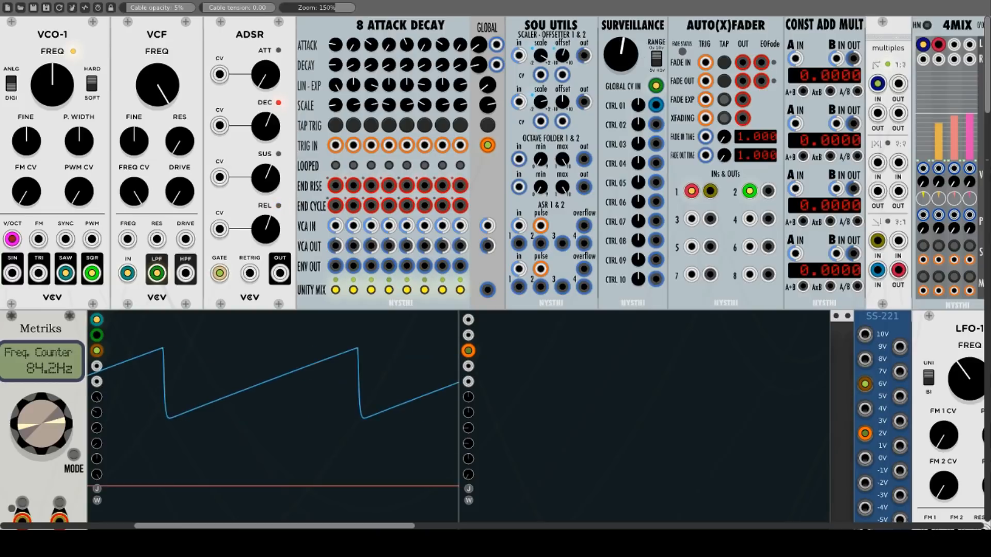
- Vary the CTRL 01 and global knobs on Surveillance and toggle its range switch to change the signal's level
mouse_move(638, 105)
mouse_down()
mouse_move(639, 72)
mouse_move(639, 84)
mouse_move(629, 78)
mouse_move(629, 136)
mouse_move(628, 62)
mouse_move(629, 75)
mouse_up()
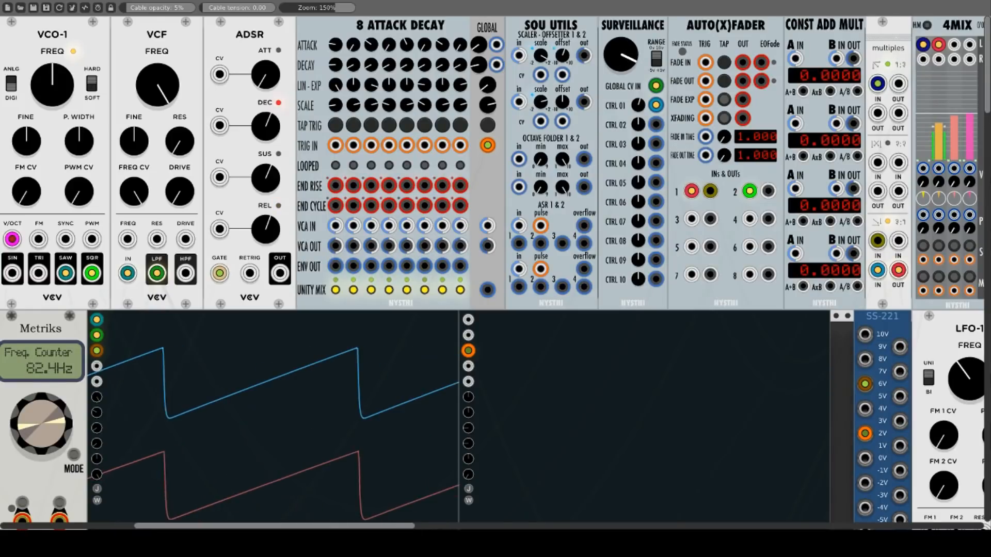
click(656, 61)
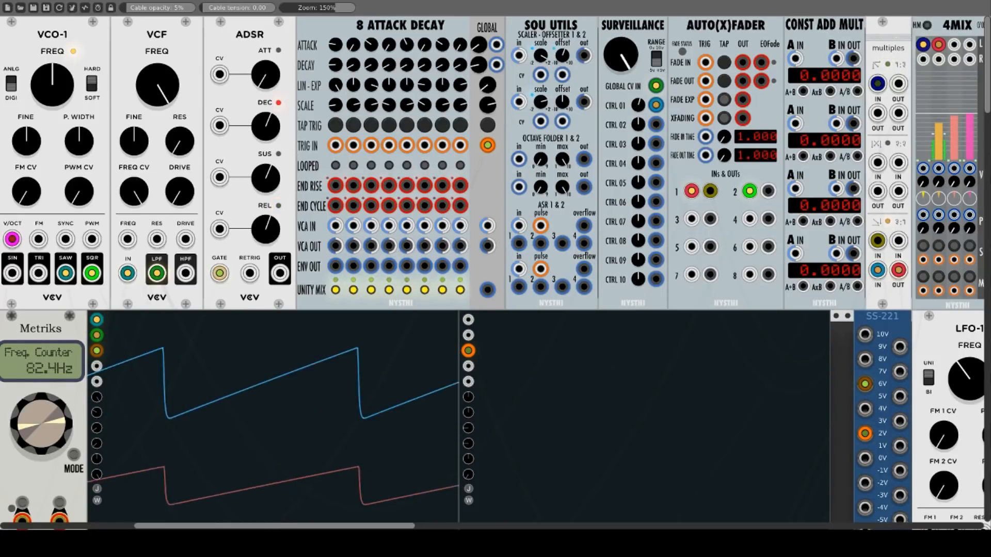
drag(620, 54, 620, 67)
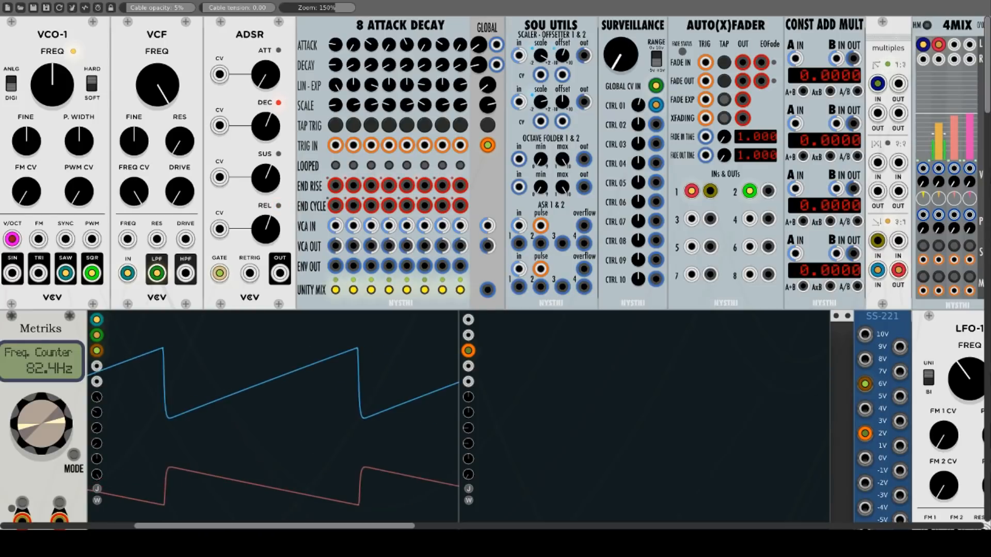
drag(620, 54, 621, 31)
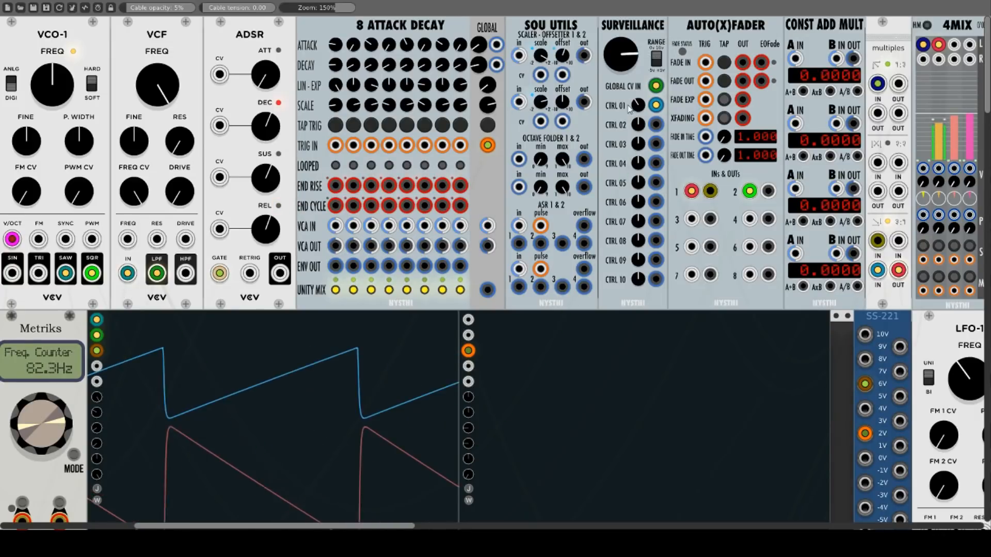
mouse_move(636, 107)
mouse_down()
mouse_move(635, 129)
mouse_move(636, 98)
mouse_up()
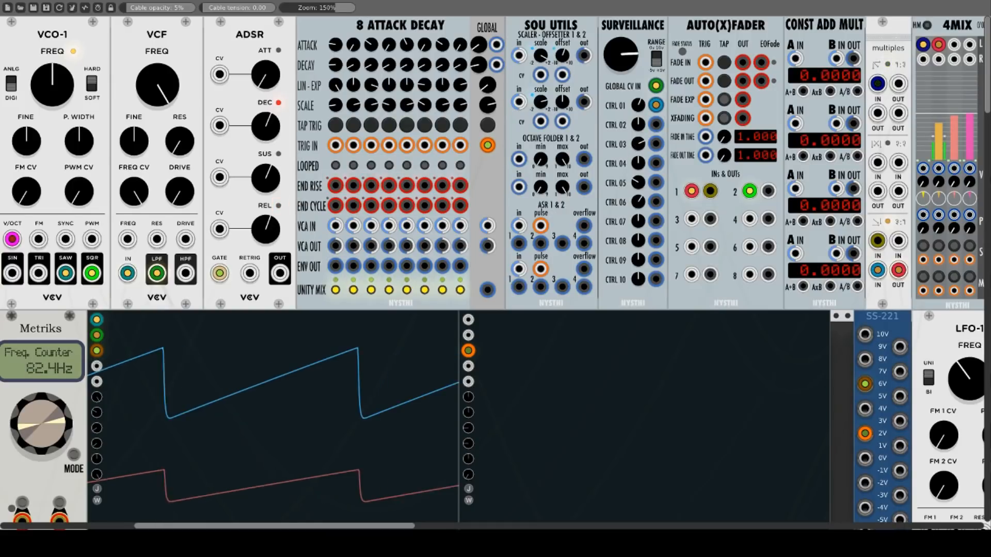
- Move the Surveillance output cable to CTRL 06 and feed Global CV In from the upper multiples output instead of the VCF
mouse_move(654, 163)
mouse_down()
mouse_move(655, 89)
mouse_move(656, 203)
mouse_up()
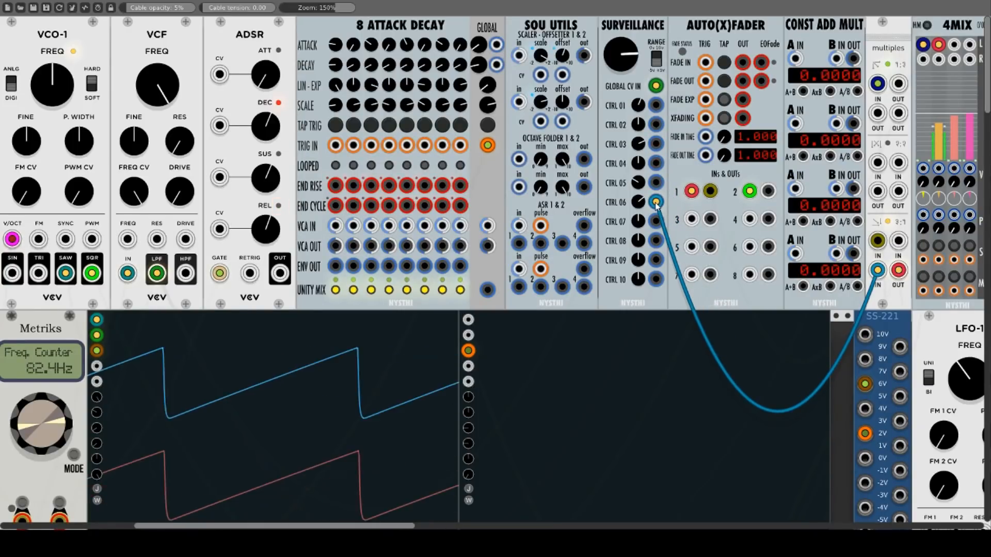
right_click(657, 87)
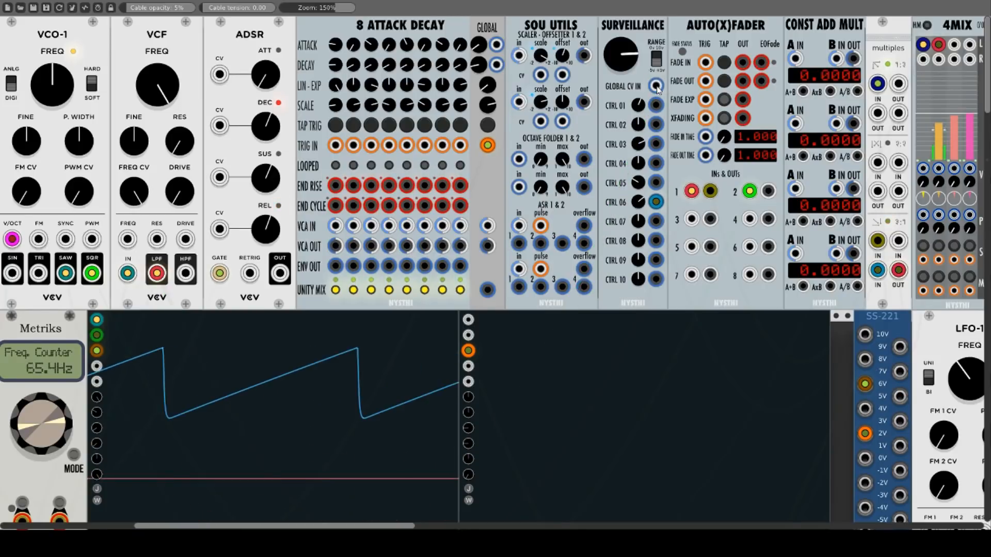
drag(657, 88, 877, 115)
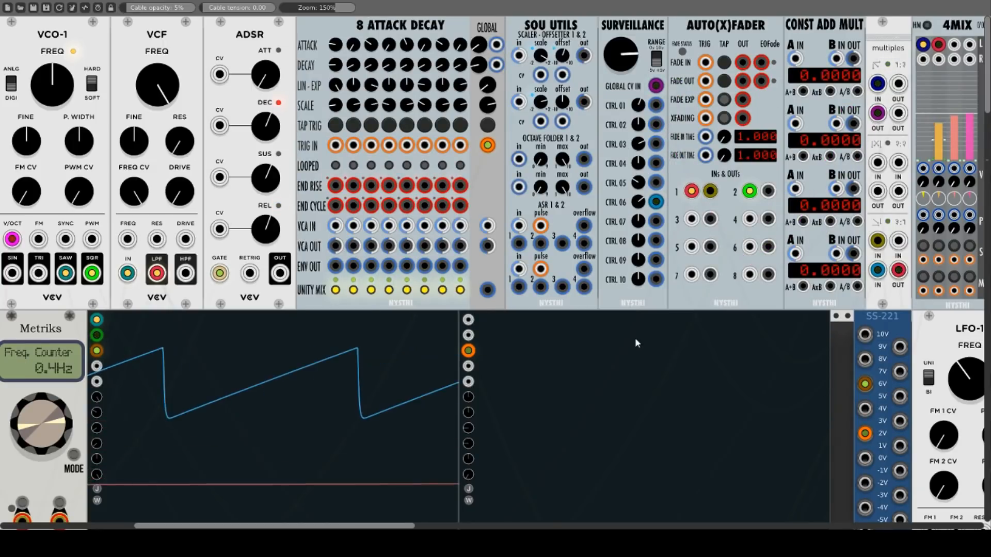
- Remove the cables from the CTRL 06 output and Global CV In on Surveillance
right_click(656, 201)
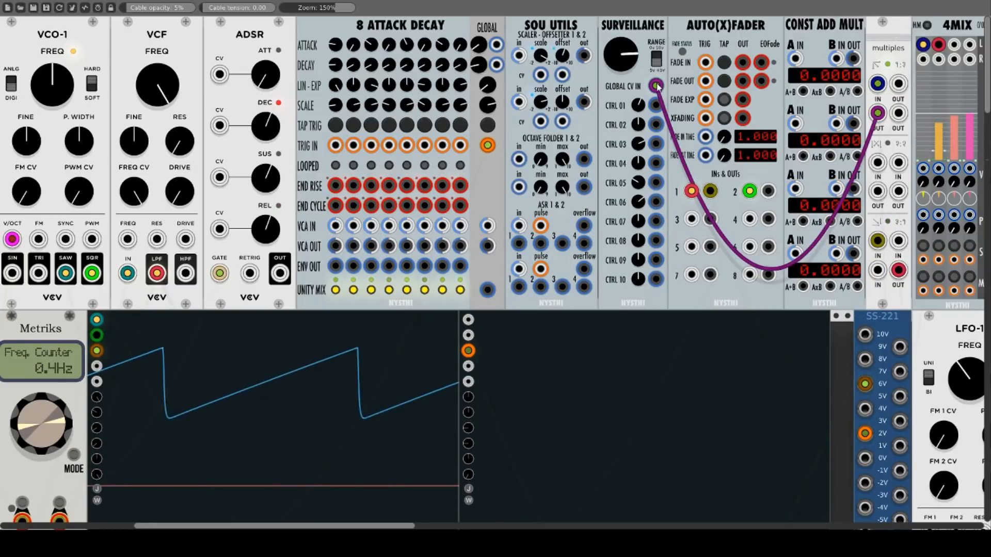
right_click(657, 86)
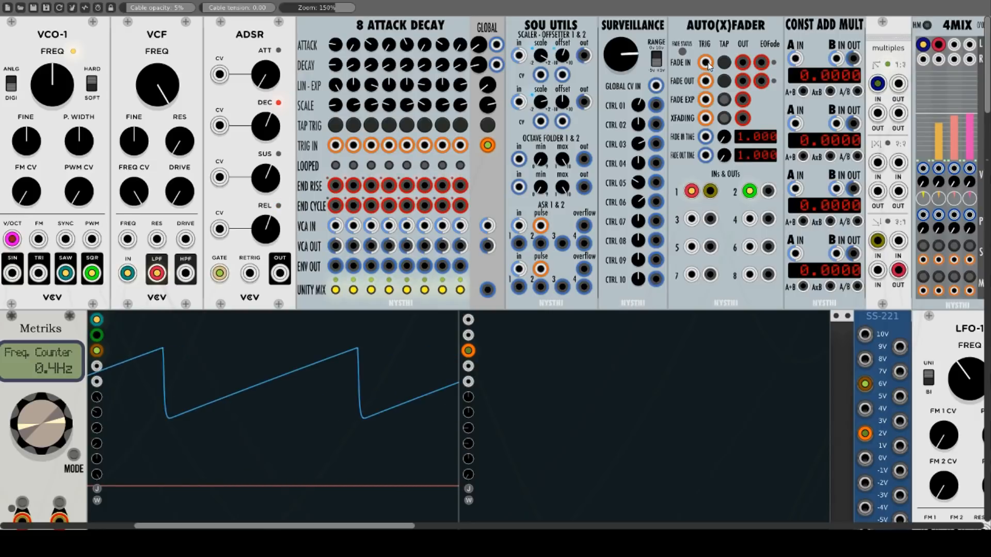
- Trigger a fade-in followed by a fade-out on the Auto(X)Fader manually, and repeat the pair once
click(725, 65)
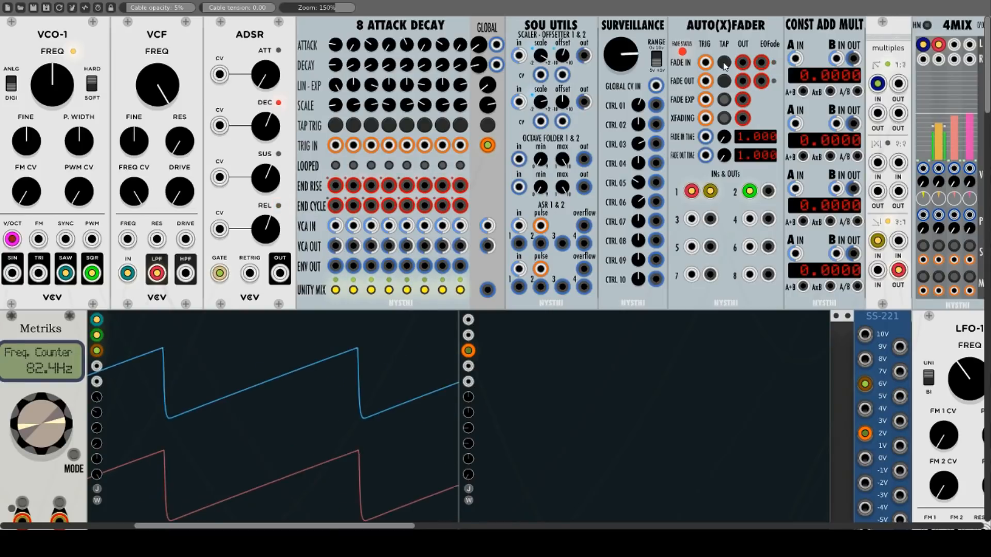
click(725, 82)
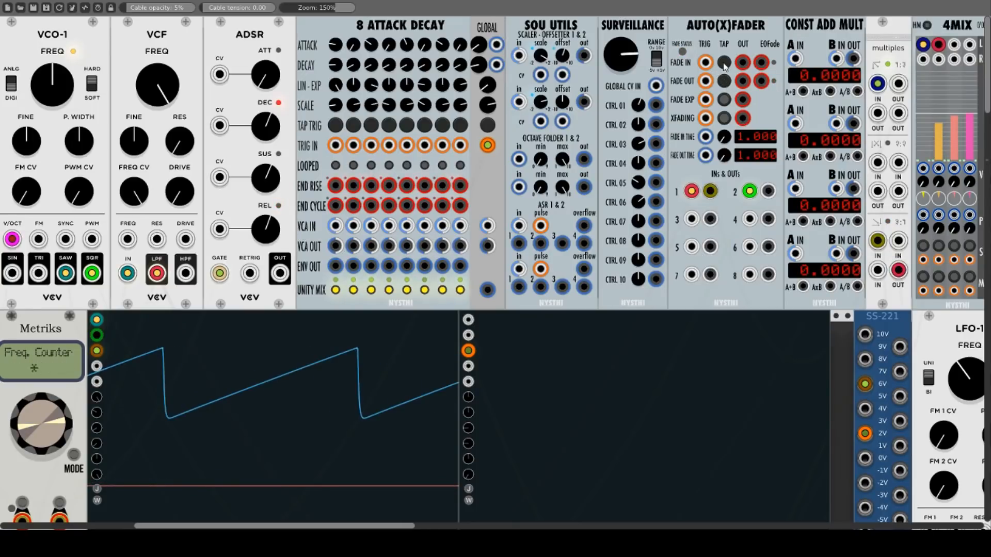
click(724, 63)
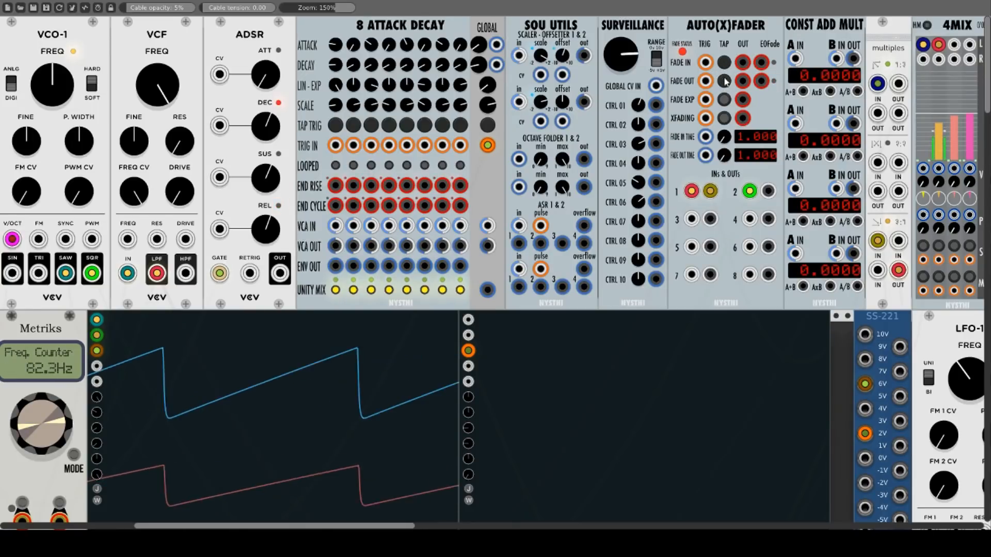
click(725, 82)
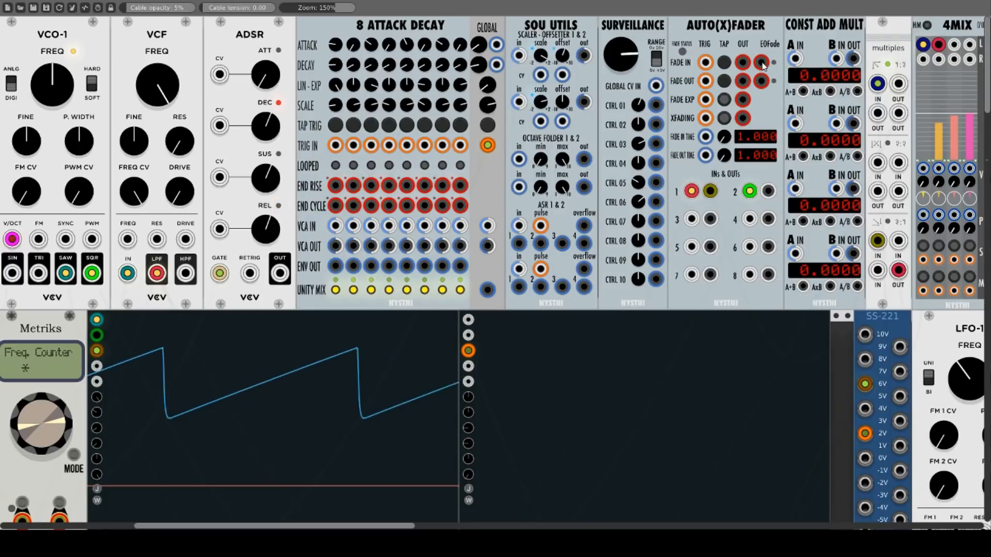
- Patch the fade-in EOFade output into the Fade Out trigger of the Auto(X)Fader and fire several manual fade-ins
drag(763, 65, 712, 83)
click(725, 63)
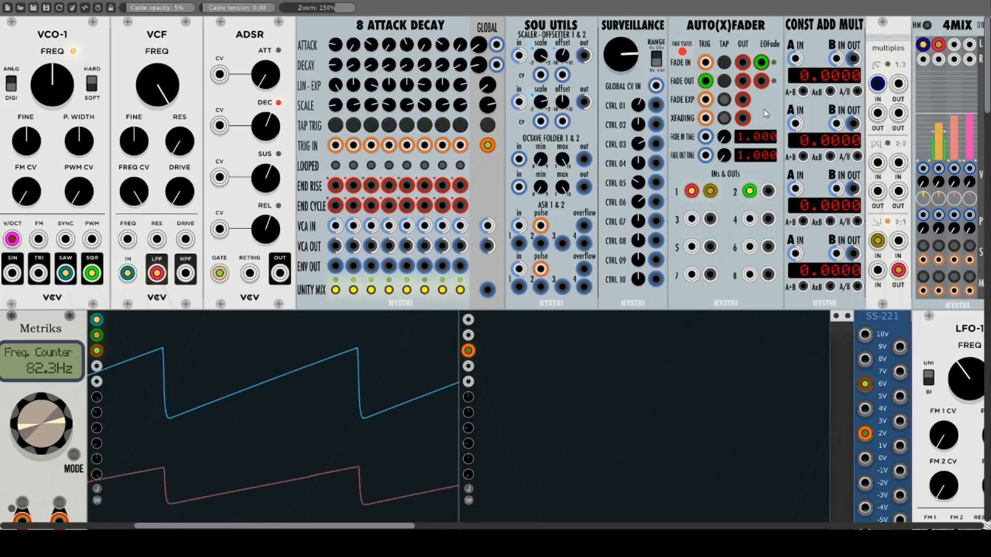
click(725, 63)
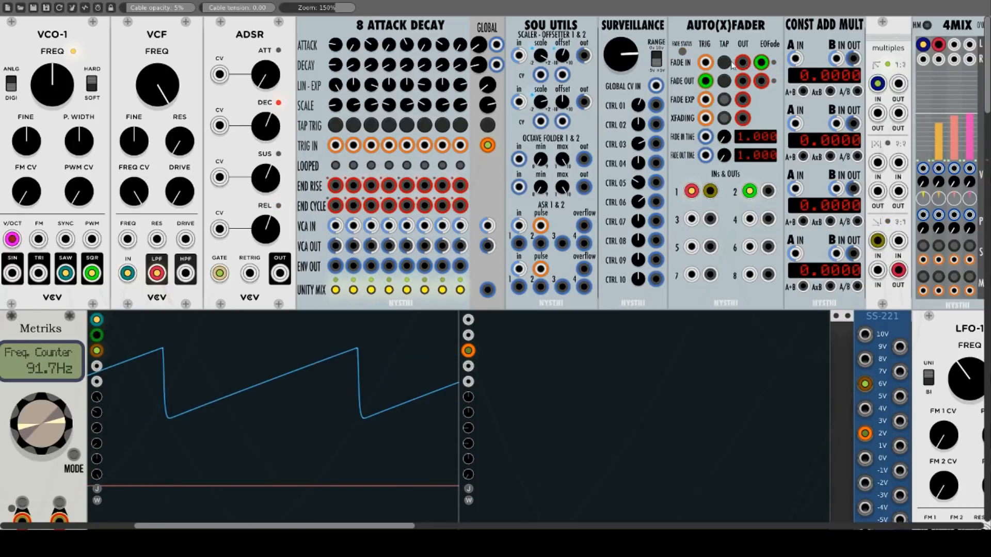
click(726, 63)
click(725, 63)
click(725, 63)
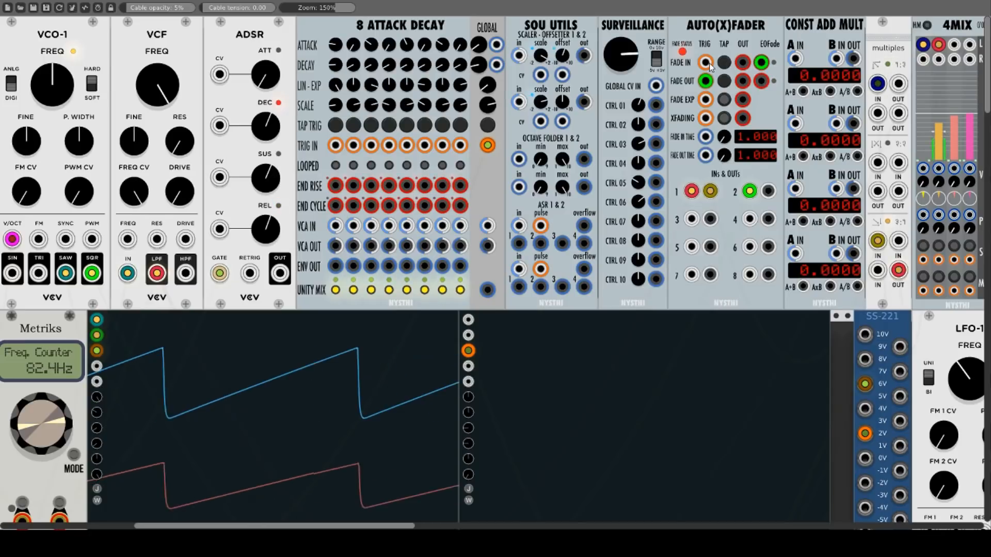
- Patch the ADSR output into the Fade In trigger of the Auto(X)Fader and turn on crossfading
drag(705, 62, 280, 274)
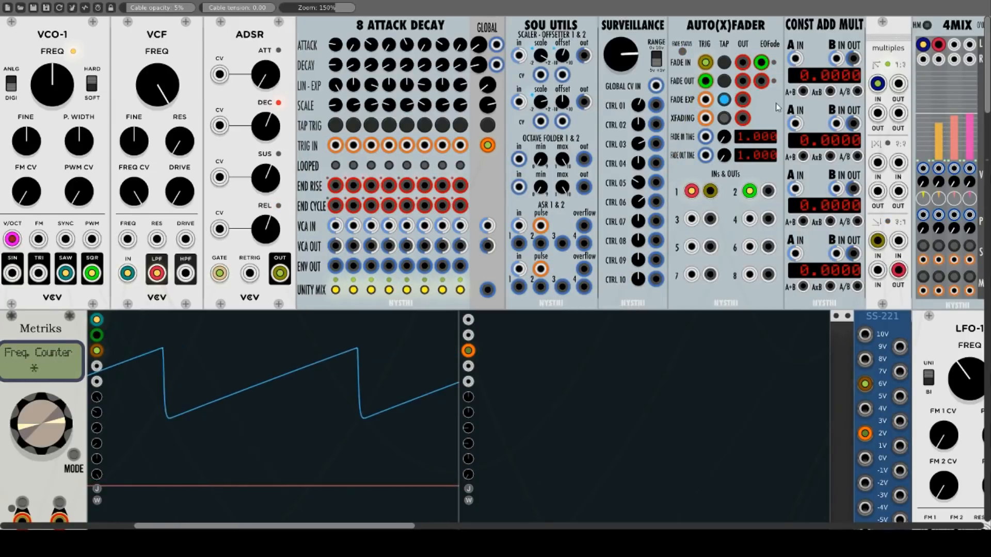
click(724, 117)
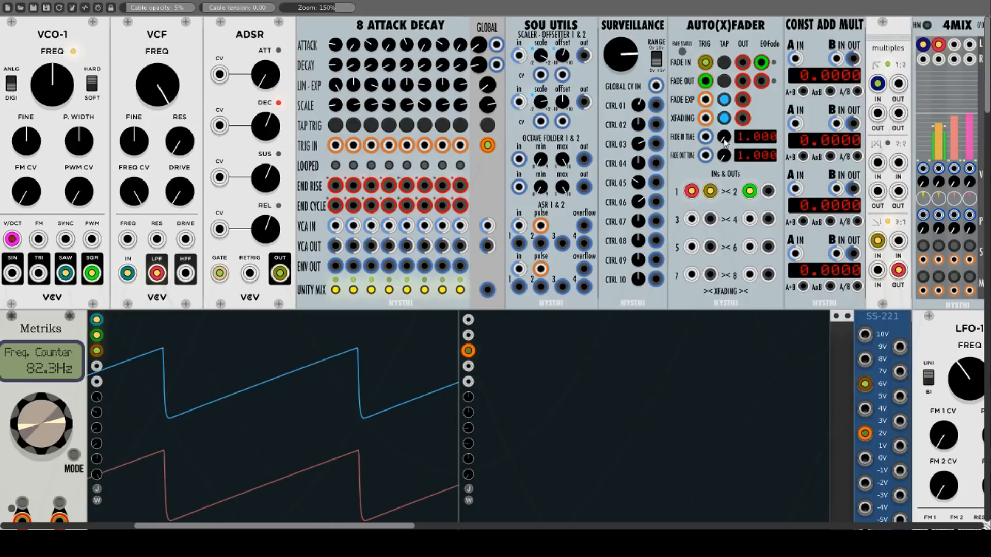
- Set the fade-in time to 1.080 and the fade-out time to 0.290, and unplug the ADSR from the Fade In trigger
drag(743, 143, 741, 184)
drag(706, 62, 709, 64)
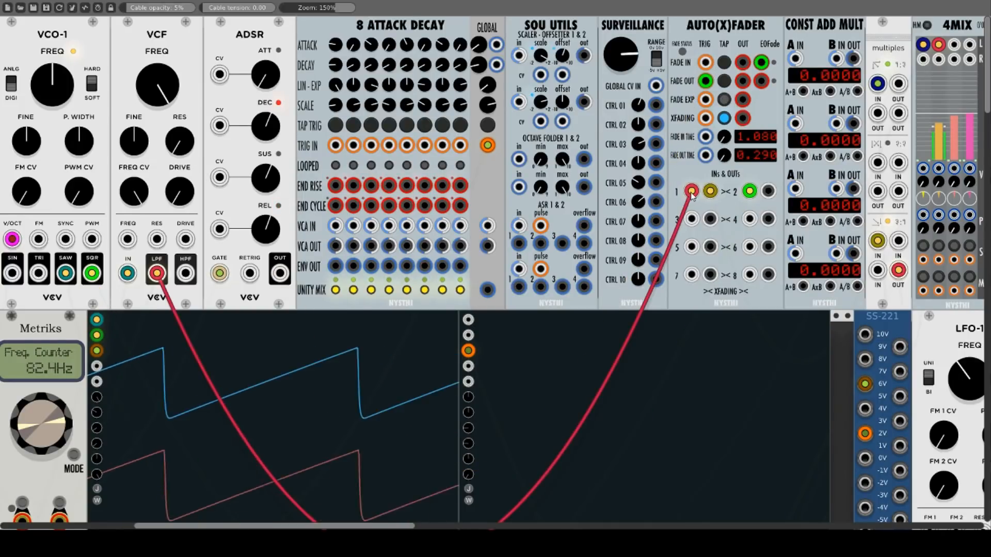
- Route the VCF signal through the first Const Add Mult section, from A In to the A+B output, with the ADSR output into B In
drag(691, 191, 796, 59)
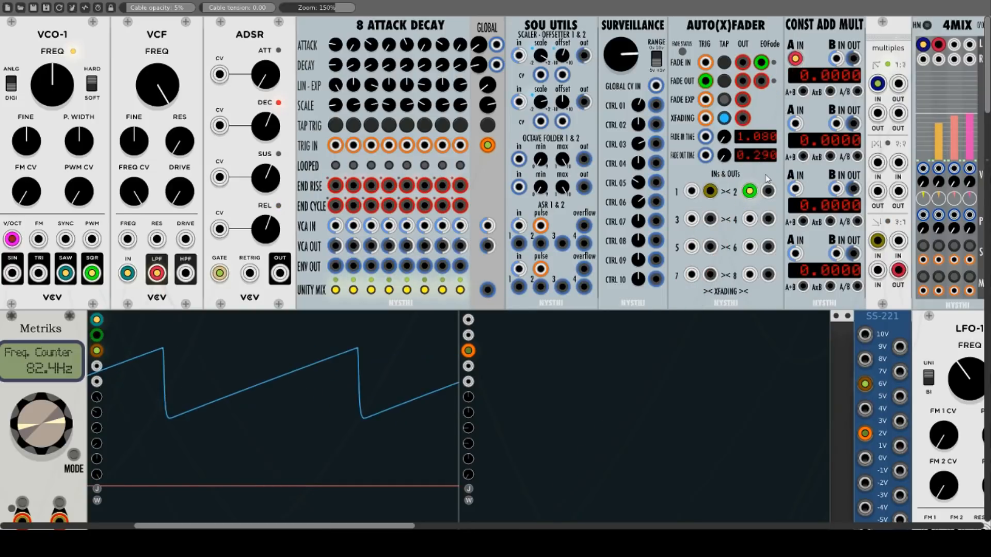
mouse_move(714, 198)
mouse_down()
mouse_move(831, 143)
mouse_move(804, 92)
mouse_up()
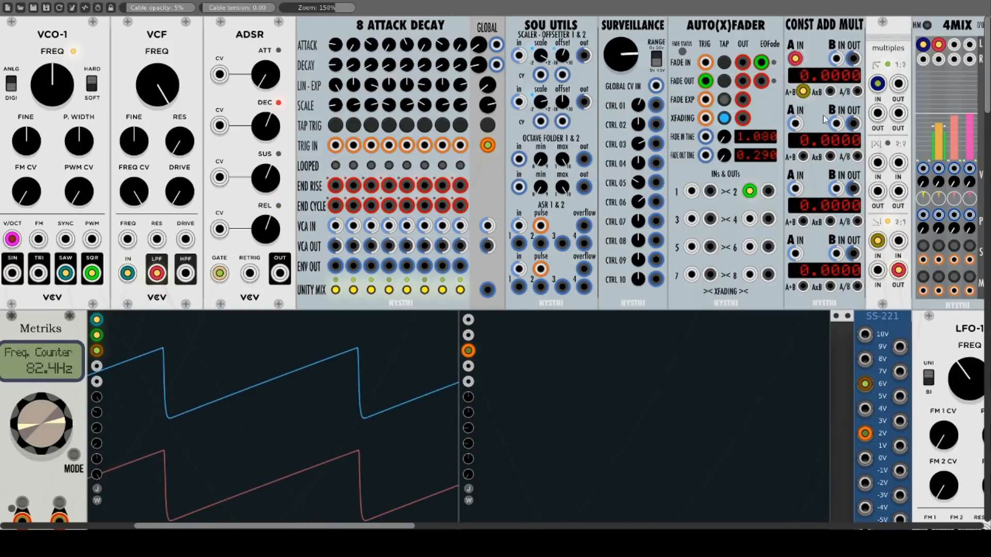
drag(837, 58, 280, 273)
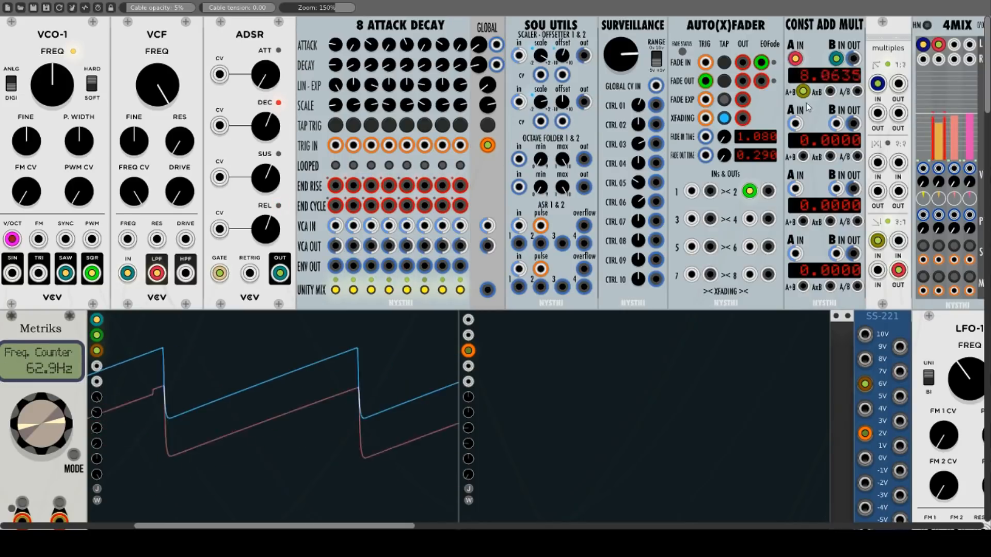
- Unplug the ADSR from B In and set the first Const Add Mult constant to about 3.7
right_click(838, 61)
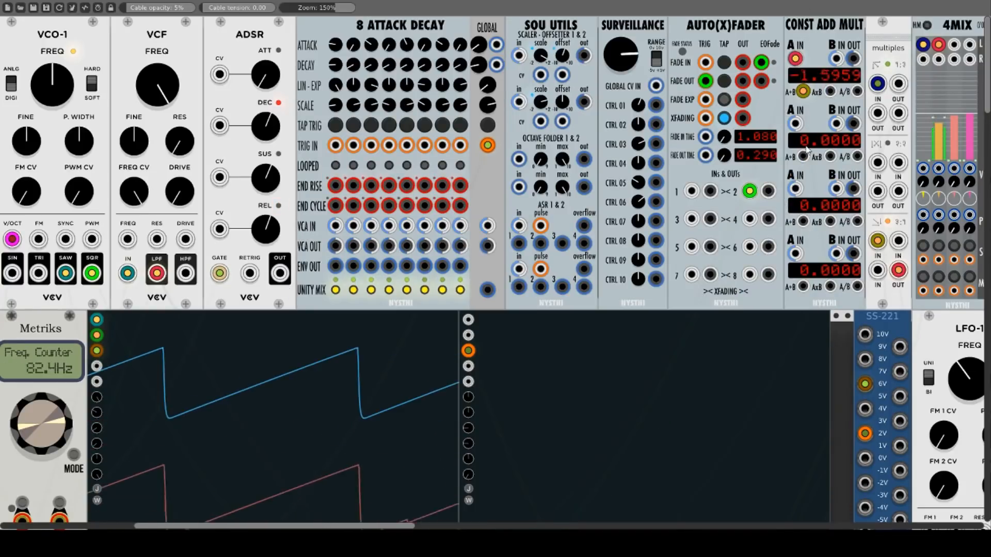
mouse_move(800, 47)
mouse_down()
mouse_move(803, 27)
mouse_move(800, 76)
mouse_up()
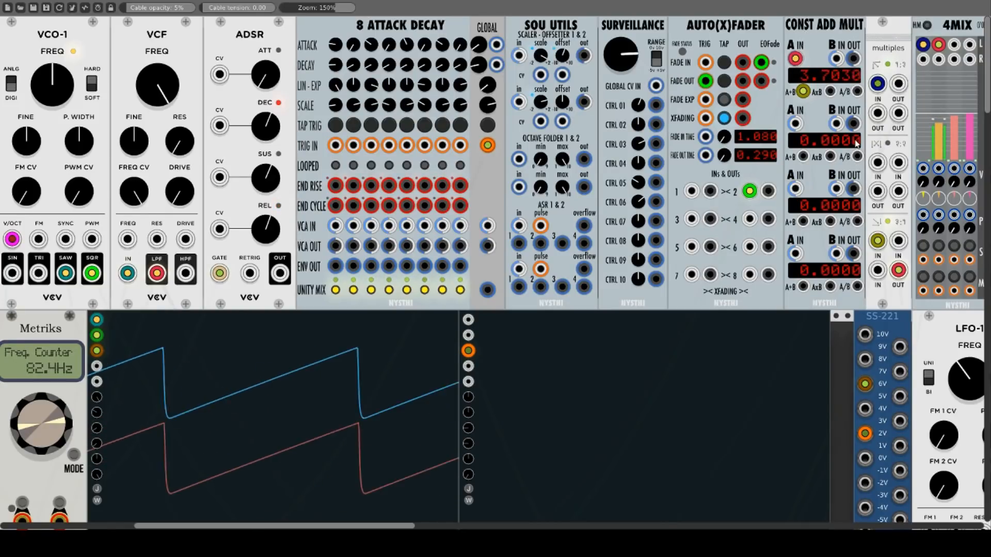
- Move the output cable from A+B to the A/B output of the first Const Add Mult section and vary its constant
mouse_move(827, 78)
mouse_down()
mouse_move(825, 24)
mouse_move(824, 85)
mouse_move(824, 62)
mouse_move(792, 66)
mouse_move(811, 40)
mouse_move(813, 15)
mouse_move(815, 65)
mouse_move(857, 91)
mouse_up()
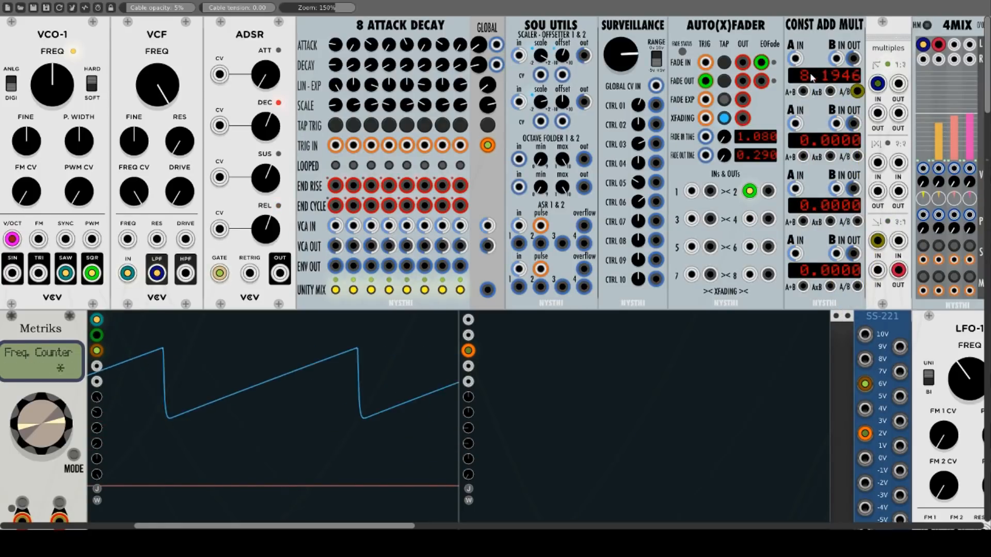
mouse_move(807, 43)
mouse_down()
mouse_move(810, 25)
mouse_move(809, 191)
mouse_up()
drag(811, 85, 811, 48)
- Move the output cable to the AxB output of the first Const Add Mult section and lower its constant
drag(857, 91, 830, 94)
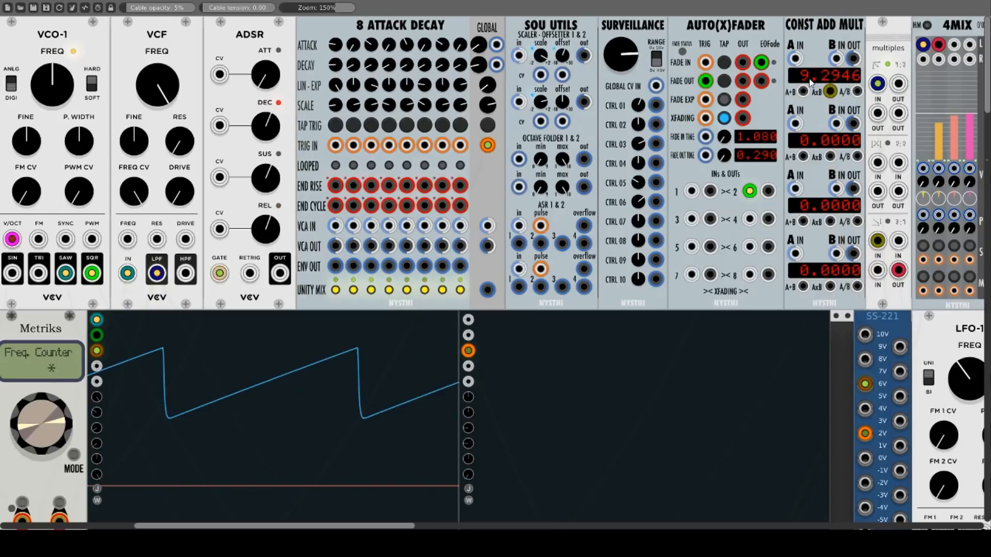
drag(810, 52, 810, 95)
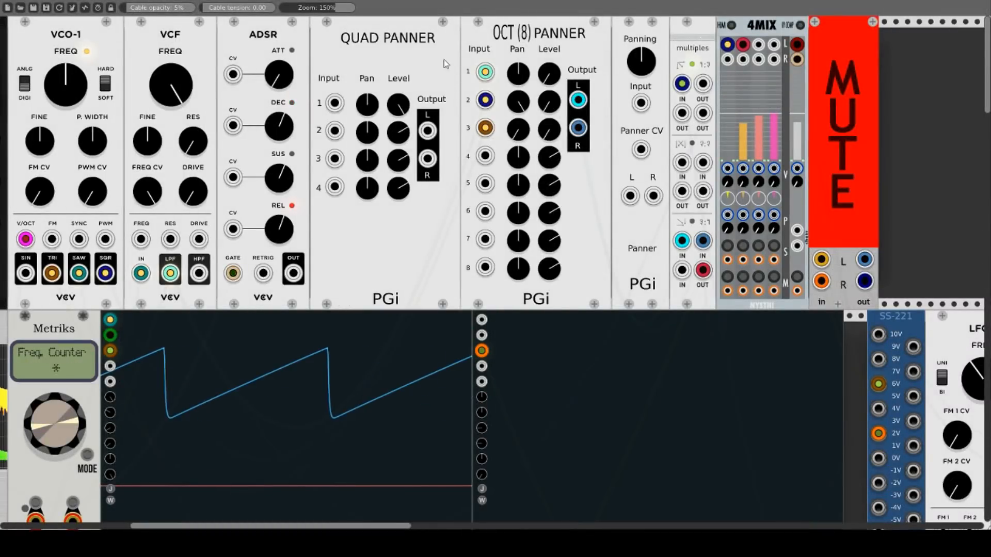
- Check the maker and module name in the Quad Panner's context menu
right_click(422, 55)
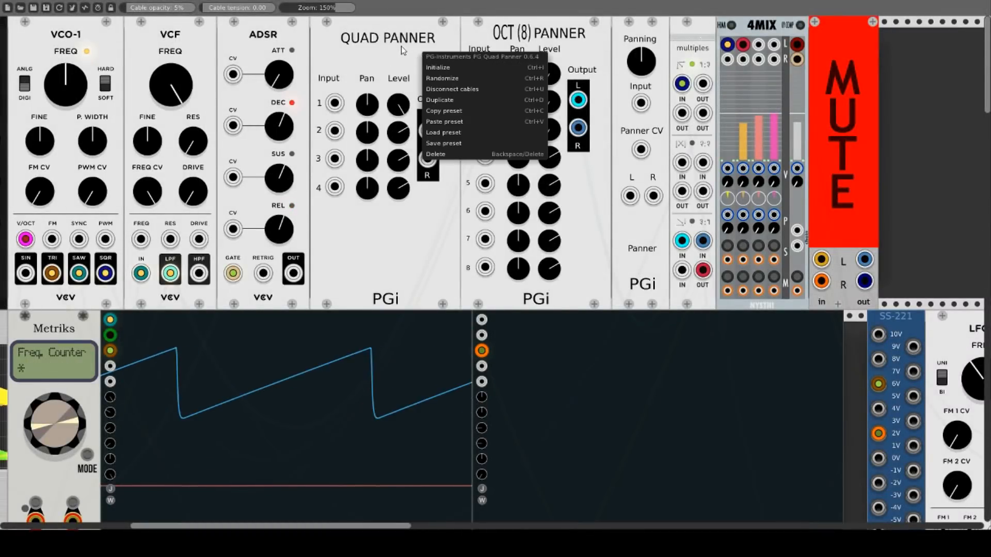
click(401, 50)
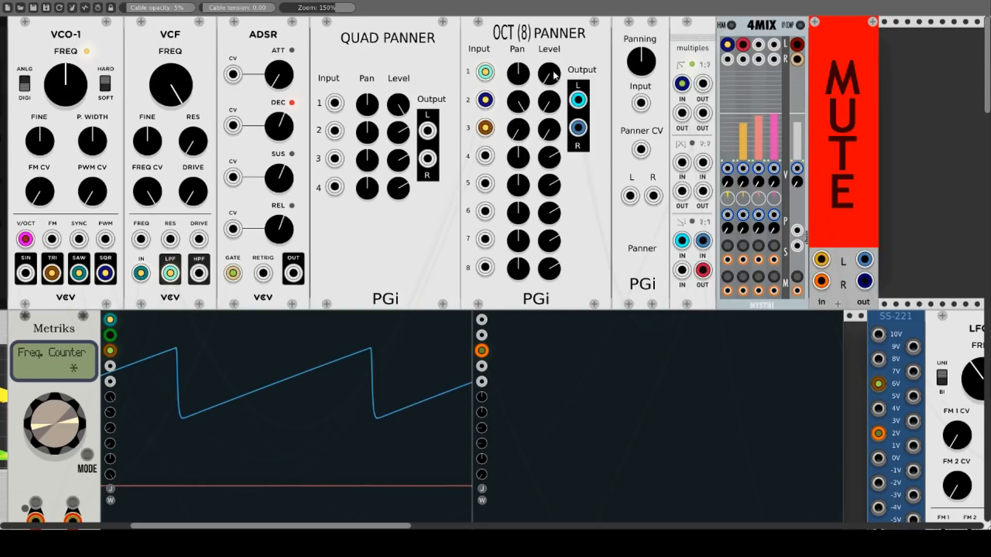
- Raise the channel 1 level on the OCT (8) Panner
drag(551, 77, 550, 41)
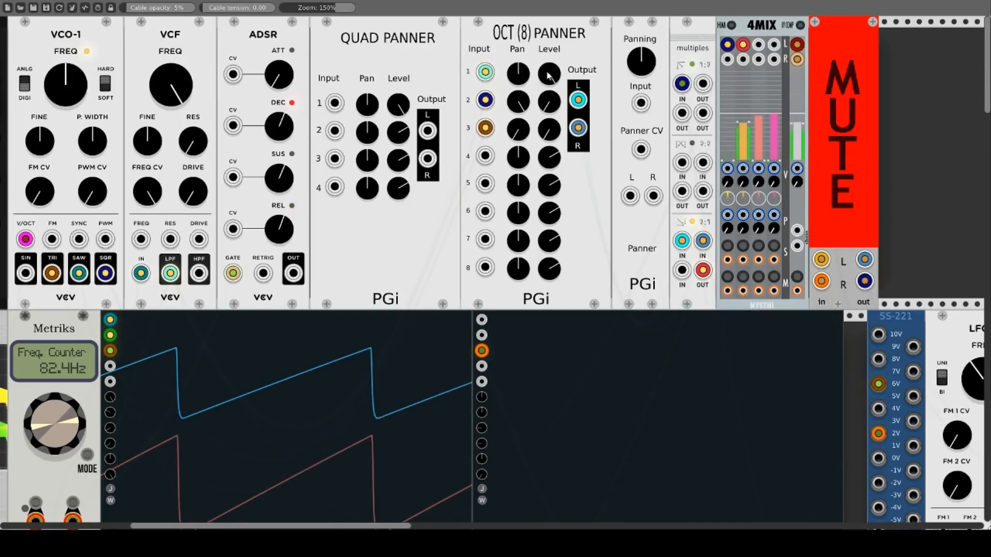
- Vary the pan and level settings of channels 1 to 3 on the OCT (8) Panner
mouse_move(518, 74)
mouse_down()
mouse_move(517, 23)
mouse_move(518, 39)
mouse_up()
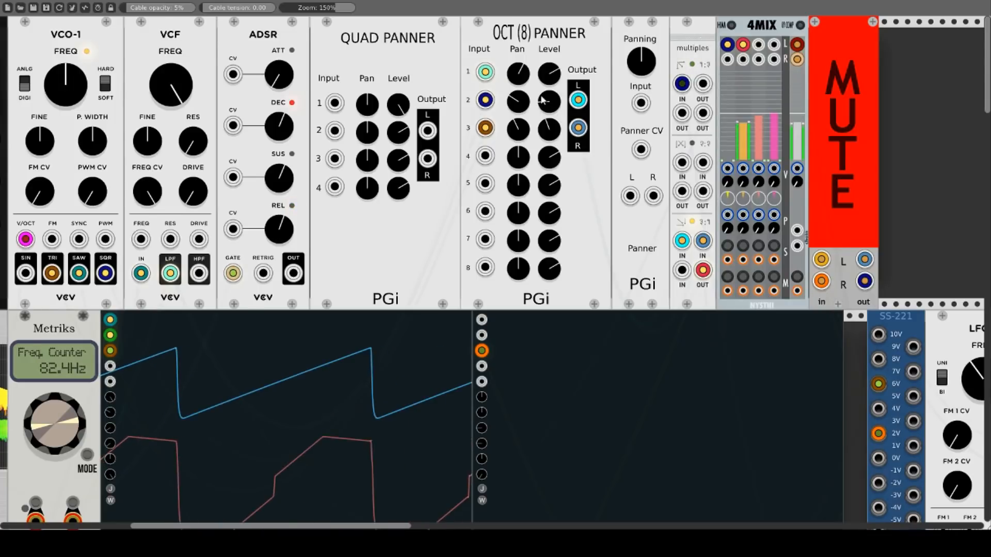
- Move the filter's input cable and the left and right output cables from the OCT (8) Panner to the single Panner
drag(483, 72, 640, 103)
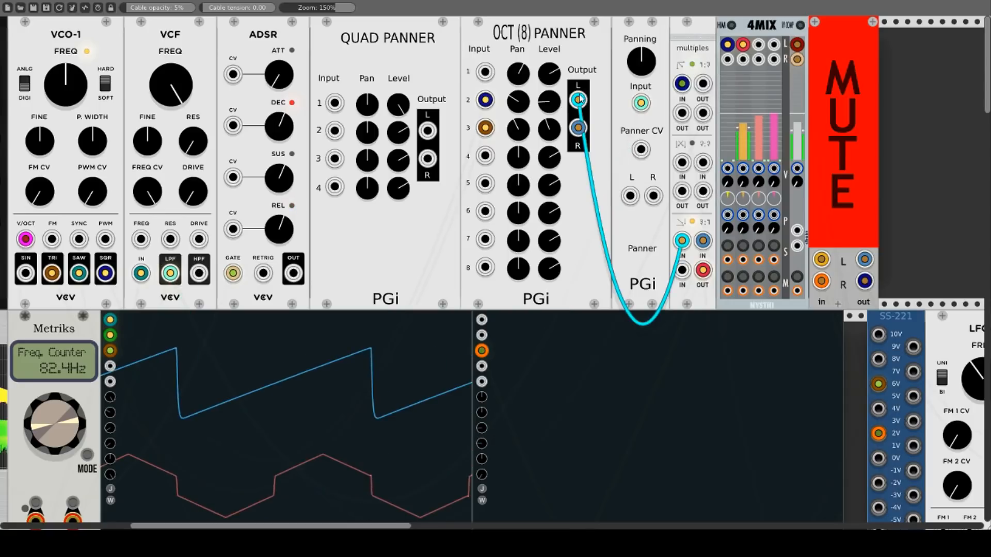
drag(578, 99, 631, 195)
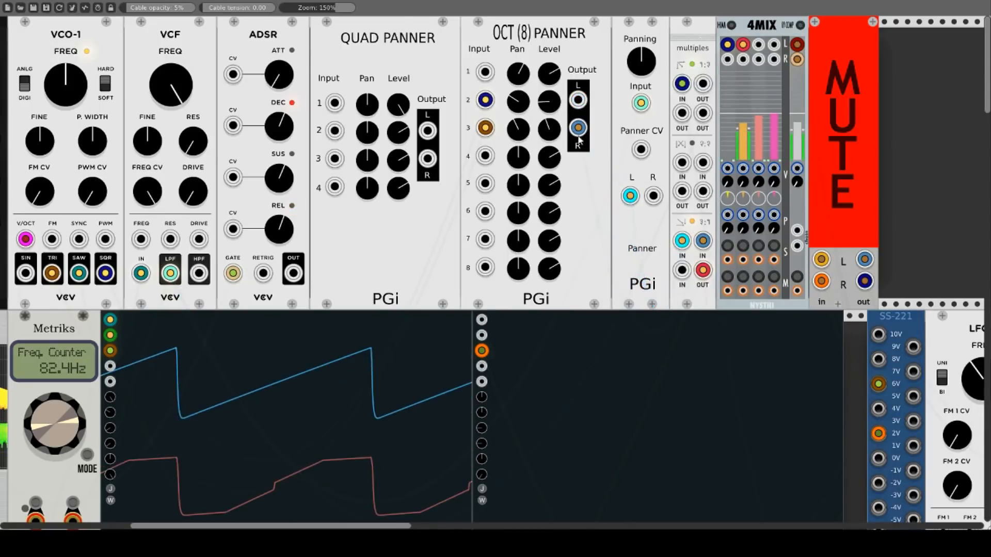
drag(579, 131, 653, 195)
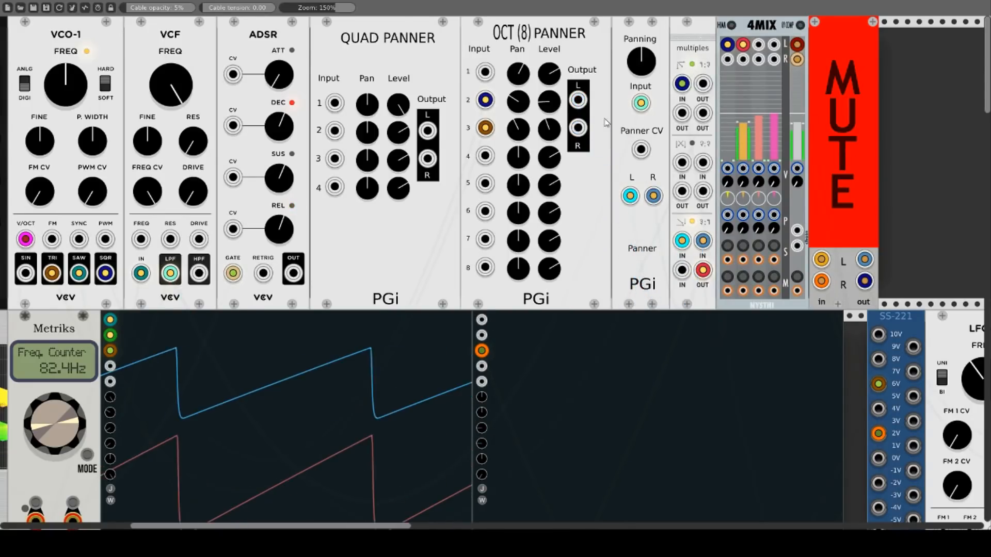
- Unplug the remaining oscillator cables from the OCT (8) Panner and connect the Sum module's output to the Panner CV input
drag(486, 100, 506, 141)
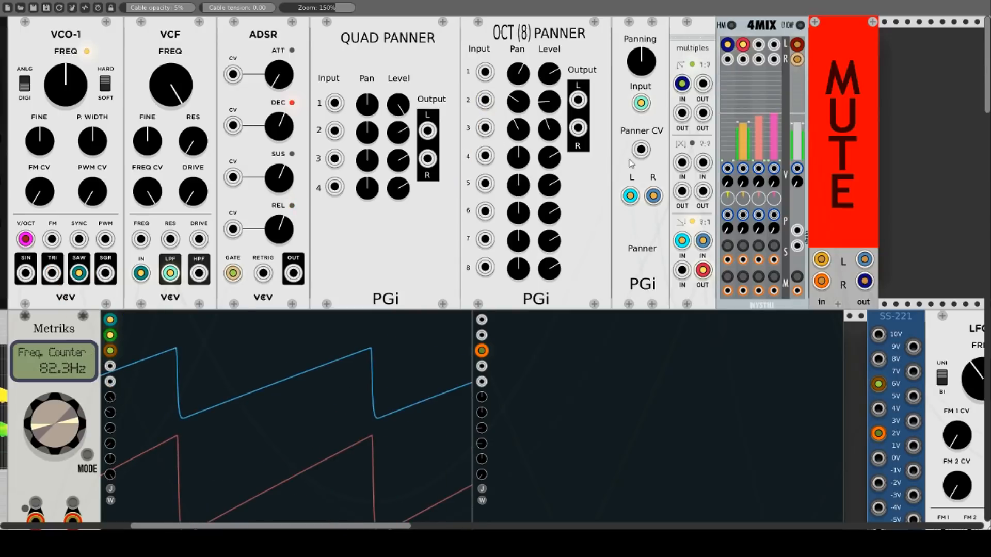
drag(640, 149, 297, 276)
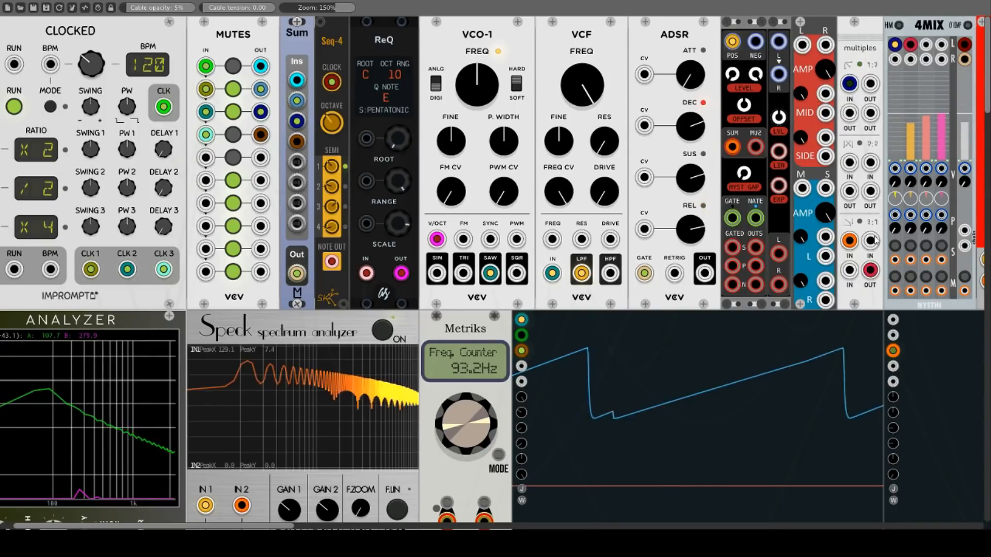
- Check the maker and module name in the context menu of the black module beside the ADSR
right_click(741, 22)
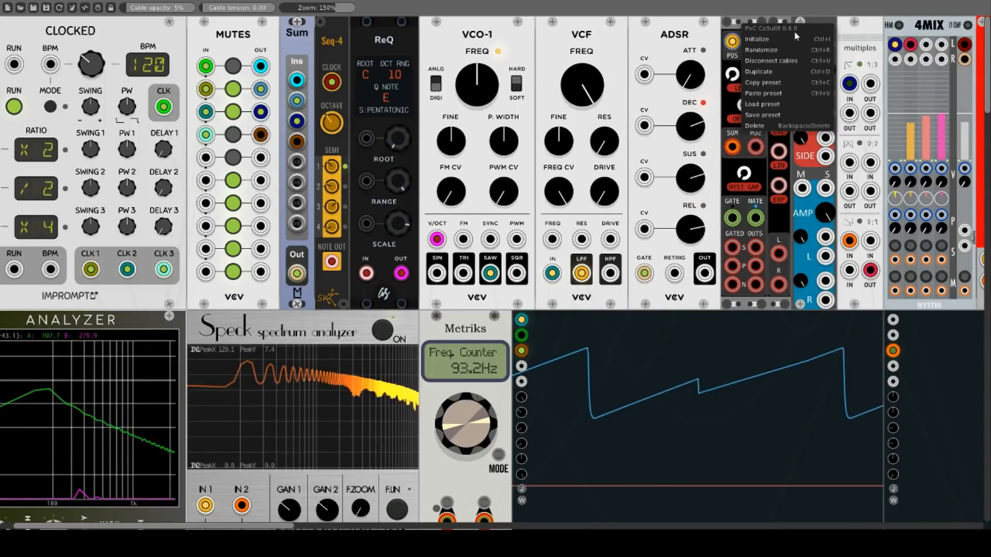
click(740, 20)
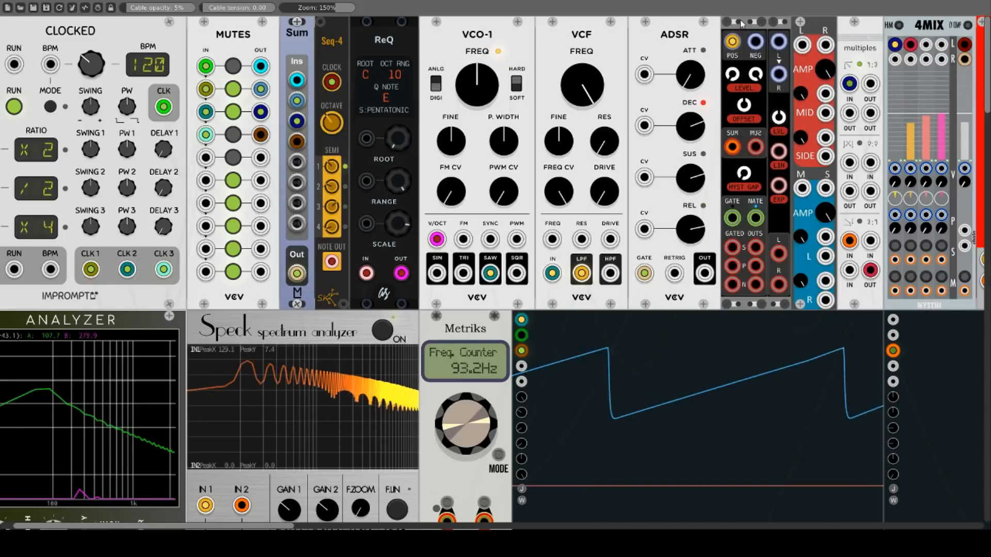
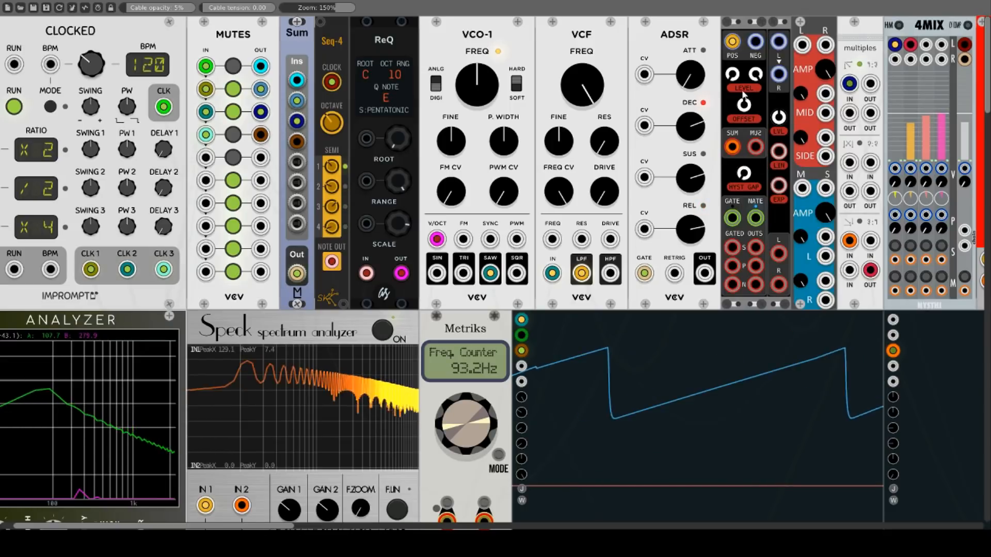
- Vary the POS input level of the CoSuOf module, then lower and raise its offset against the scope waveform
drag(732, 74, 732, 2)
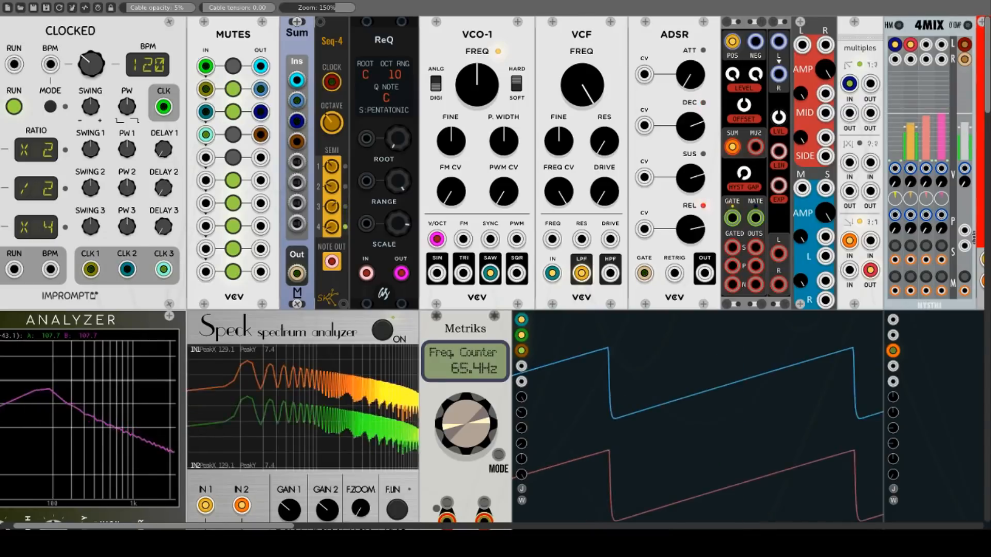
mouse_move(738, 113)
mouse_down()
mouse_move(738, 201)
mouse_move(739, 80)
mouse_move(739, 142)
mouse_up()
scroll(744, 114, down, 4)
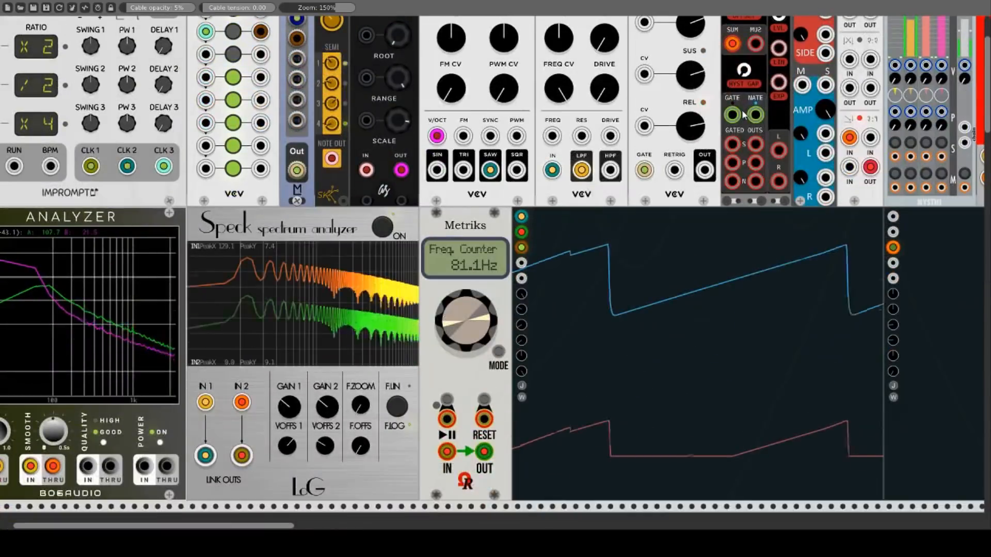
scroll(743, 114, up, 3)
drag(745, 80, 745, 40)
scroll(746, 111, up, 1)
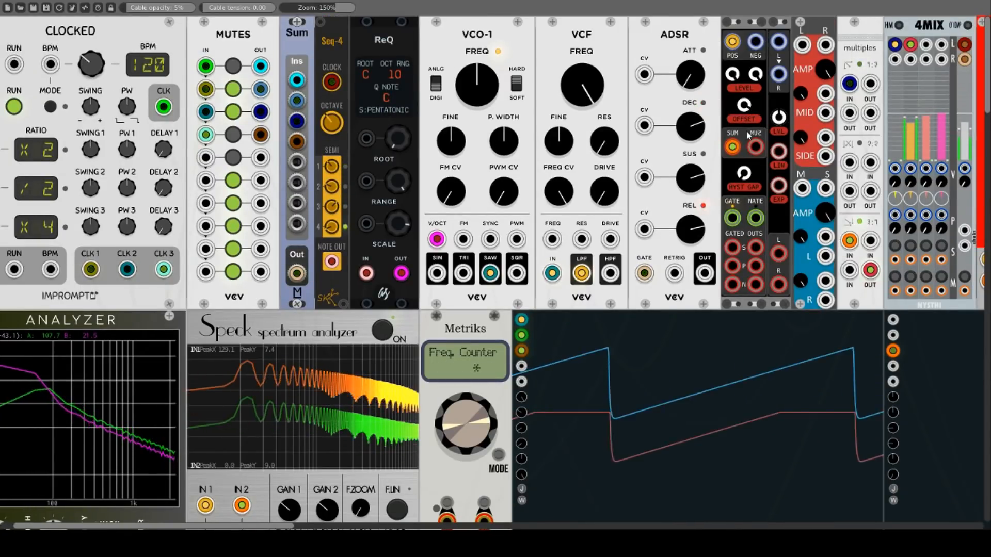
- Move the CoSuOf output cable from SUM to the inverted sum output and compare the waveform on the scope
mouse_move(736, 148)
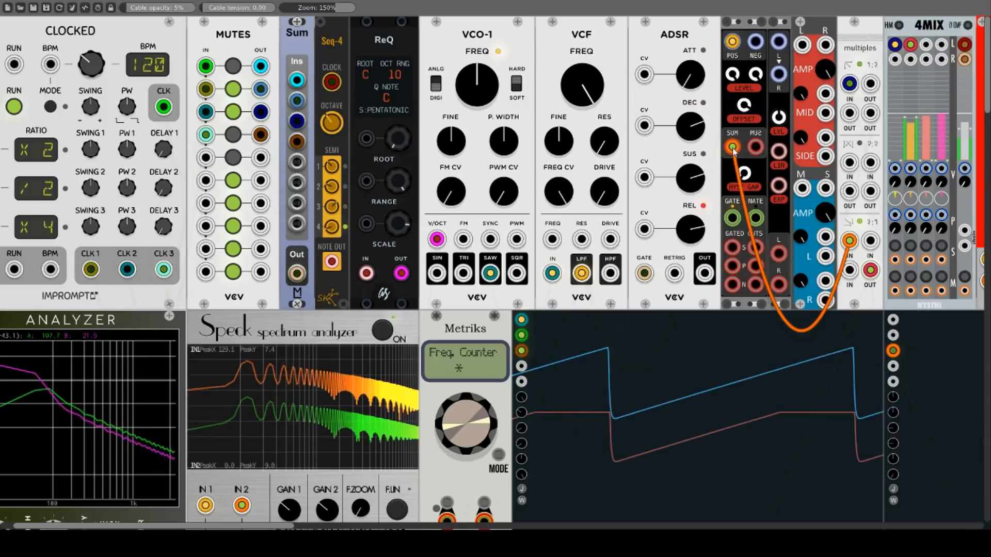
drag(736, 149, 761, 150)
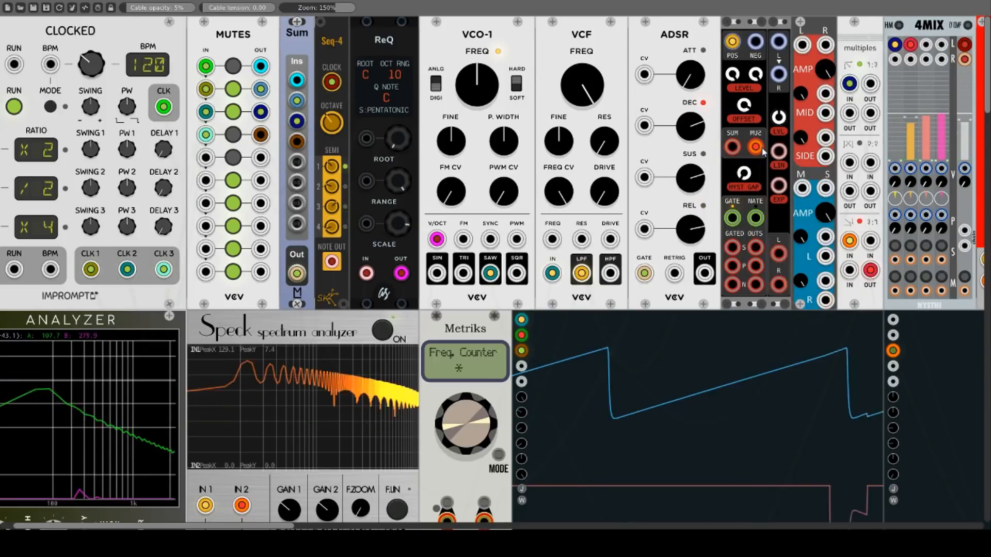
scroll(709, 333, down, 4)
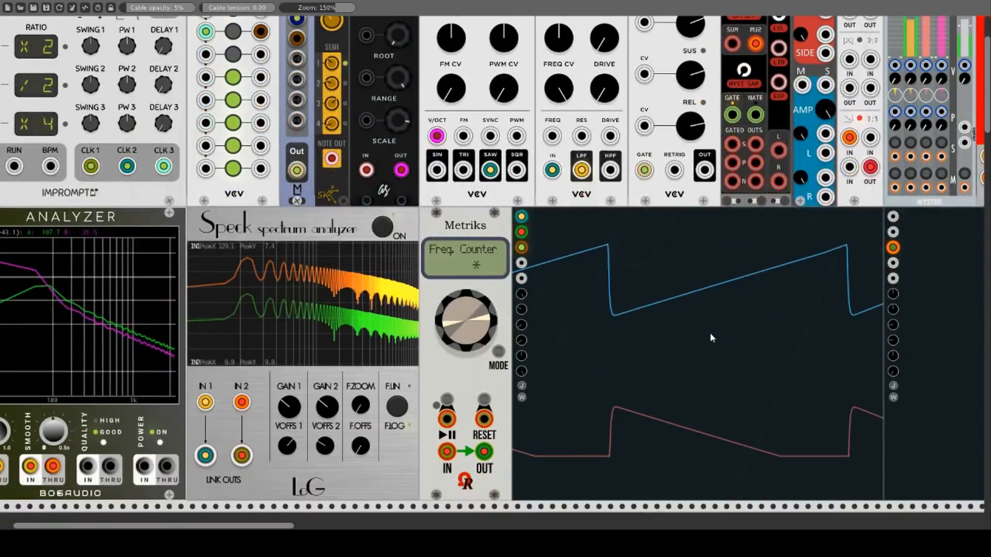
scroll(711, 338, up, 4)
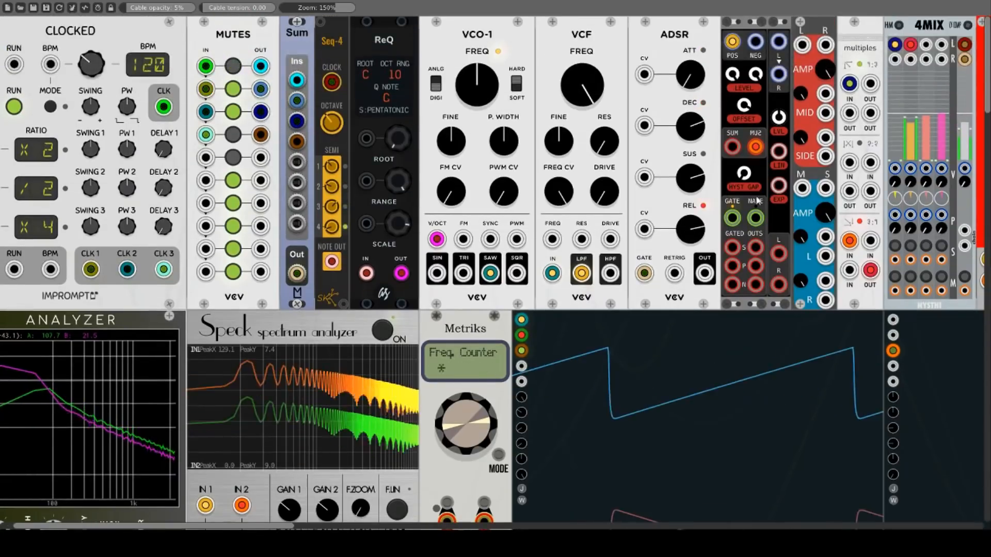
- Move the filter's LPF cable from the POS to the NEG input of CoSuOf and inspect the scope waveform
drag(582, 273, 755, 42)
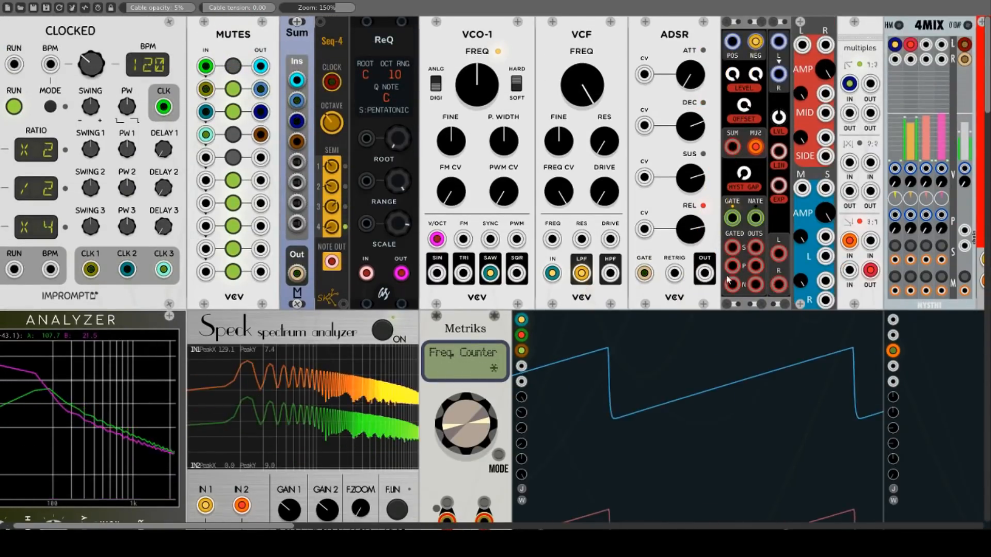
scroll(709, 348, down, 4)
scroll(708, 348, up, 4)
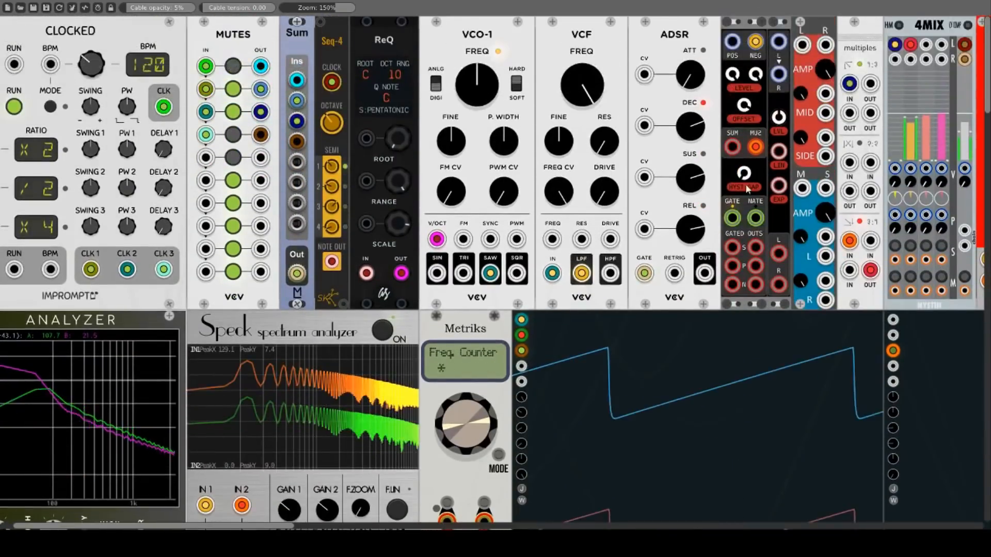
- Return the output cable to CoSuOf's SUM output and adjust the offset
drag(755, 147, 732, 147)
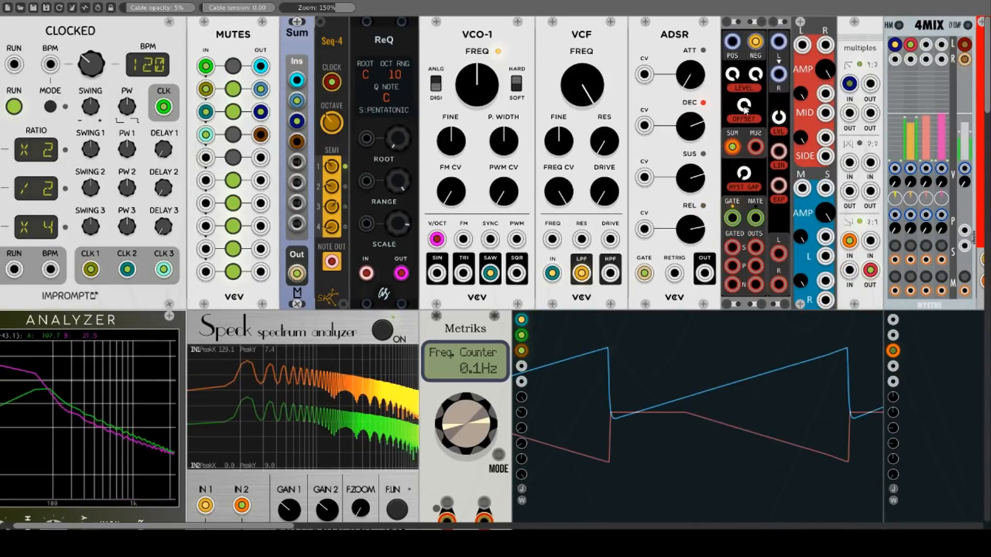
drag(744, 109, 745, 103)
scroll(745, 109, down, 1)
scroll(744, 108, up, 1)
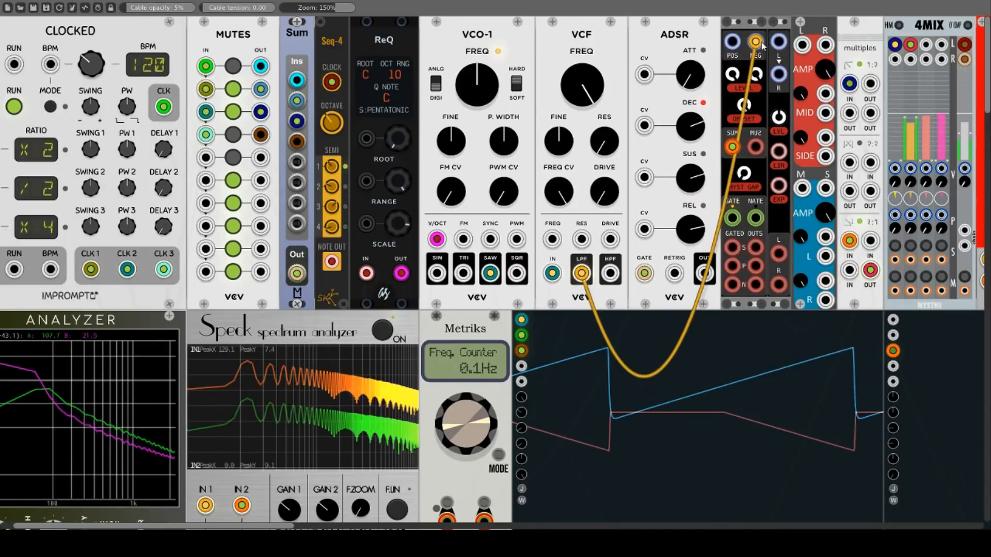
- Move the filter cable back to the POS input and the output cable to CoSuOf's inverted sum output
drag(755, 42, 732, 41)
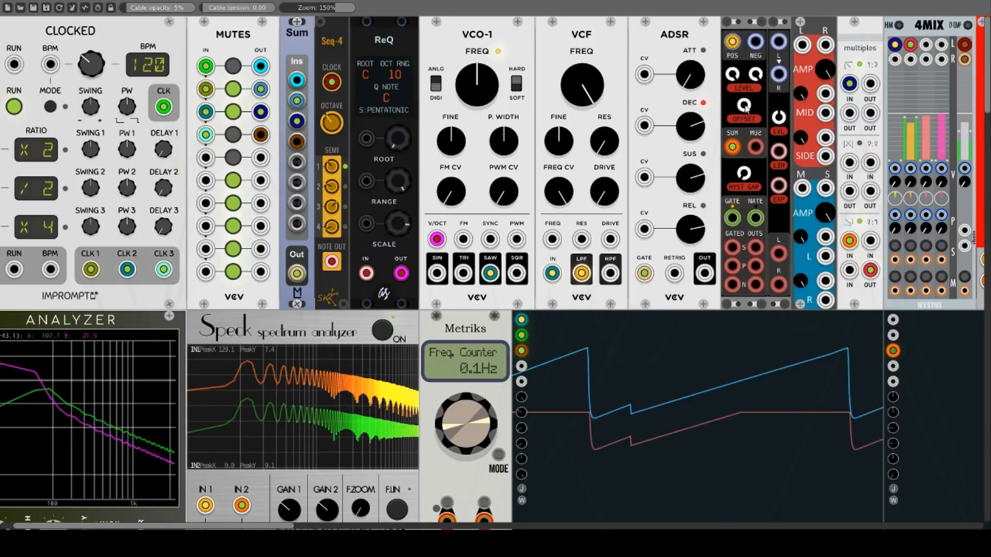
drag(732, 147, 755, 149)
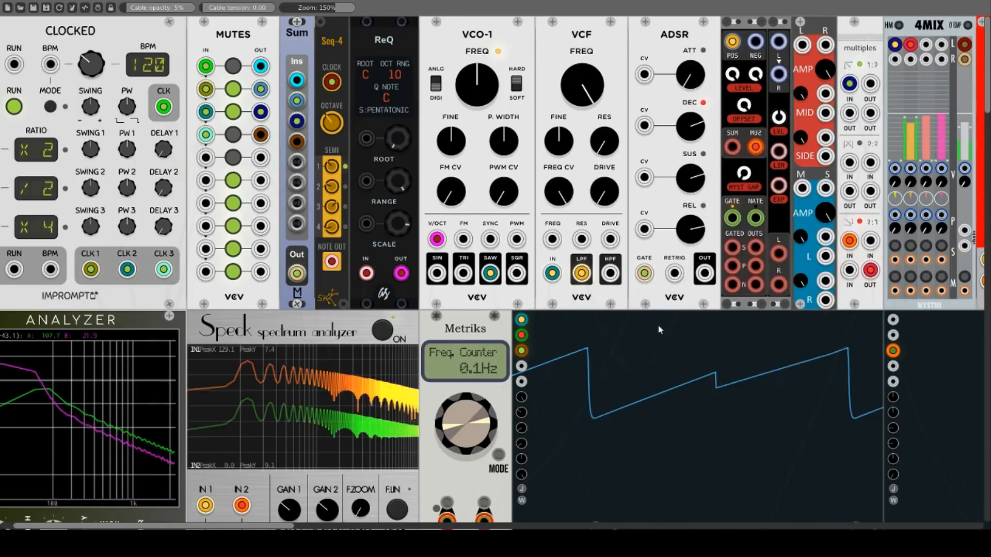
scroll(660, 338, down, 4)
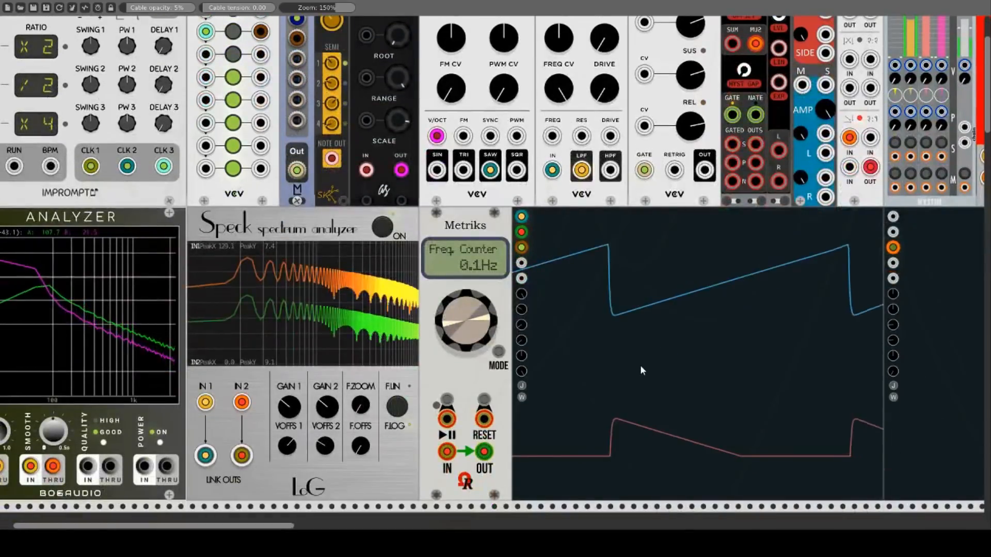
scroll(772, 145, up, 4)
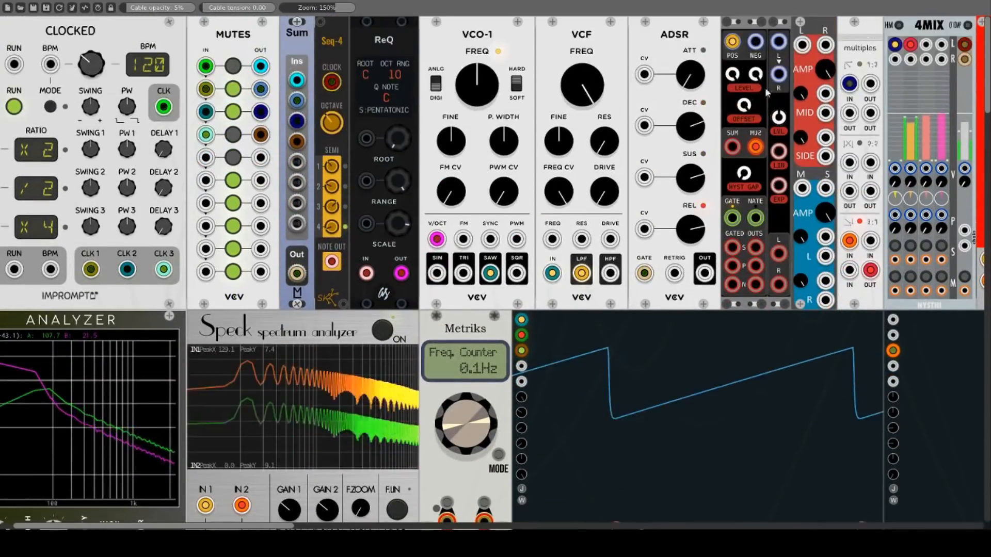
- Examine the inverted sum output with the filter feeding the NEG input and adjust the CoSuOf offset
scroll(763, 129, down, 6)
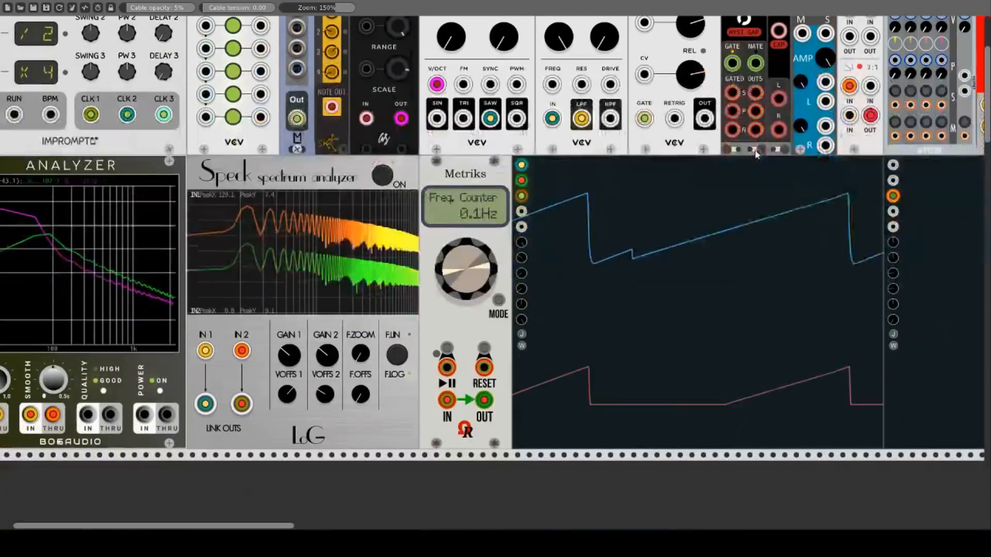
scroll(756, 153, up, 6)
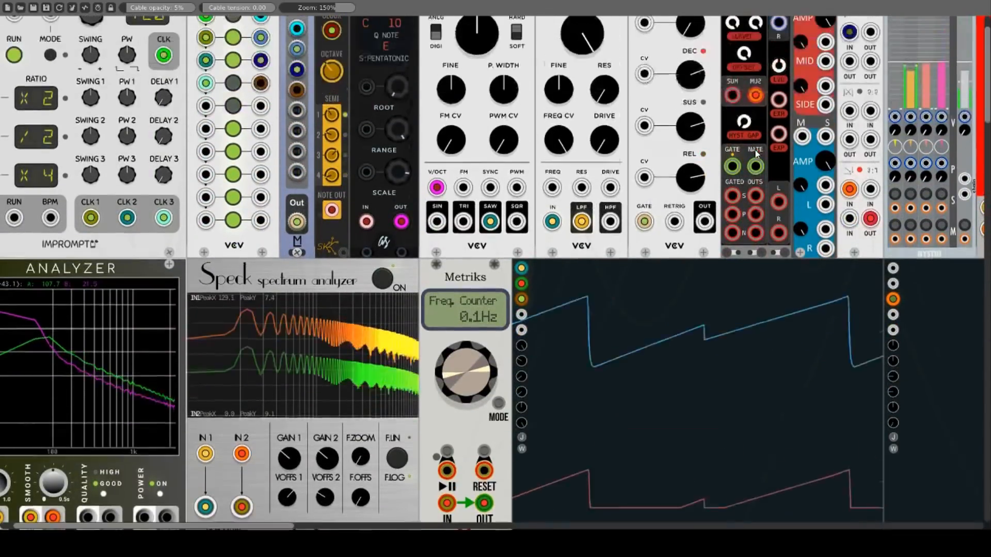
drag(744, 112, 744, 77)
- Connect the filter's LPF output to the POS input, move the output cable to SUM and check the scope
mouse_move(581, 273)
mouse_down()
mouse_move(736, 110)
mouse_move(759, 31)
mouse_move(727, 47)
mouse_up()
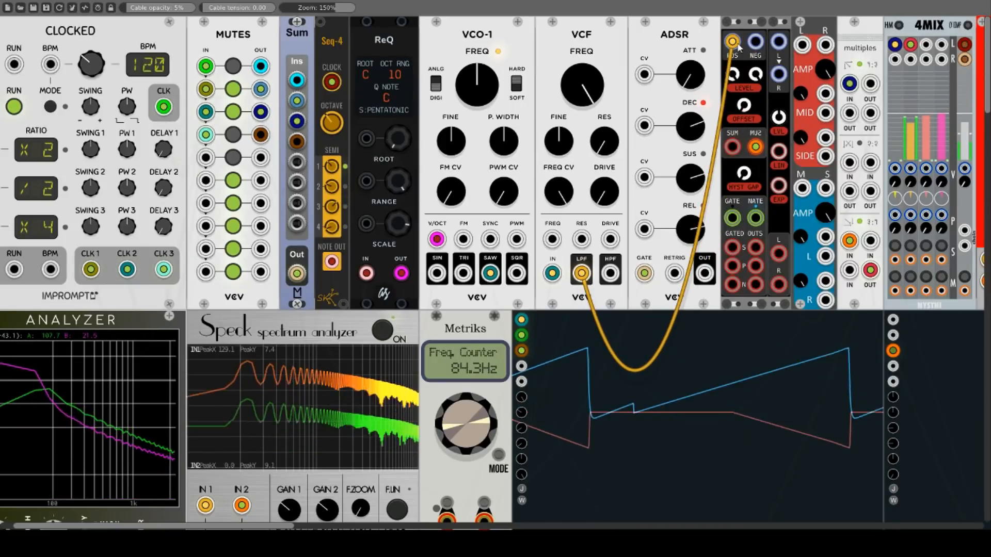
drag(755, 146, 732, 147)
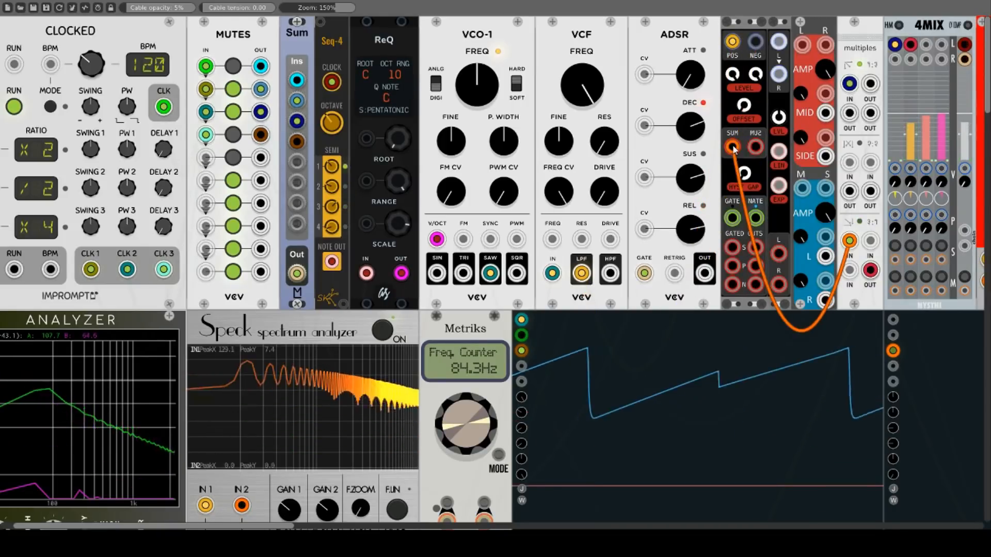
scroll(737, 145, down, 4)
scroll(737, 143, up, 4)
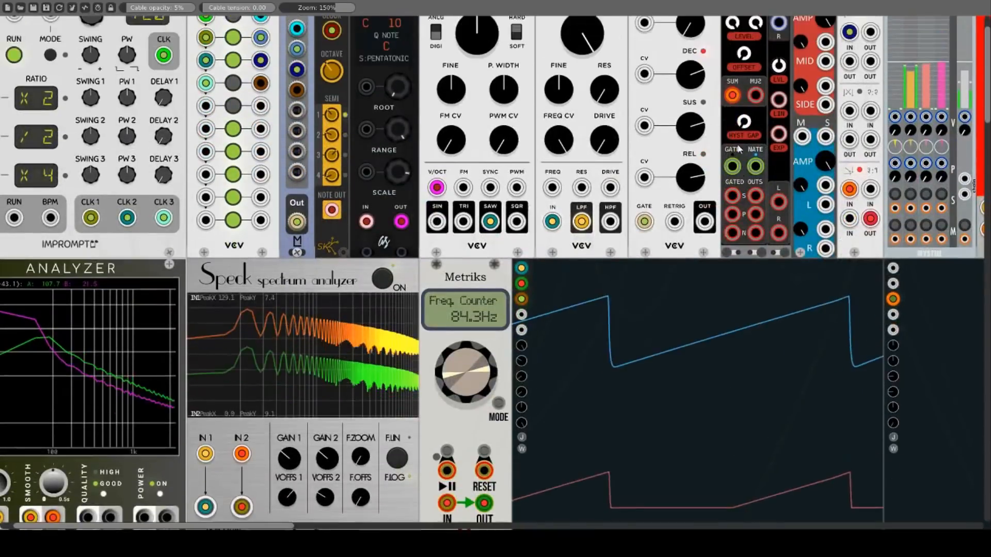
- Switch the filter cable from POS to NEG with the output kept on SUM and view the waveform
drag(732, 41, 754, 42)
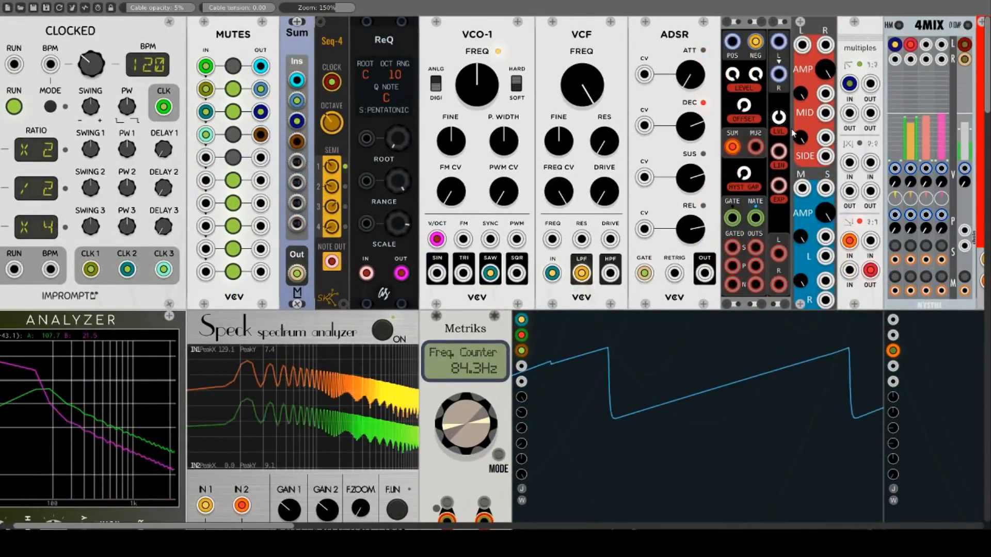
scroll(761, 113, down, 4)
scroll(761, 113, up, 4)
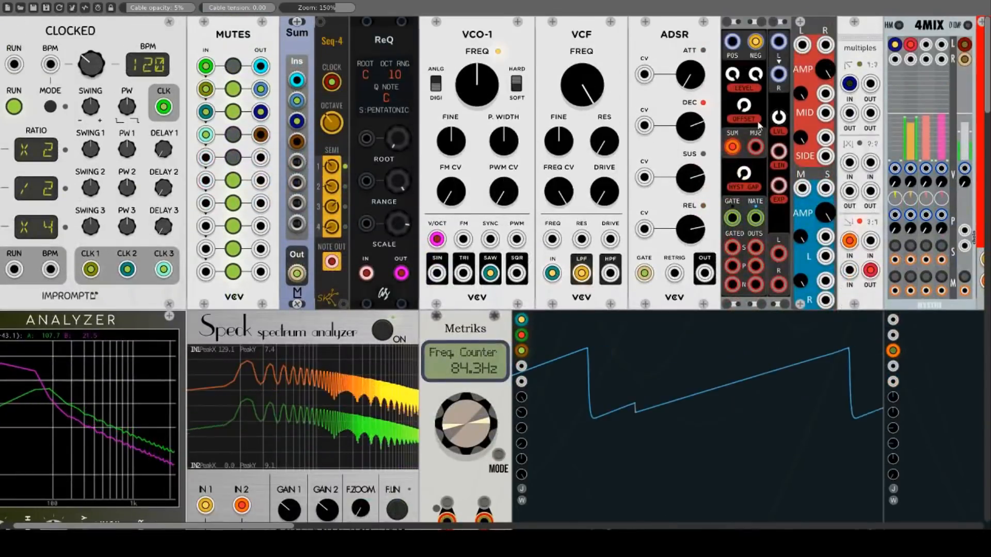
- Return the filter cable to the POS input and also patch the filter's LPF output into the NEG input
drag(754, 43, 733, 44)
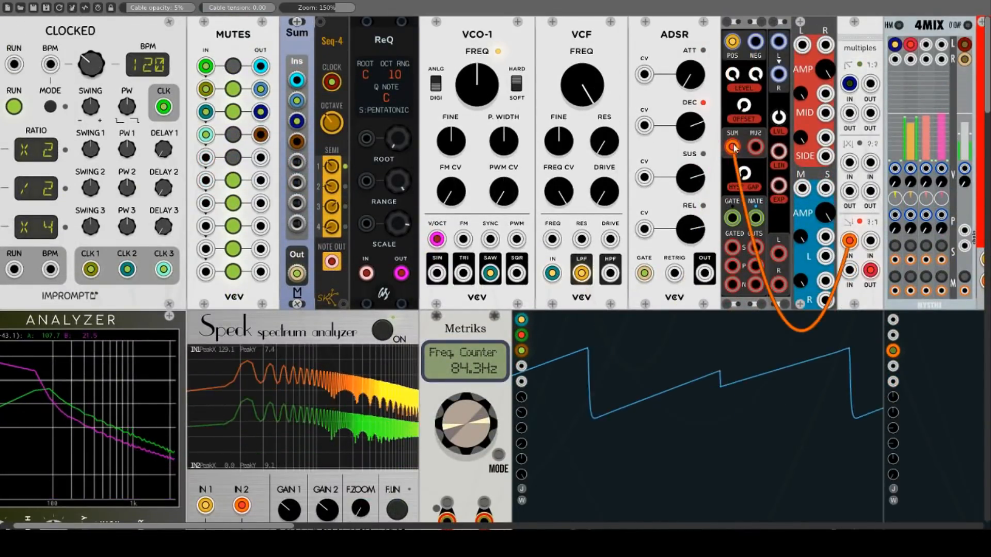
mouse_move(743, 105)
mouse_down()
mouse_move(743, 45)
mouse_move(553, 178)
mouse_move(349, 270)
mouse_move(261, 248)
mouse_move(490, 288)
mouse_move(581, 274)
mouse_up()
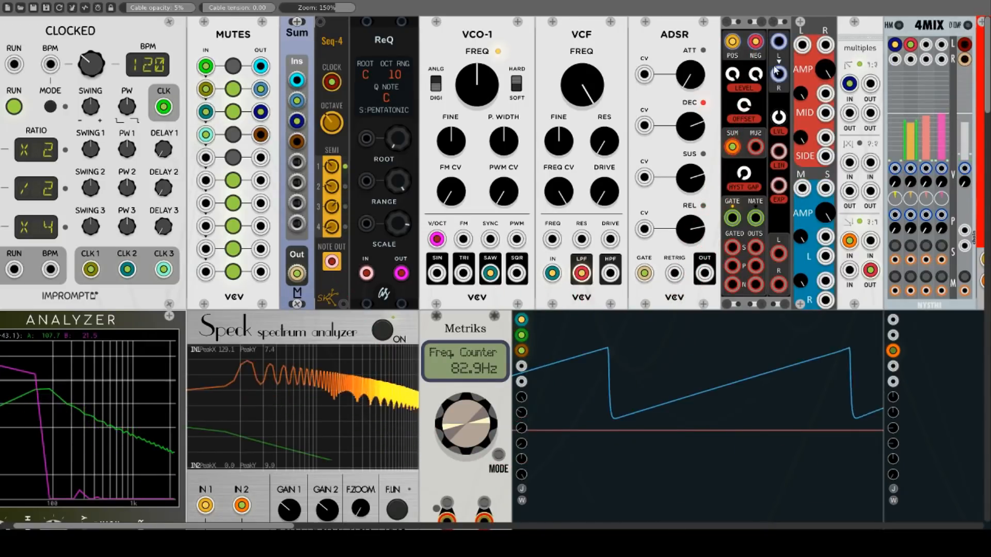
- Replace the filter signal at CoSuOf's NEG input with the VCO-1 SQR output
drag(753, 78, 516, 273)
right_click(754, 41)
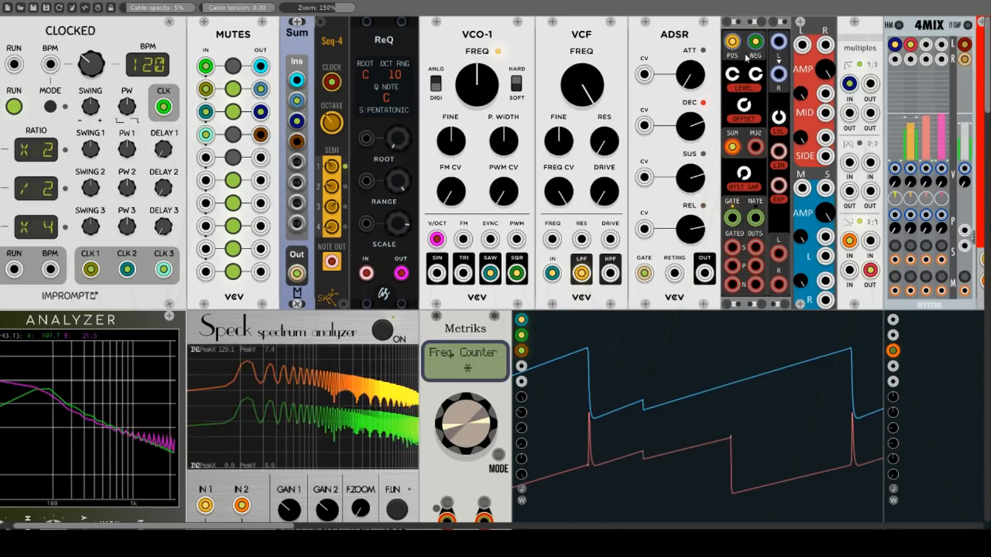
- Move the filter and SQR cables from CoSuOf's POS and NEG inputs to the L and R inputs of the adjacent module
mouse_move(738, 41)
mouse_move(738, 43)
mouse_down()
mouse_move(791, 50)
mouse_move(779, 42)
mouse_move(764, 56)
mouse_move(778, 74)
mouse_up()
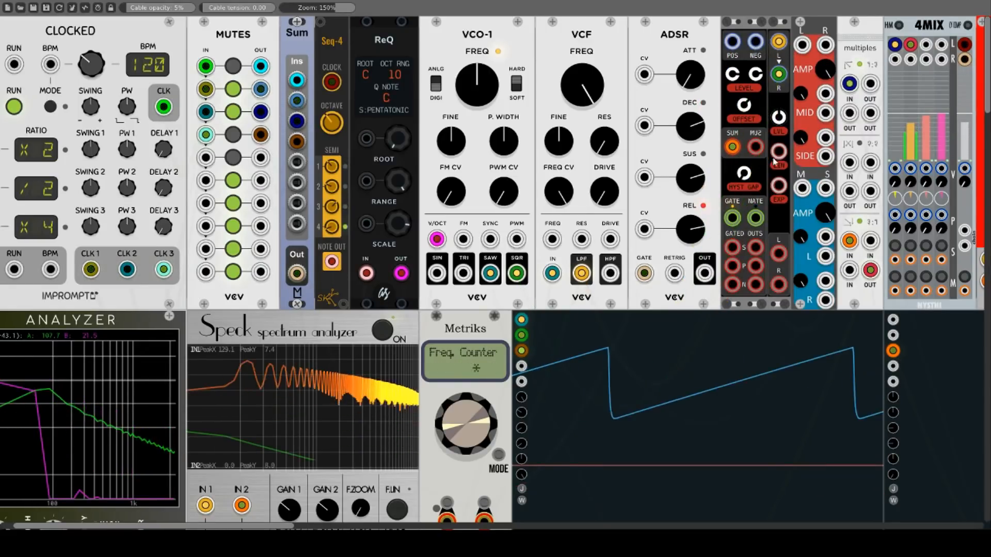
- Patch the L and R outputs of the module beside CoSuOf into the bottom multiple and disconnect the SQR cable from its R input
mouse_move(739, 149)
mouse_move(738, 149)
mouse_down()
mouse_move(779, 245)
mouse_move(795, 247)
mouse_move(783, 253)
mouse_move(780, 288)
mouse_move(849, 269)
mouse_up()
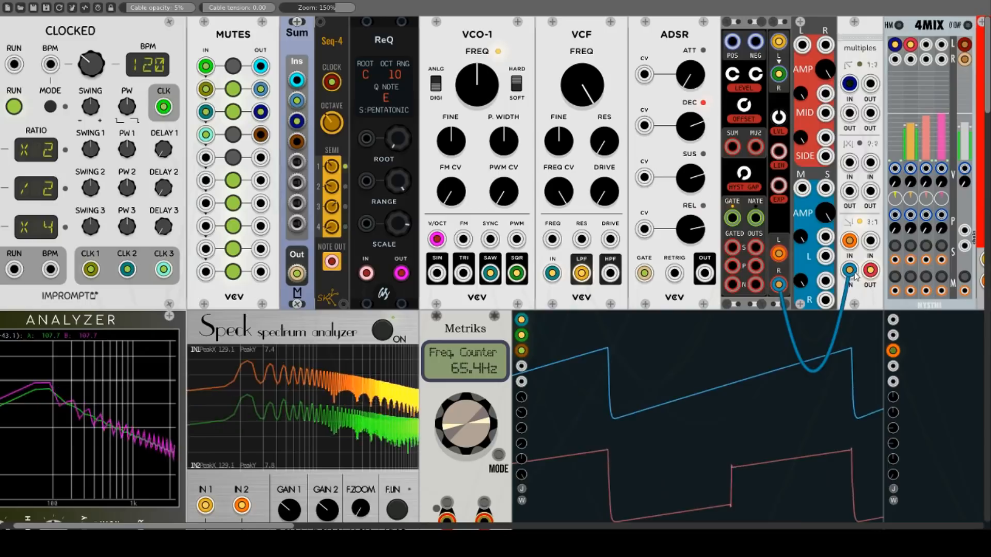
right_click(779, 74)
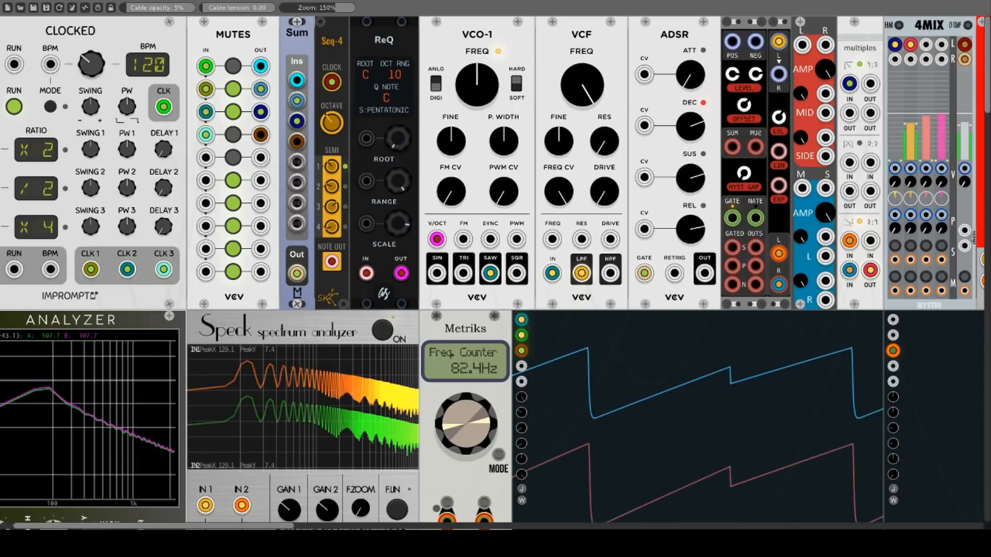
- Adjust the LVL knob of the module beside CoSuOf and patch the ADSR output into its LIN input
drag(781, 126, 781, 114)
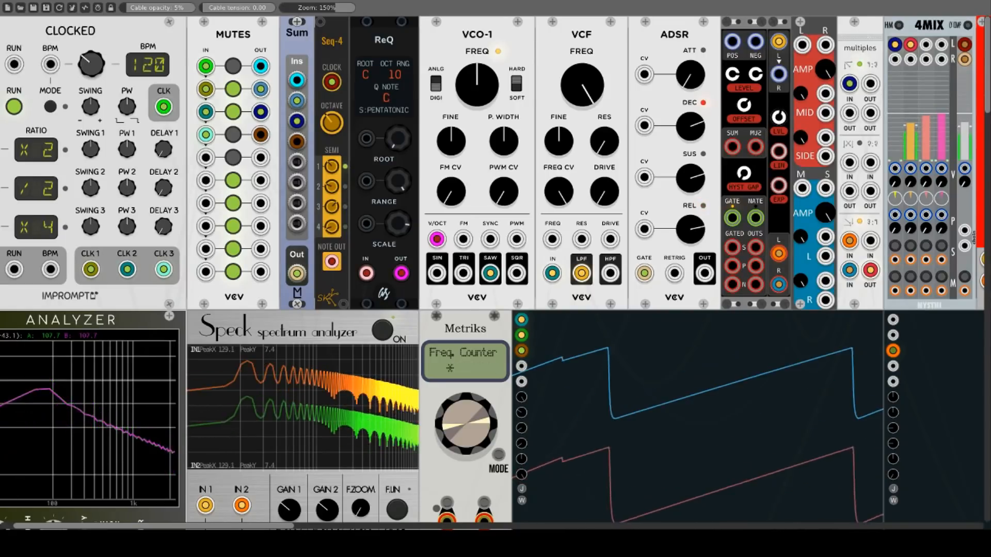
drag(779, 153, 705, 273)
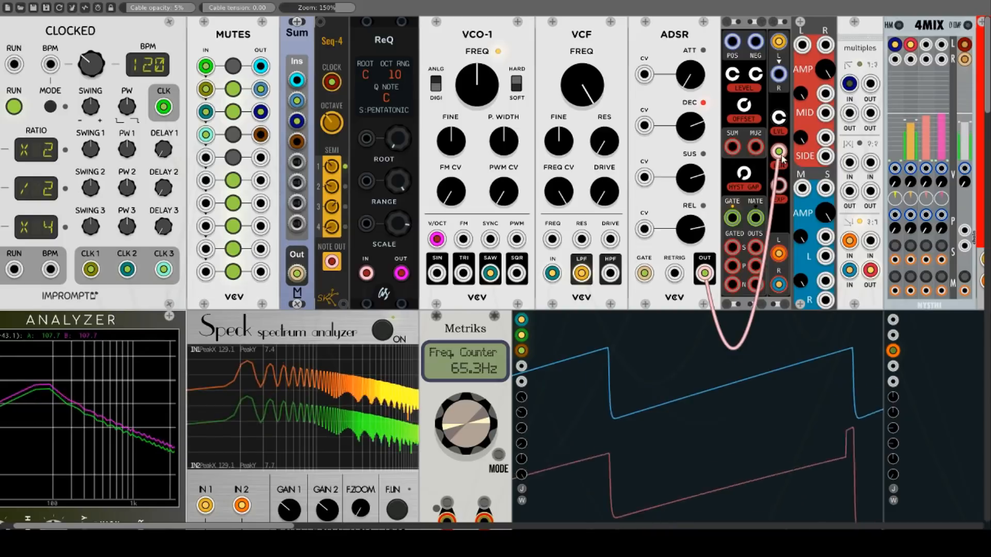
- Try the ADSR cable on EXP with a multiple's output feeding LIN, remove that extra cable and return the ADSR cable to LIN
drag(778, 152, 780, 188)
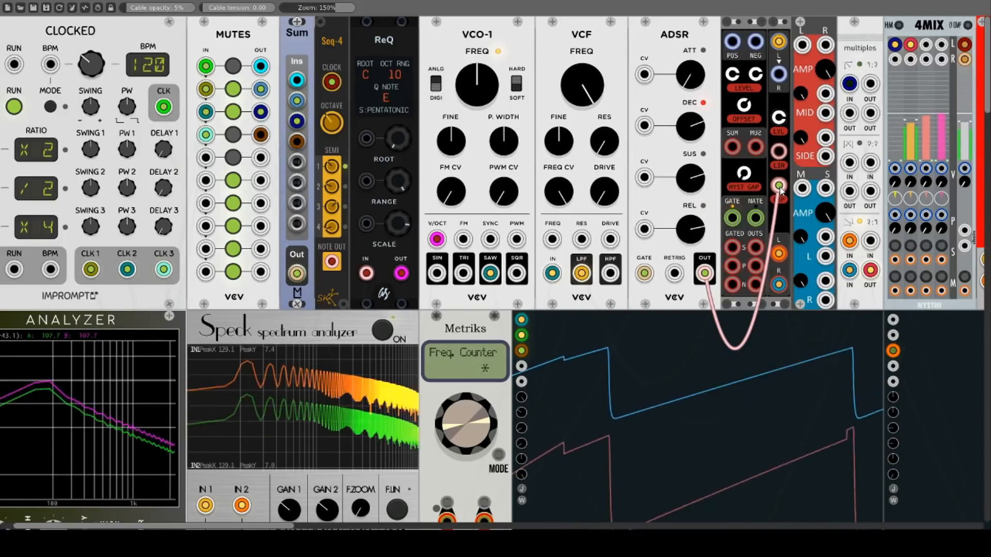
drag(778, 151, 843, 117)
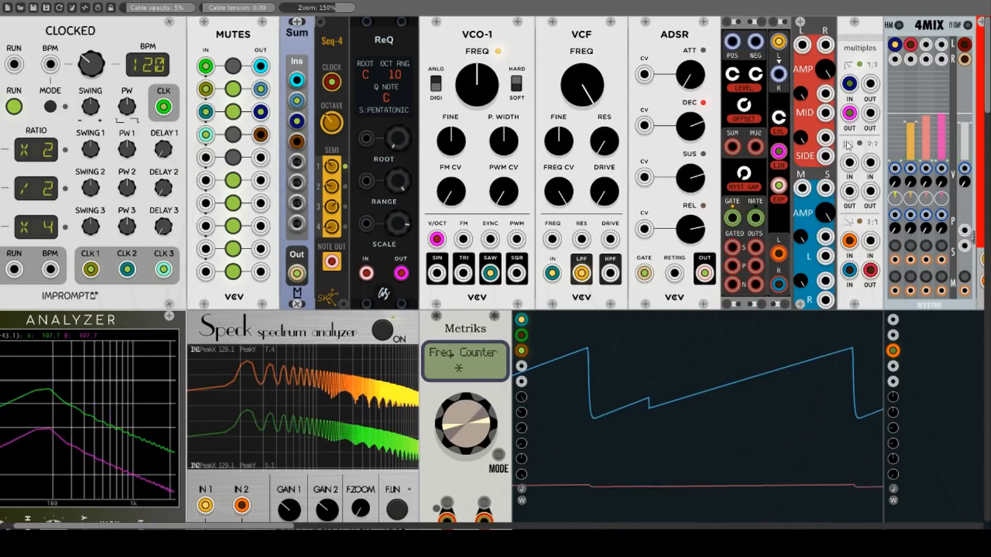
mouse_move(780, 120)
mouse_down()
mouse_move(781, 129)
mouse_move(781, 120)
mouse_up()
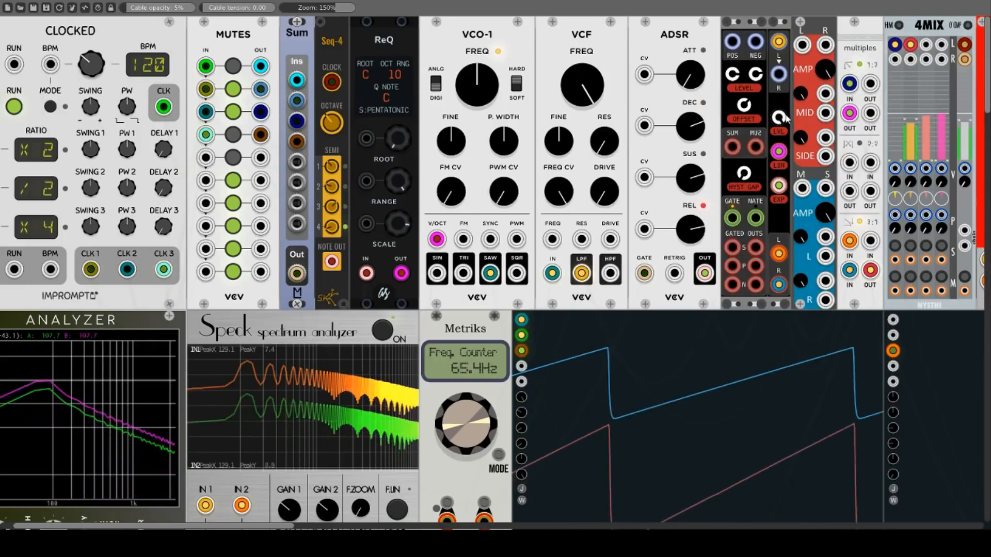
right_click(849, 115)
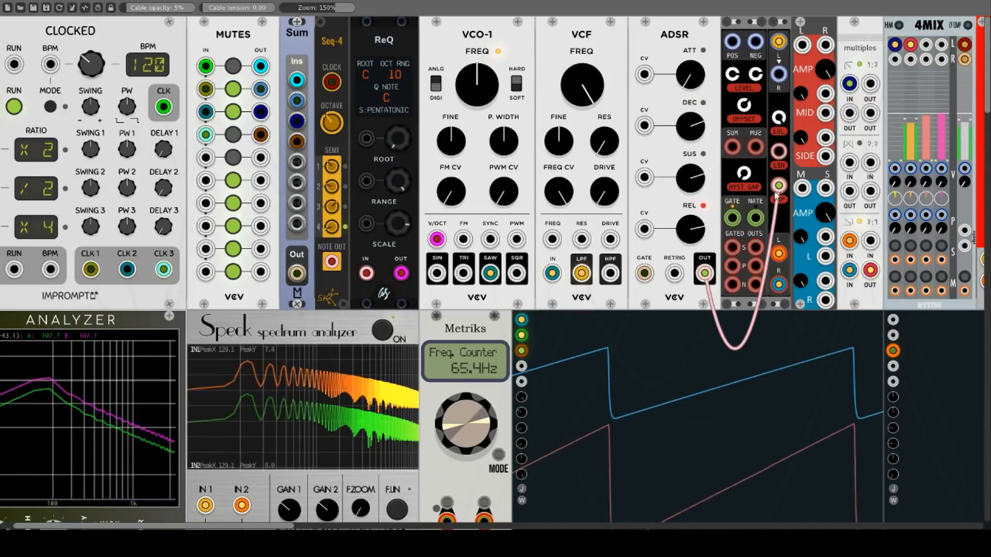
drag(779, 185, 778, 150)
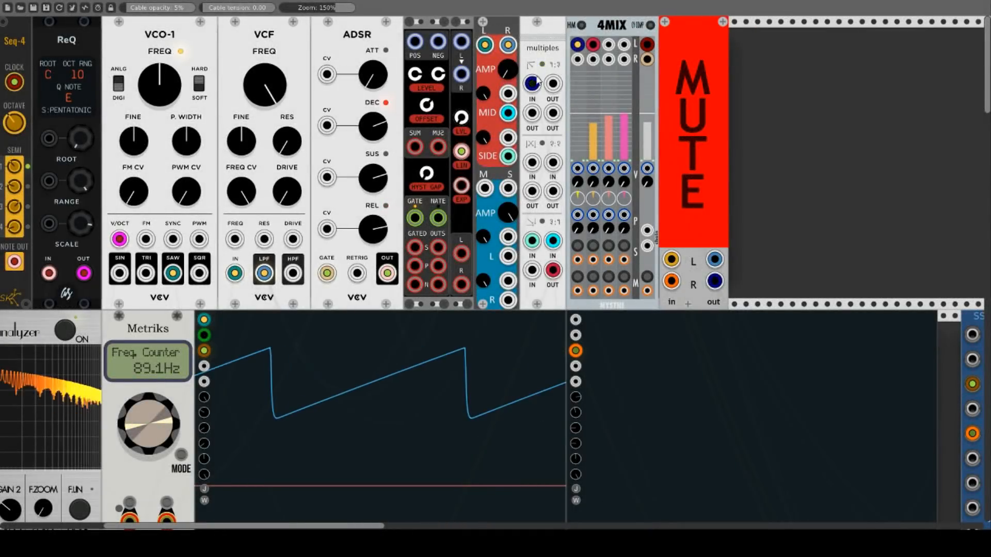
- Check the name of the red and blue L/R and M/S module and inspect the cable at its R input
right_click(497, 23)
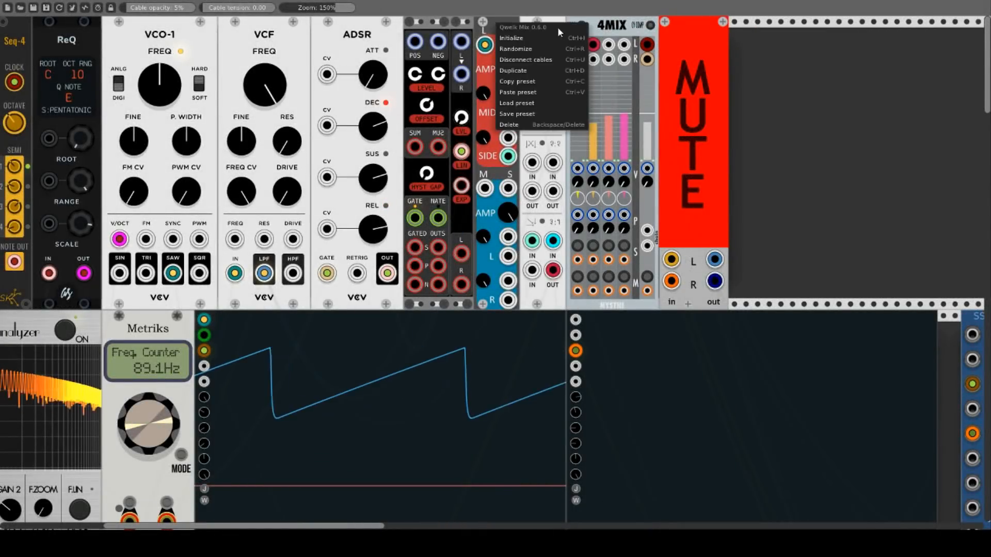
click(488, 32)
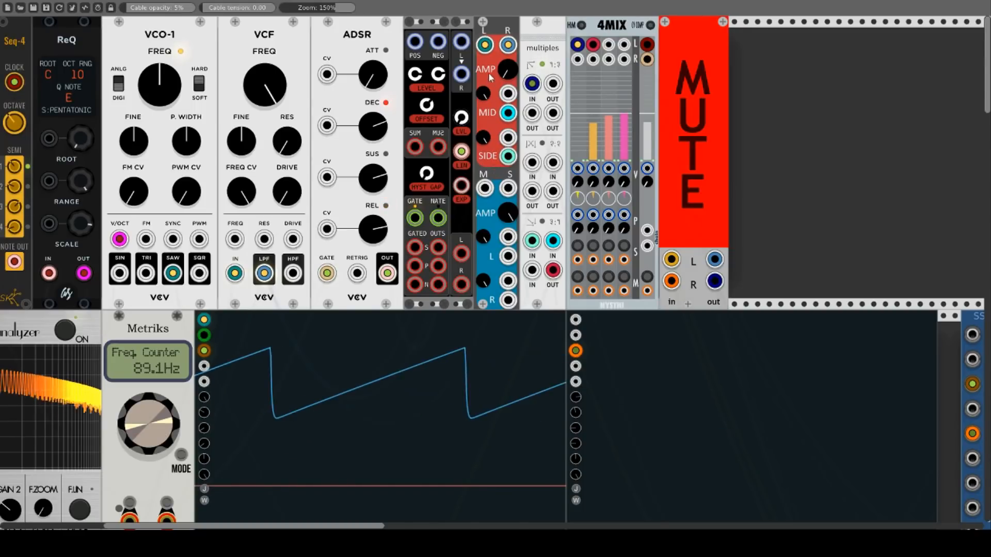
mouse_move(508, 45)
mouse_down()
mouse_move(485, 55)
mouse_move(527, 47)
mouse_move(510, 46)
mouse_up()
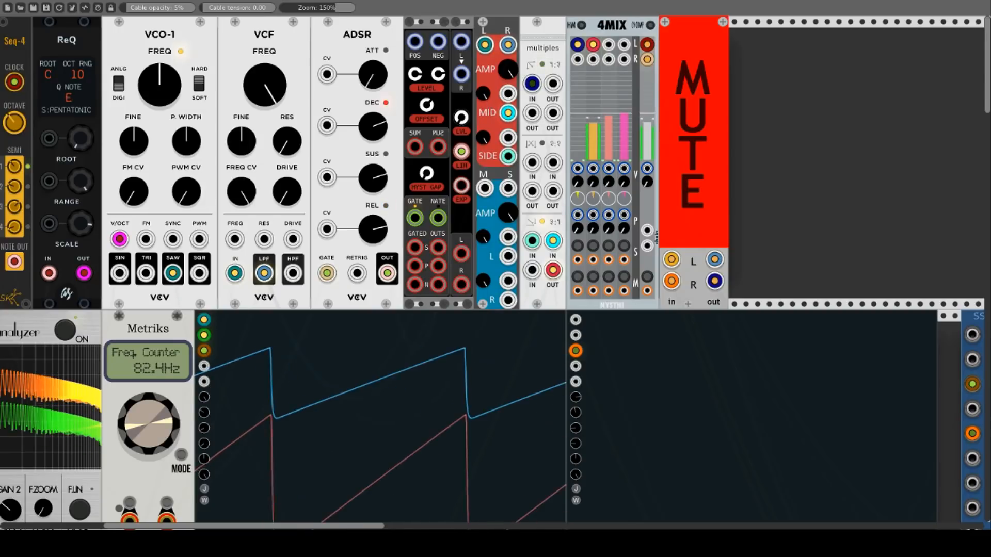
- Move the cables from Qwelk Mix's L and R inputs to M and S, and move the MID output cable to the L output
drag(485, 45, 485, 192)
drag(509, 46, 510, 188)
mouse_move(510, 115)
mouse_down()
mouse_move(510, 266)
mouse_move(509, 257)
mouse_up()
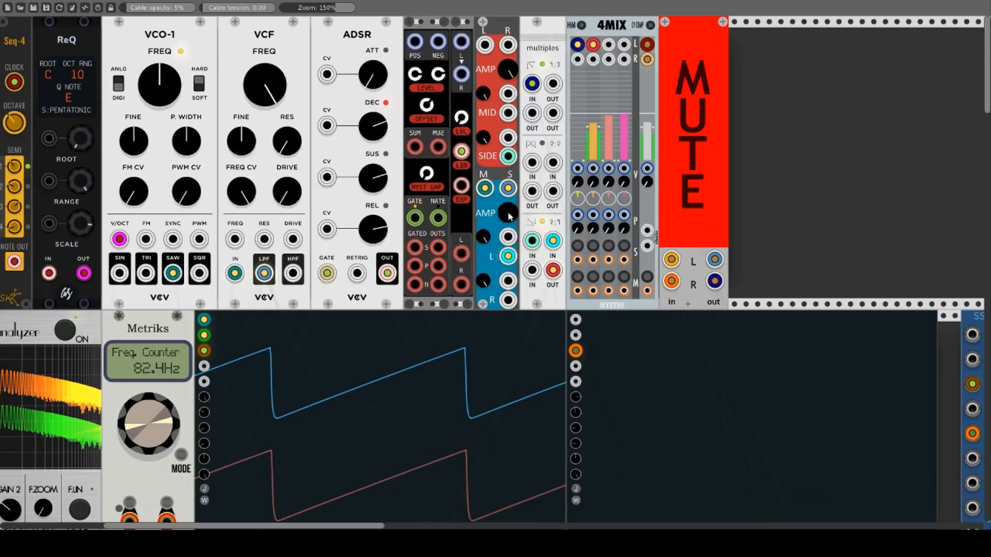
mouse_move(509, 212)
mouse_down()
mouse_move(509, 419)
mouse_move(509, 212)
mouse_up()
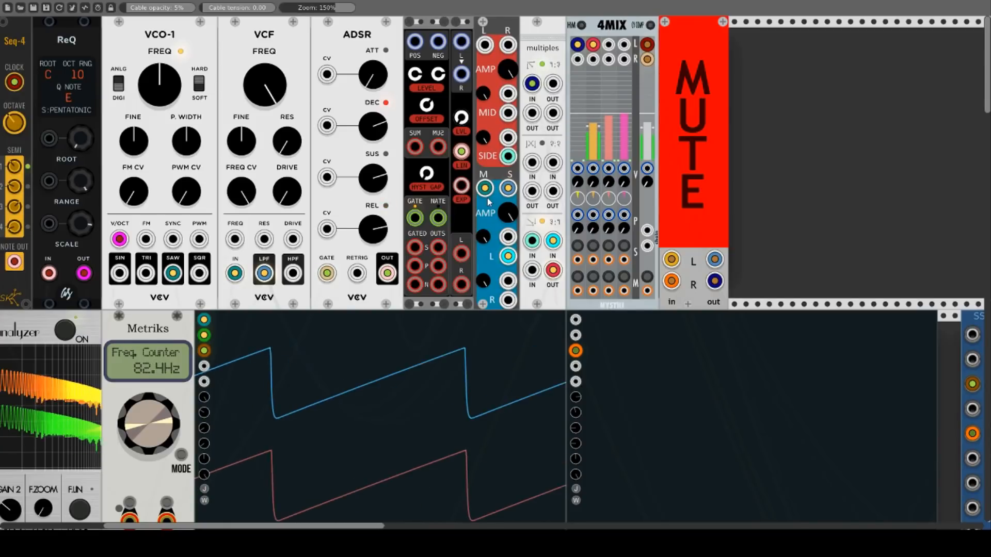
- Feed Qwelk Mix's L input from the filter and R from VCO-1 SQR, with the MID output patched to the bottom multiple
mouse_move(264, 273)
mouse_down()
mouse_move(485, 191)
mouse_move(485, 45)
mouse_move(505, 106)
mouse_move(236, 272)
mouse_move(199, 274)
mouse_up()
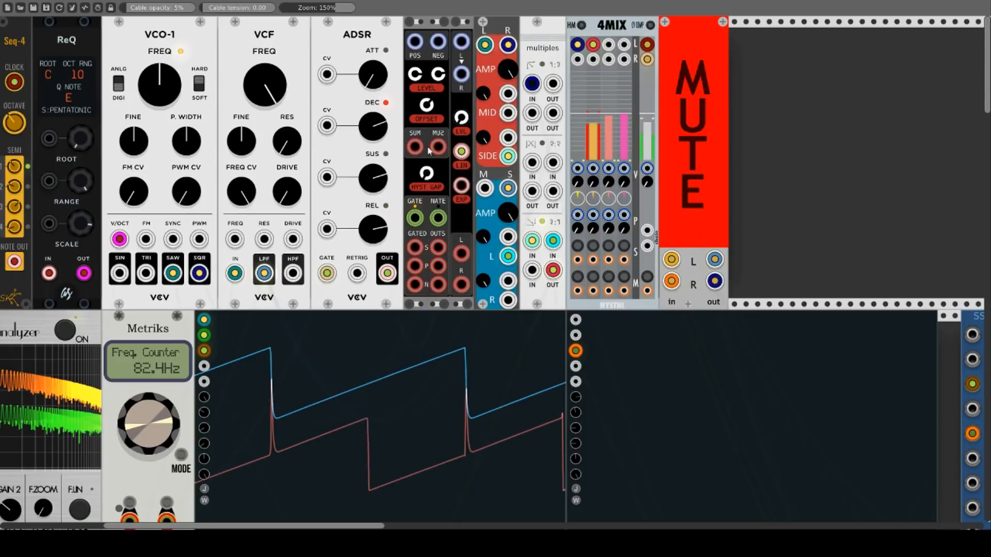
mouse_move(552, 241)
mouse_down()
mouse_move(516, 258)
mouse_move(528, 219)
mouse_move(509, 115)
mouse_up()
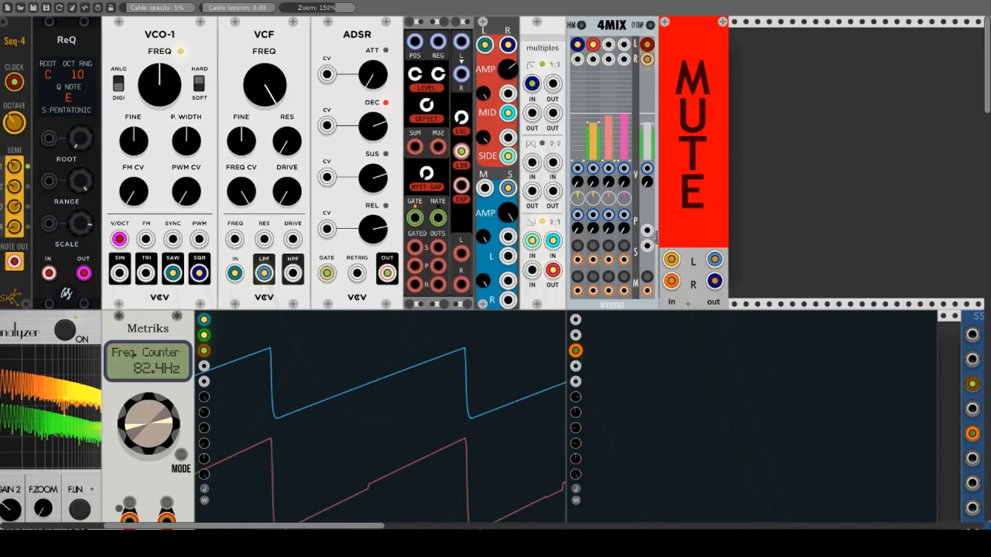
drag(483, 96, 483, 170)
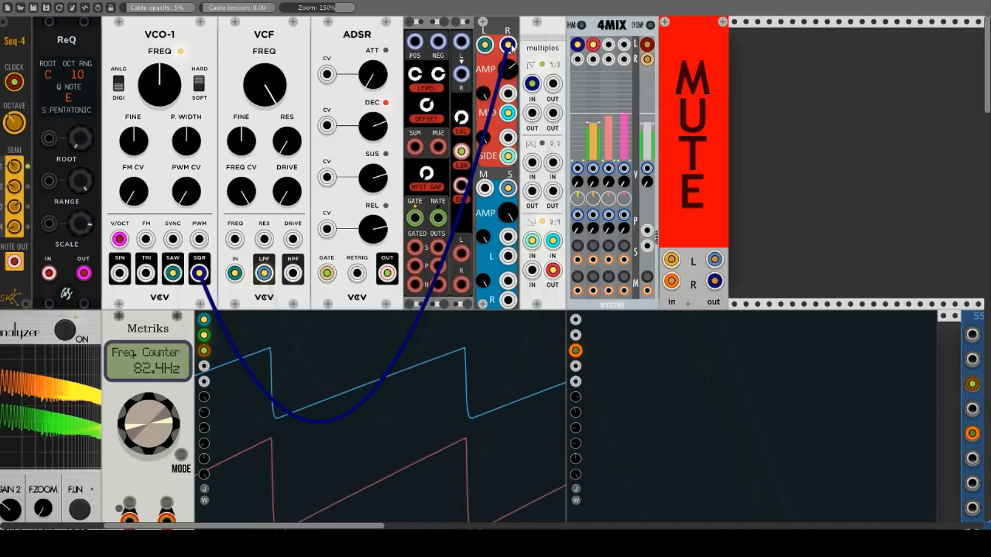
- Move the SQR cable from Qwelk Mix's R input to M and switch the monitoring cable from MID to the L output
drag(507, 45, 484, 188)
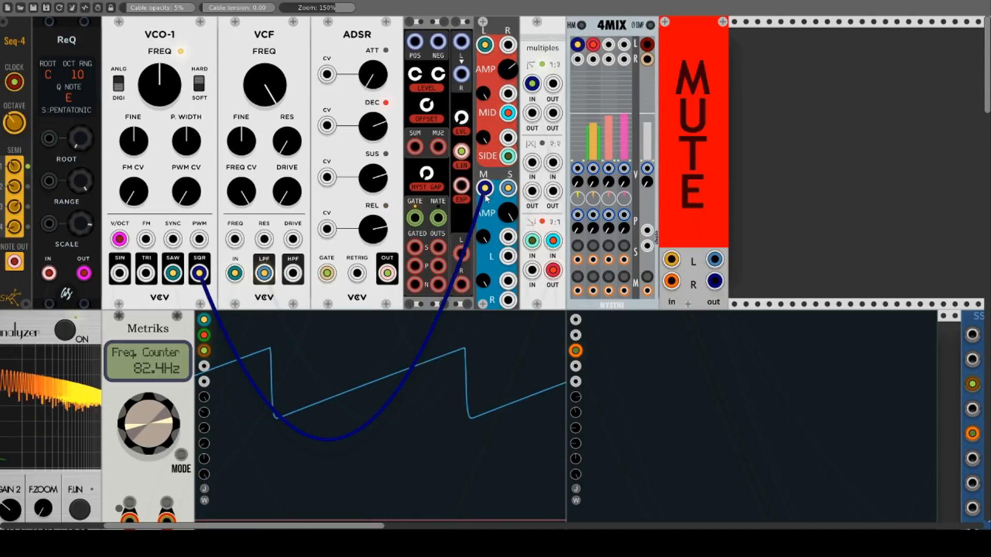
mouse_move(508, 113)
mouse_down()
mouse_move(509, 264)
mouse_move(508, 256)
mouse_up()
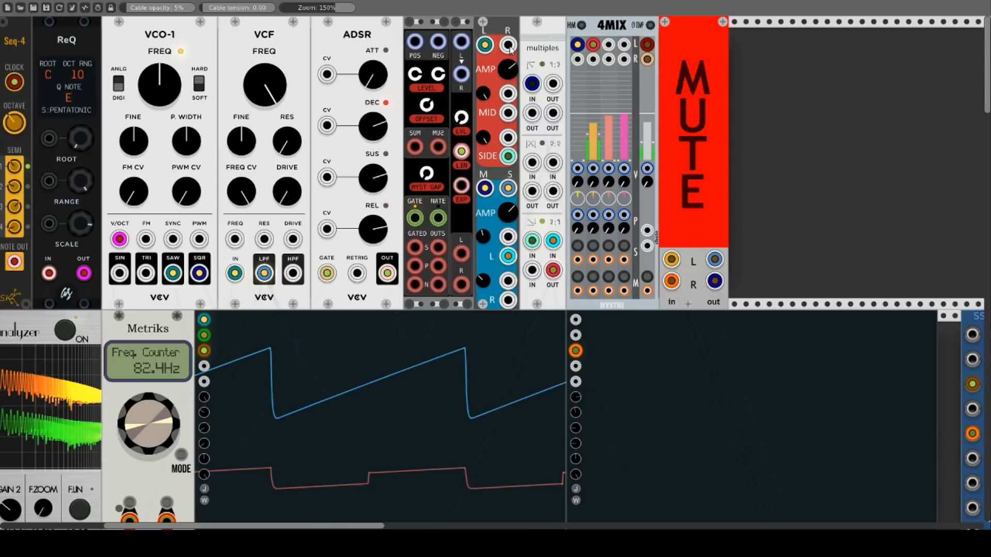
- Patch the ADSR output into Qwelk Mix's R input and return the monitoring cable to the MID output
drag(508, 45, 387, 274)
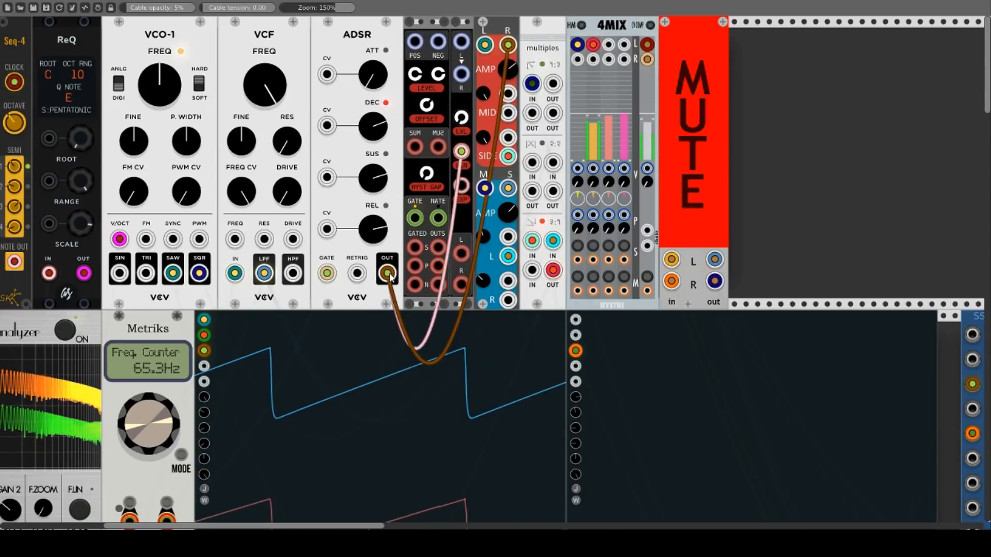
mouse_move(553, 240)
mouse_down()
mouse_move(519, 227)
mouse_move(522, 126)
mouse_move(508, 113)
mouse_up()
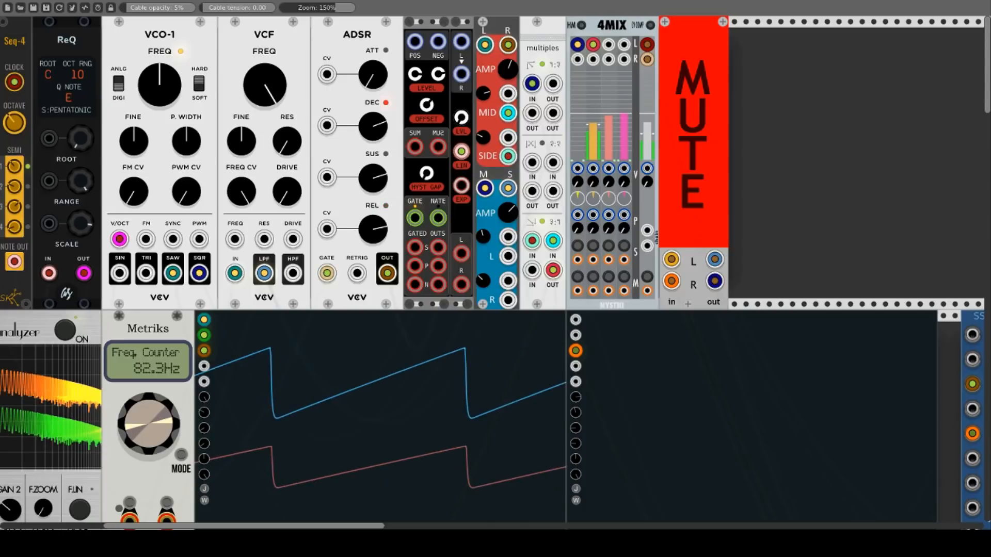
- Try the upper multiple's output at Qwelk Mix's L input, then patch the VCF LPF output into both the L and R inputs
right_click(484, 49)
drag(484, 49, 554, 113)
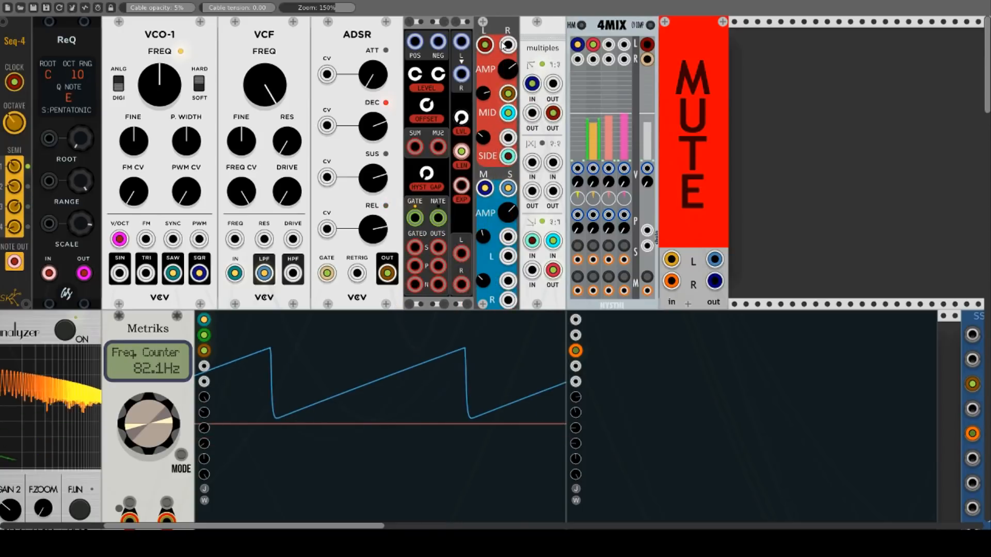
drag(485, 45, 264, 273)
mouse_move(508, 45)
mouse_down()
mouse_move(265, 232)
mouse_move(263, 274)
mouse_up()
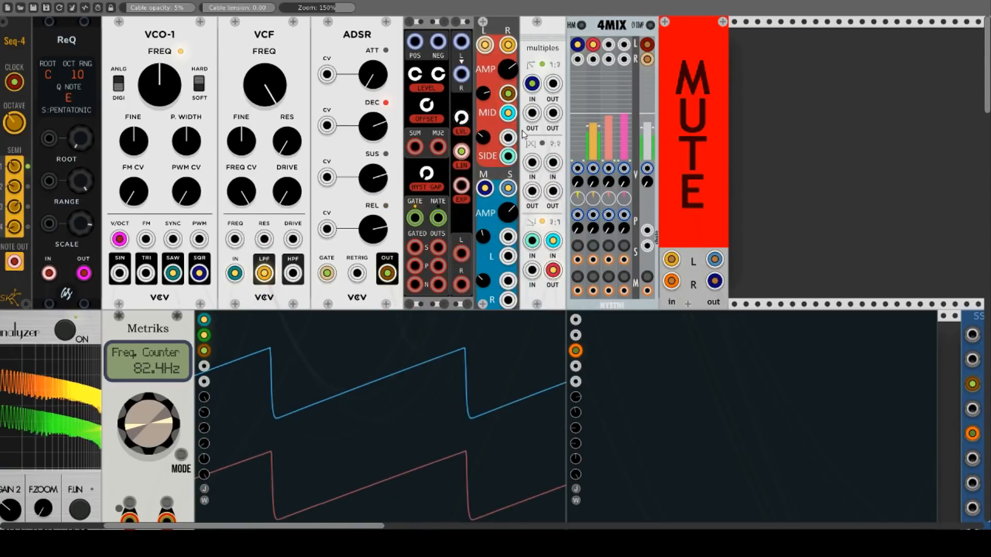
- Disconnect all cables from the Qwelk Mix module and initialize its settings
right_click(508, 45)
right_click(485, 45)
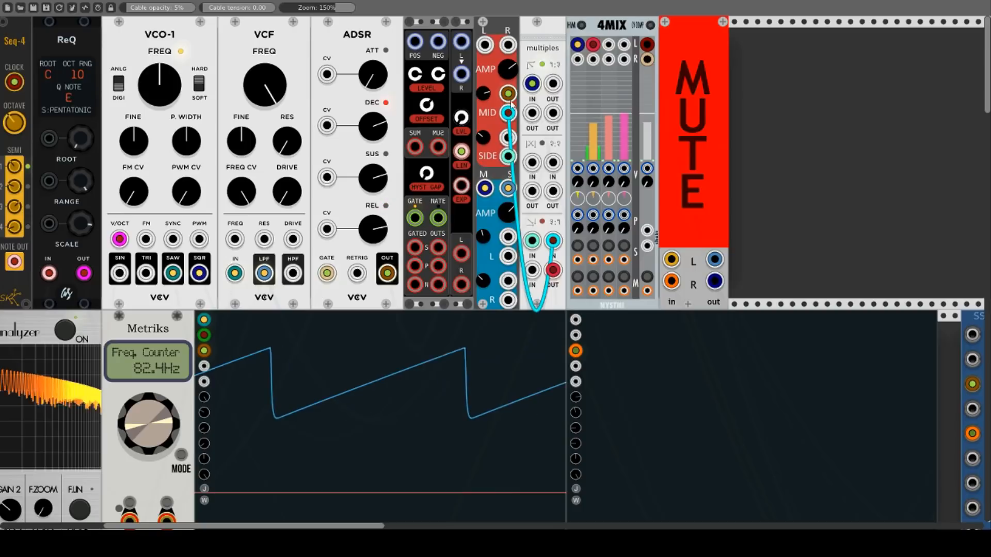
right_click(508, 94)
right_click(505, 115)
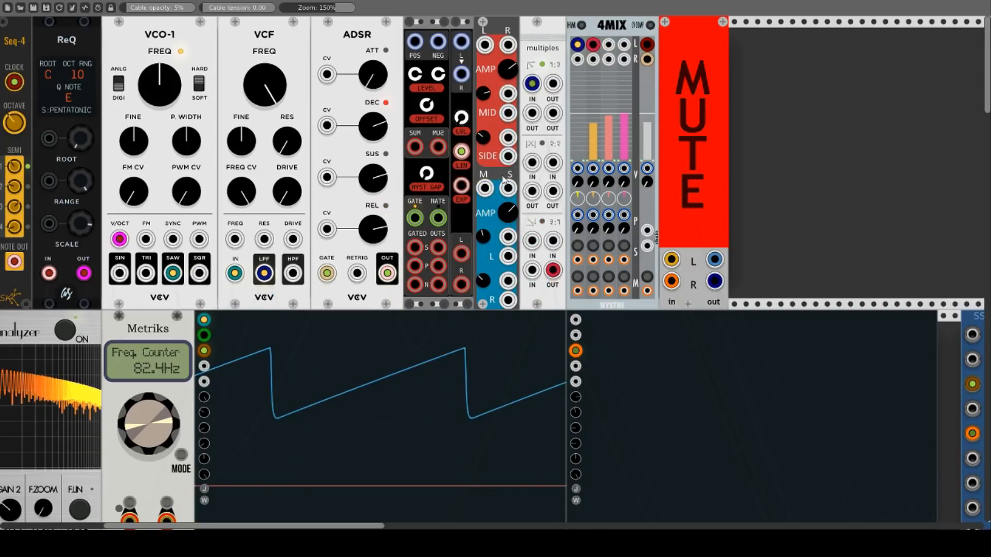
right_click(499, 28)
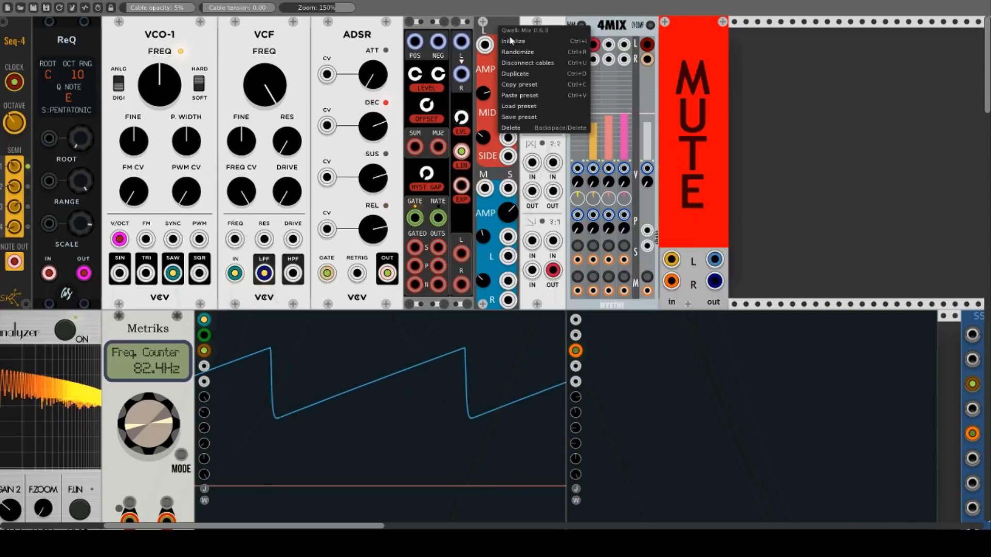
click(512, 42)
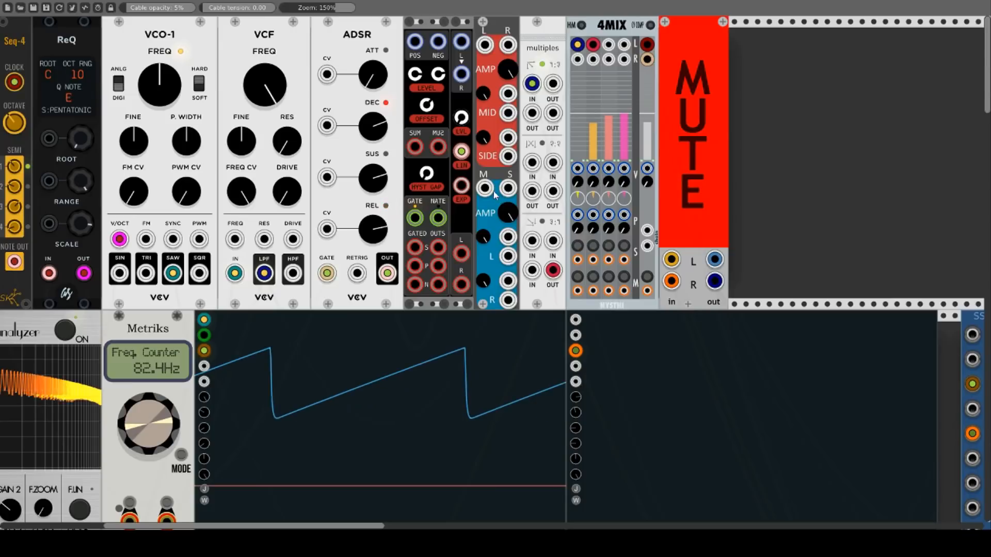
- Patch VCF LPF into Qwelk Mix's M input, SIDE into S, and the blue section's L and R outputs into the red section's L and R inputs
drag(486, 189, 264, 274)
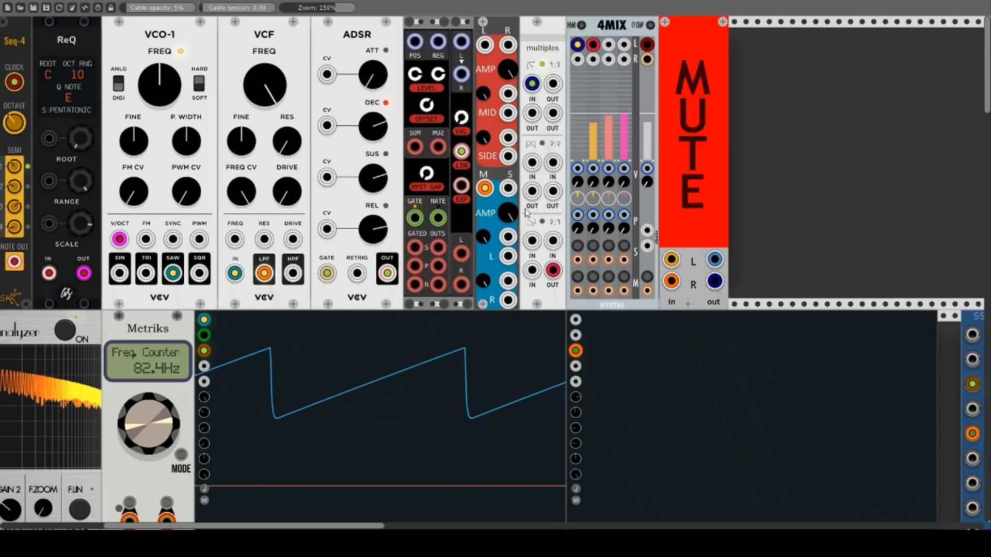
drag(508, 189, 509, 158)
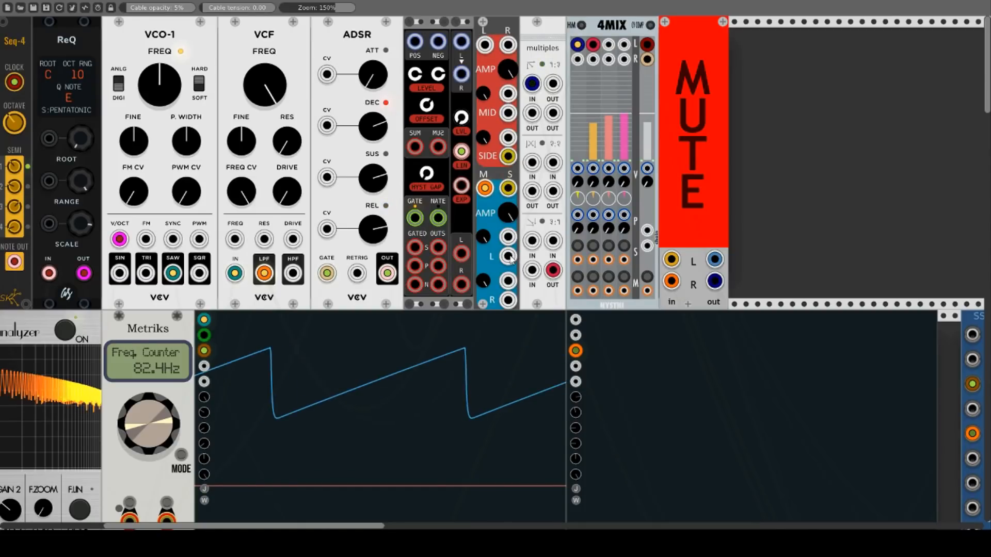
mouse_move(509, 256)
mouse_down()
mouse_move(503, 68)
mouse_move(485, 45)
mouse_move(509, 150)
mouse_move(509, 260)
mouse_up()
drag(513, 299, 509, 300)
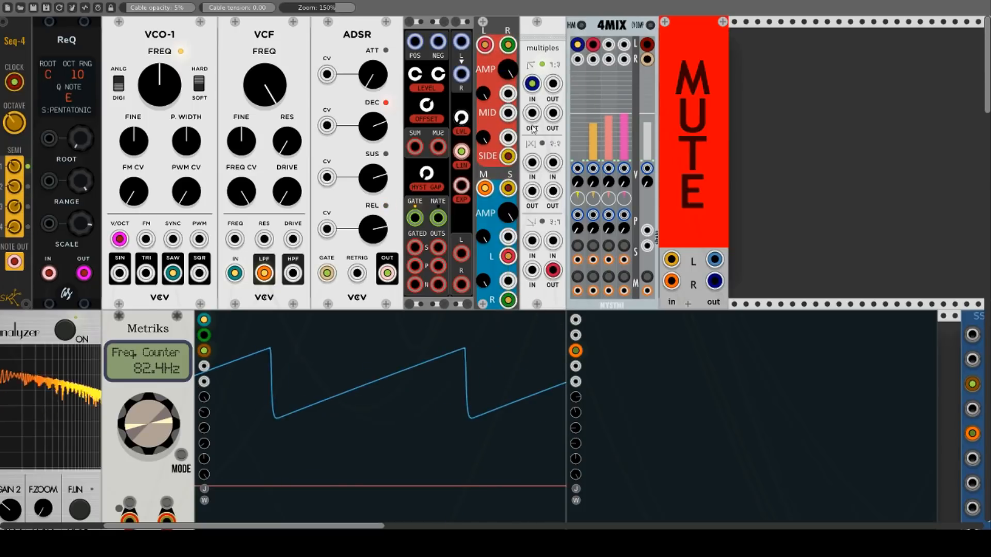
- Patch Qwelk Mix's MID and SIDE outputs into two inputs of the bottom multiple
drag(511, 114, 518, 136)
drag(534, 238, 532, 240)
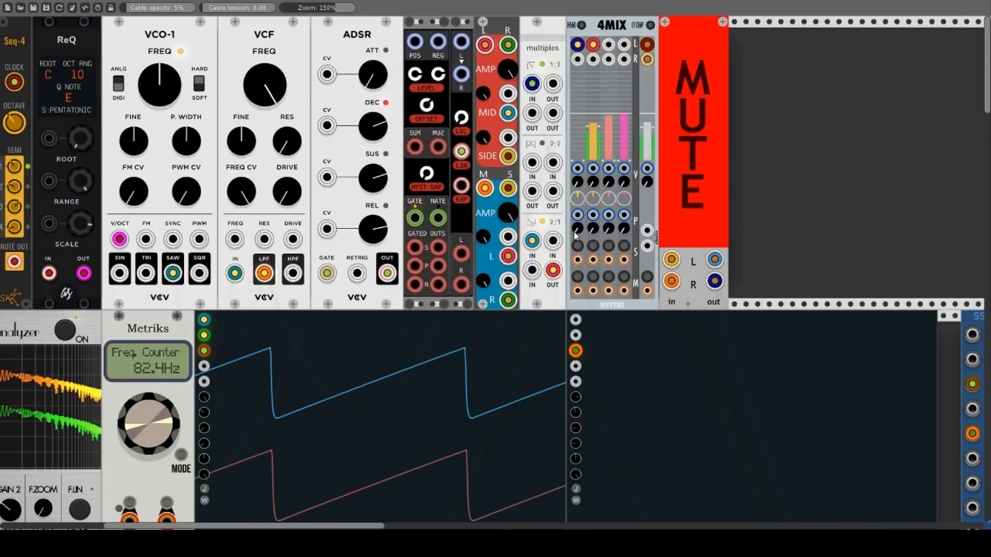
drag(554, 241, 511, 160)
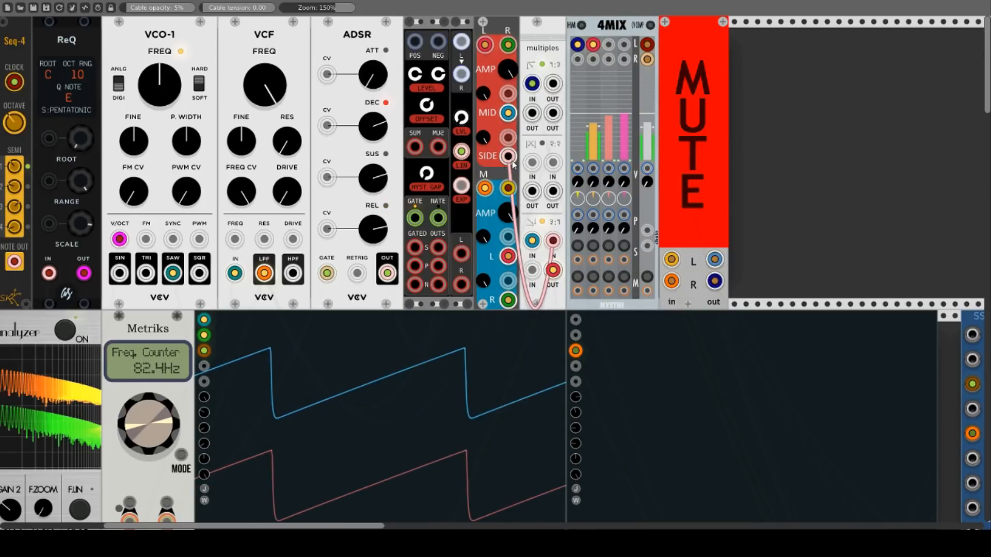
- Patch Qwelk Mix's SIDE and L outputs into the first and second inputs of the second scope
scroll(579, 310, down, 1)
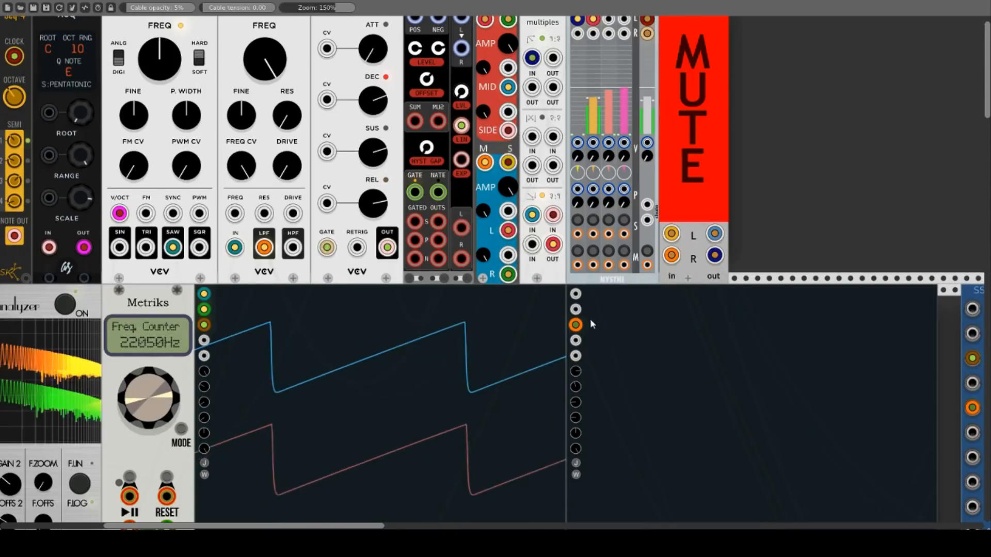
drag(575, 293, 508, 130)
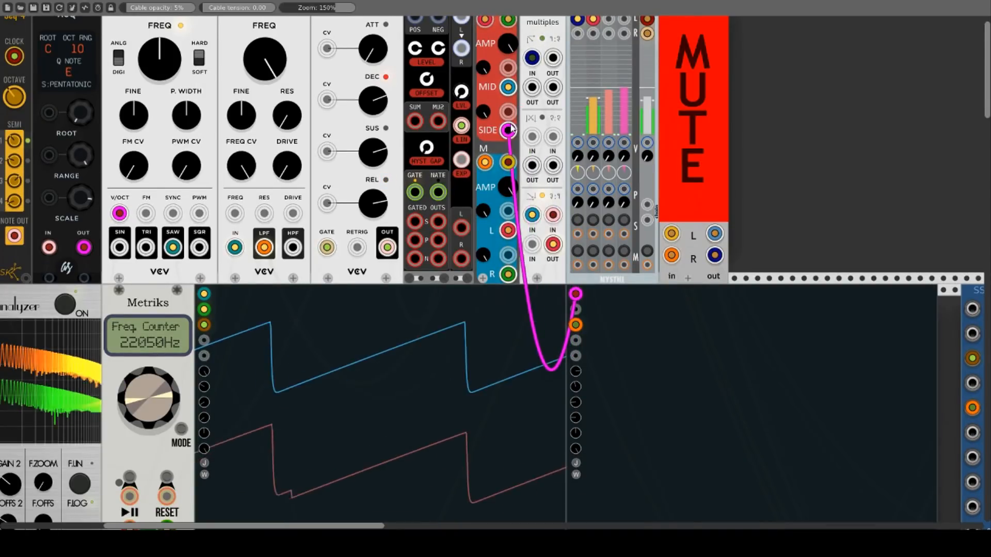
mouse_move(576, 309)
mouse_down()
mouse_move(536, 242)
mouse_move(515, 241)
mouse_up()
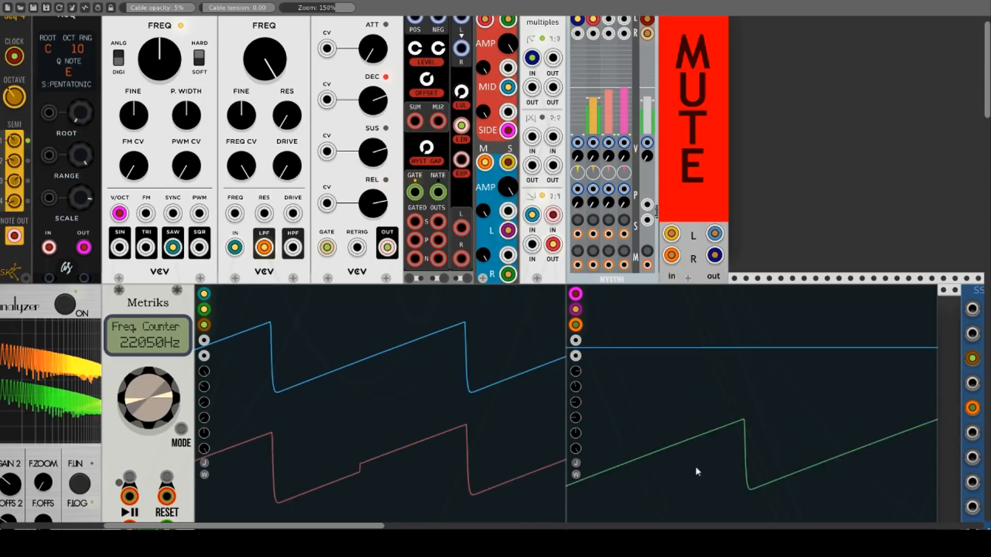
- Adjust the AMP level and the L and R level knobs in Qwelk Mix's blue section
mouse_move(485, 251)
mouse_down()
mouse_move(484, 356)
mouse_move(487, 253)
mouse_up()
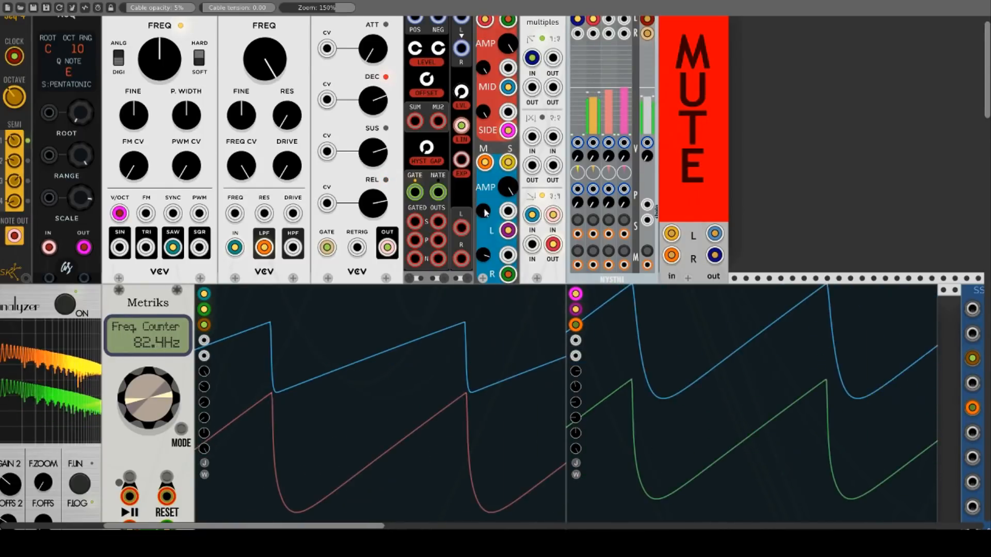
drag(484, 212, 485, 274)
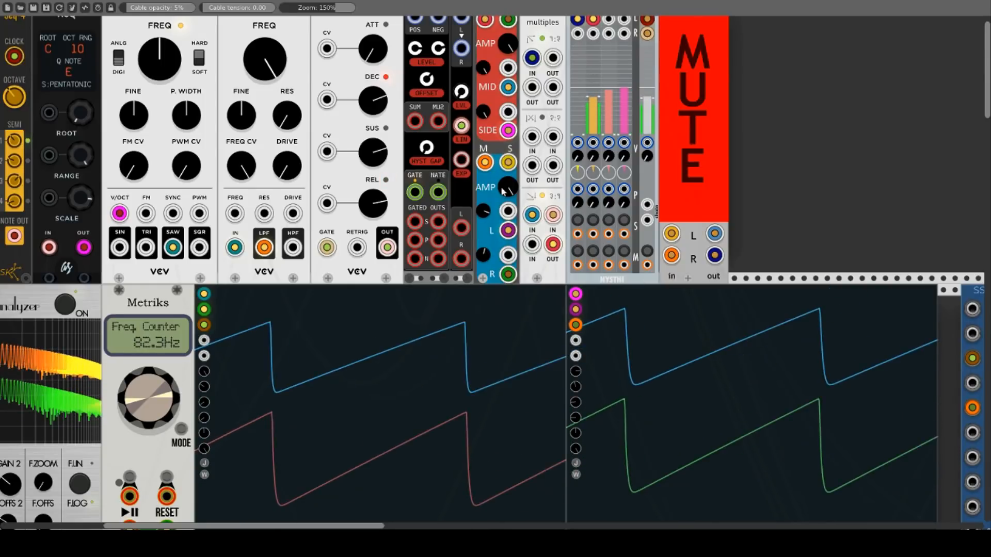
mouse_move(487, 166)
mouse_down()
mouse_move(508, 215)
mouse_move(487, 165)
mouse_up()
drag(509, 212, 508, 163)
drag(484, 212, 484, 238)
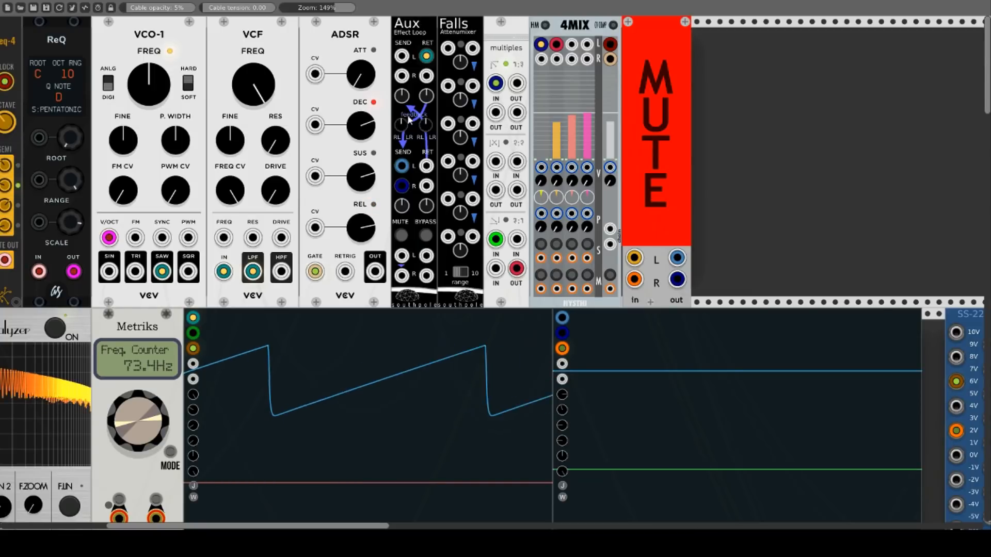
- Raise the RET-side feedback knob on the Southpole Aux module
right_click(409, 30)
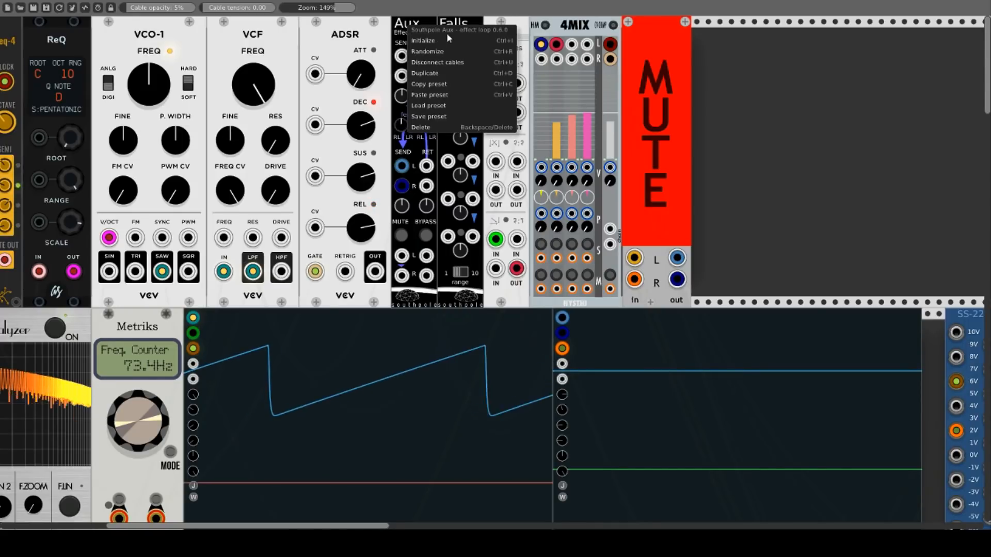
click(405, 26)
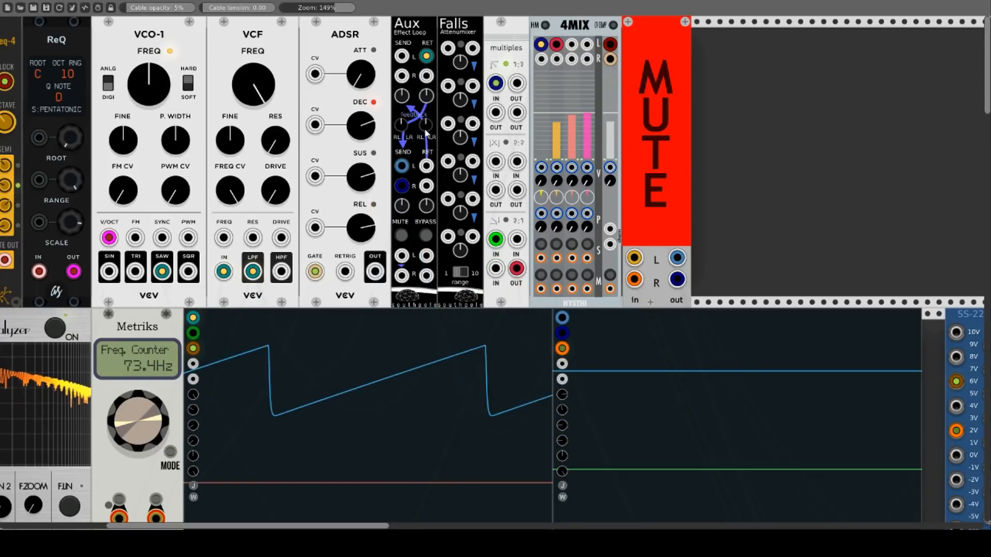
drag(425, 129, 426, 66)
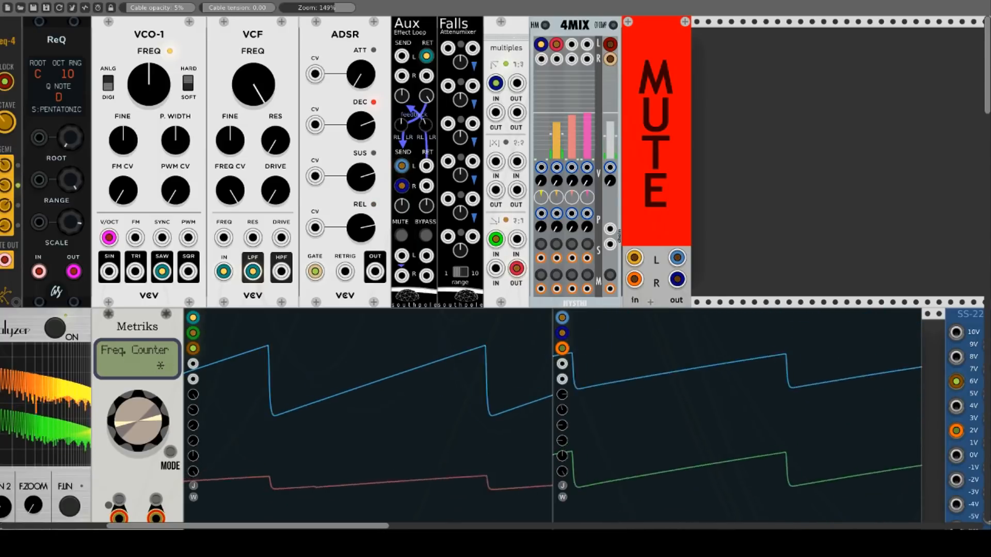
drag(426, 124, 426, 118)
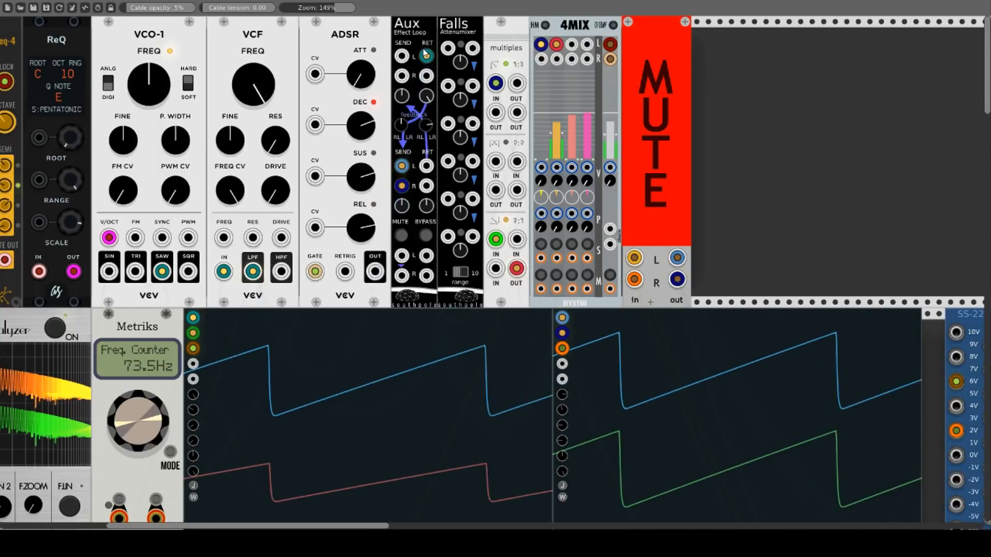
- Move Aux's RET L cable to RET R, patch VCO-1's SQR output into RET L, and readjust the RET-side feedback knob
drag(427, 57, 427, 77)
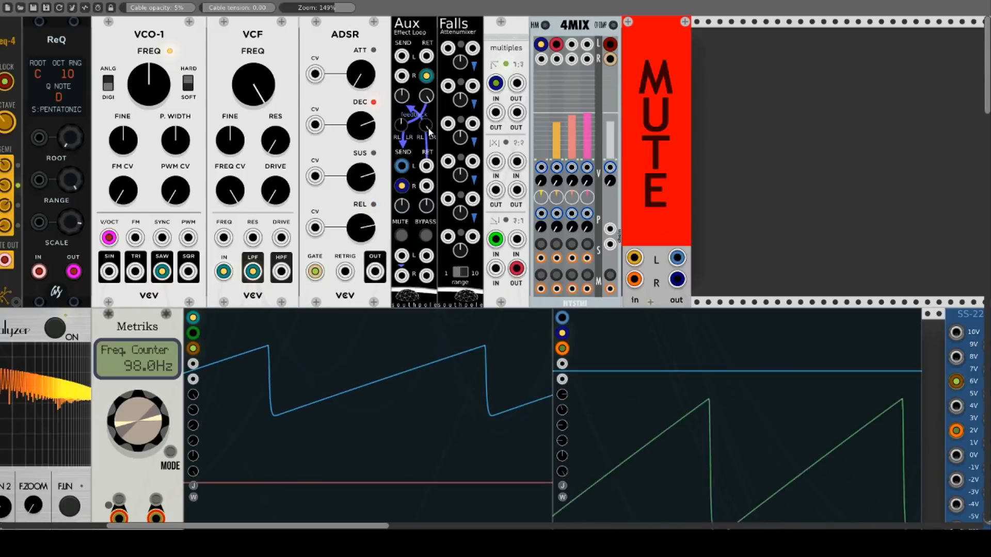
drag(425, 125, 425, 232)
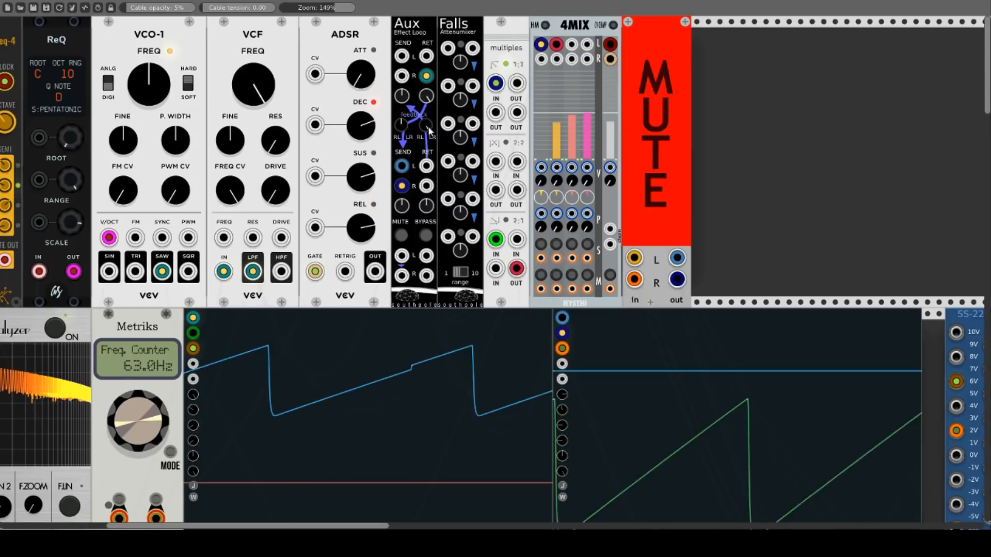
drag(426, 56, 188, 272)
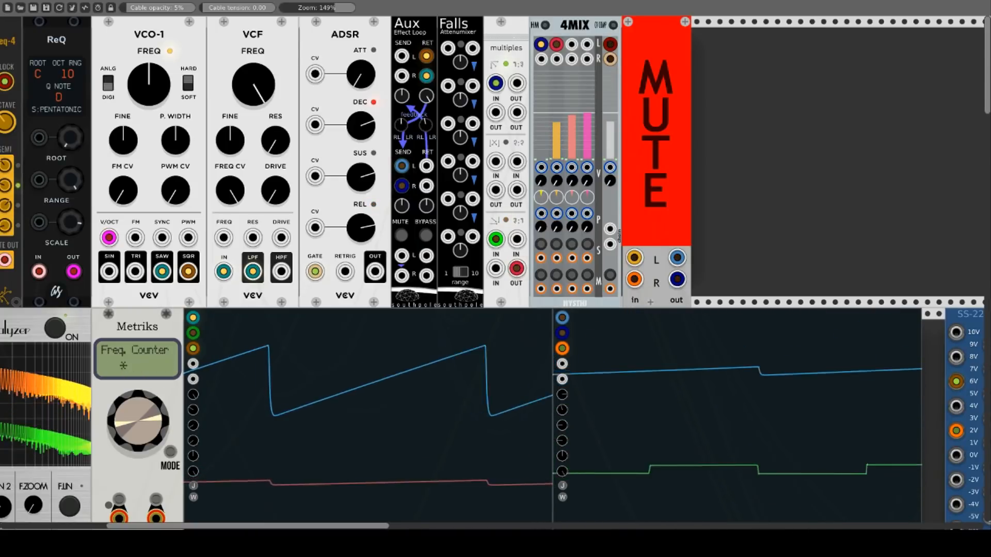
right_click(424, 125)
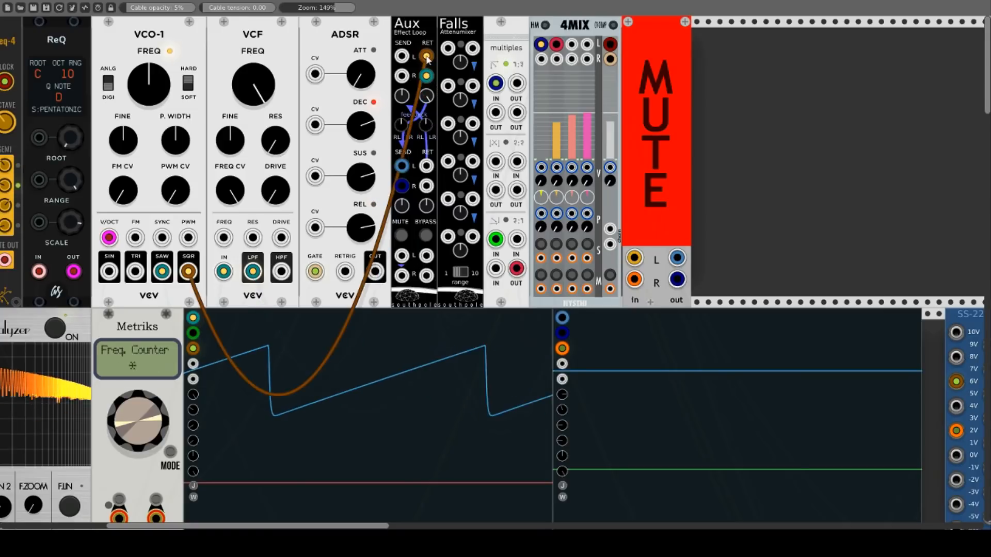
- Move Aux's two RET cables to its lower L and R inputs, move its SEND cables to the outputs beside them, and toggle mute on and off
drag(427, 58, 403, 255)
drag(403, 167, 433, 259)
drag(403, 188, 427, 275)
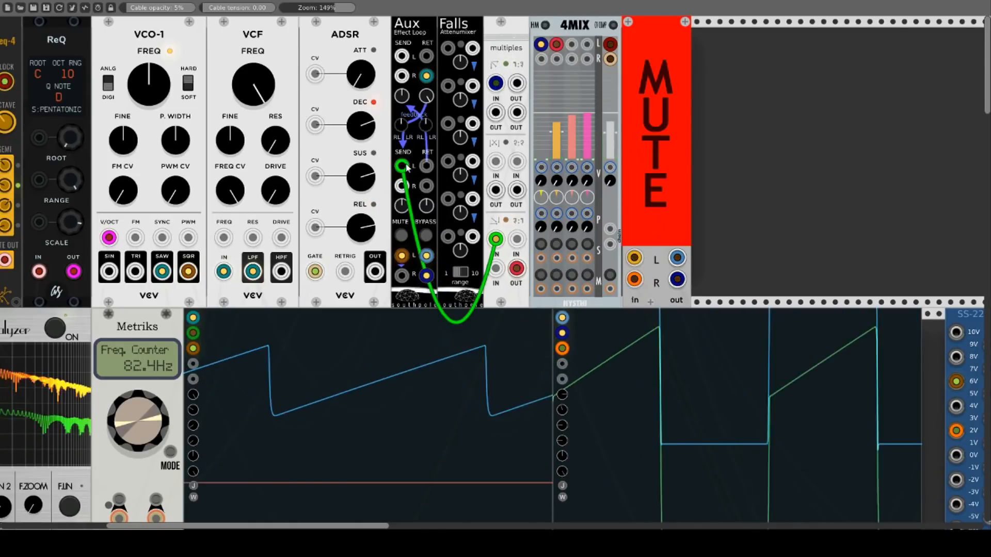
drag(406, 167, 429, 258)
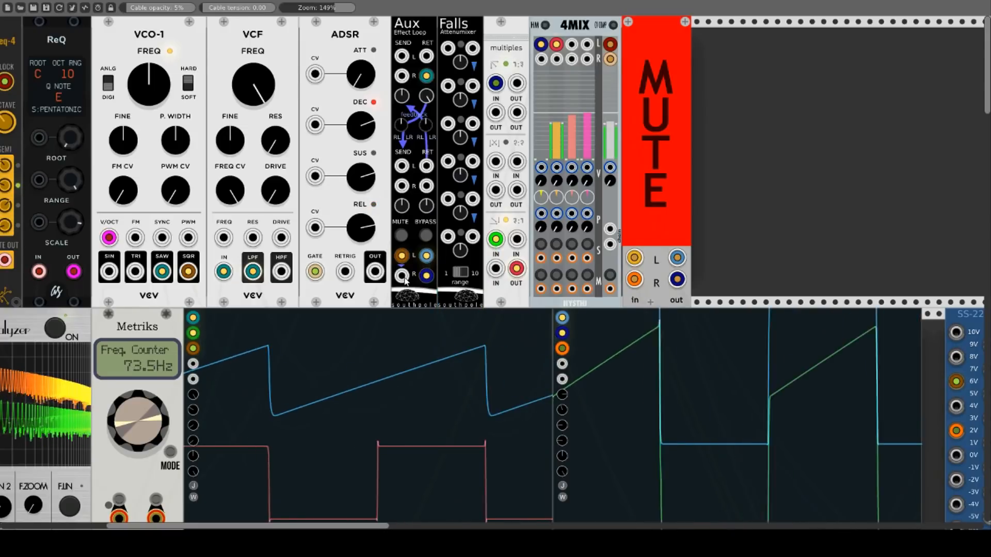
mouse_move(405, 279)
mouse_down()
mouse_move(402, 266)
mouse_move(401, 275)
mouse_up()
click(403, 235)
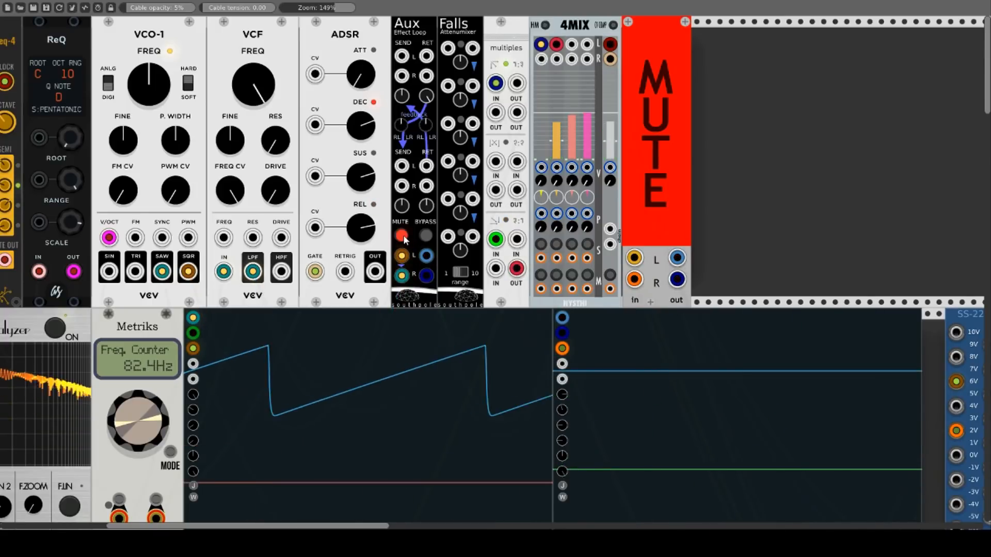
click(402, 235)
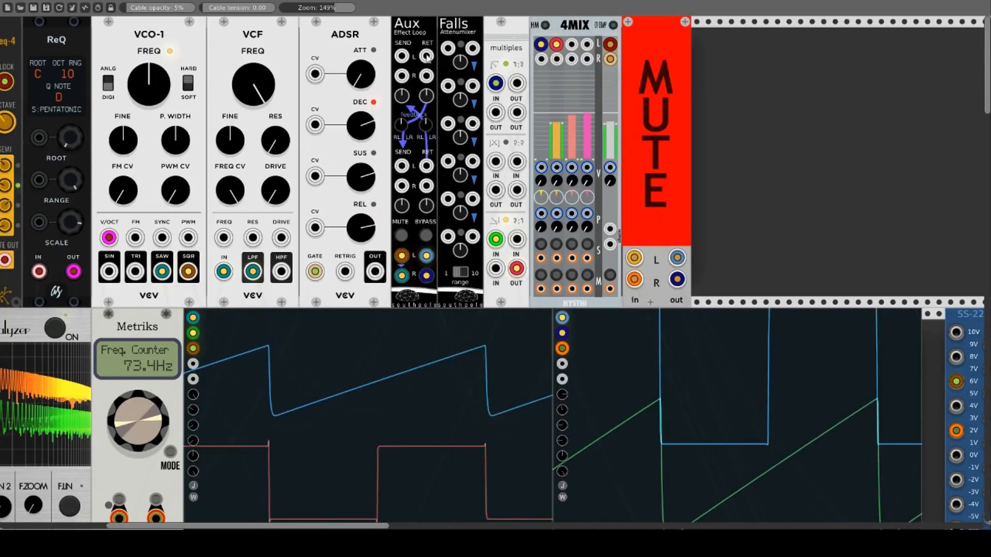
- Patch ADSR's OUT into Aux's RET R and the top multiple's output into RET L
drag(426, 55, 377, 276)
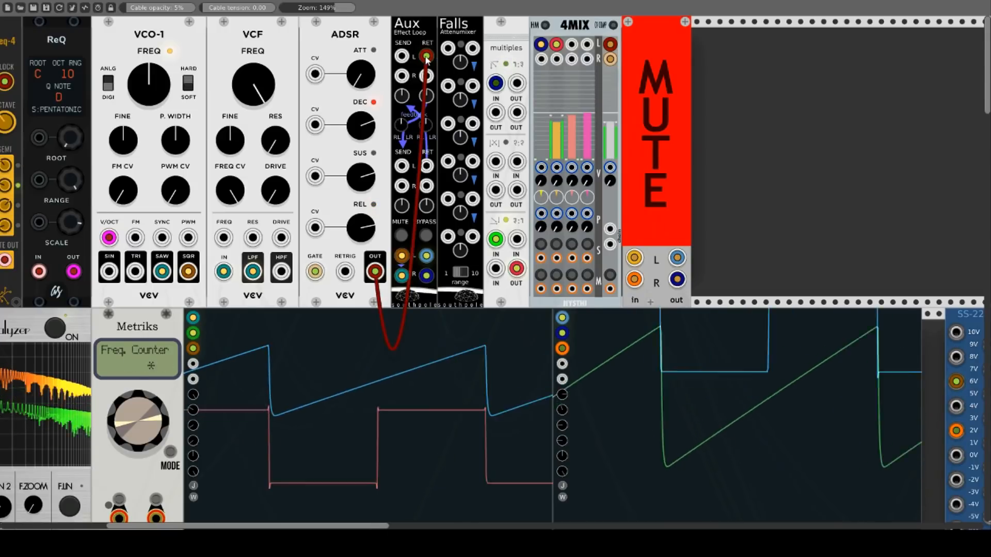
drag(426, 56, 426, 76)
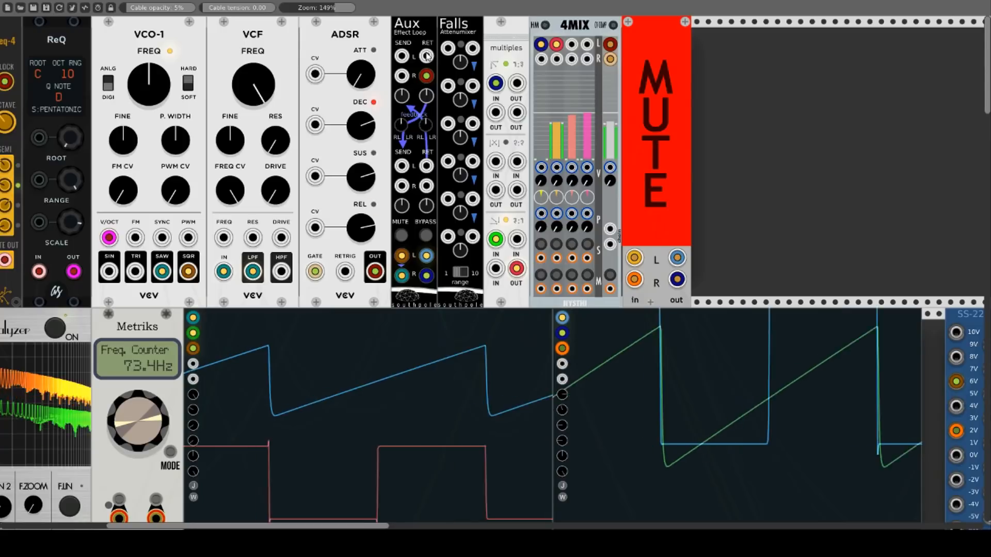
drag(426, 56, 496, 112)
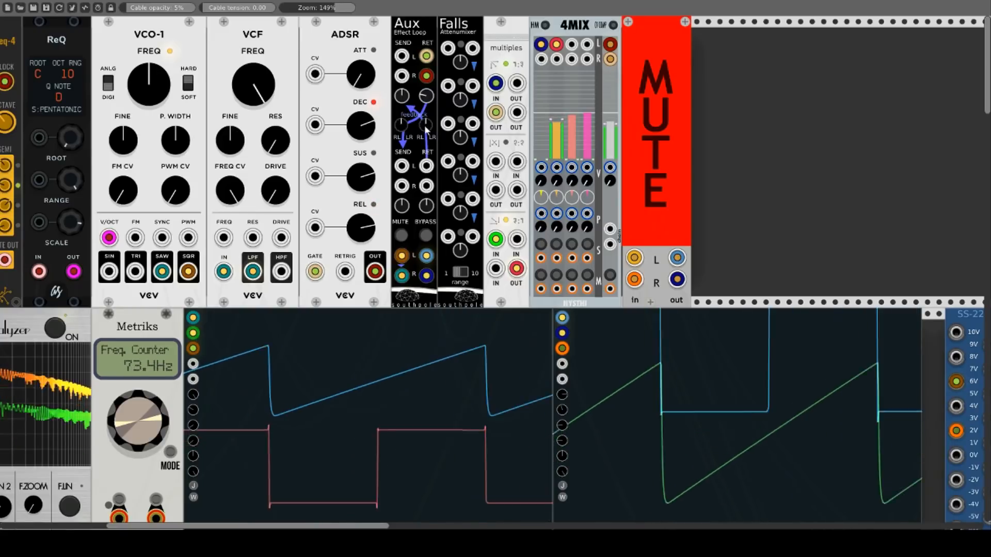
click(402, 235)
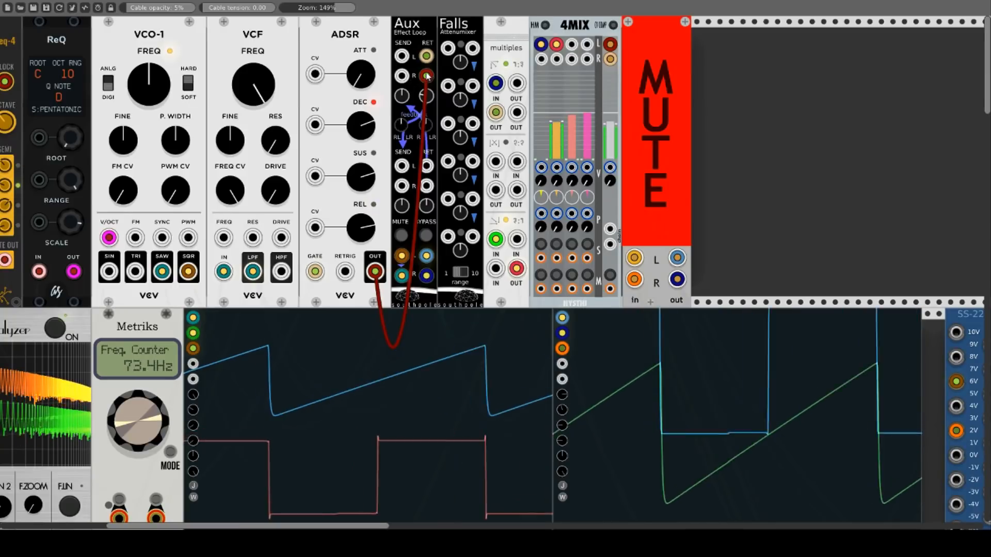
- Patch Aux's upper SEND L into the bottom multiple, switch that connection to the lower SEND L, and mute the module
drag(401, 55, 496, 268)
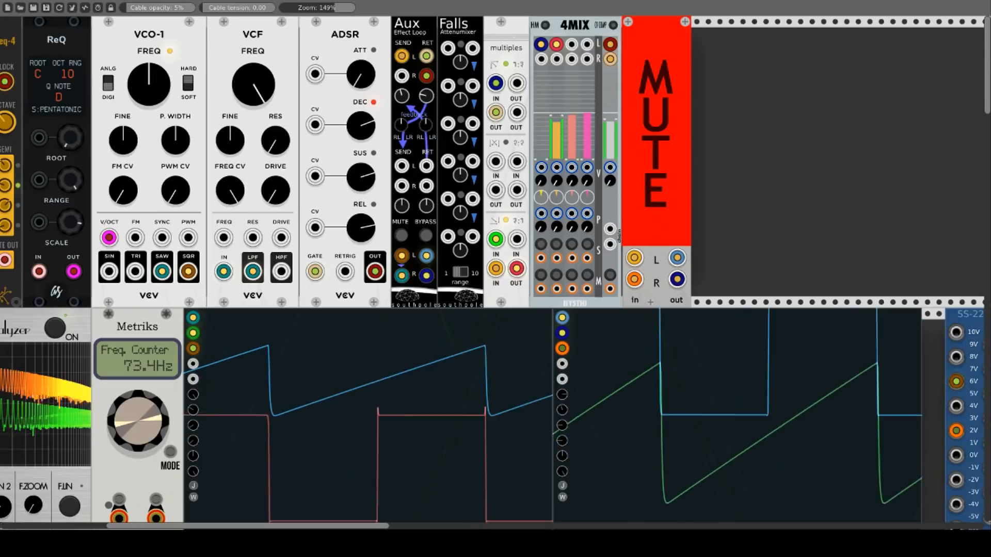
drag(404, 58, 433, 126)
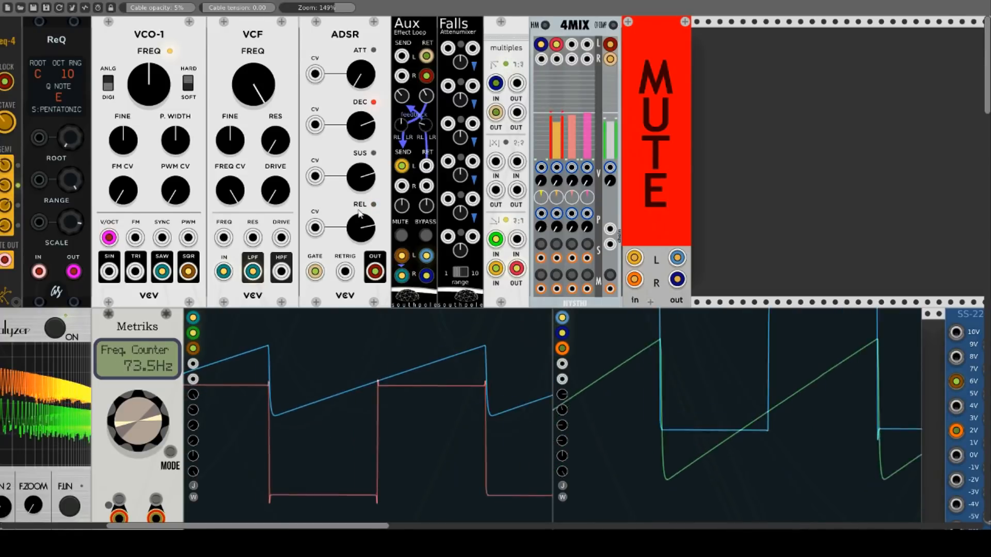
click(401, 236)
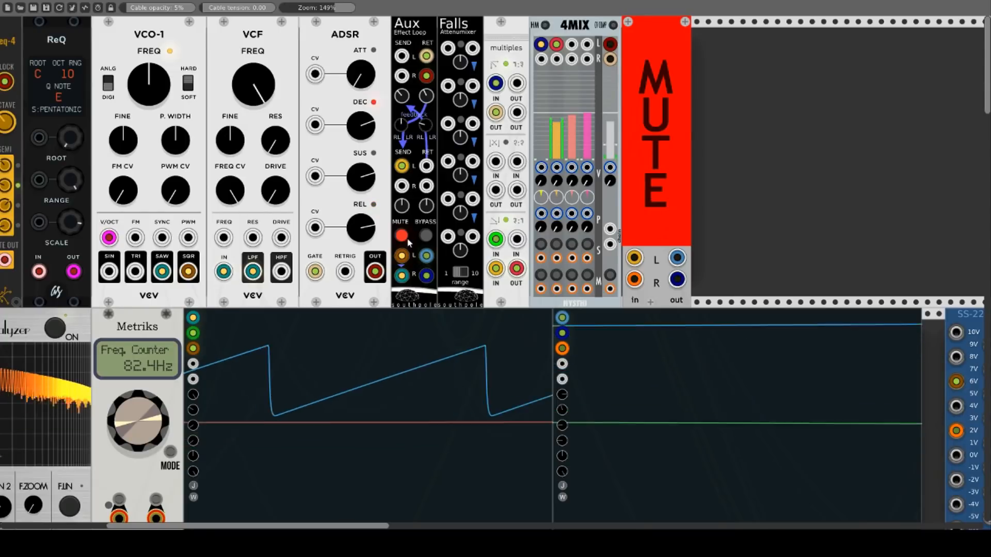
- Move VCO-1's SQR cable from Aux to Falls' first input, unplug both second scope signals, and patch Falls' first output into the bottom multiple
drag(402, 255, 448, 49)
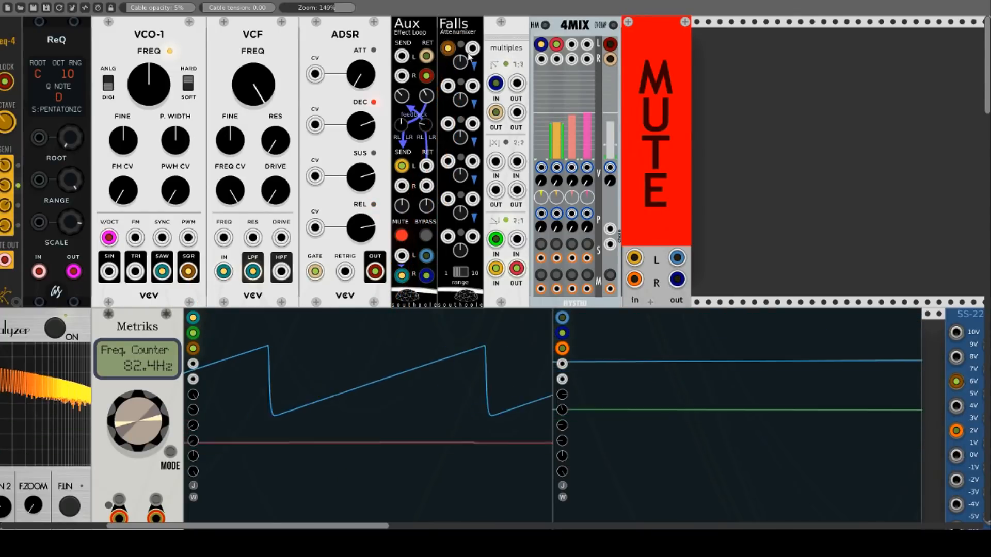
drag(472, 49, 481, 138)
drag(562, 318, 574, 324)
drag(562, 332, 548, 315)
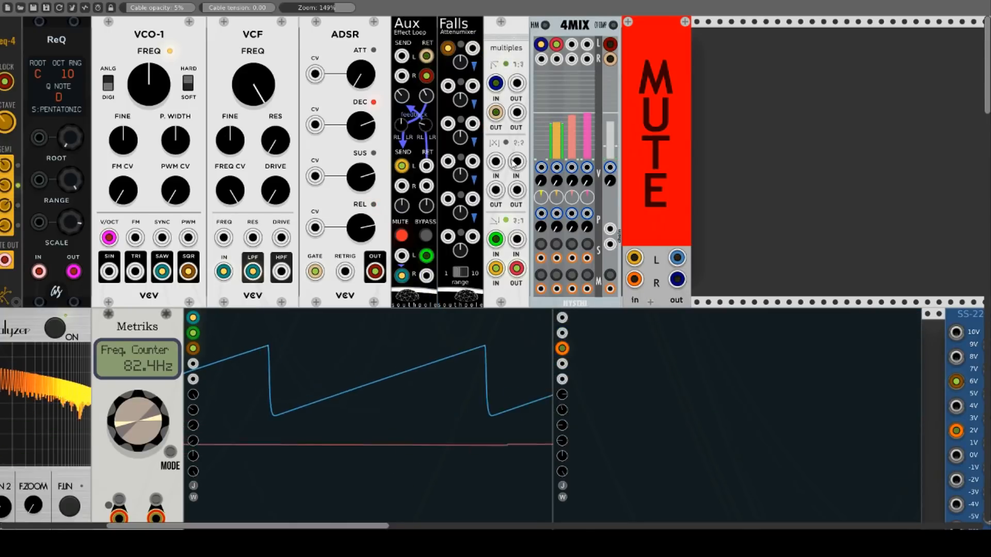
drag(473, 49, 496, 274)
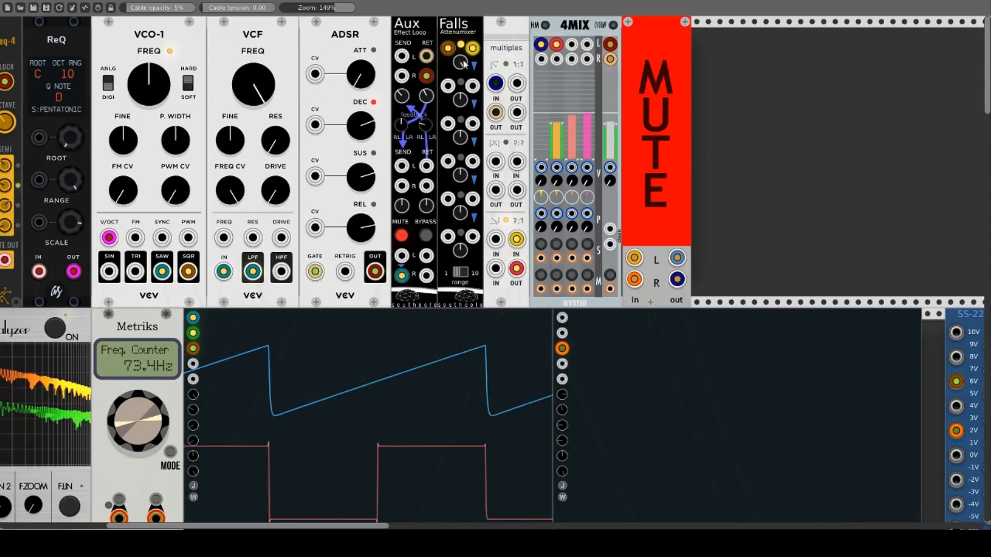
- Replace the SQR signal in Falls' first input with VCF LPF and move Falls' output cable to its third output
drag(189, 271, 448, 48)
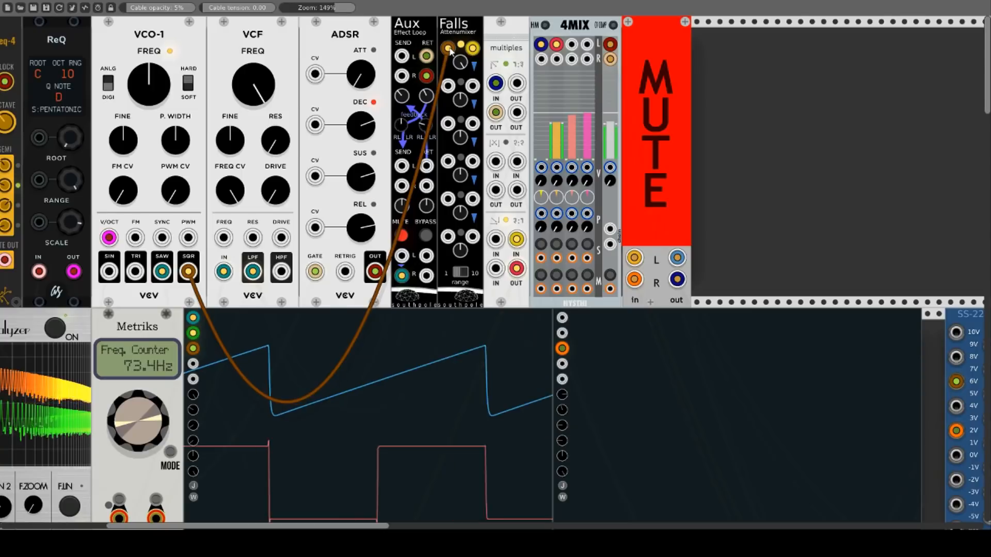
right_click(449, 48)
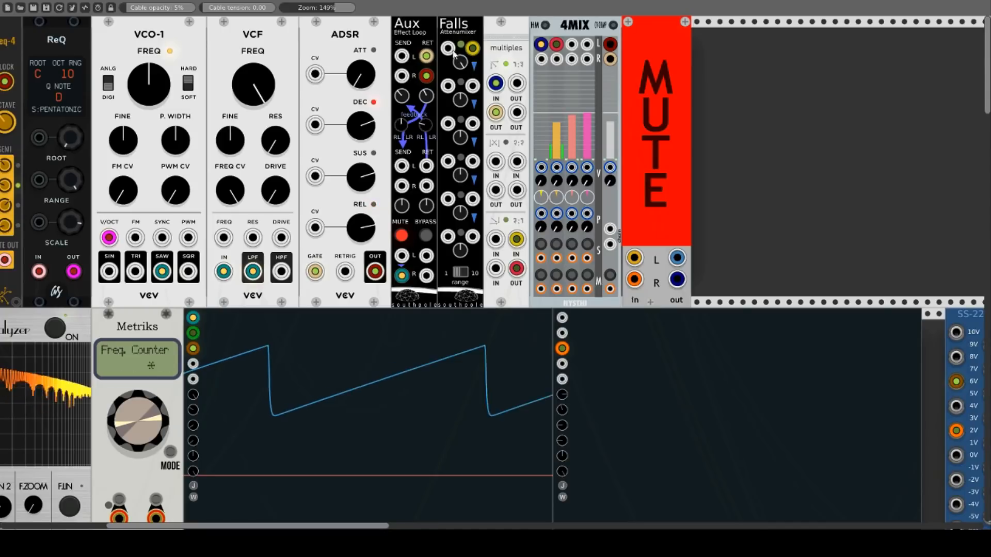
drag(449, 49, 253, 271)
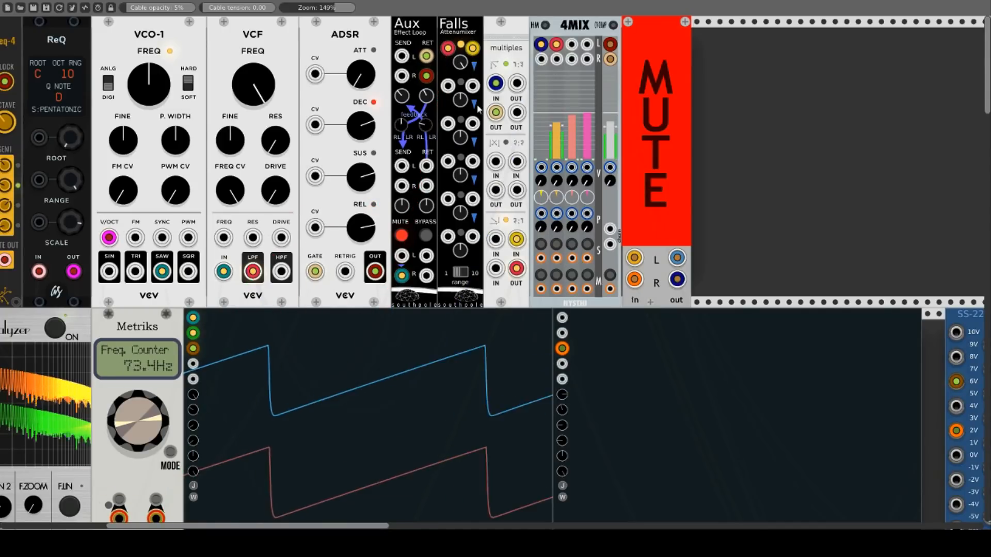
drag(473, 50, 474, 129)
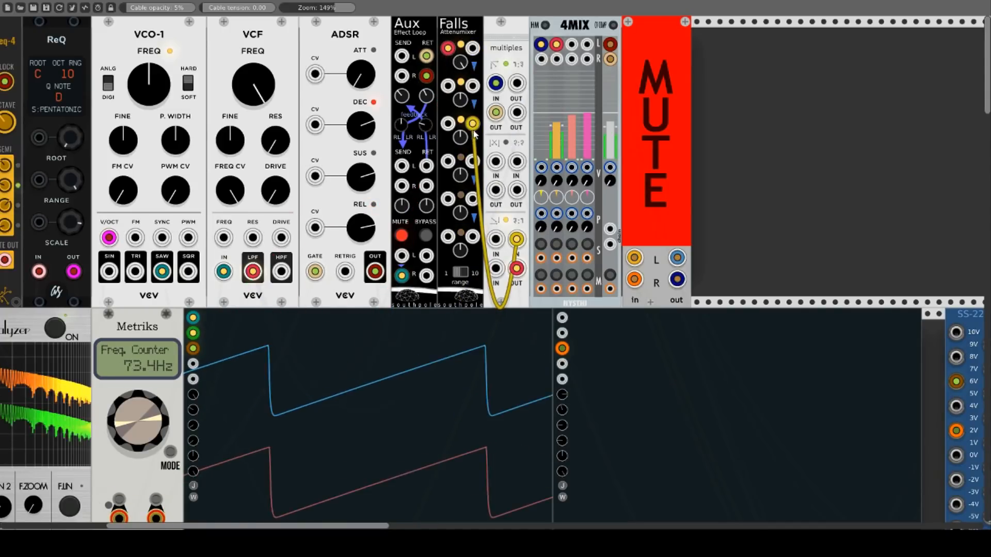
- Patch Falls' third and sixth outputs into the second scope's first two inputs, and VCO-1's SQR into Falls' second input
mouse_move(562, 317)
mouse_down()
mouse_move(522, 198)
mouse_move(474, 123)
mouse_up()
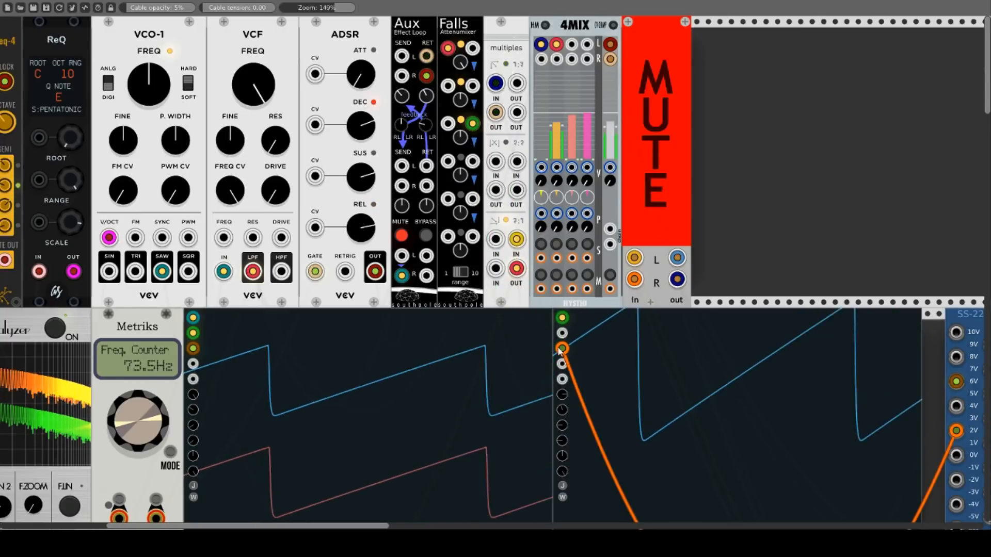
drag(562, 333, 474, 237)
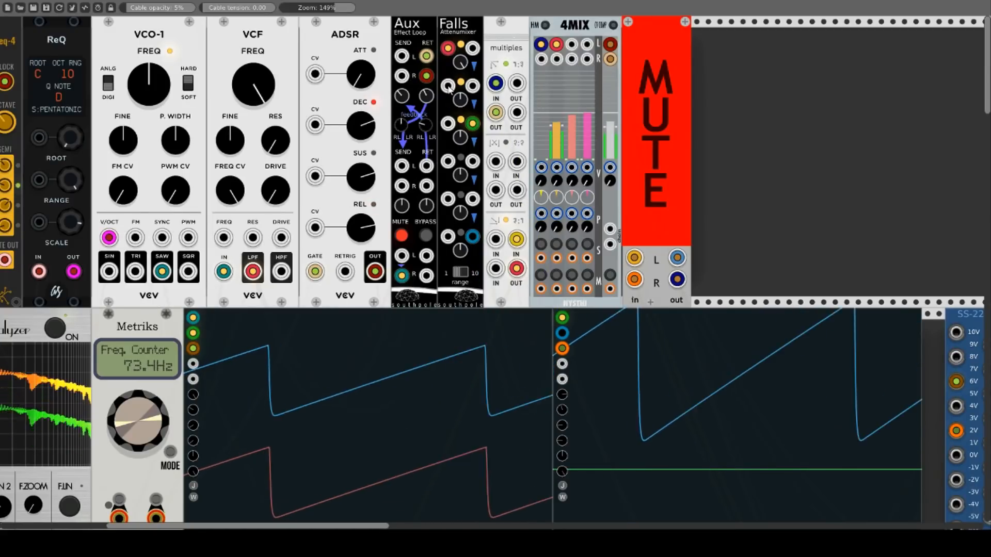
drag(449, 88, 188, 271)
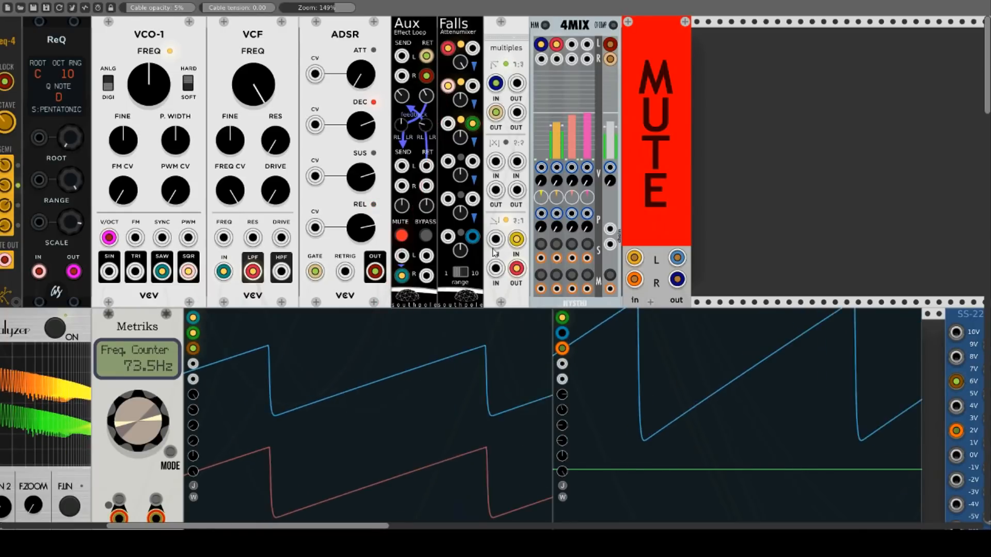
- Disconnect the cables from Falls' third output, try patching that output into the bottom multiple again, and unplug it
right_click(473, 124)
right_click(474, 125)
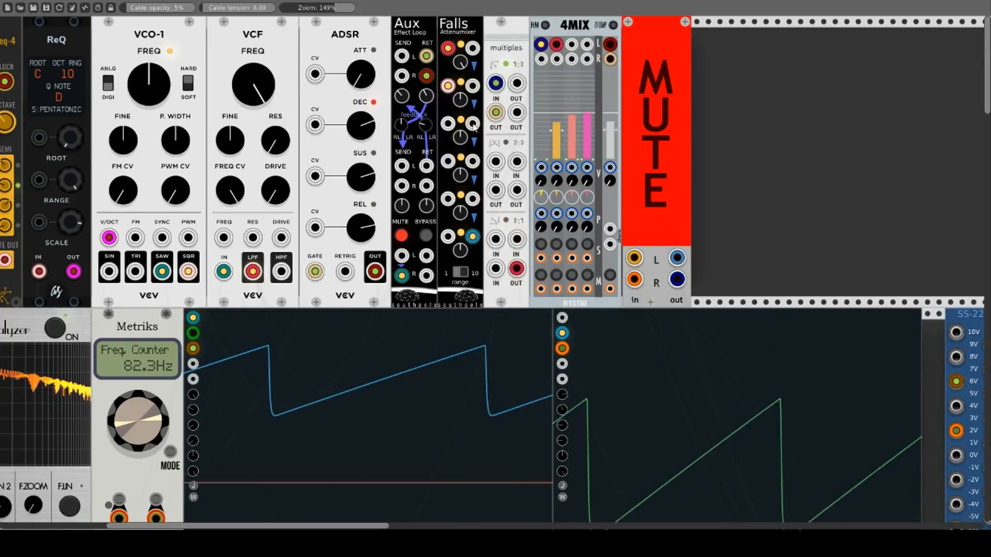
drag(473, 124, 495, 268)
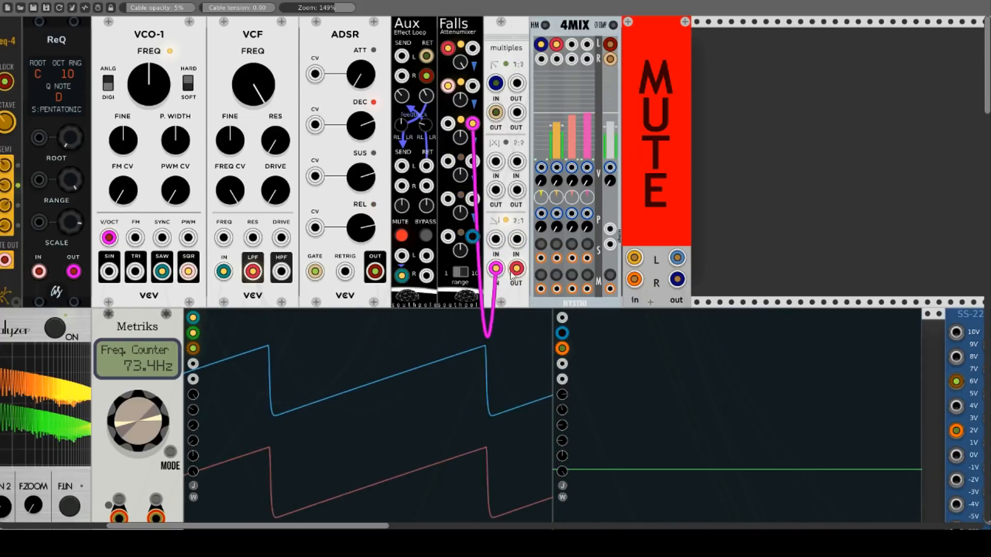
right_click(496, 269)
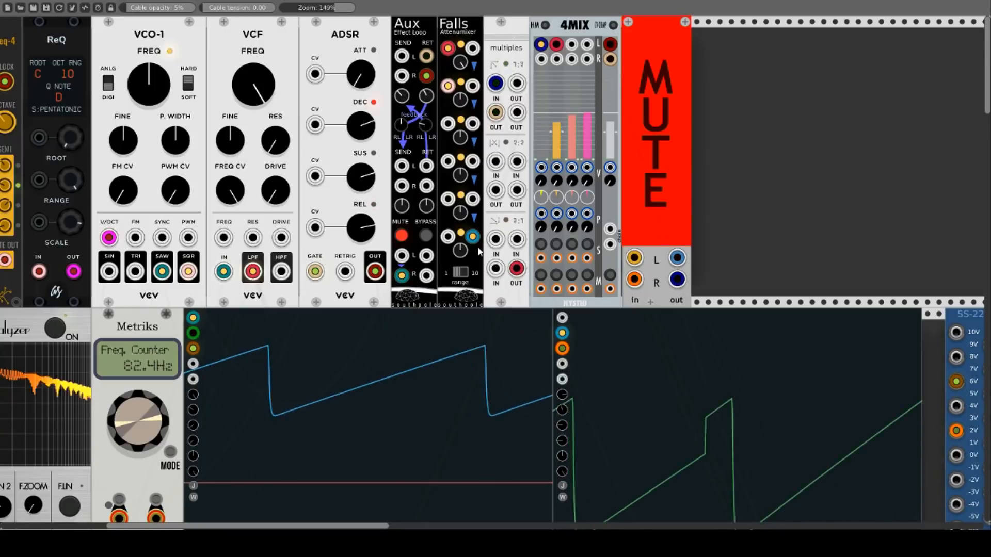
- Patch Falls' sixth and third outputs into the bottom multiple's inputs, and VCO-1's TRI and SIN into Falls' fourth and fifth inputs
drag(473, 236, 495, 268)
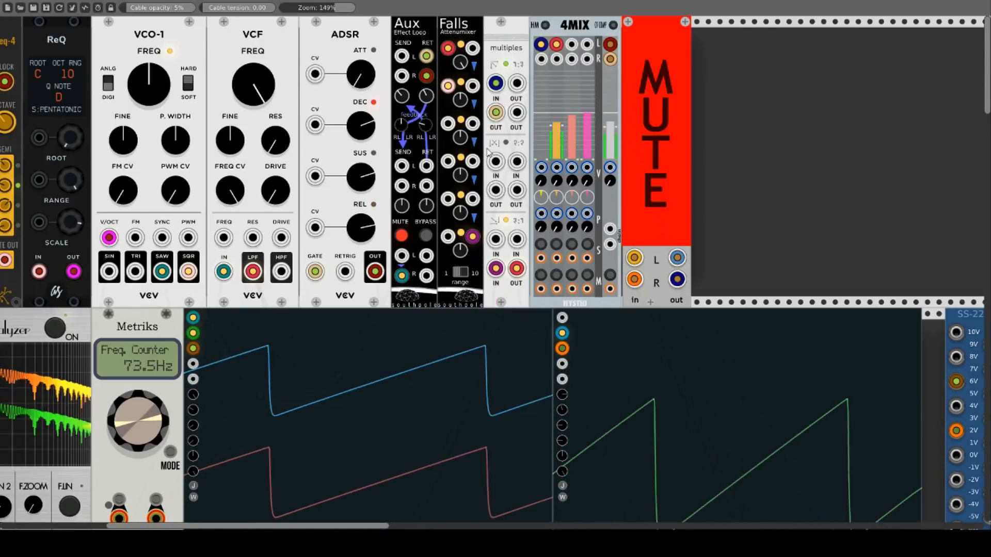
drag(472, 123, 496, 238)
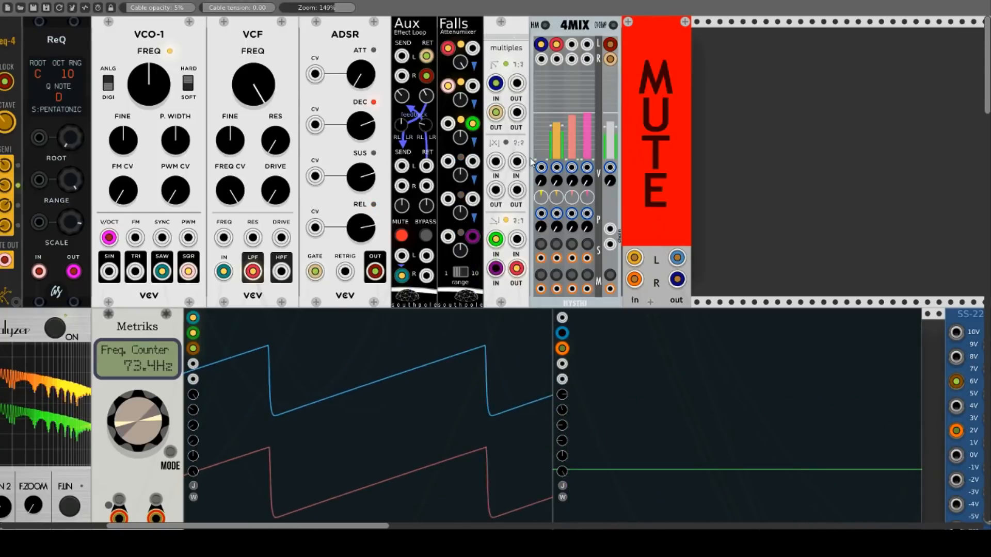
drag(448, 162, 135, 271)
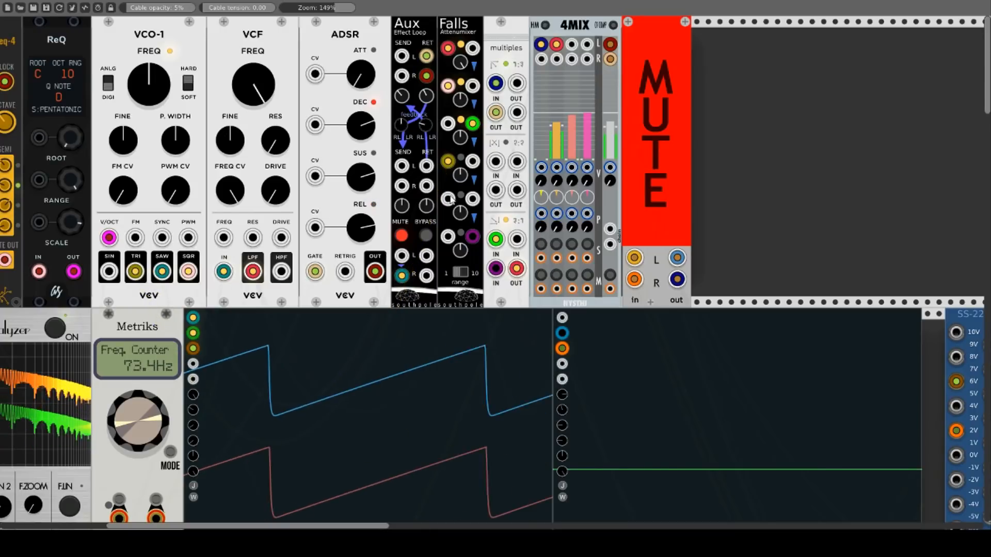
drag(447, 199, 109, 272)
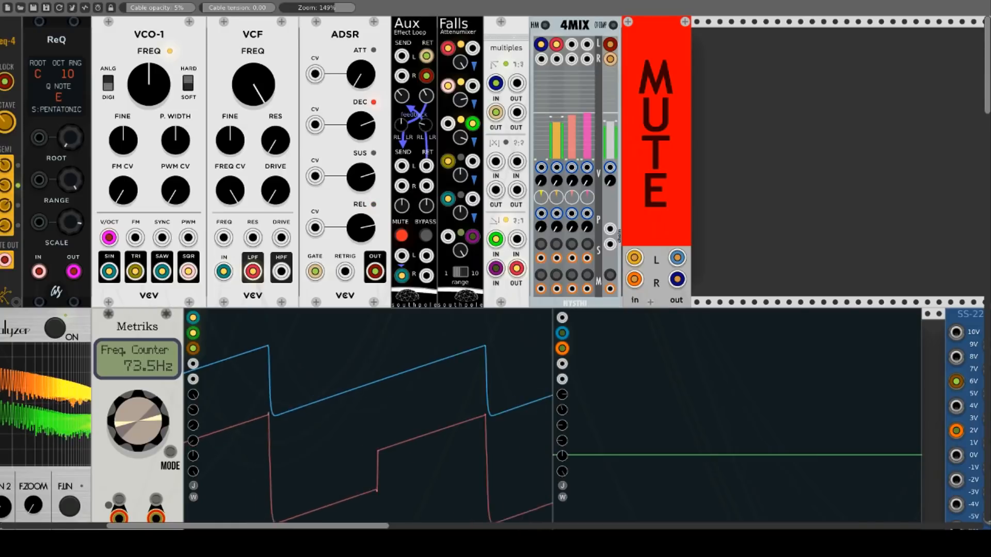
- Unplug the cable from Falls' third output and switch the module's range to 10
drag(479, 133, 477, 132)
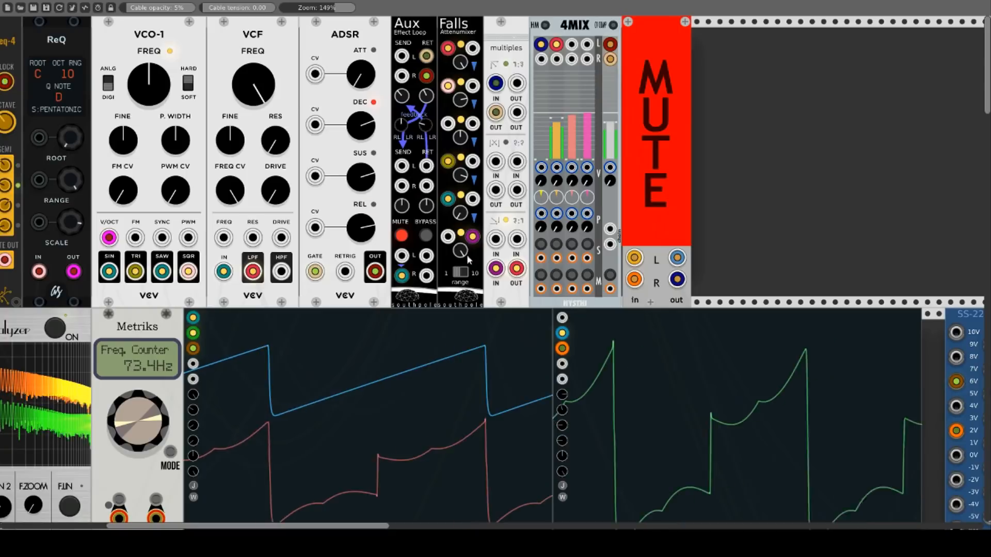
click(460, 272)
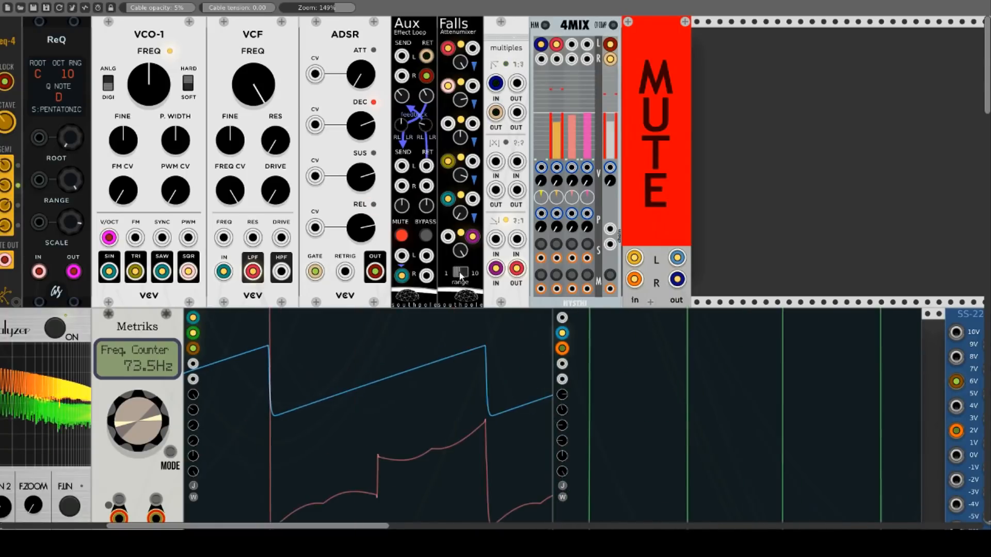
- Patch Caudal's A/X output into the TriggerFish VCA's cv|lin input and adjust the VCA's gain and lin amounts
scroll(464, 277, down, 1)
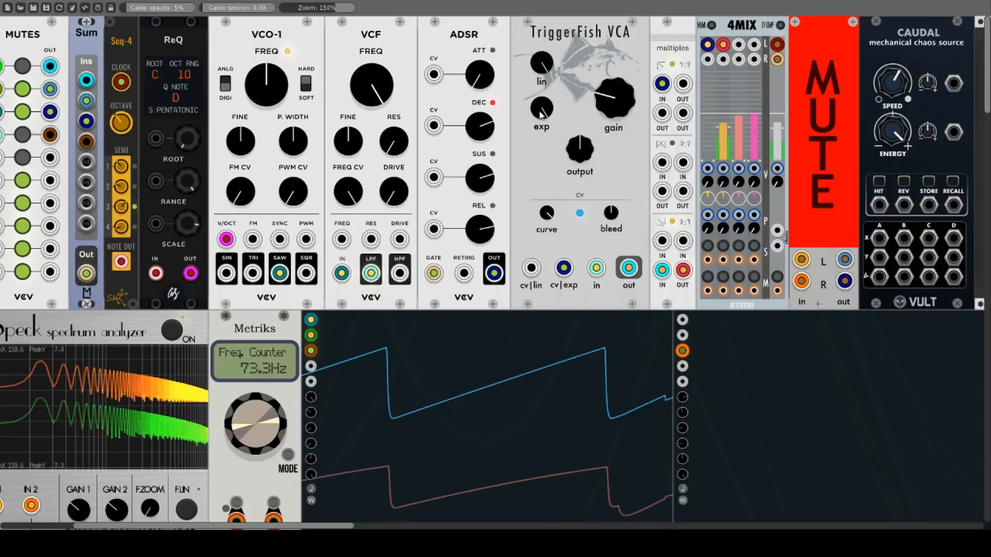
mouse_move(614, 98)
mouse_down()
mouse_move(615, 57)
mouse_move(612, 117)
mouse_up()
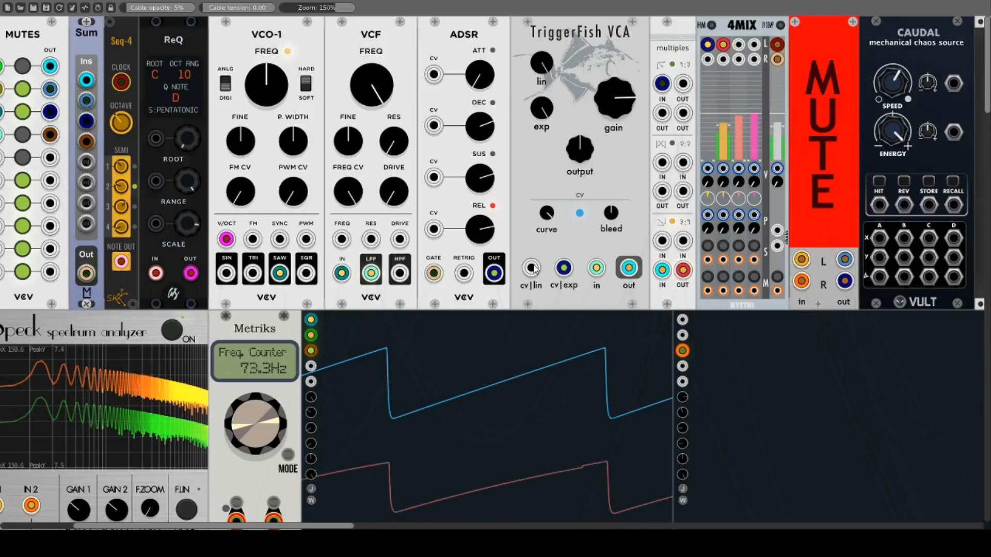
drag(535, 268, 881, 241)
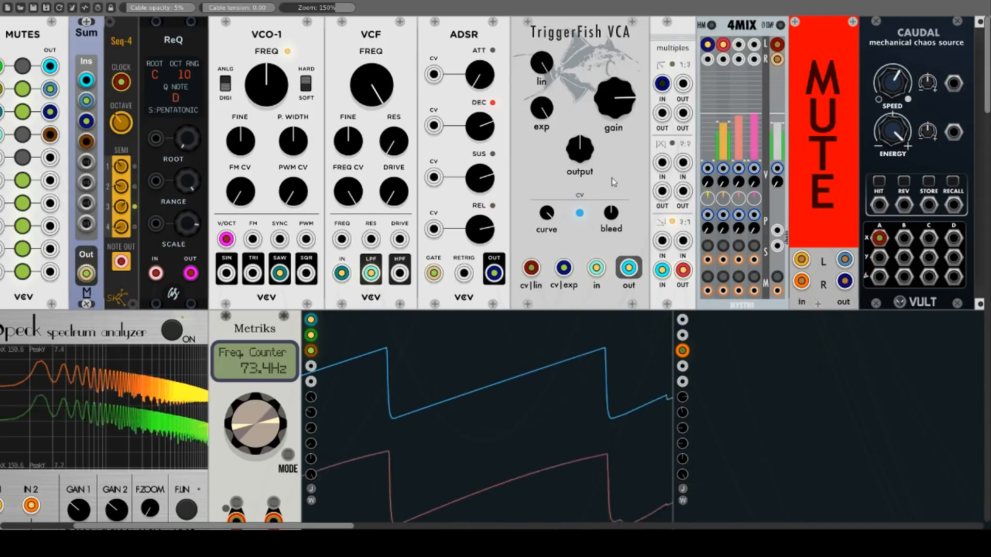
drag(542, 61, 542, 50)
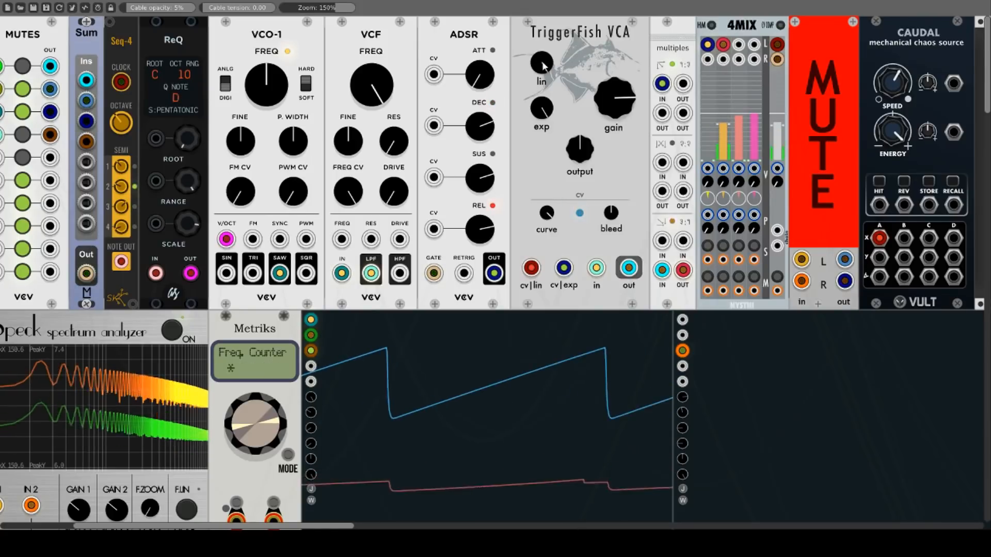
drag(597, 107, 586, 110)
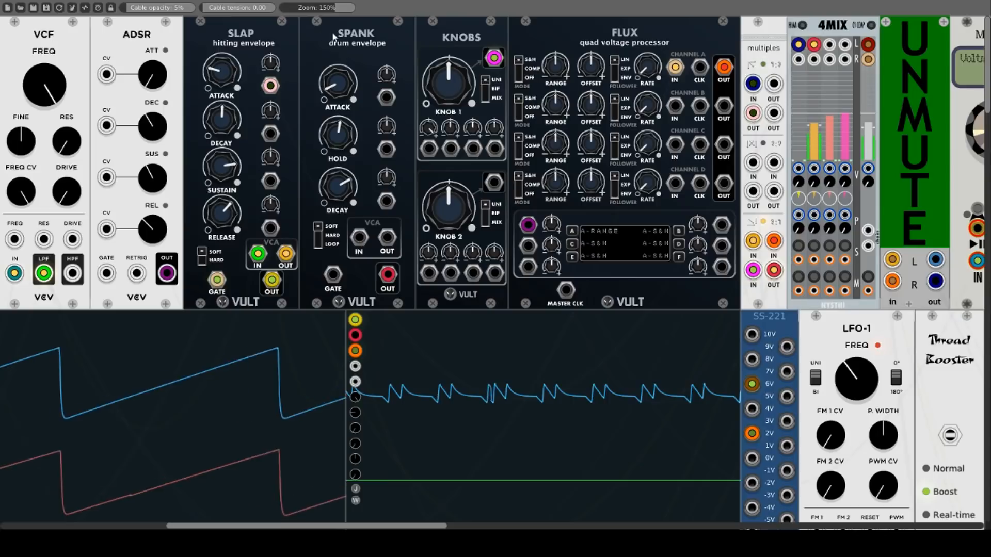
- View Slap's module details and unmute the audio output
right_click(280, 42)
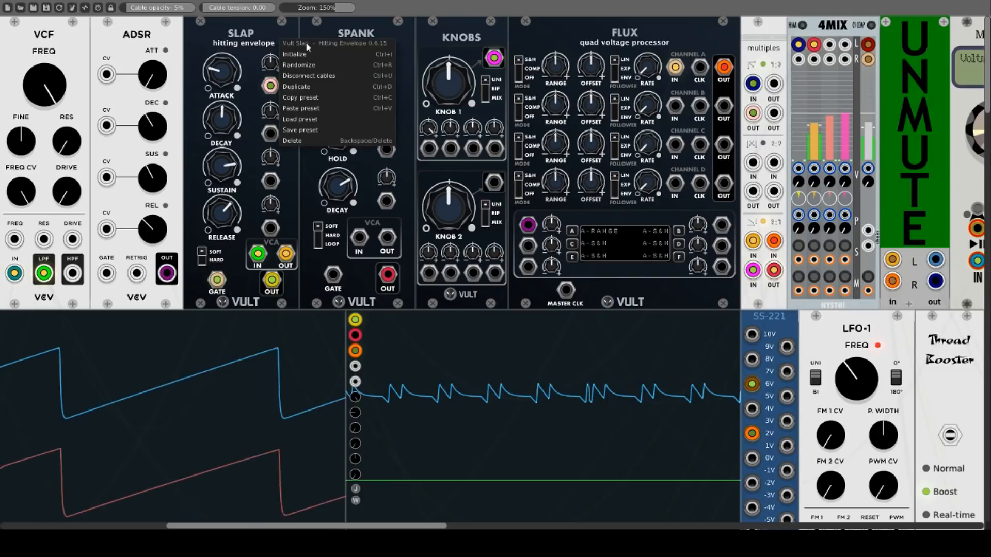
click(254, 36)
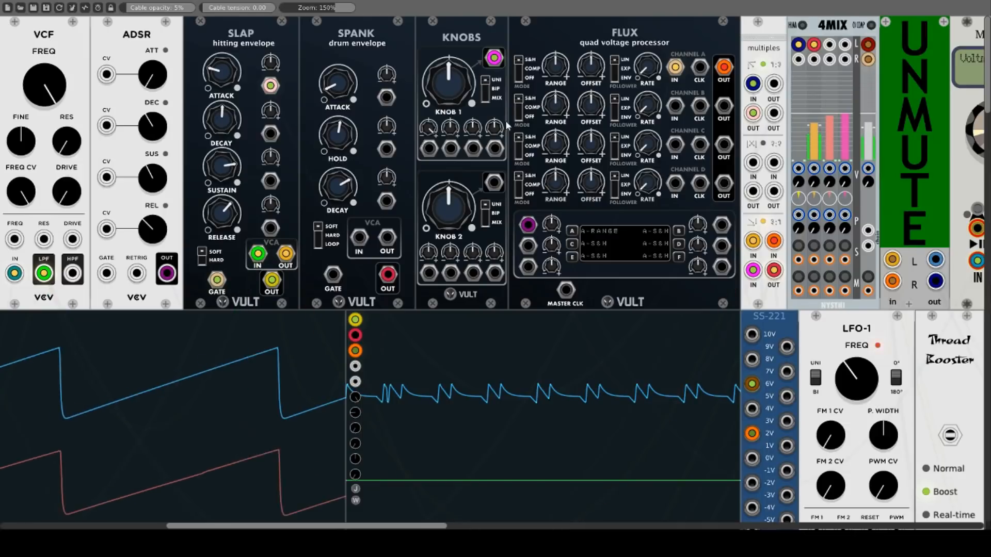
click(906, 157)
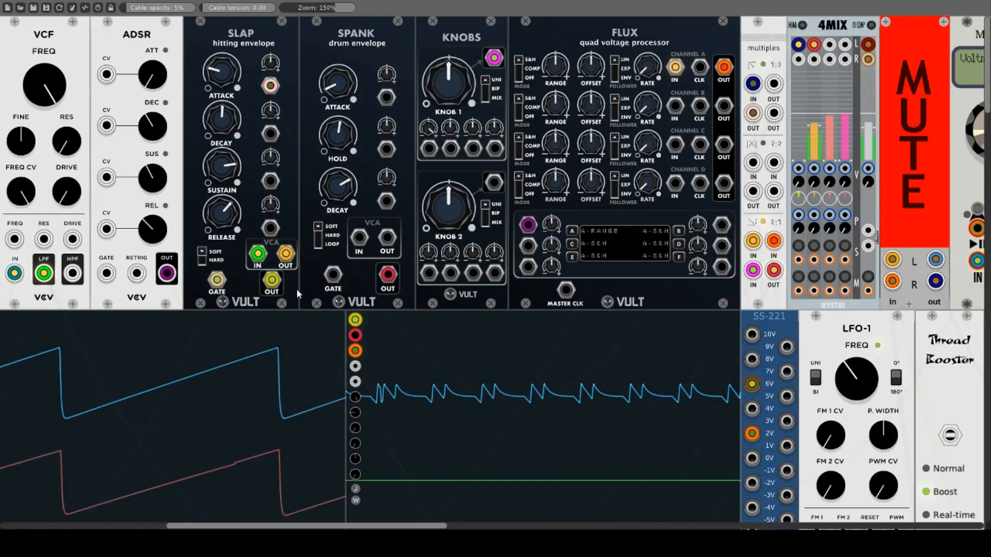
- Trace Slap's VCA, envelope output and gate cables and compare its soft and hard modes
mouse_move(267, 257)
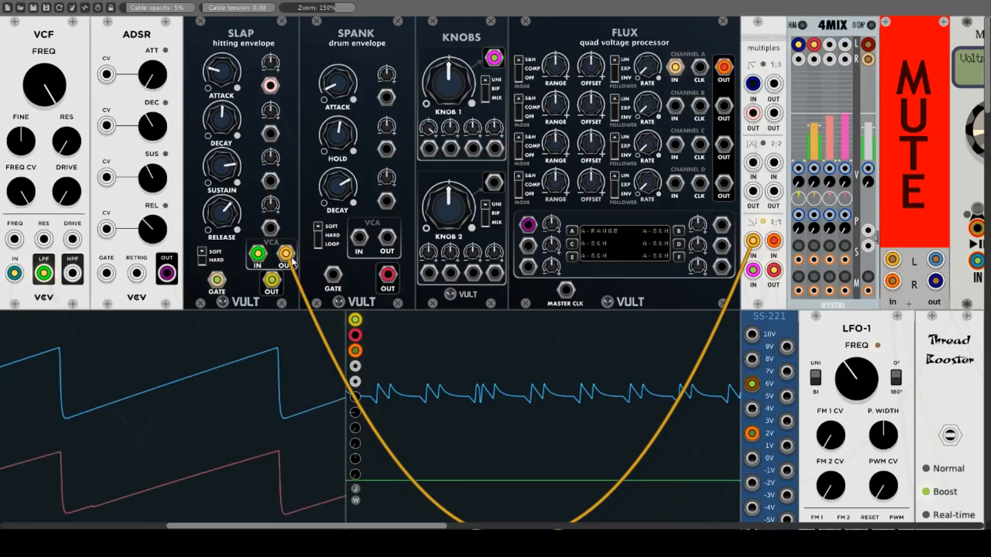
mouse_move(274, 280)
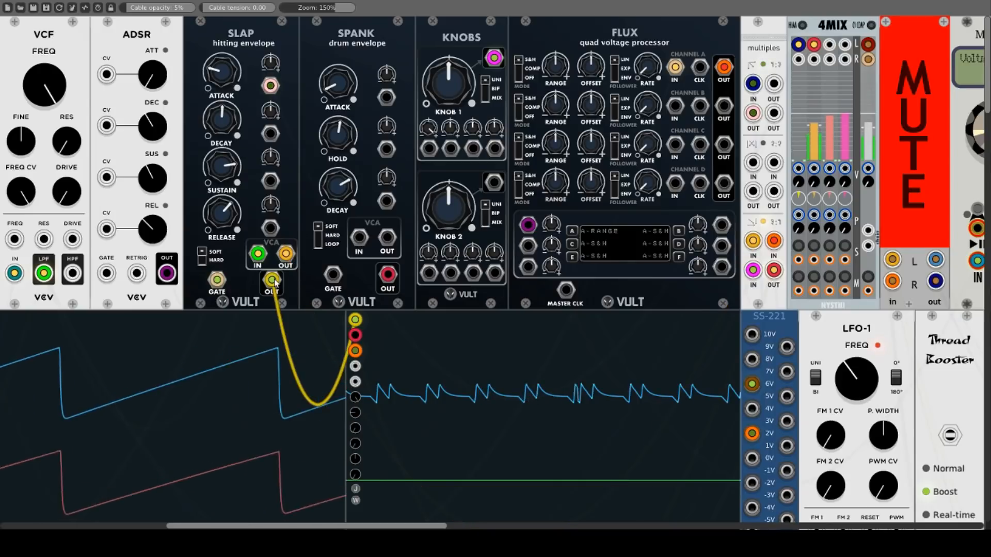
mouse_move(217, 279)
mouse_down()
mouse_move(190, 279)
mouse_move(217, 279)
mouse_up()
mouse_move(272, 281)
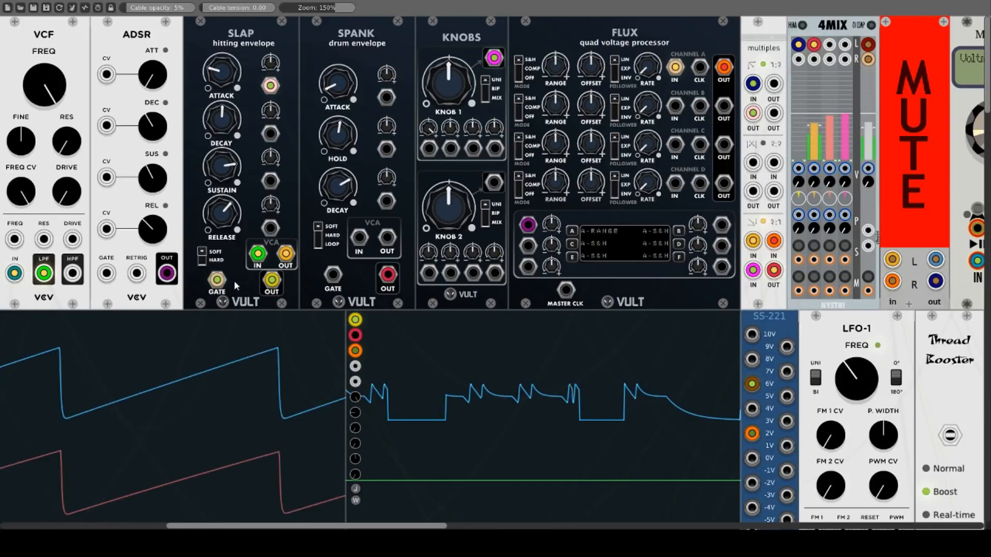
click(201, 263)
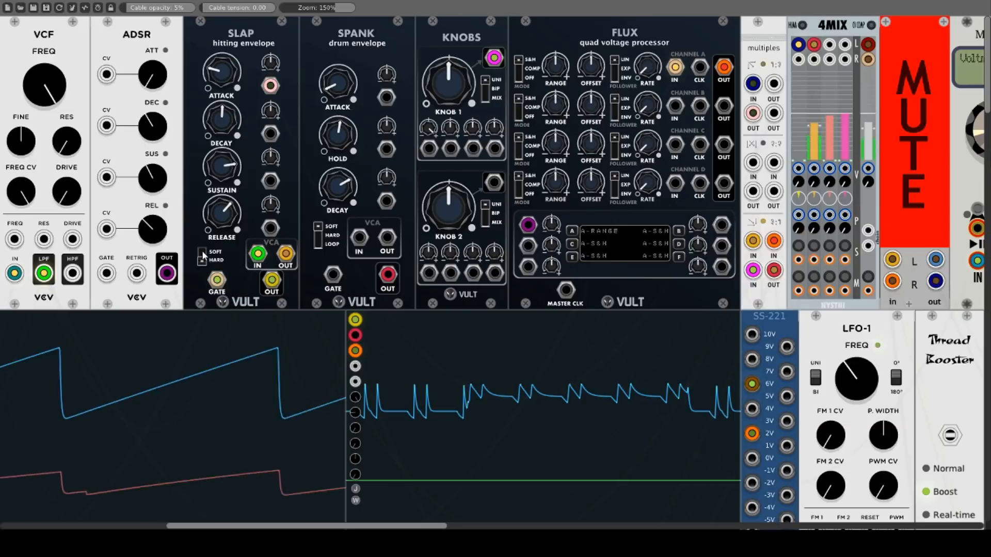
click(202, 254)
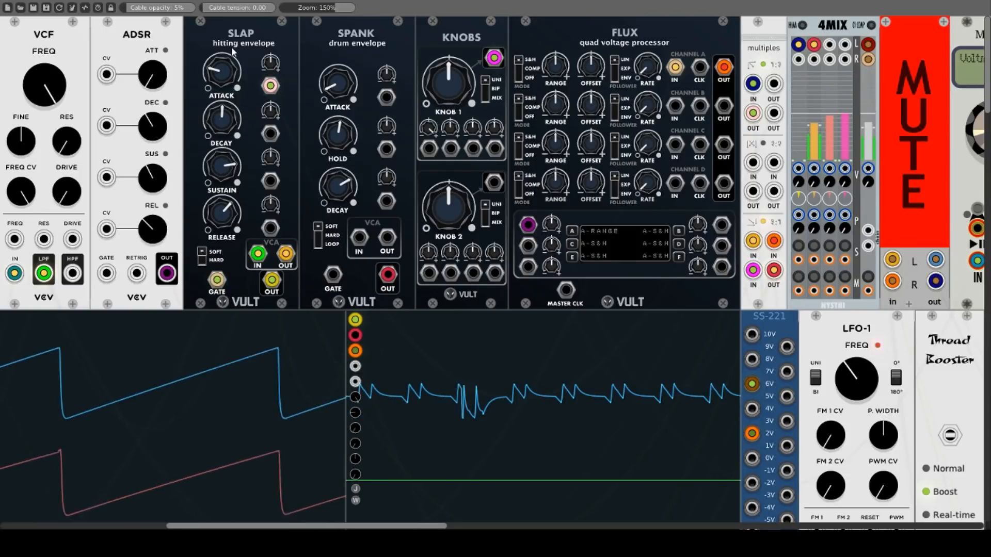
- Lower Slap's attack, sustain and release, raise its decay, and adjust the attack modulation amount
drag(221, 67, 223, 101)
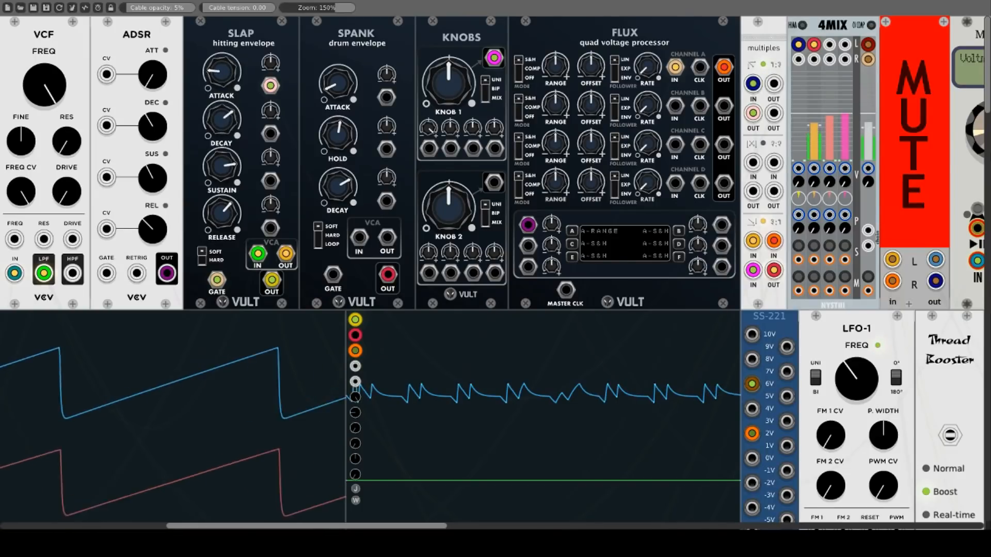
mouse_move(223, 167)
mouse_down()
mouse_move(223, 188)
mouse_move(223, 172)
mouse_up()
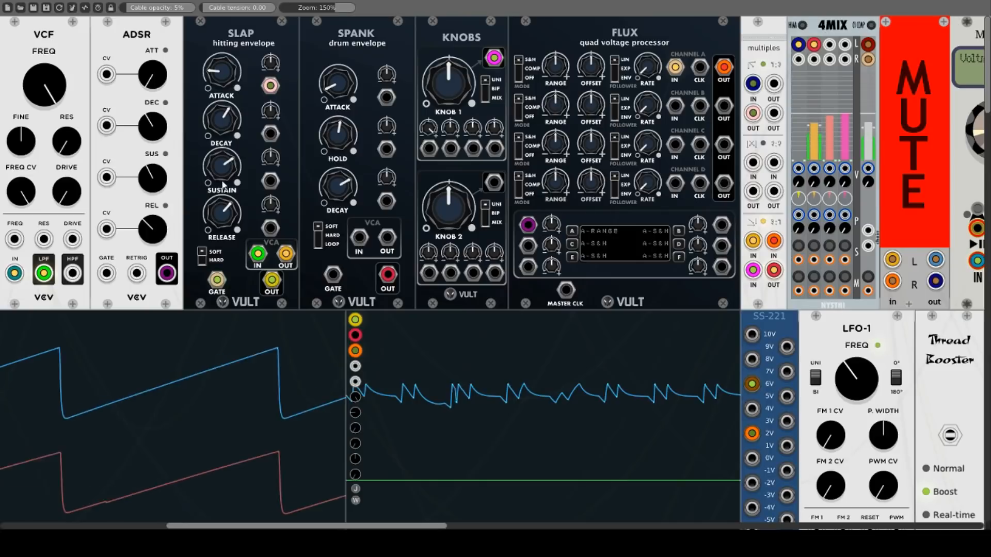
drag(224, 212, 223, 228)
drag(271, 64, 271, 54)
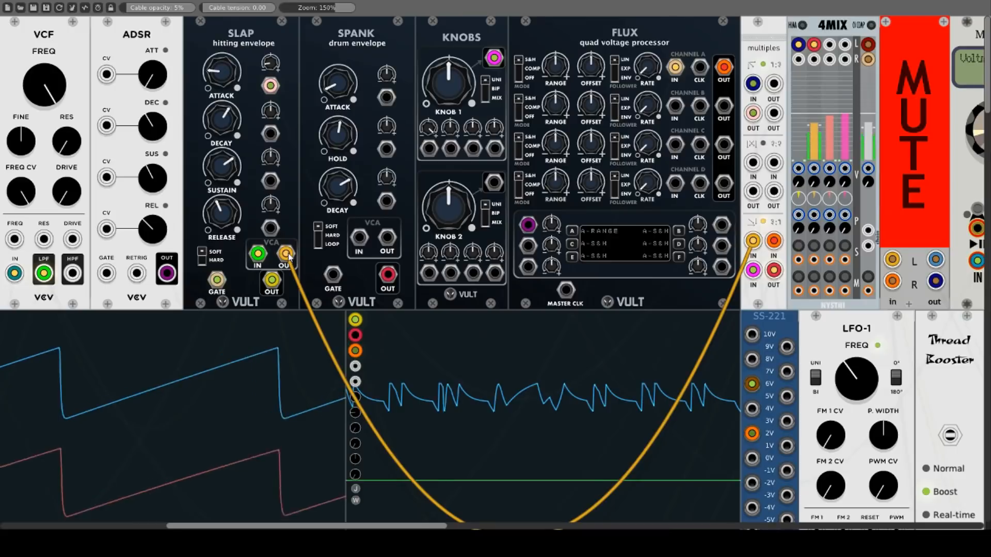
- Move the VCA output, VCA input and gate cables from Slap to the matching jacks on Spank
drag(287, 255, 387, 237)
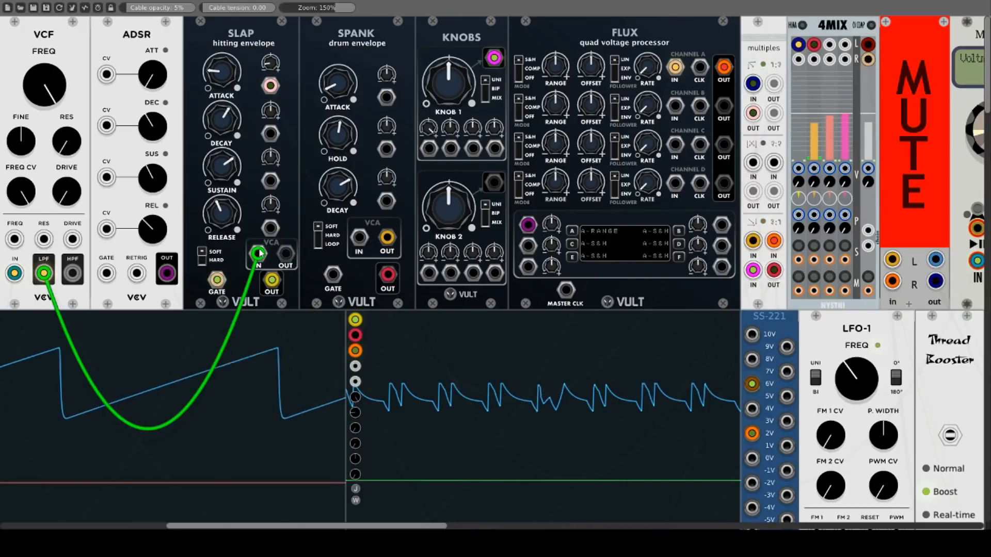
drag(259, 253, 359, 237)
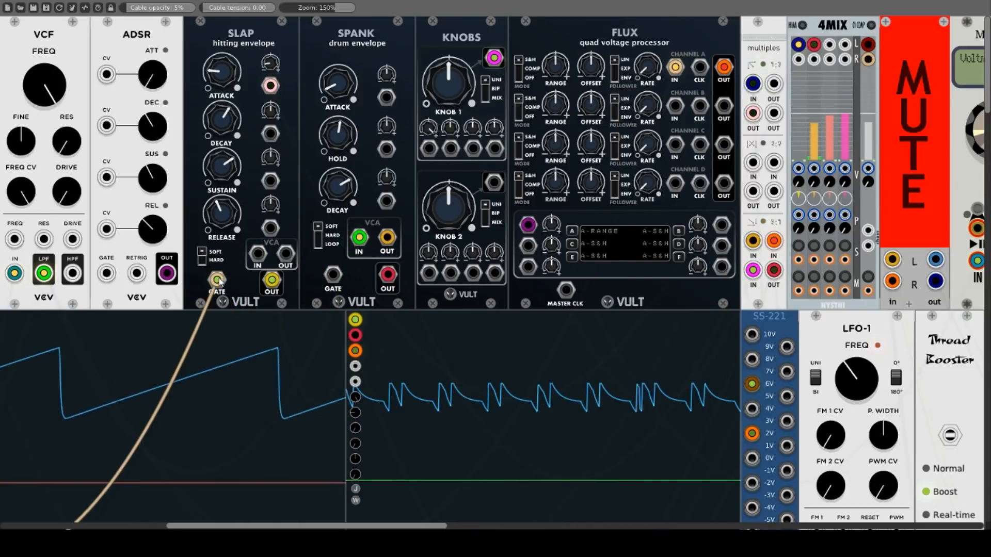
drag(217, 280, 333, 275)
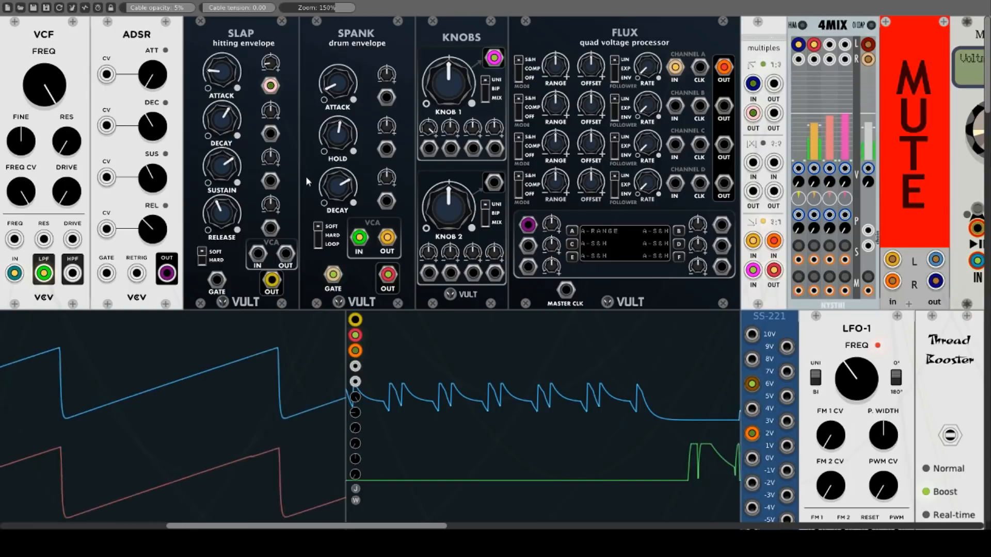
- Switch Spank's envelope to LOOP mode and raise its attack to a little past the middle
drag(338, 83, 338, 91)
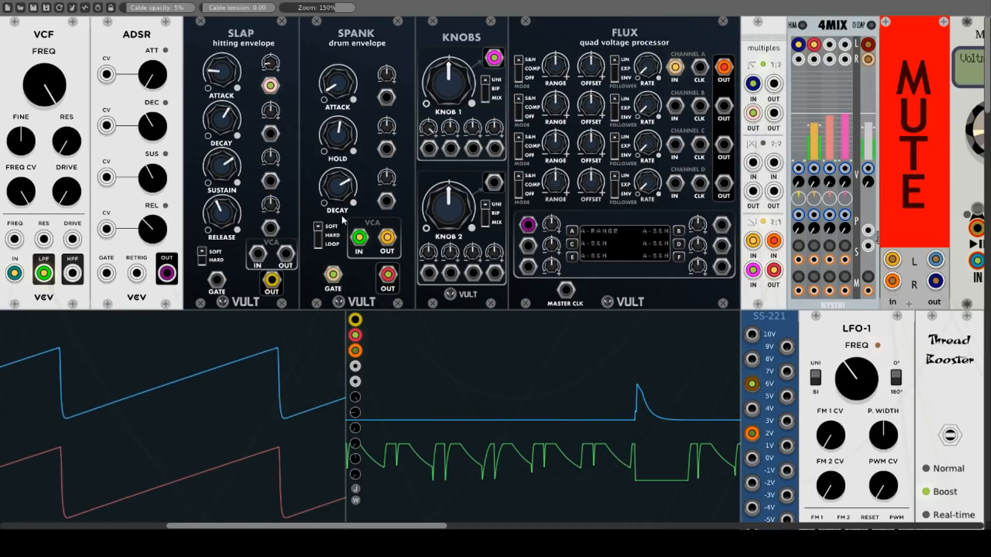
click(319, 242)
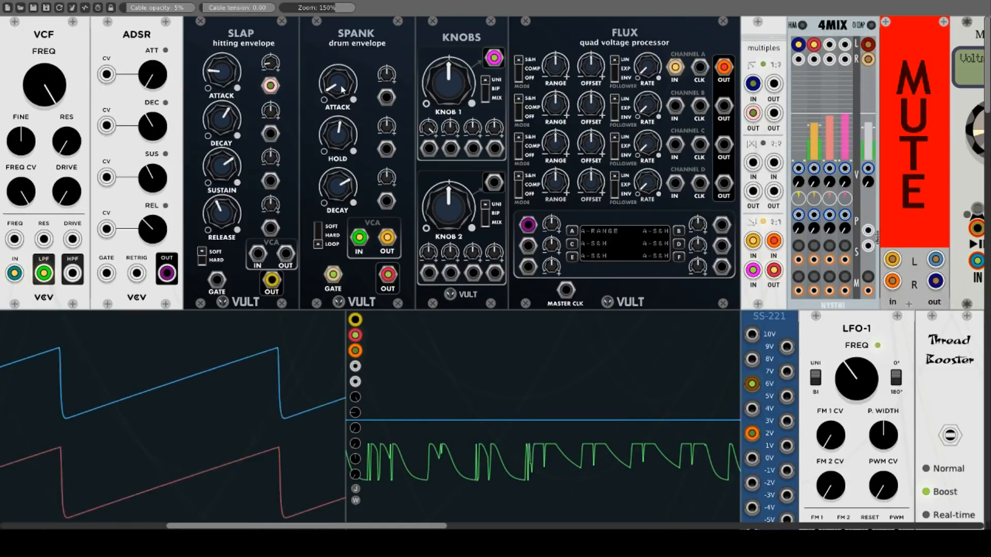
drag(338, 84, 338, 5)
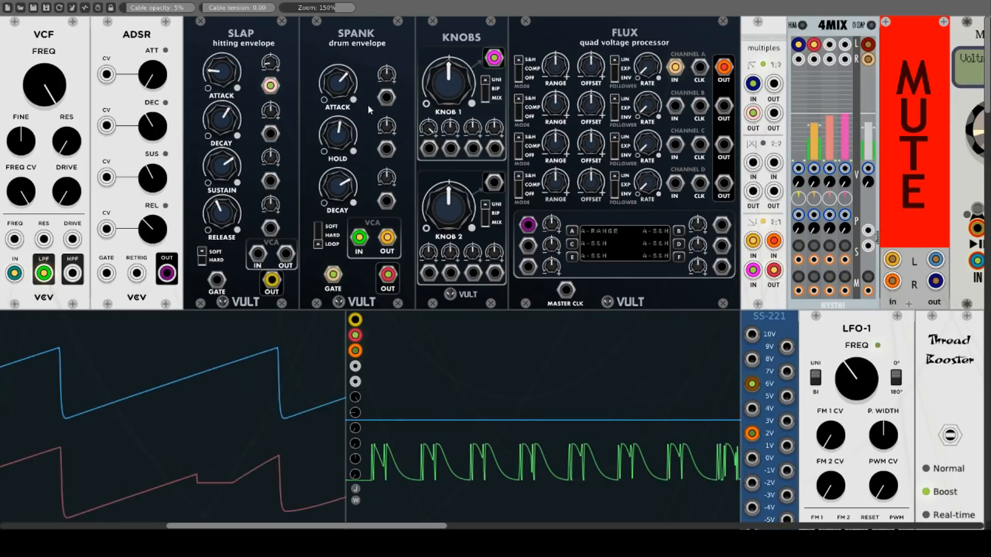
- Unplug Spank's VCA output, try its VCA input cable in Knob 1's first modulation input, and remove that cable
mouse_move(387, 238)
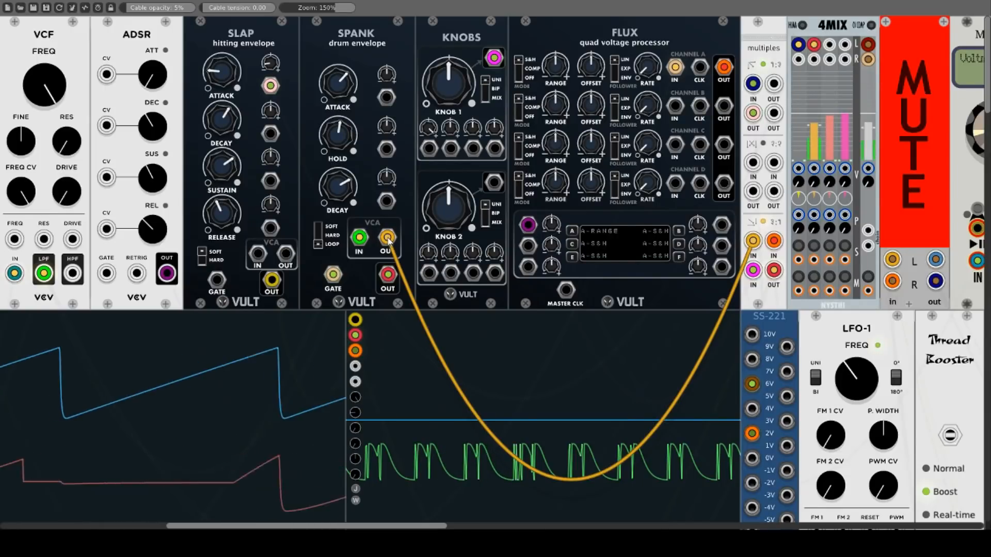
drag(359, 237, 428, 148)
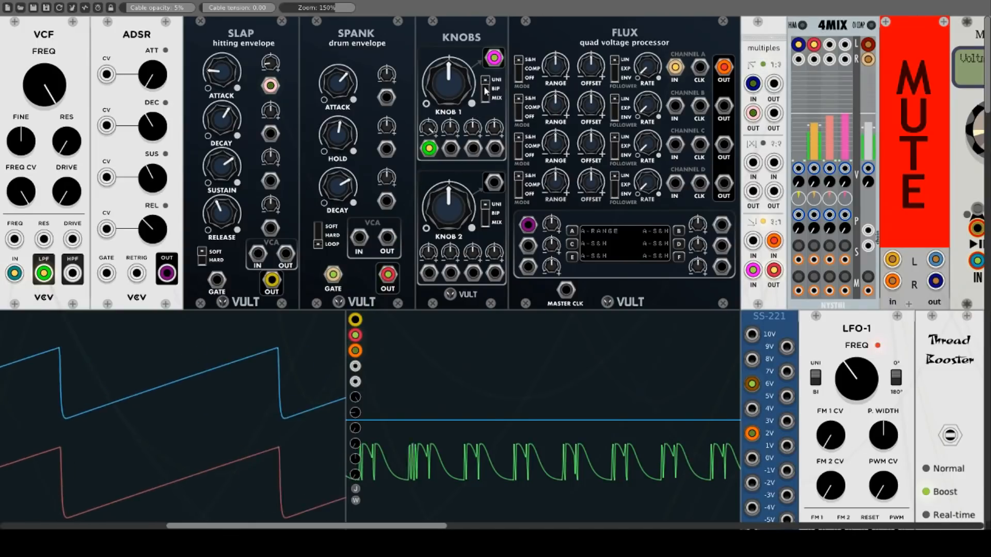
drag(429, 149, 441, 142)
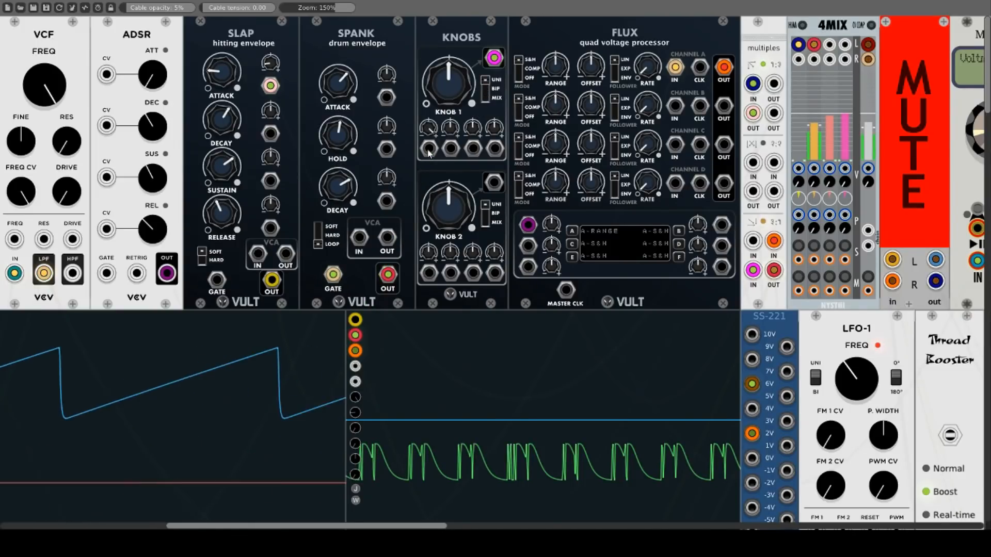
- Sweep Knob 1 up and down to its minimum, switch it to BIP, and turn it up to its maximum
drag(449, 83, 448, 21)
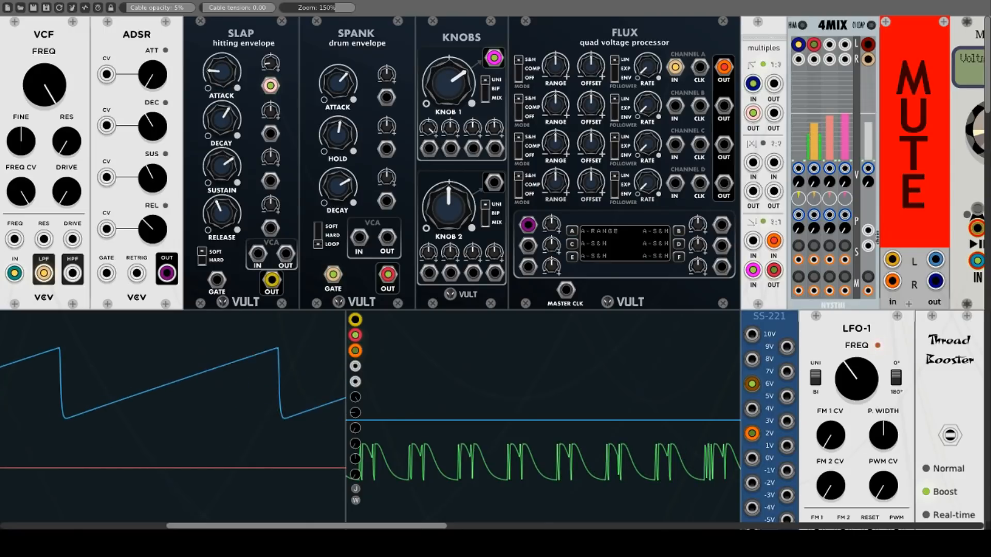
drag(423, 527, 461, 528)
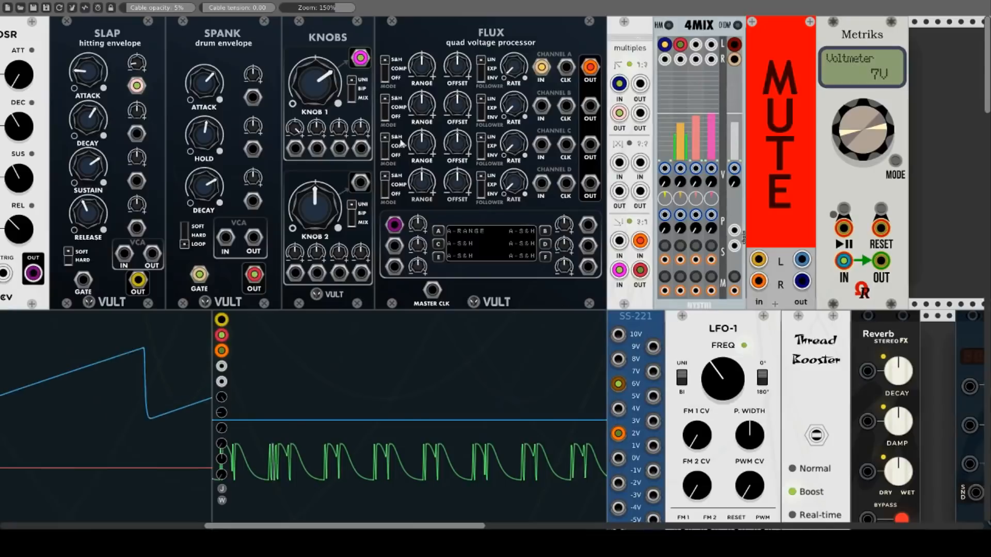
mouse_move(316, 84)
mouse_down()
mouse_move(315, 5)
mouse_move(316, 309)
mouse_up()
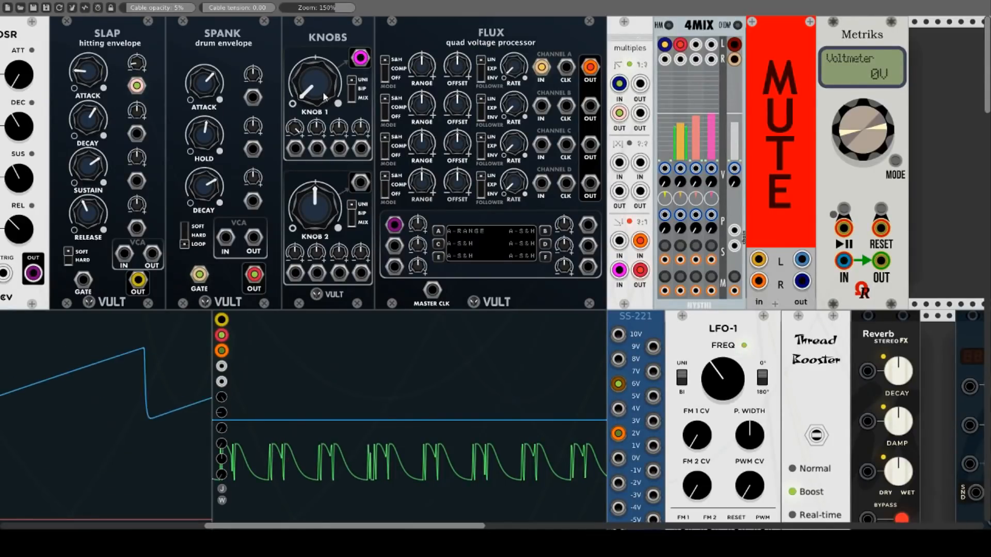
click(352, 89)
drag(315, 85, 315, 5)
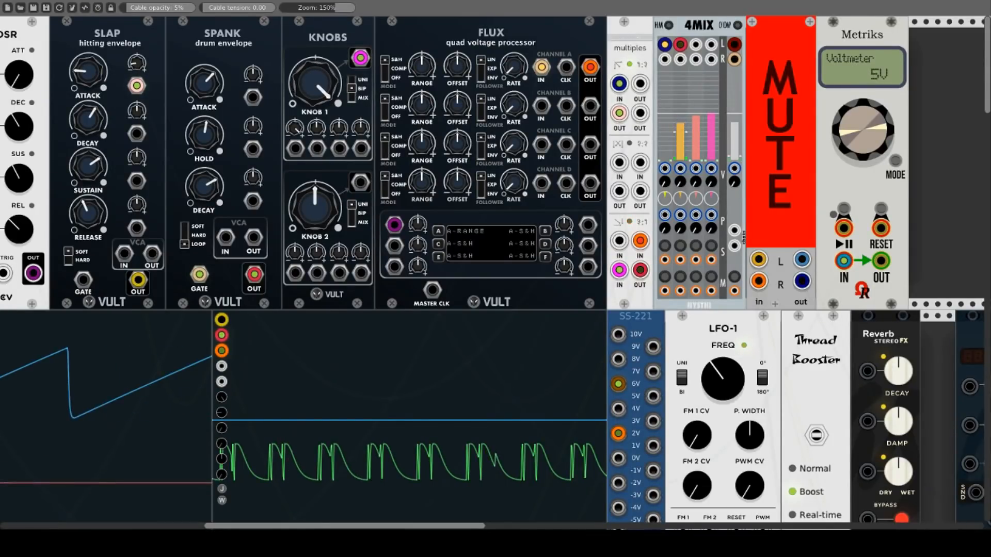
- Switch Knob 1 to MIX, patch the VCF's LPF output into its first modulation input, and adjust Knob 1
click(352, 99)
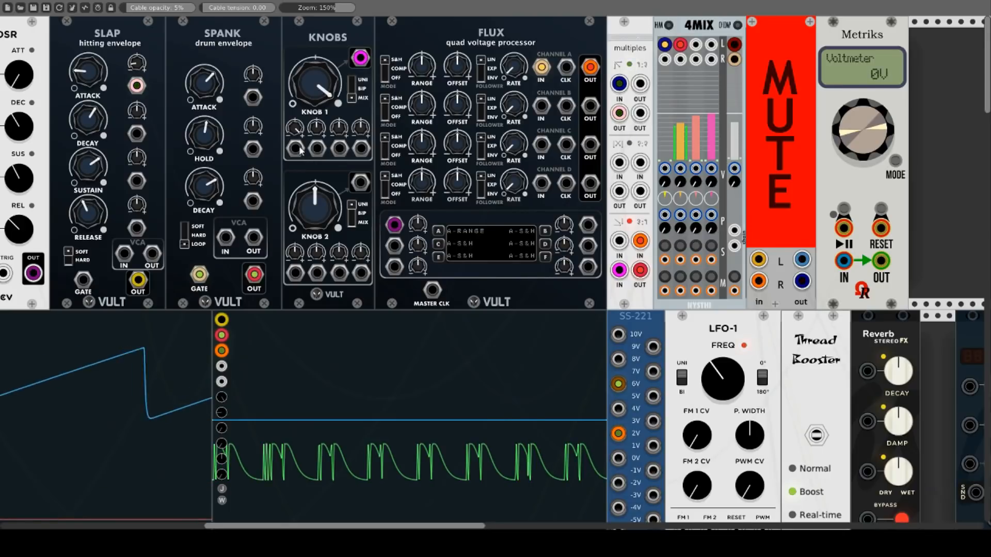
drag(295, 148, 73, 273)
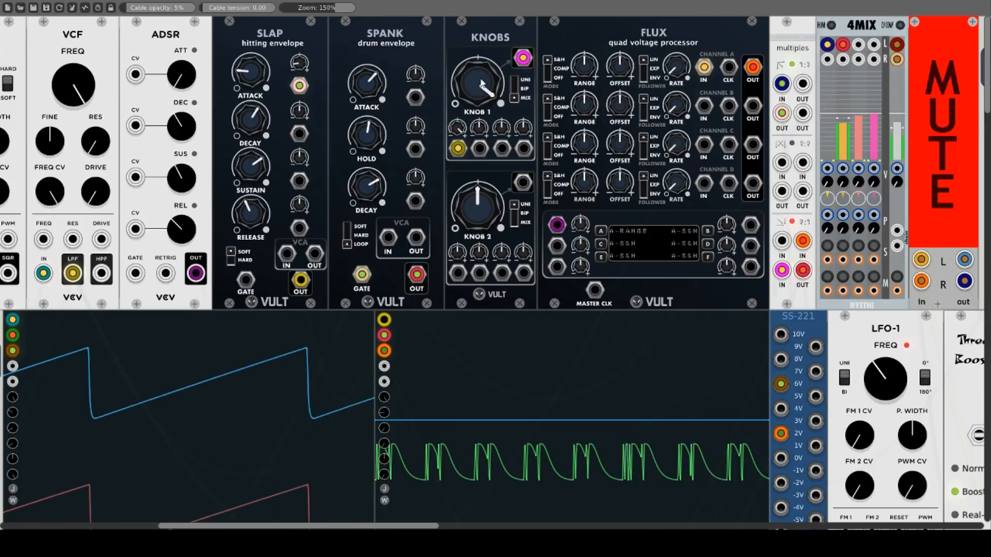
mouse_move(472, 87)
mouse_down()
mouse_move(472, 111)
mouse_move(472, 93)
mouse_up()
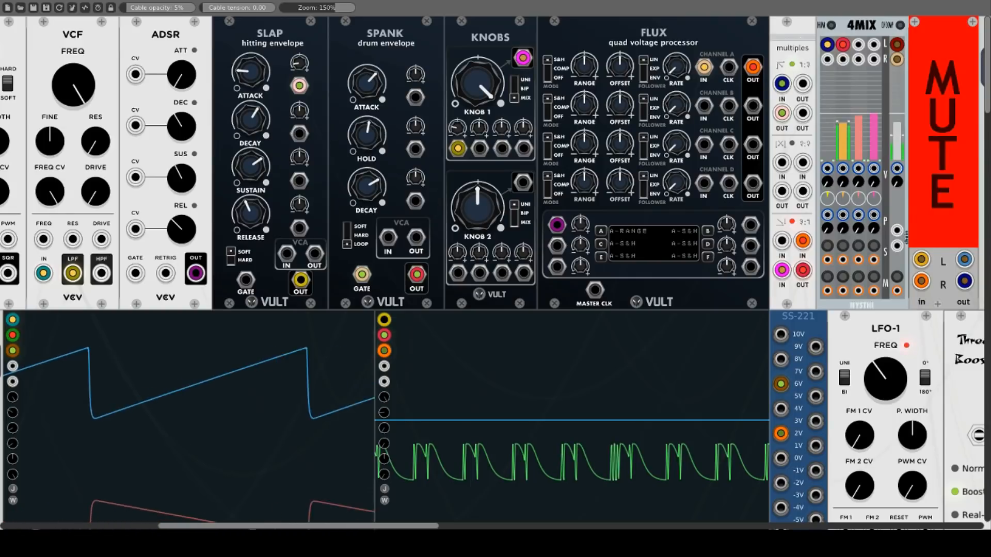
- Turn Knob 1 down to slightly below the middle and unplug the VCF cable from its first modulation input
scroll(460, 132, down, 1)
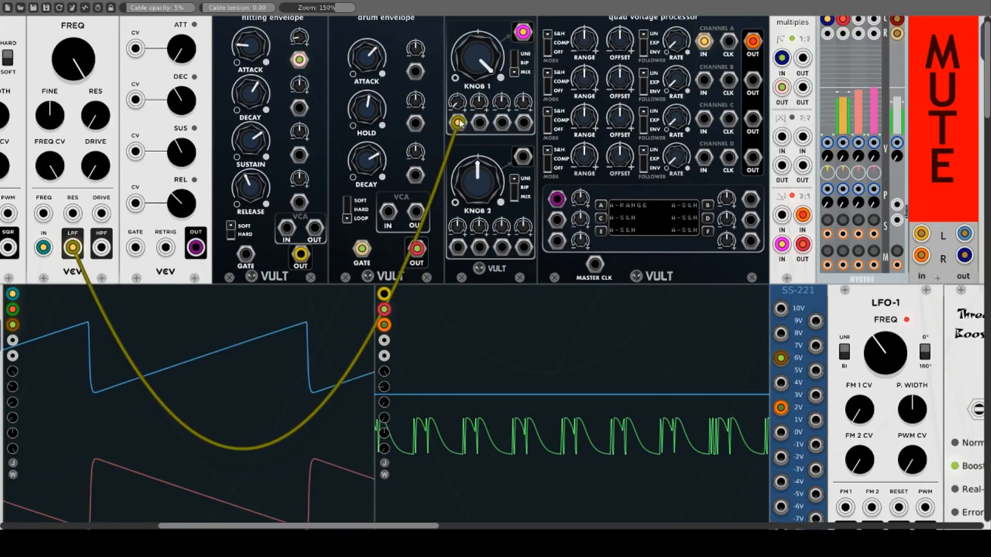
scroll(464, 113, up, 1)
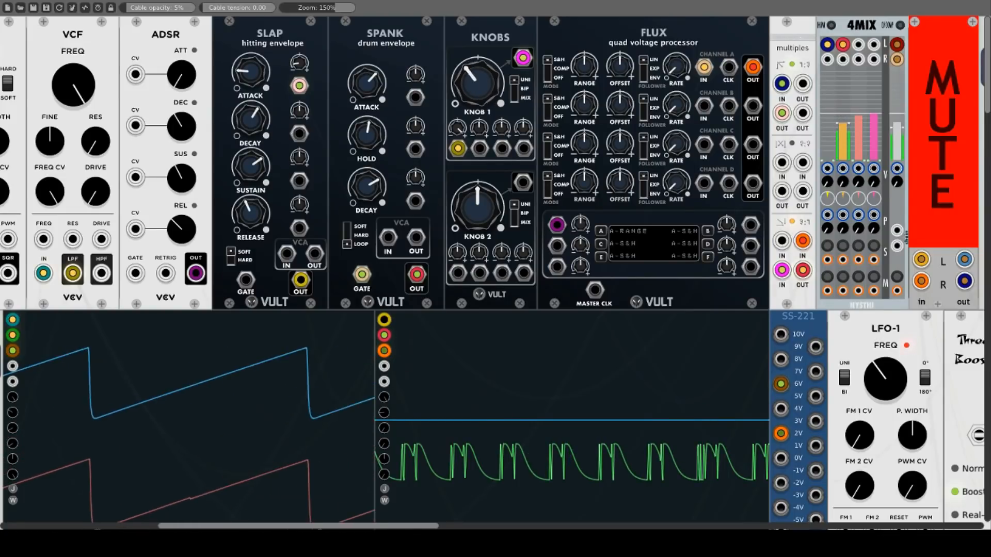
right_click(459, 151)
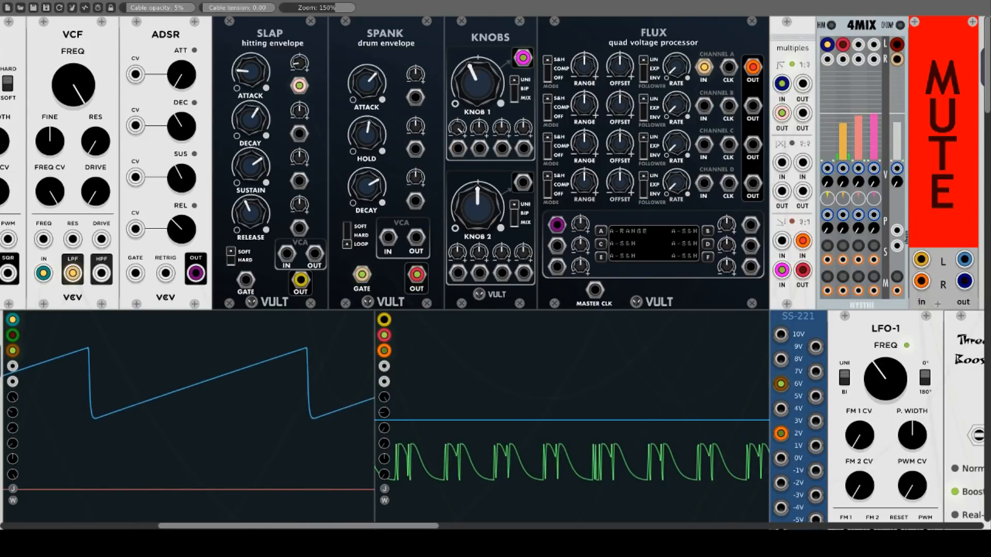
- Set channel A's mode on Flux to OFF and raise its range and offset past the middle
scroll(401, 525, right, 3)
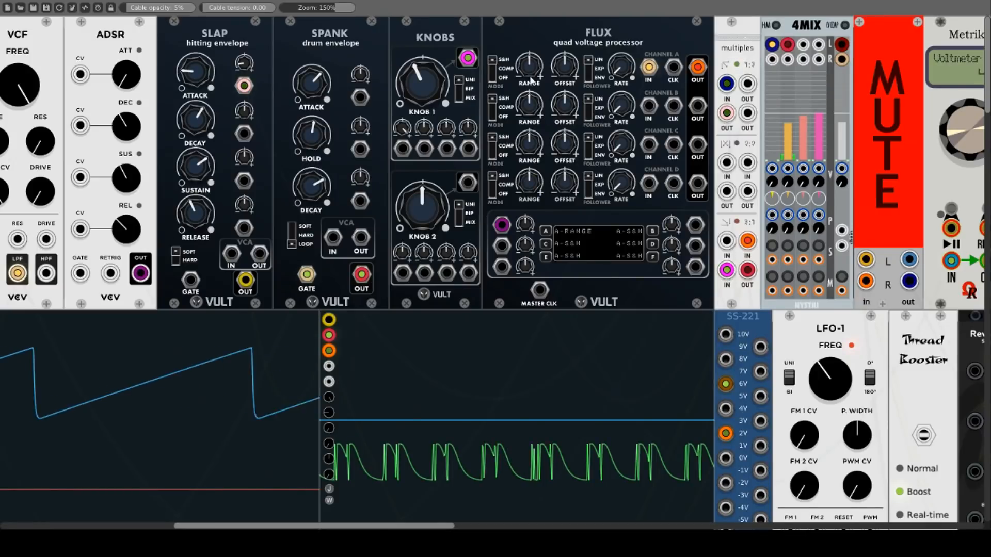
click(492, 78)
click(493, 79)
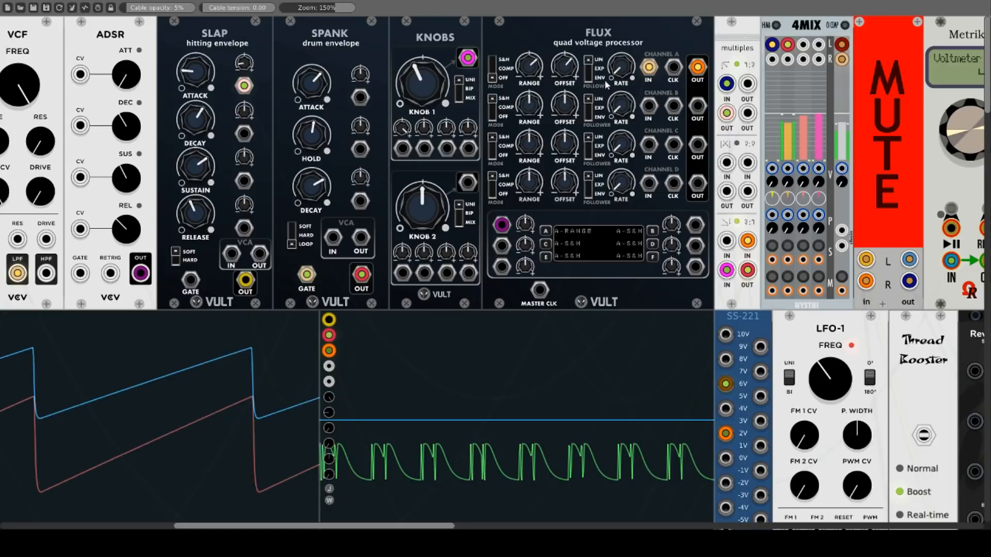
- Try the follower modes on Flux channel A and lower its rate well below the middle
click(588, 72)
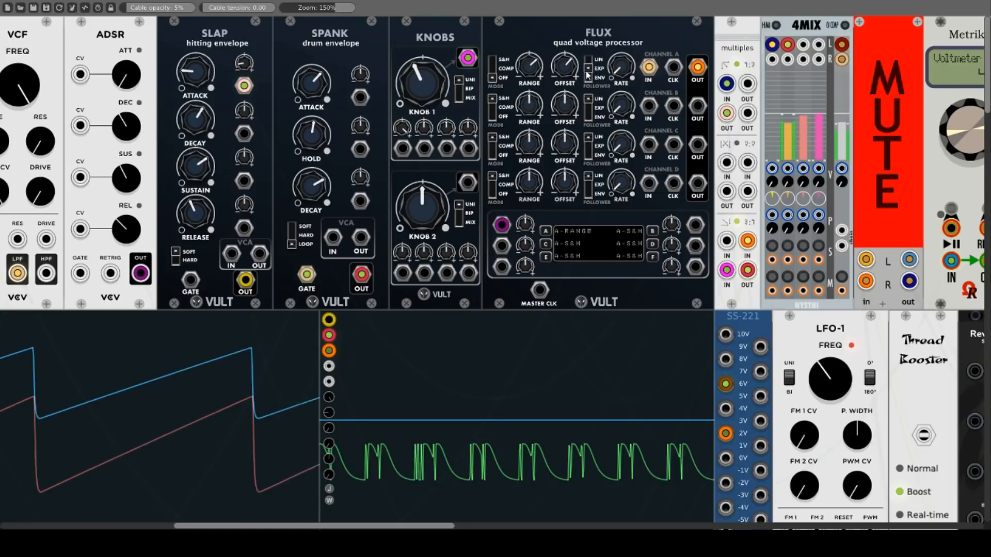
mouse_move(621, 71)
mouse_down()
mouse_move(618, 18)
mouse_move(617, 50)
mouse_up()
click(589, 73)
click(588, 67)
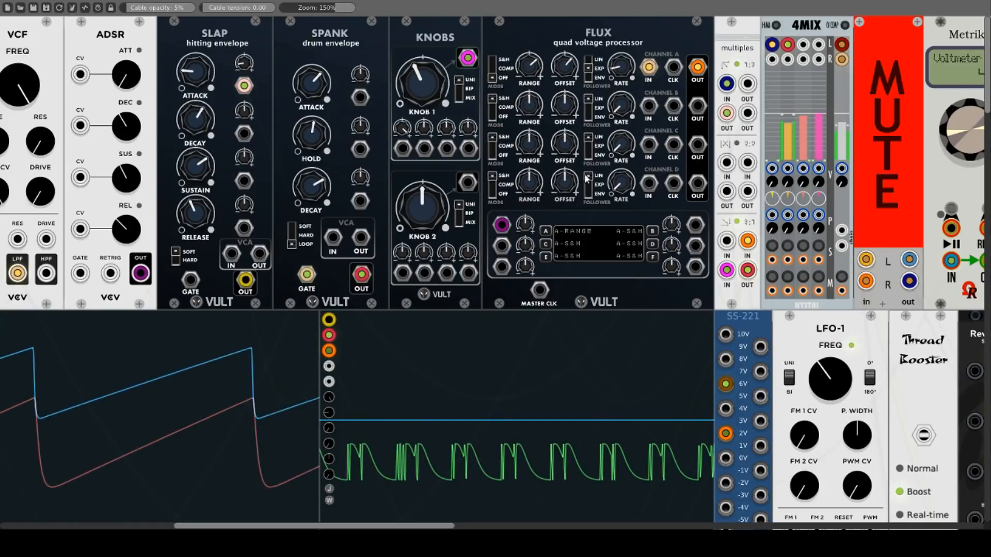
- Assign Flux modulation slot A to channel A's range and adjust the slot's modulation amount
click(545, 232)
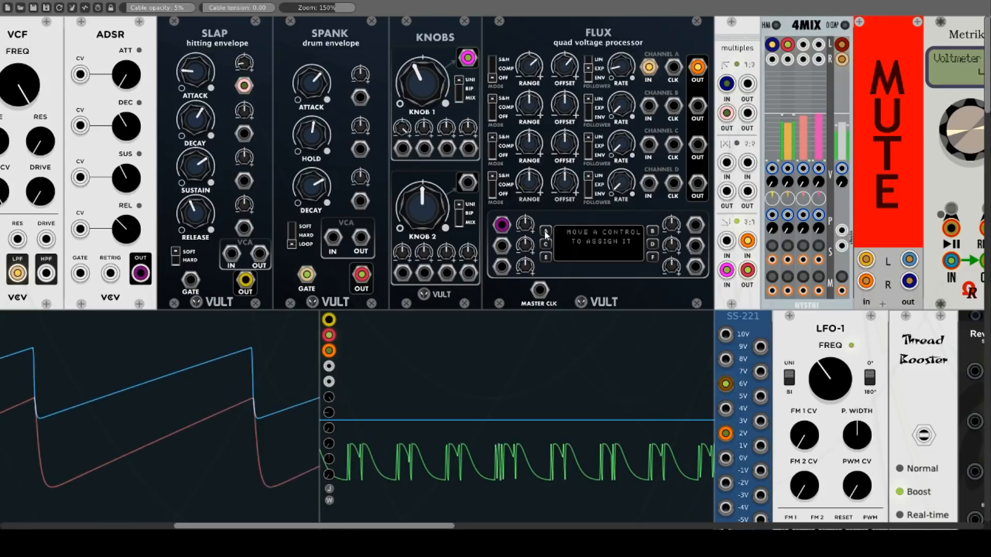
drag(531, 68, 531, 67)
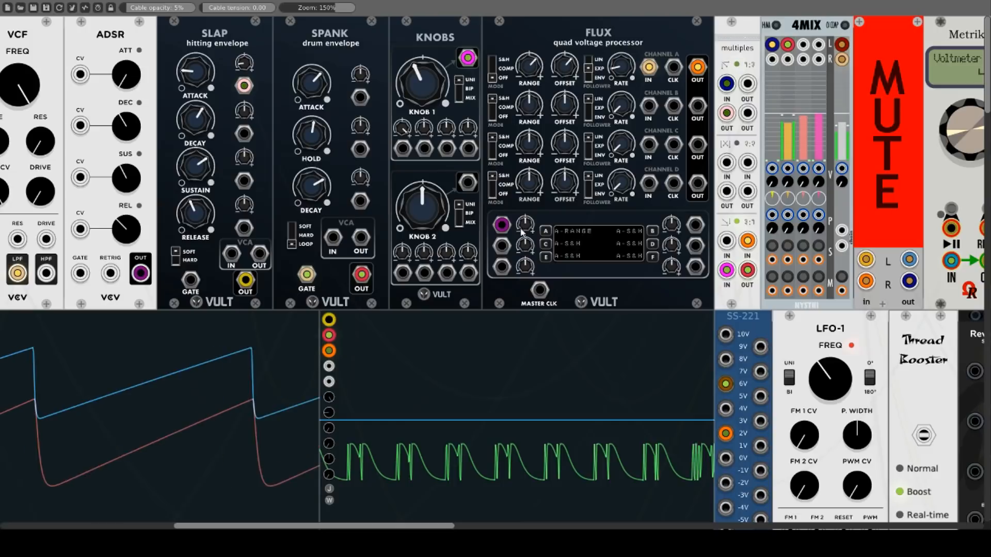
drag(524, 224, 525, 158)
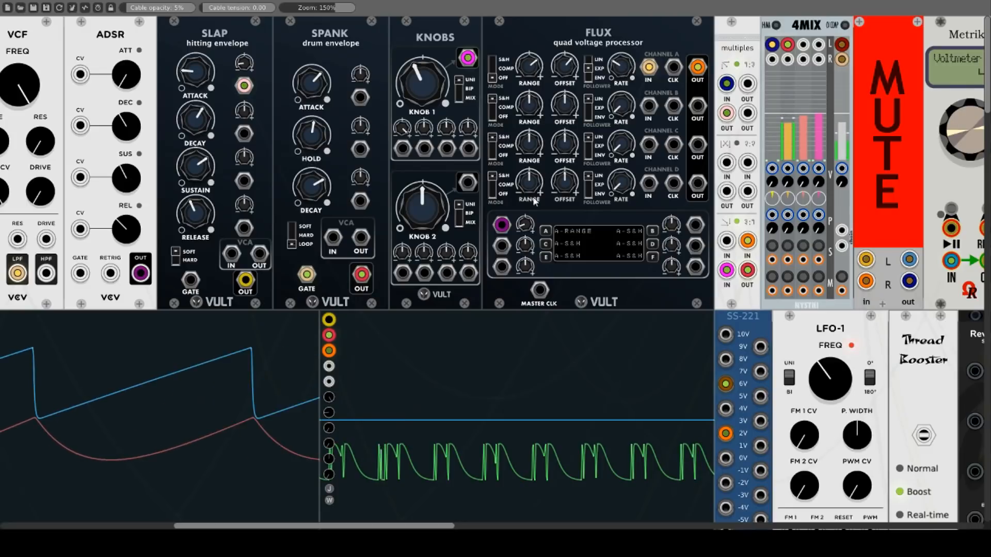
drag(525, 225, 525, 233)
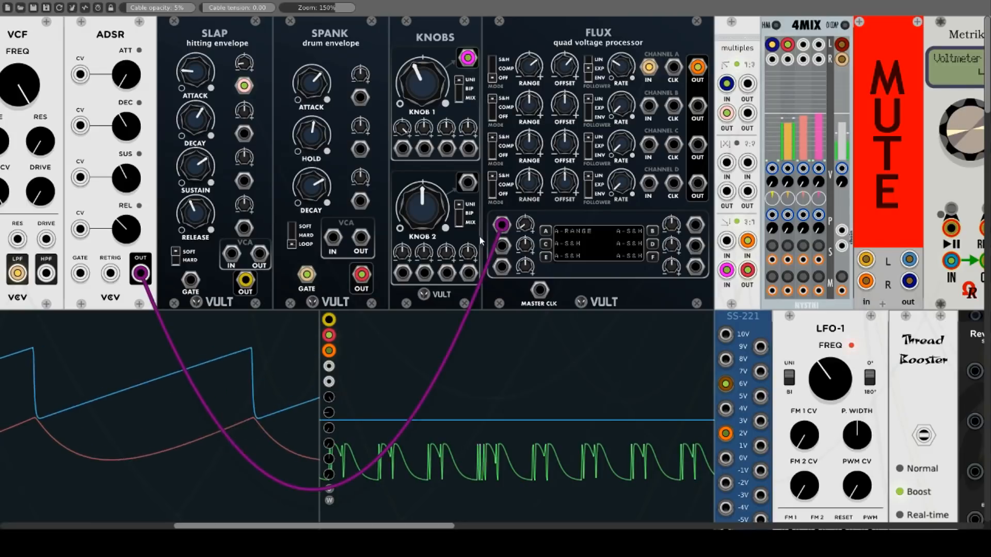
- Move the gate cable from Spank to the ADSR's gate input, and readjust slot A's modulation amount against a lower channel A range
mouse_move(307, 274)
mouse_down()
mouse_move(78, 263)
mouse_move(80, 273)
mouse_up()
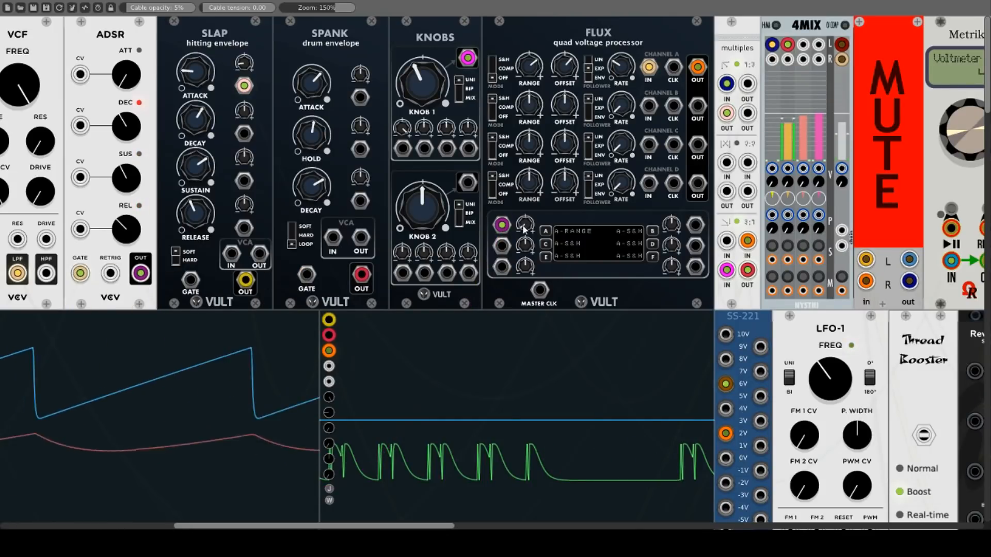
drag(524, 226, 524, 235)
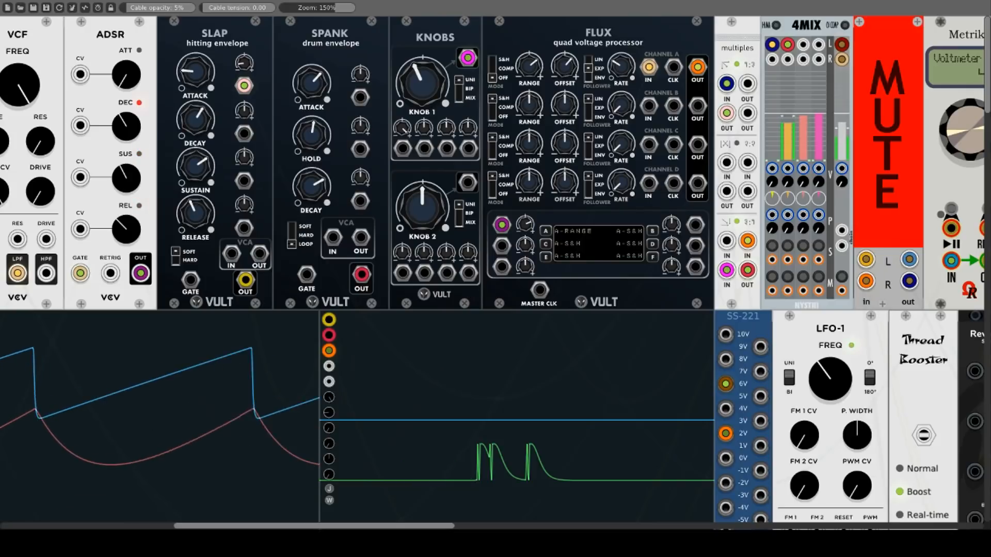
drag(522, 75, 522, 87)
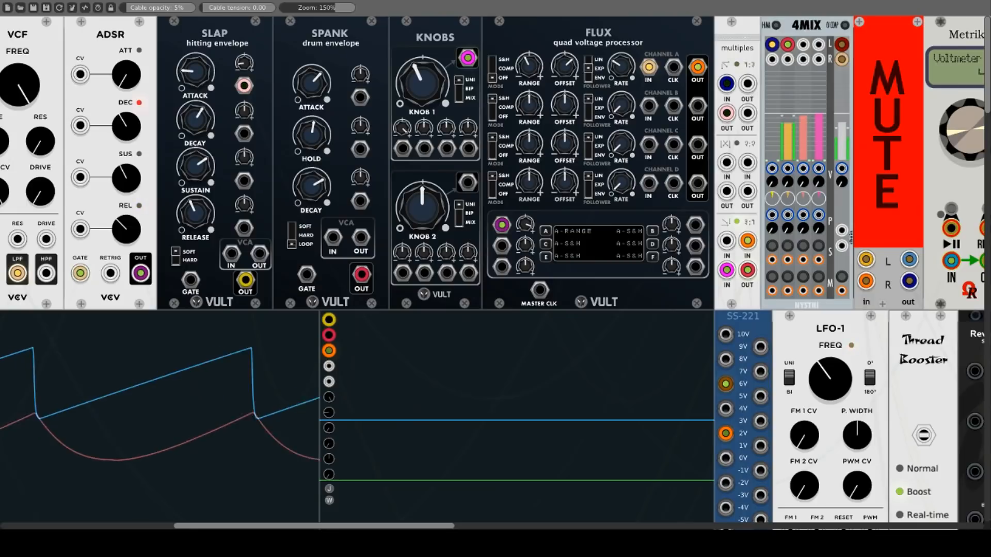
- Reassign Flux modulation slot A to channel A's rate and adjust the channel's controls, turning its offset down
click(545, 231)
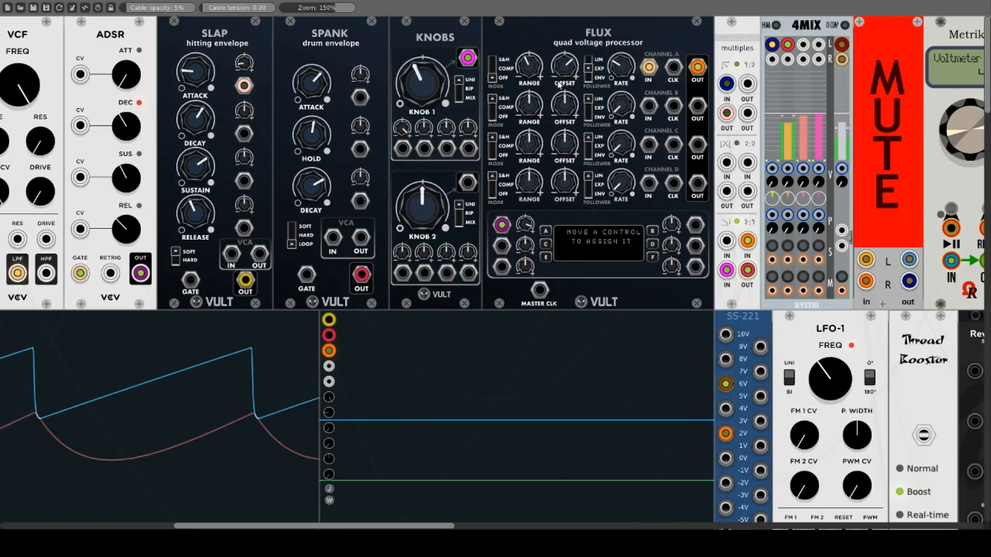
drag(616, 65, 615, 69)
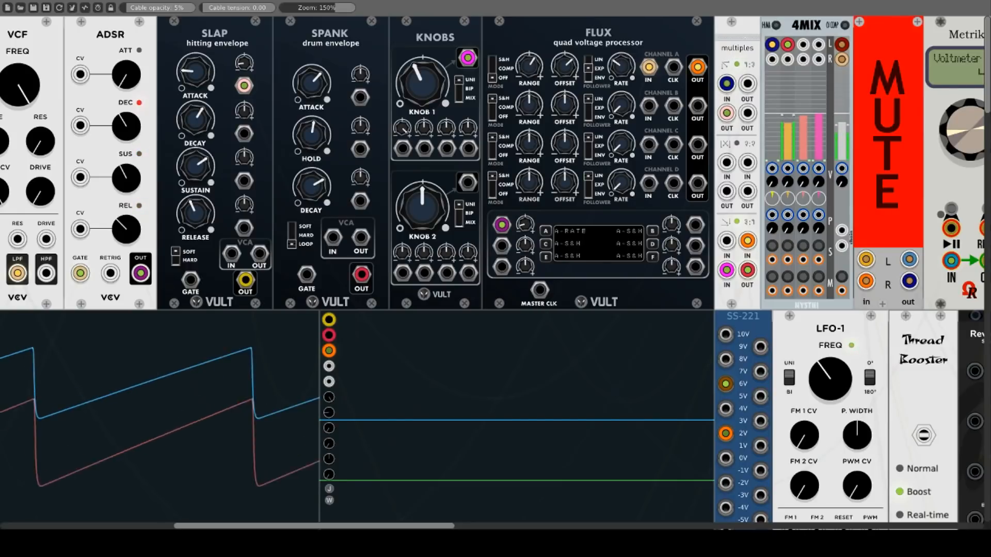
drag(564, 67, 564, 206)
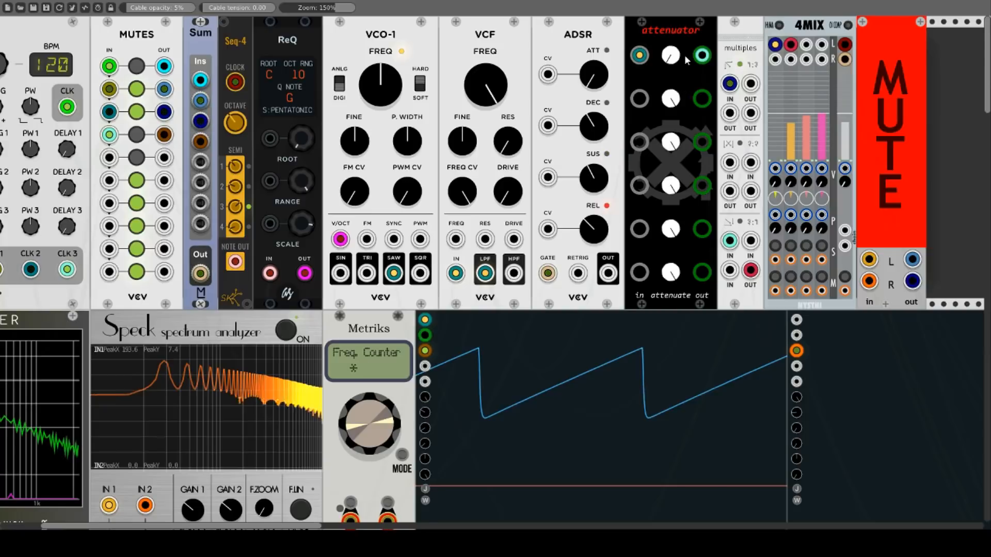
- Turn up the first channel of the attenuator module to let the saw signal through, and bring it back down
right_click(687, 35)
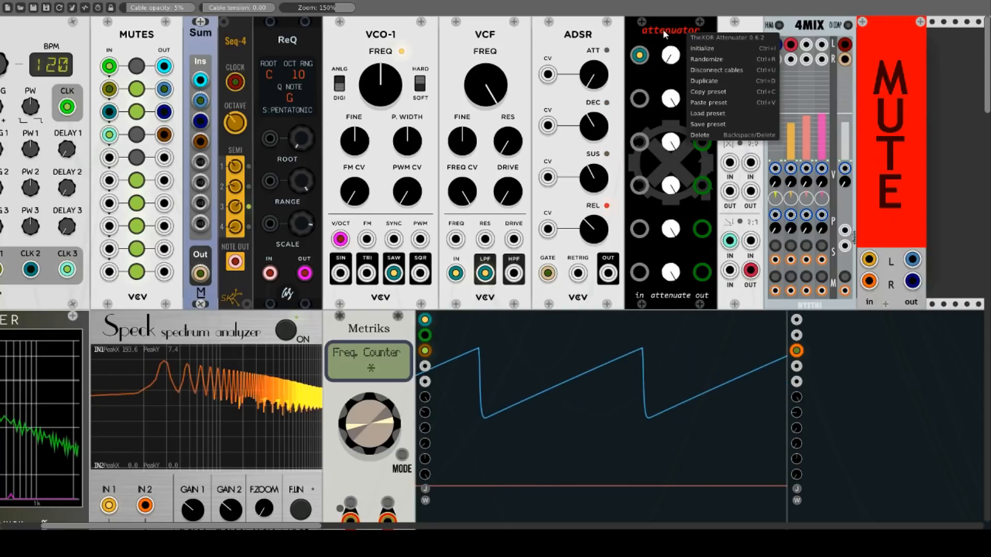
click(665, 34)
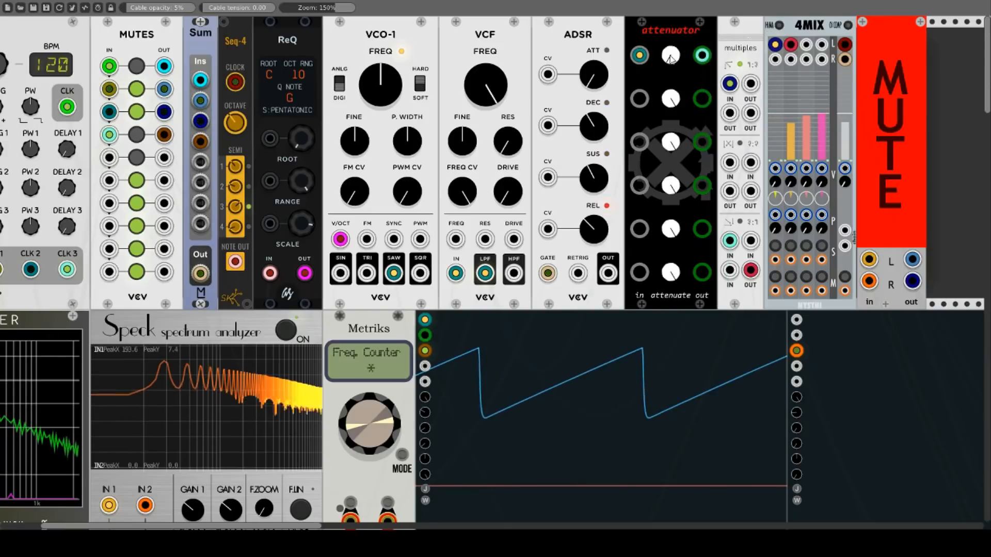
drag(671, 60, 671, 47)
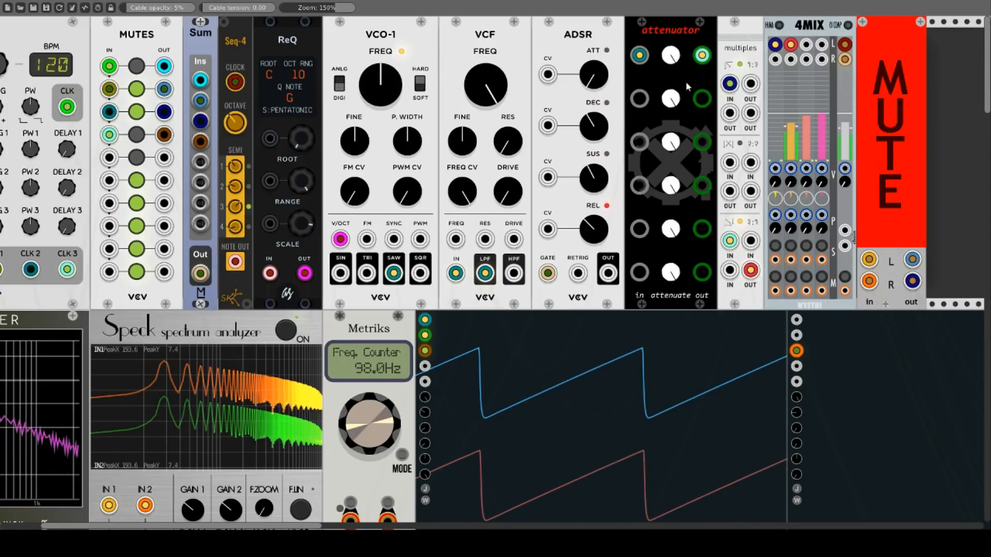
mouse_move(702, 54)
mouse_down()
mouse_move(703, 98)
mouse_move(702, 55)
mouse_move(674, 63)
mouse_move(674, 75)
mouse_move(673, 62)
mouse_move(666, 191)
mouse_up()
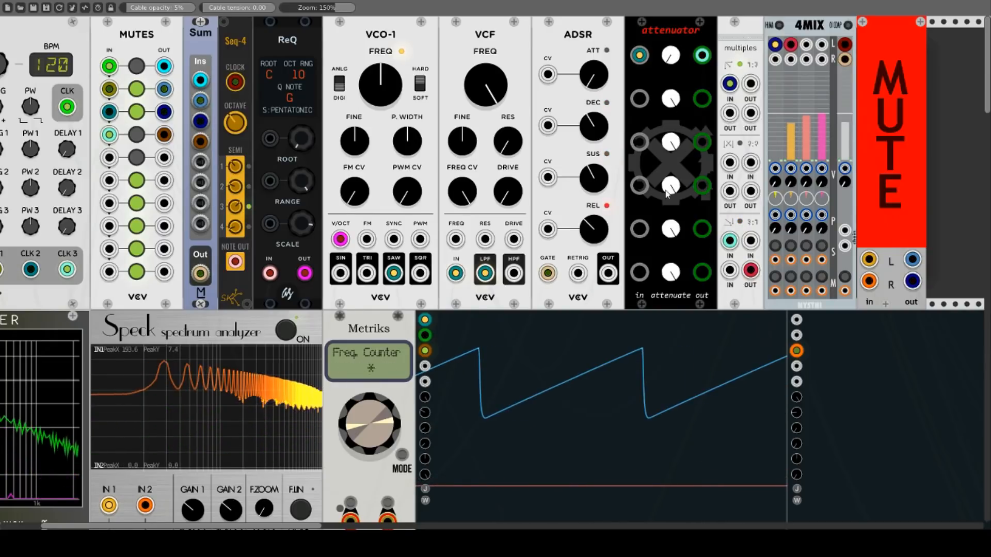